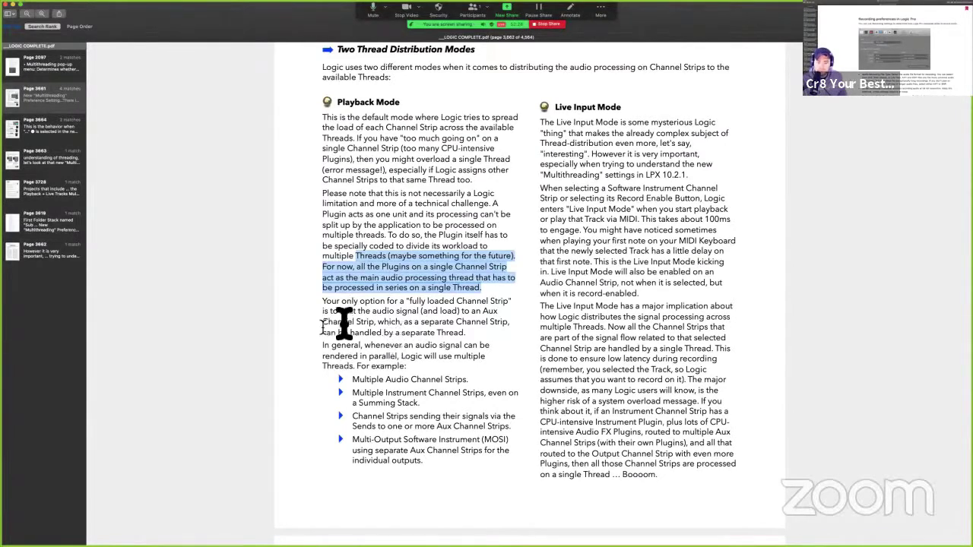
Highlight in yellow the Playback Mode paragraph that begins "Your only option for a 'fully loaded Channel Strip'".
{"action": "left_click_drag", "start_coordinate": [323, 301], "coordinate": [474, 341]}
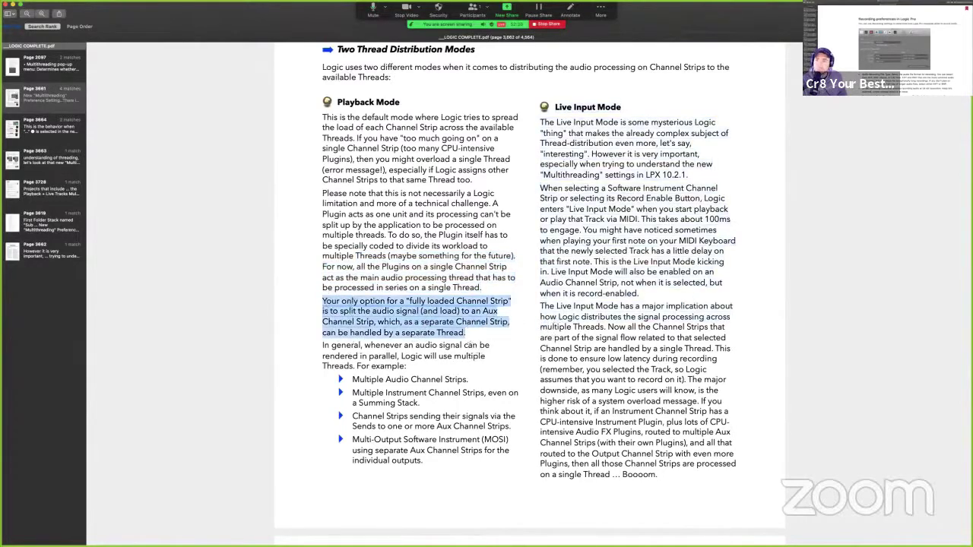
{"action": "left_click", "coordinate": [828, 13]}
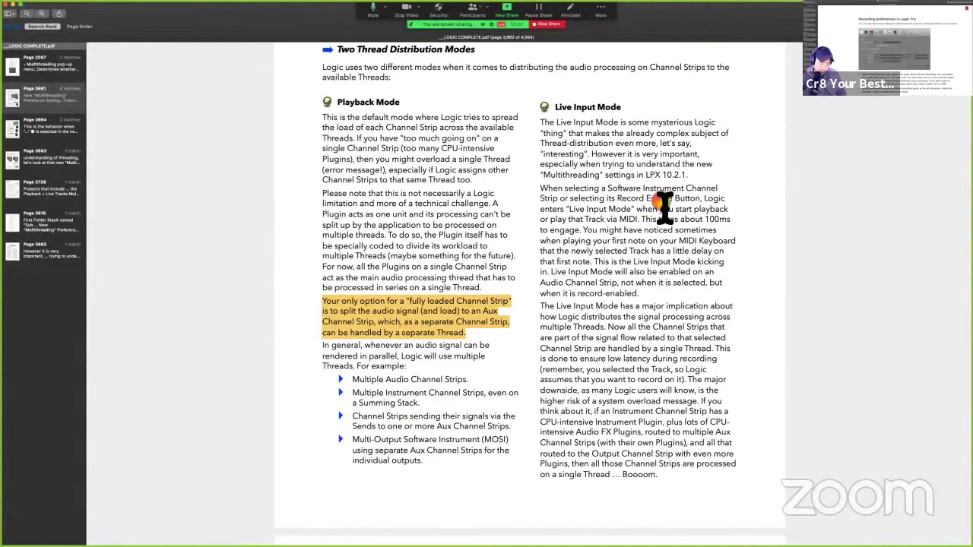
{"action": "key", "text": "super+alt+Escape"}
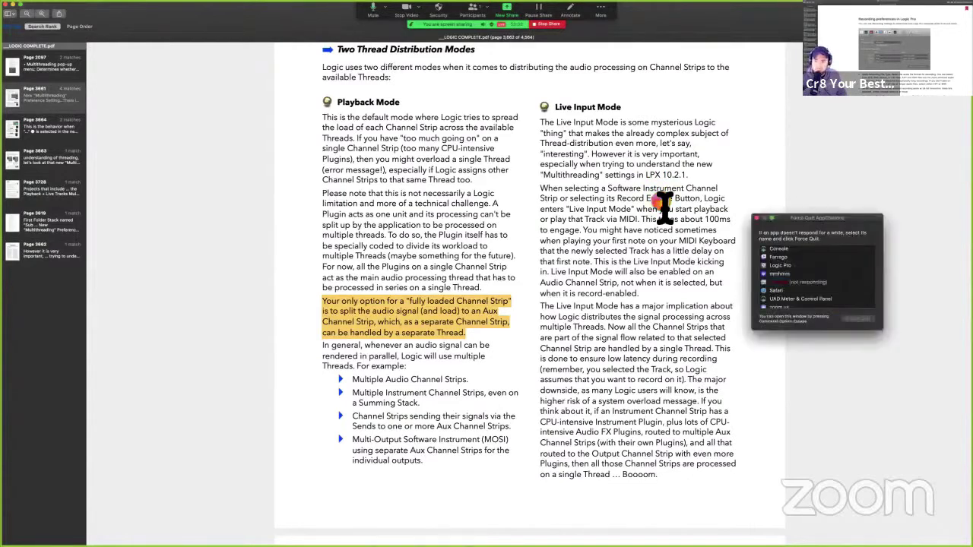
{"action": "key", "text": "Down"}
{"action": "key", "text": "Down"}
{"action": "key", "text": "Down"}
{"action": "key", "text": "Down"}
{"action": "key", "text": "Up"}
{"action": "key", "text": "Up"}
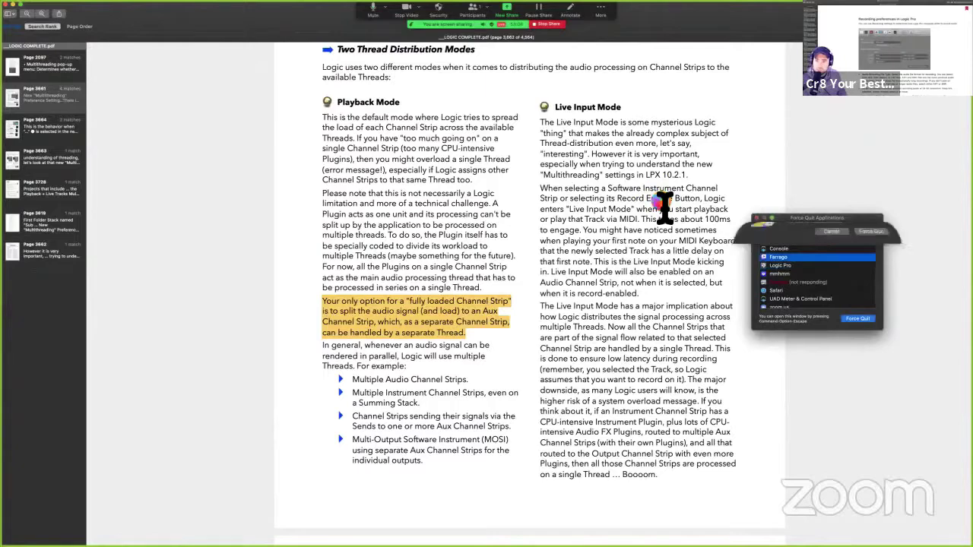
{"action": "left_click", "coordinate": [757, 219]}
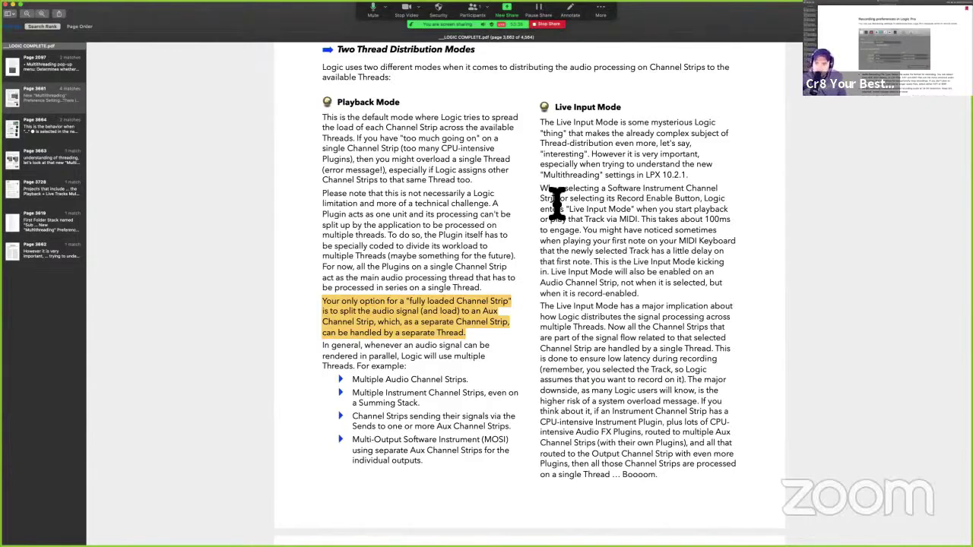
Read the Live Input Mode column, selecting phrases on what triggers the mode and how it affects signal processing across Threads.
{"action": "left_click_drag", "start_coordinate": [541, 189], "coordinate": [651, 189]}
{"action": "left_click", "coordinate": [653, 219]}
{"action": "left_click_drag", "start_coordinate": [567, 217], "coordinate": [639, 219]}
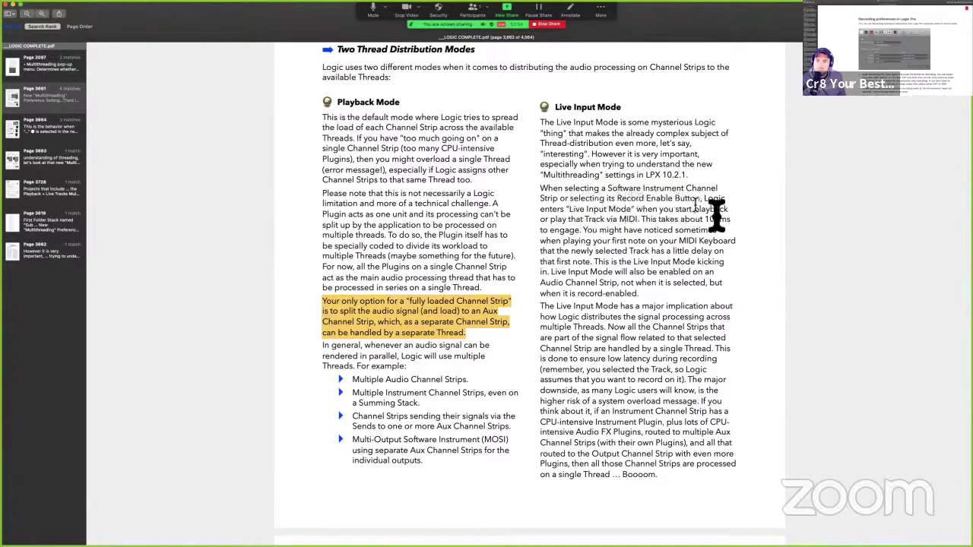
{"action": "left_click_drag", "start_coordinate": [613, 191], "coordinate": [723, 190]}
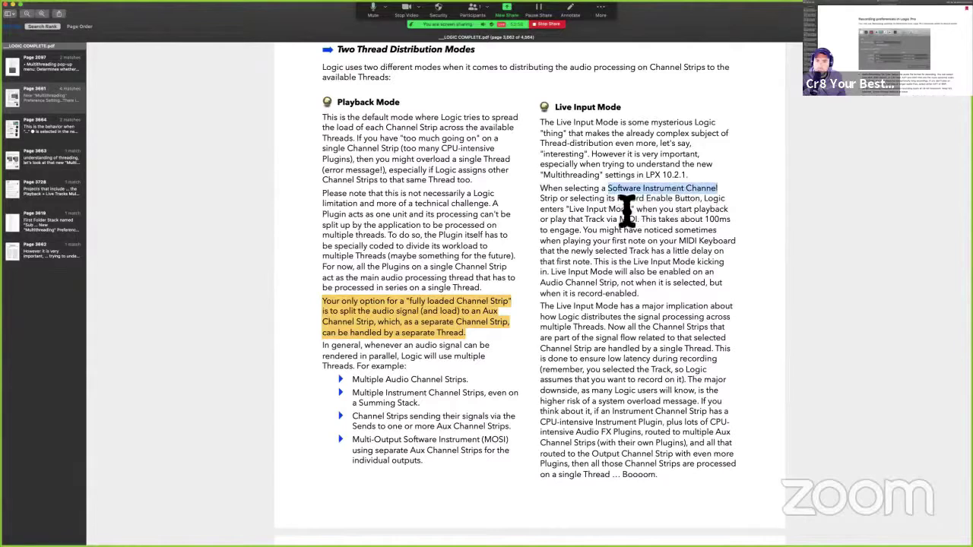
{"action": "left_click_drag", "start_coordinate": [618, 198], "coordinate": [698, 201]}
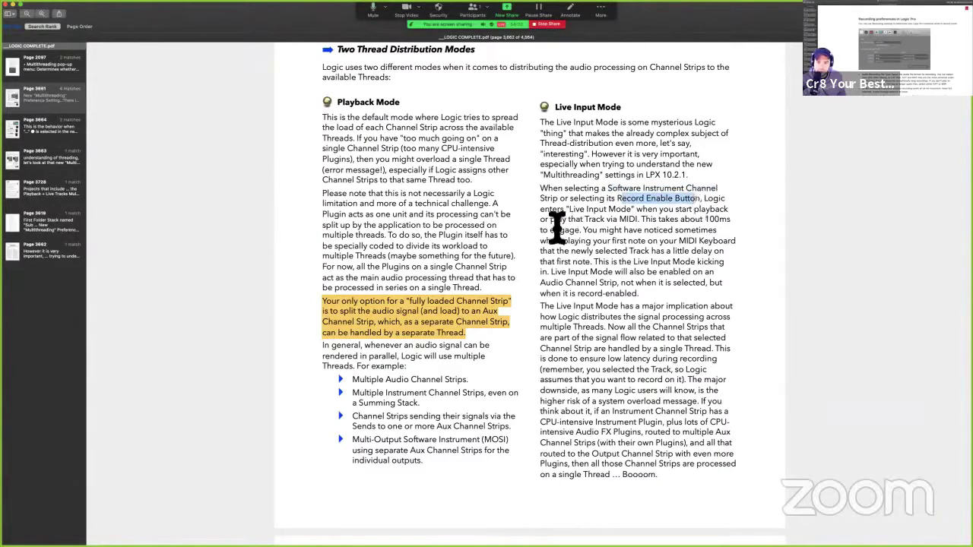
{"action": "left_click_drag", "start_coordinate": [567, 211], "coordinate": [644, 215]}
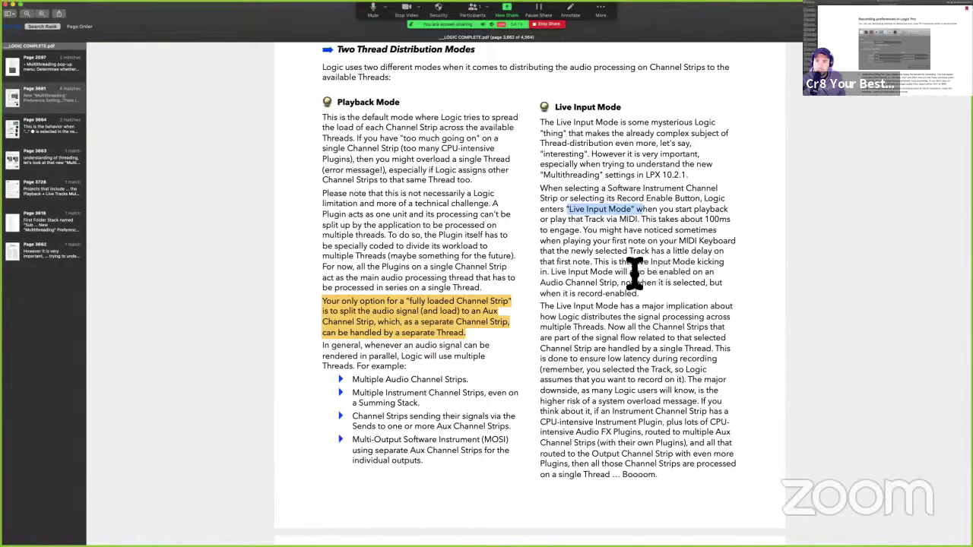
{"action": "left_click_drag", "start_coordinate": [593, 264], "coordinate": [556, 276]}
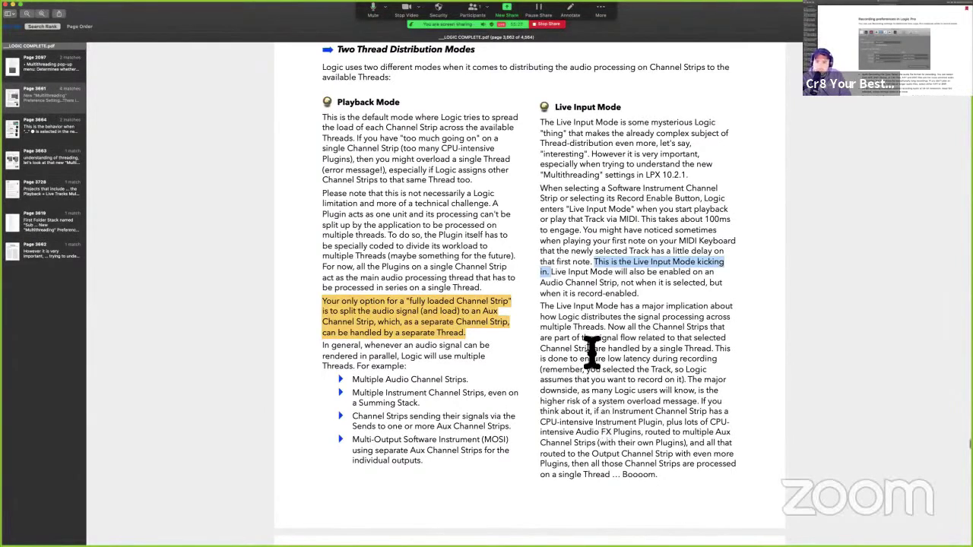
{"action": "left_click_drag", "start_coordinate": [545, 307], "coordinate": [608, 331]}
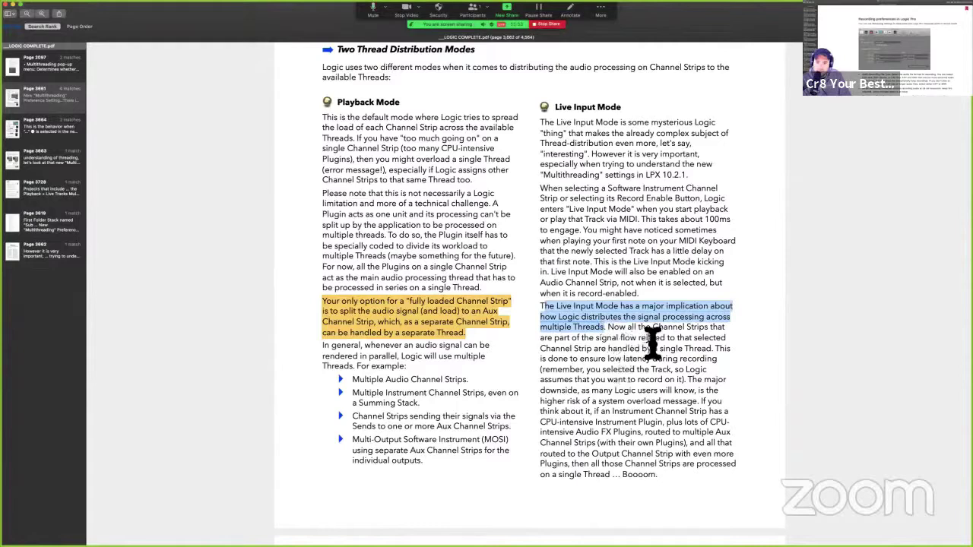
{"action": "left_click", "coordinate": [650, 363]}
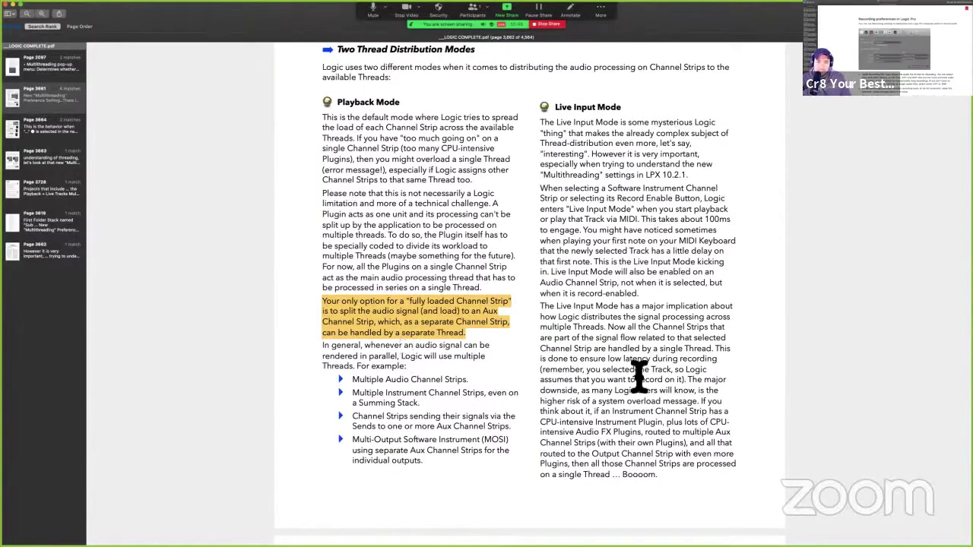
Examine the Example on page 48 of 102 comparing channel strips and load meters in Playback Mode and Live Input Mode.
{"action": "scroll", "coordinate": [639, 375], "scroll_direction": "down", "scroll_amount": 5}
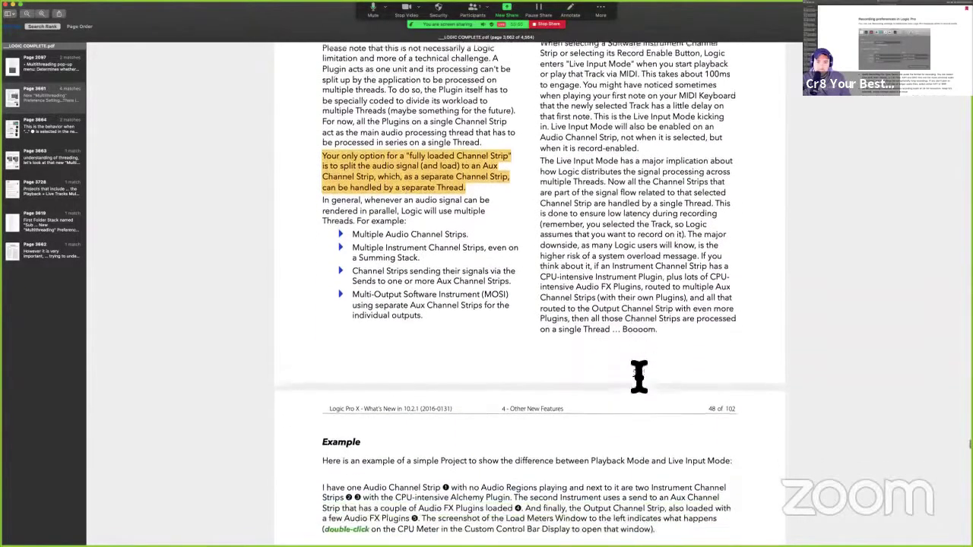
{"action": "scroll", "coordinate": [639, 375], "scroll_direction": "down", "scroll_amount": 10}
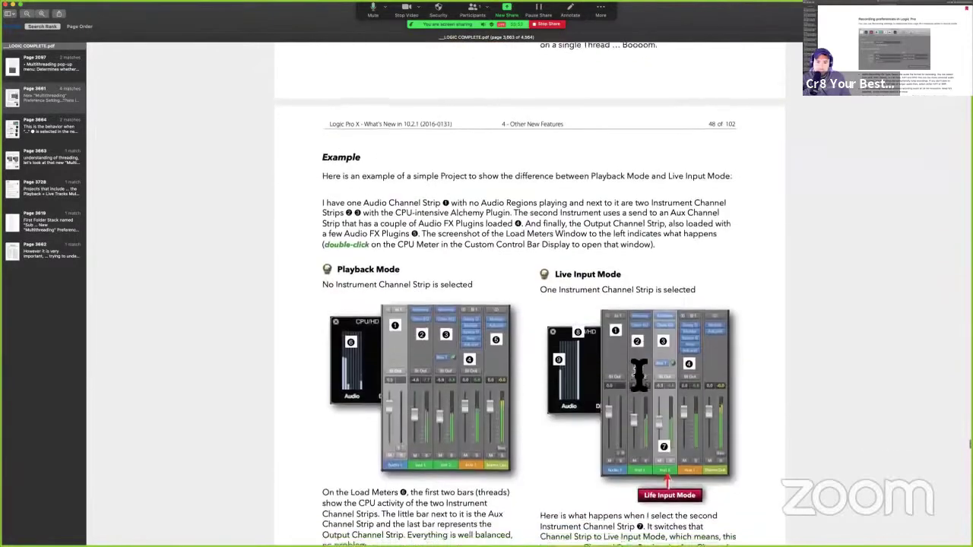
{"action": "scroll", "coordinate": [639, 375], "scroll_direction": "down", "scroll_amount": 2}
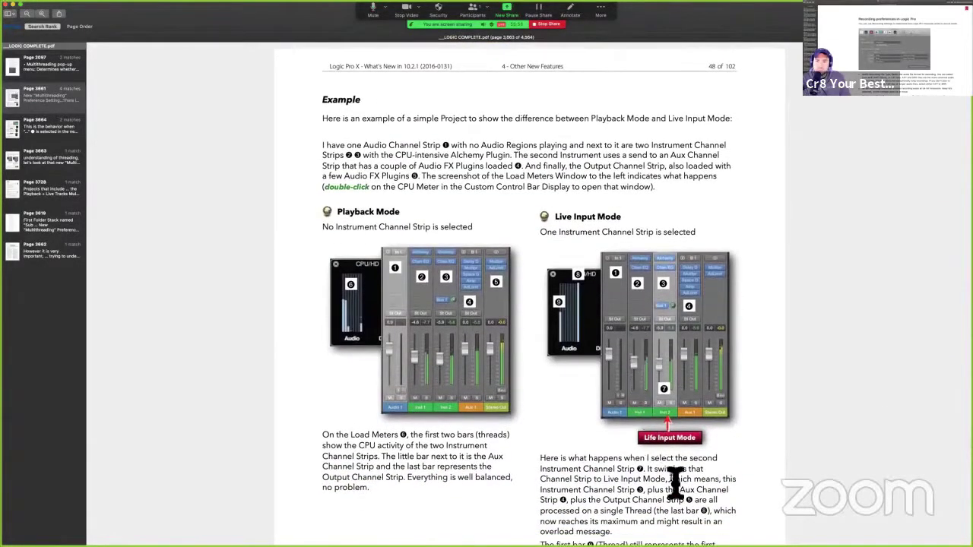
{"action": "scroll", "coordinate": [651, 463], "scroll_direction": "down", "scroll_amount": 1}
{"action": "scroll", "coordinate": [499, 302], "scroll_direction": "down", "scroll_amount": 1}
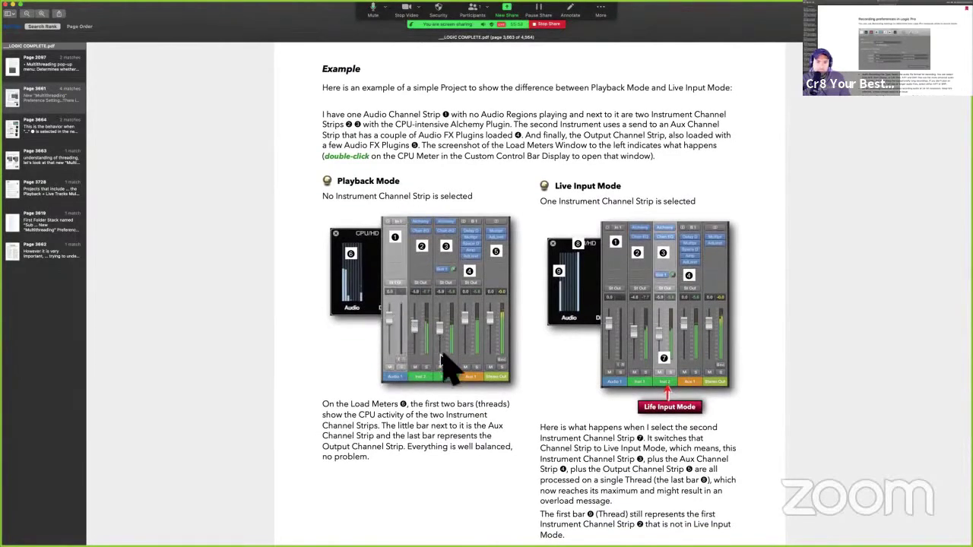
{"action": "scroll", "coordinate": [681, 358], "scroll_direction": "down", "scroll_amount": 1}
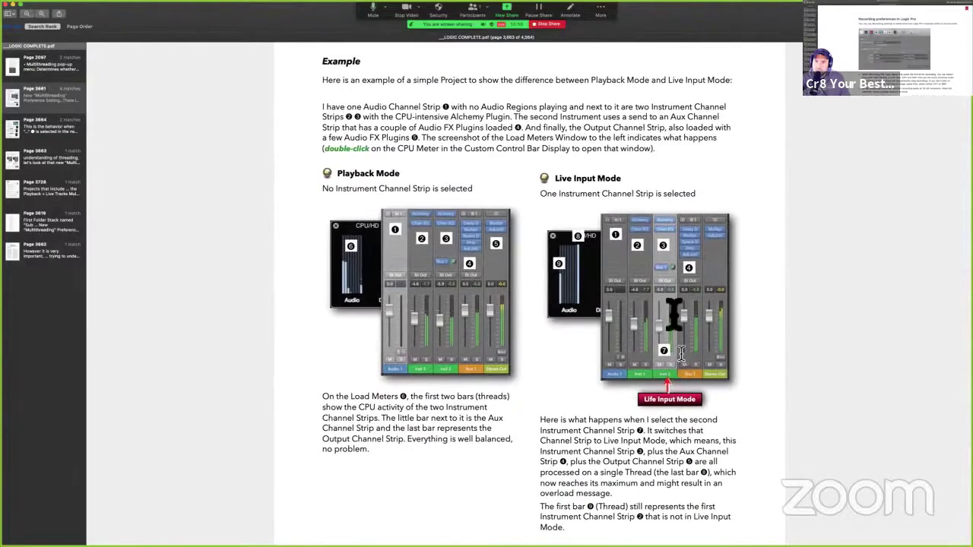
{"action": "scroll", "coordinate": [645, 213], "scroll_direction": "down", "scroll_amount": 1}
{"action": "scroll", "coordinate": [712, 391], "scroll_direction": "down", "scroll_amount": 2}
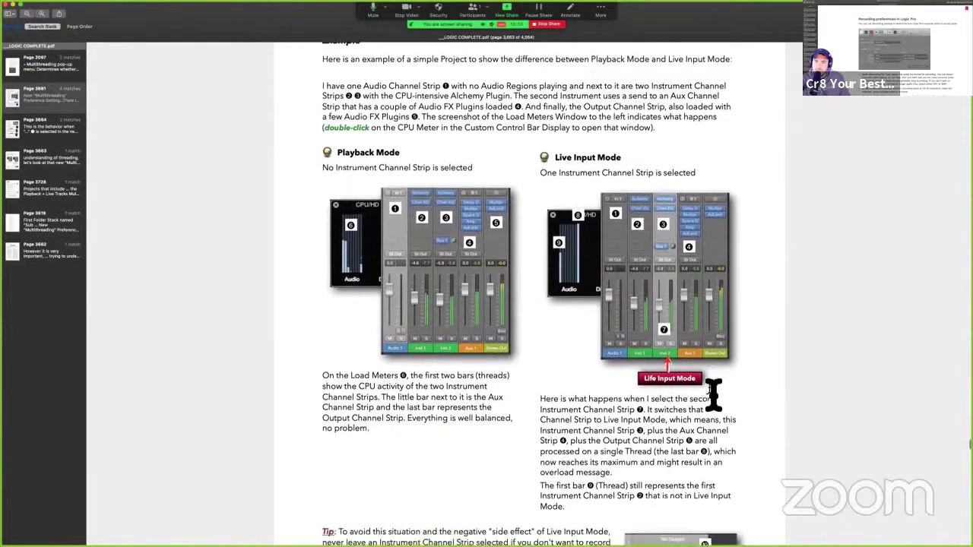
{"action": "scroll", "coordinate": [712, 392], "scroll_direction": "up", "scroll_amount": 1}
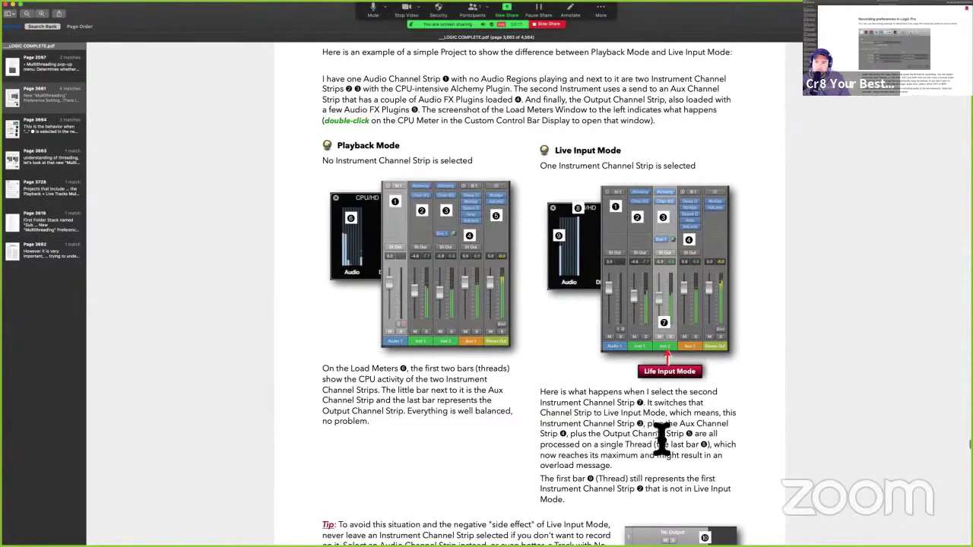
{"action": "scroll", "coordinate": [662, 439], "scroll_direction": "down", "scroll_amount": 2}
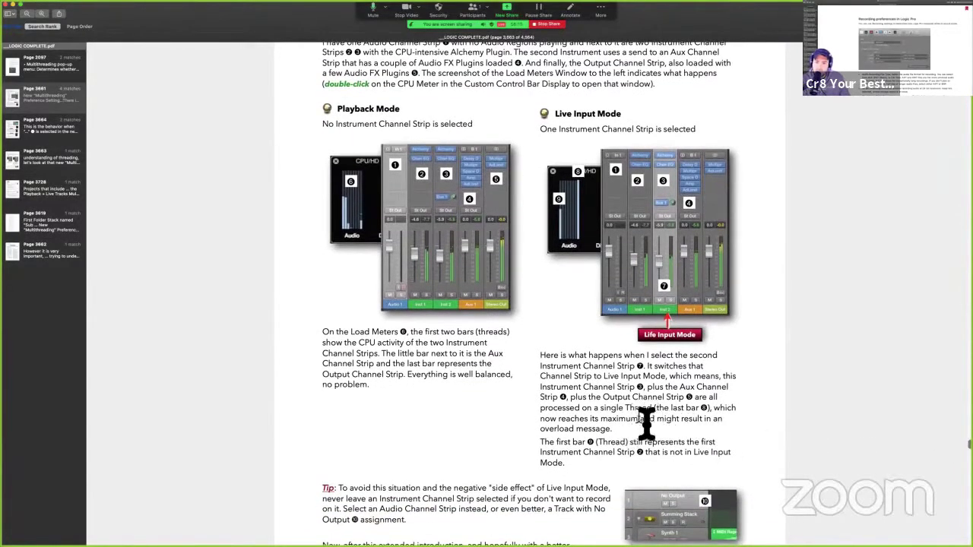
{"action": "scroll", "coordinate": [674, 443], "scroll_direction": "down", "scroll_amount": 1}
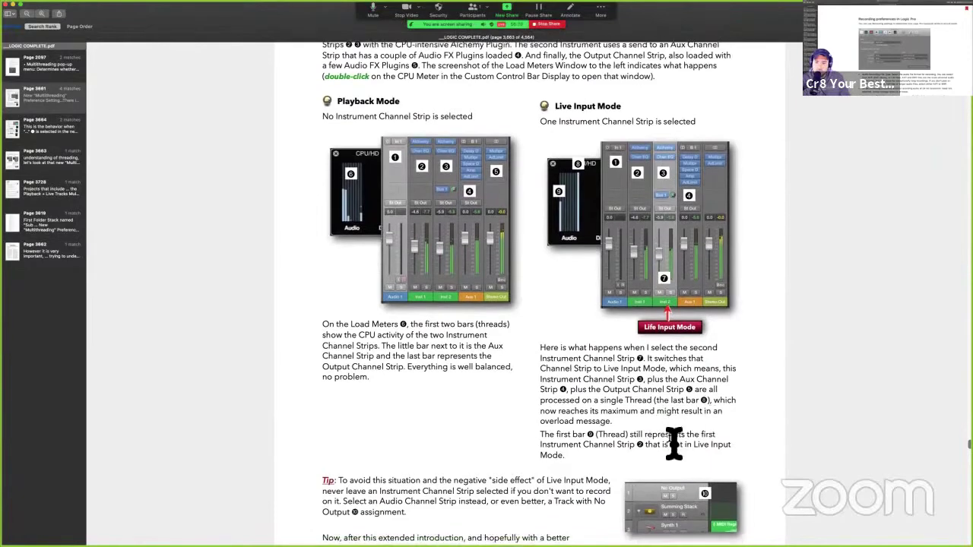
{"action": "scroll", "coordinate": [675, 443], "scroll_direction": "down", "scroll_amount": 1}
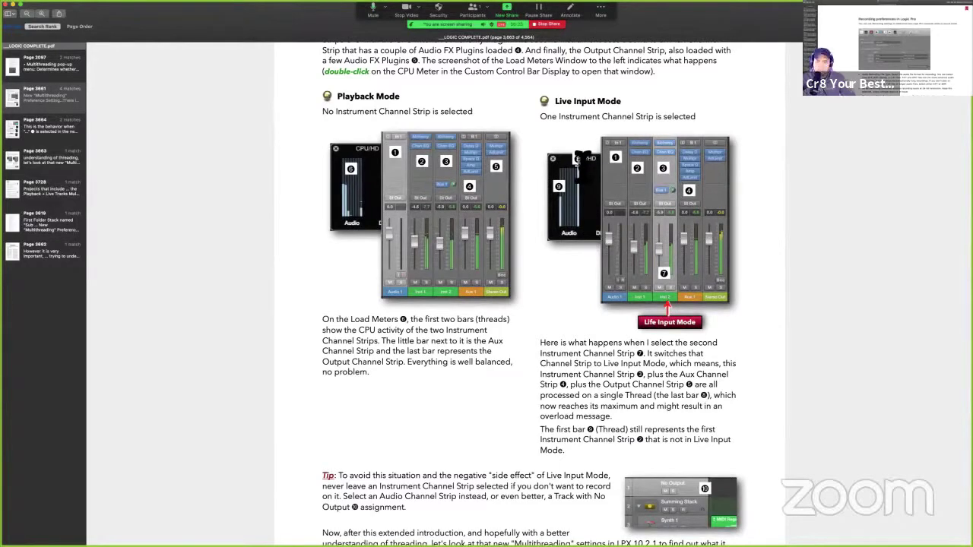
Highlight in yellow the Tip text below the Example about never leaving an Instrument Channel Strip selected when not recording.
{"action": "scroll", "coordinate": [582, 386], "scroll_direction": "down", "scroll_amount": 5}
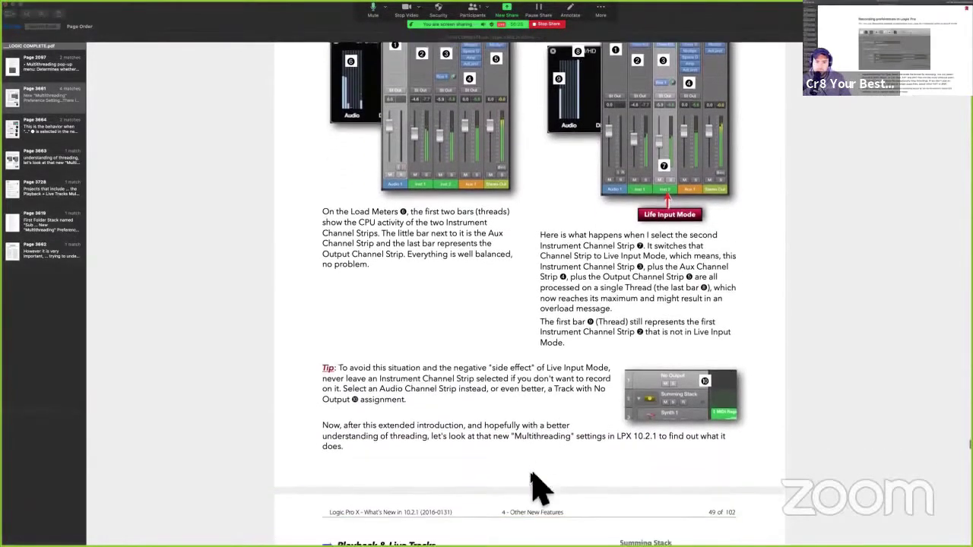
{"action": "scroll", "coordinate": [532, 479], "scroll_direction": "down", "scroll_amount": 4}
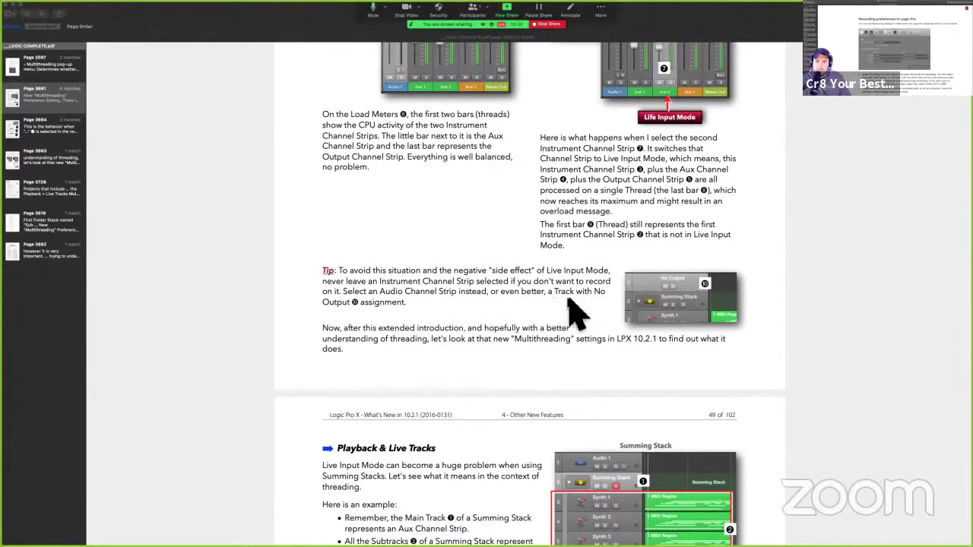
{"action": "left_click", "coordinate": [342, 272]}
{"action": "left_click_drag", "start_coordinate": [342, 273], "coordinate": [434, 313]}
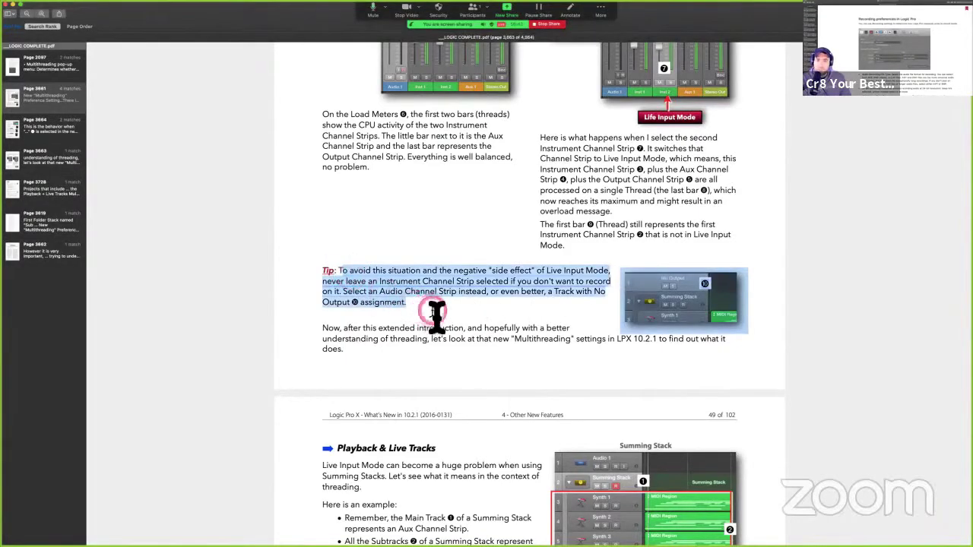
{"action": "left_click", "coordinate": [354, 277]}
{"action": "left_click_drag", "start_coordinate": [342, 272], "coordinate": [412, 307]}
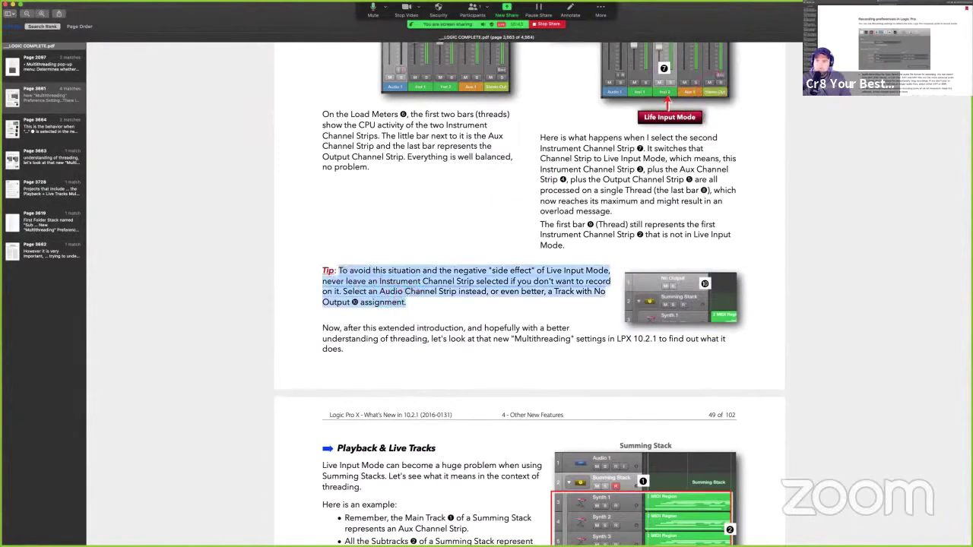
{"action": "left_click", "coordinate": [841, 13]}
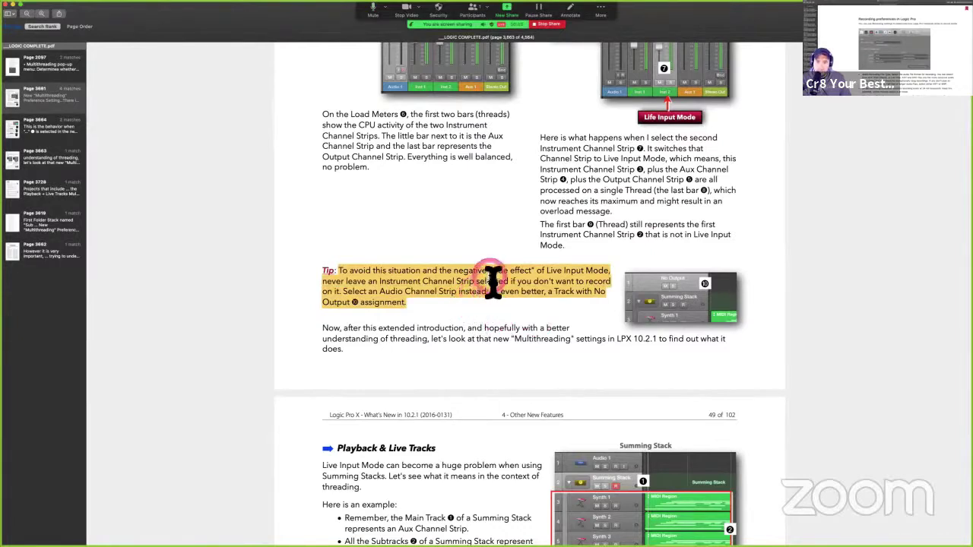
{"action": "left_click", "coordinate": [525, 282]}
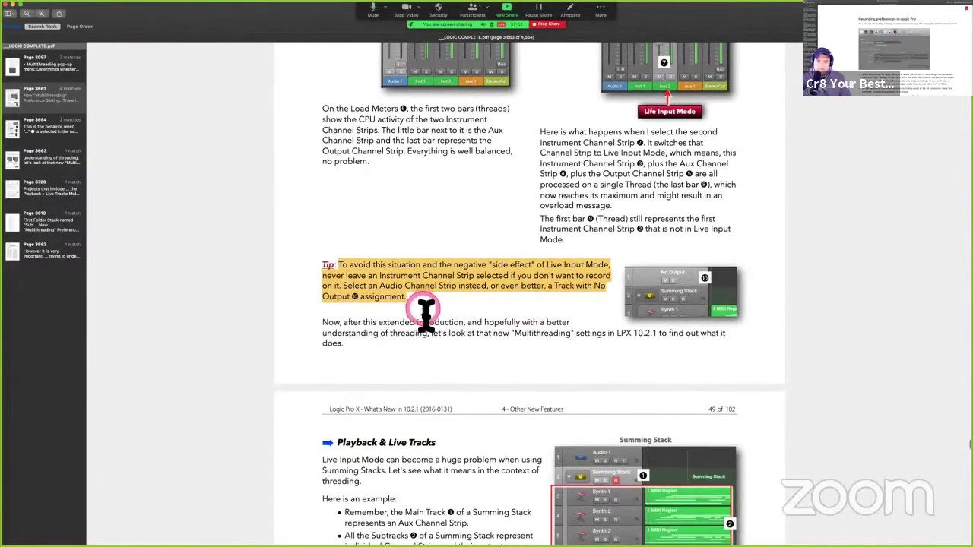
Examine the Playback & Live Tracks section on Summing Stacks, selecting the text about individual Channel Strips under #3 Main Track Selected.
{"action": "scroll", "coordinate": [430, 366], "scroll_direction": "down", "scroll_amount": 1}
{"action": "scroll", "coordinate": [431, 366], "scroll_direction": "down", "scroll_amount": 5}
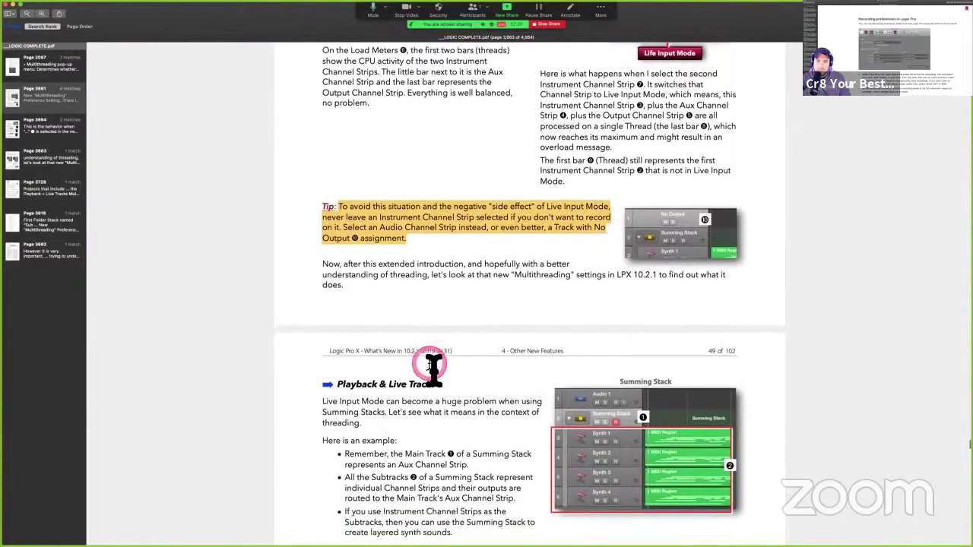
{"action": "scroll", "coordinate": [430, 363], "scroll_direction": "down", "scroll_amount": 2}
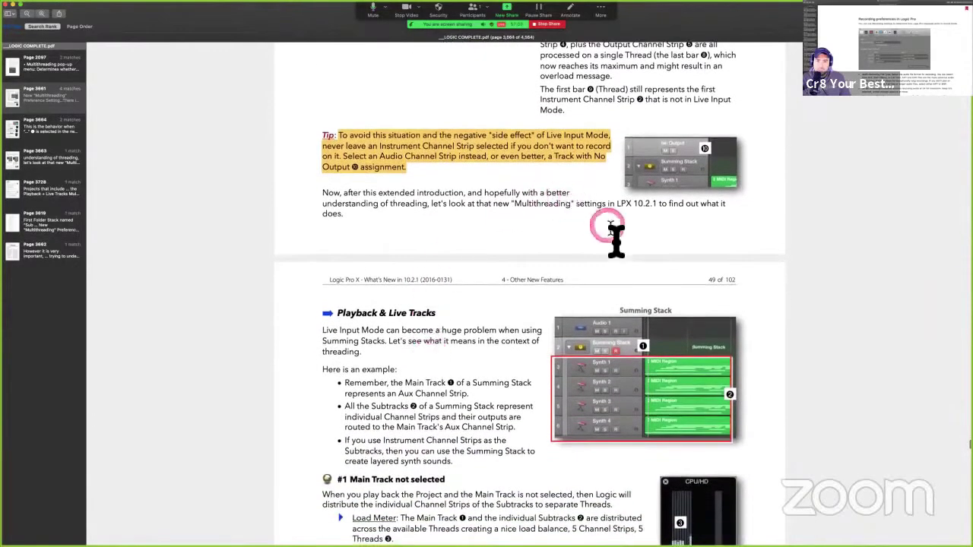
{"action": "scroll", "coordinate": [555, 332], "scroll_direction": "down", "scroll_amount": 4}
{"action": "scroll", "coordinate": [557, 330], "scroll_direction": "down", "scroll_amount": 14}
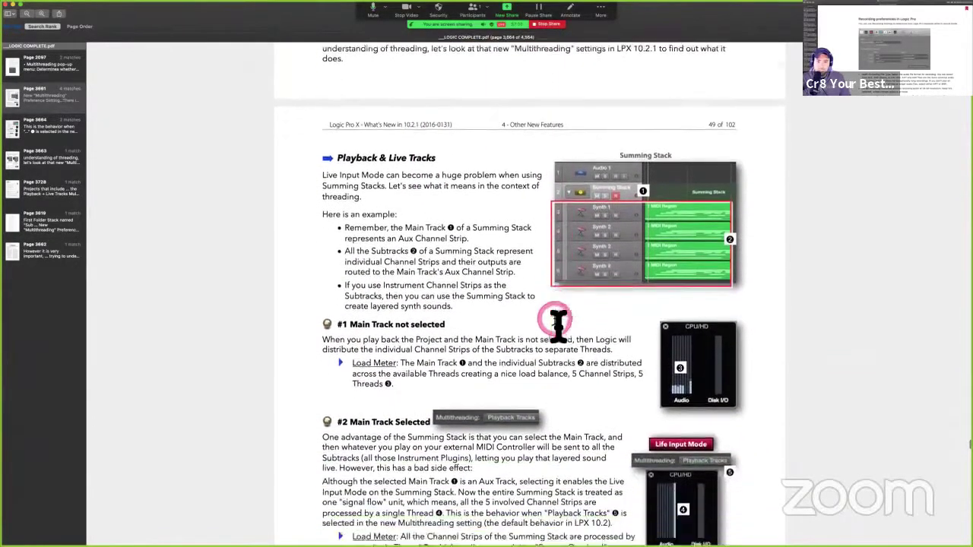
{"action": "scroll", "coordinate": [557, 324], "scroll_direction": "down", "scroll_amount": 13}
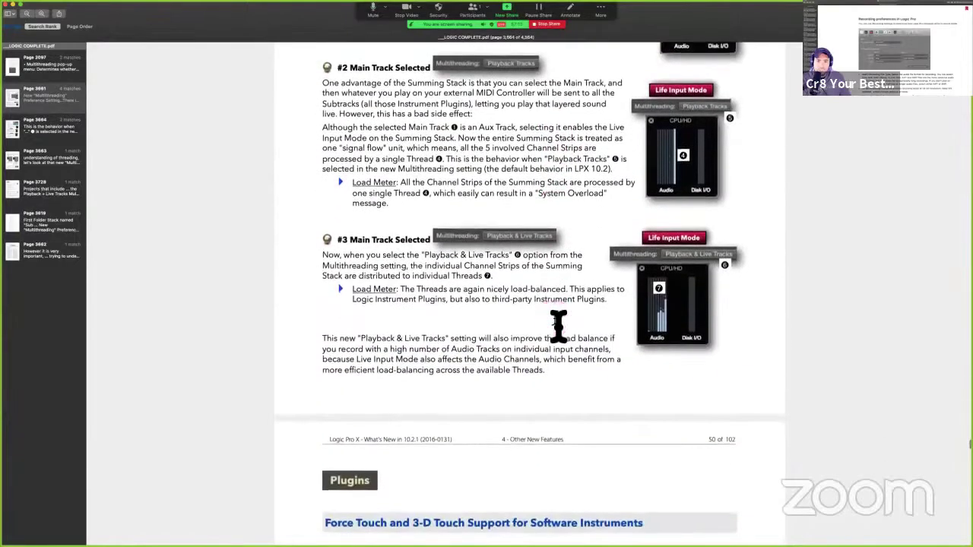
{"action": "scroll", "coordinate": [558, 326], "scroll_direction": "up", "scroll_amount": 2}
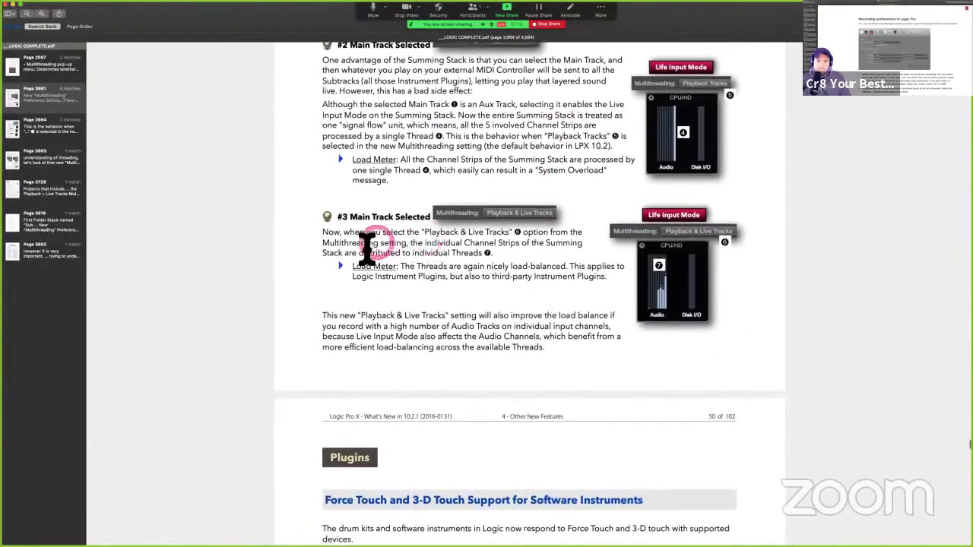
{"action": "left_click", "coordinate": [509, 240]}
{"action": "left_click", "coordinate": [547, 323]}
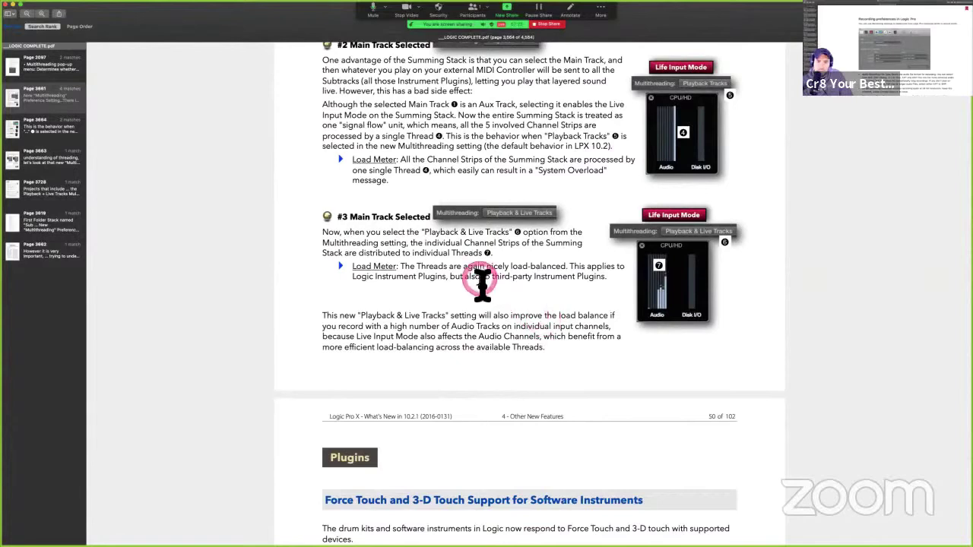
{"action": "left_click_drag", "start_coordinate": [426, 243], "coordinate": [582, 243]}
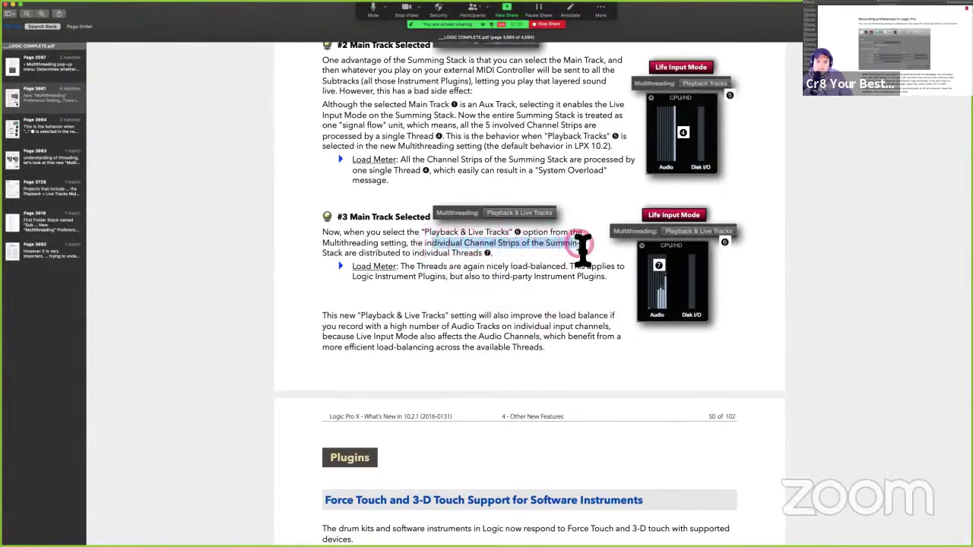
Read the rest of #3 Main Track Selected, selecting the phrases on distribution to individual Threads and a high number of Audio Tracks.
{"action": "left_click_drag", "start_coordinate": [358, 253], "coordinate": [536, 259]}
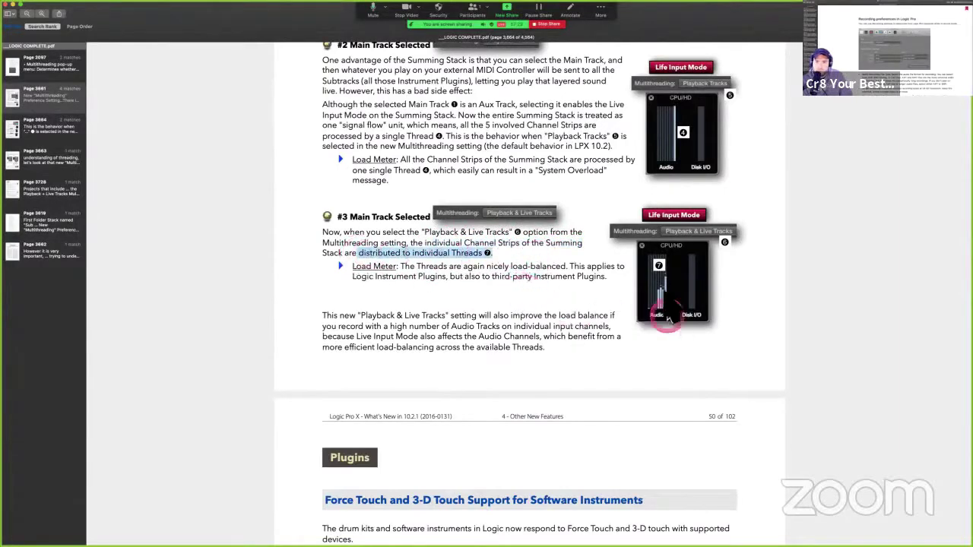
{"action": "scroll", "coordinate": [479, 289], "scroll_direction": "down", "scroll_amount": 2}
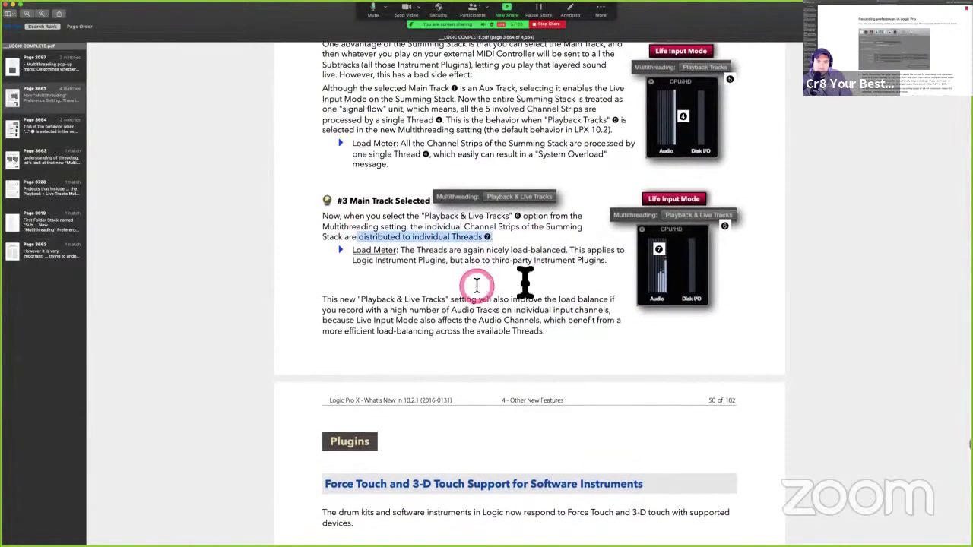
{"action": "scroll", "coordinate": [571, 283], "scroll_direction": "down", "scroll_amount": 2}
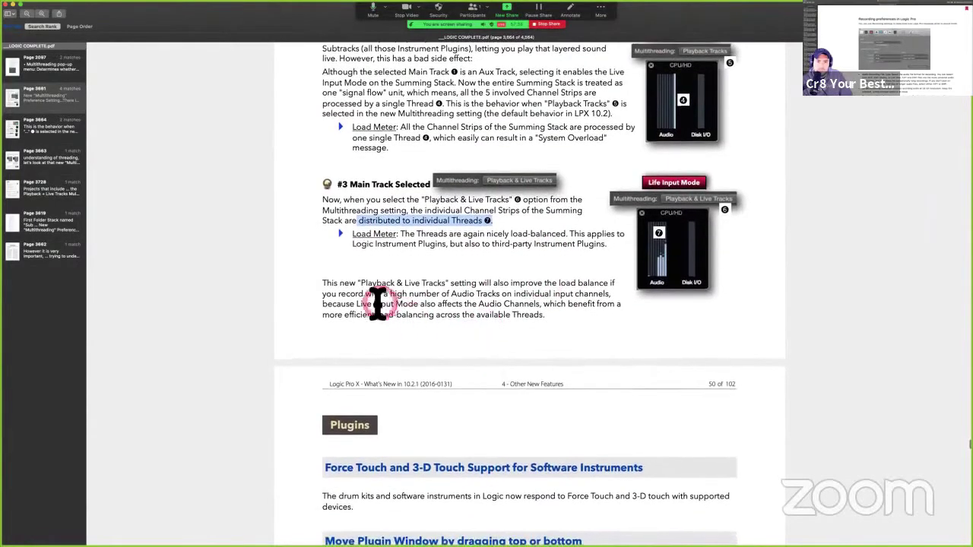
{"action": "scroll", "coordinate": [524, 274], "scroll_direction": "down", "scroll_amount": 1}
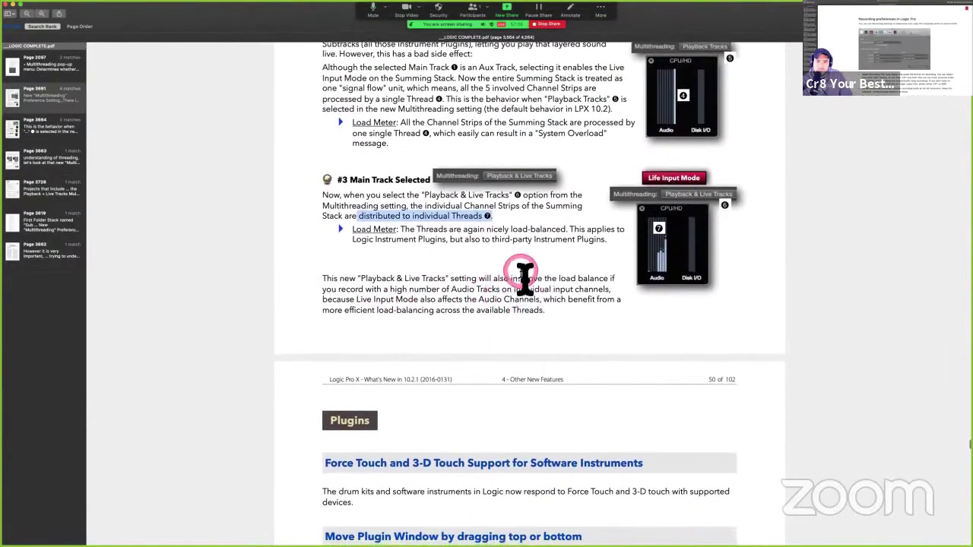
{"action": "left_click_drag", "start_coordinate": [394, 288], "coordinate": [612, 289]}
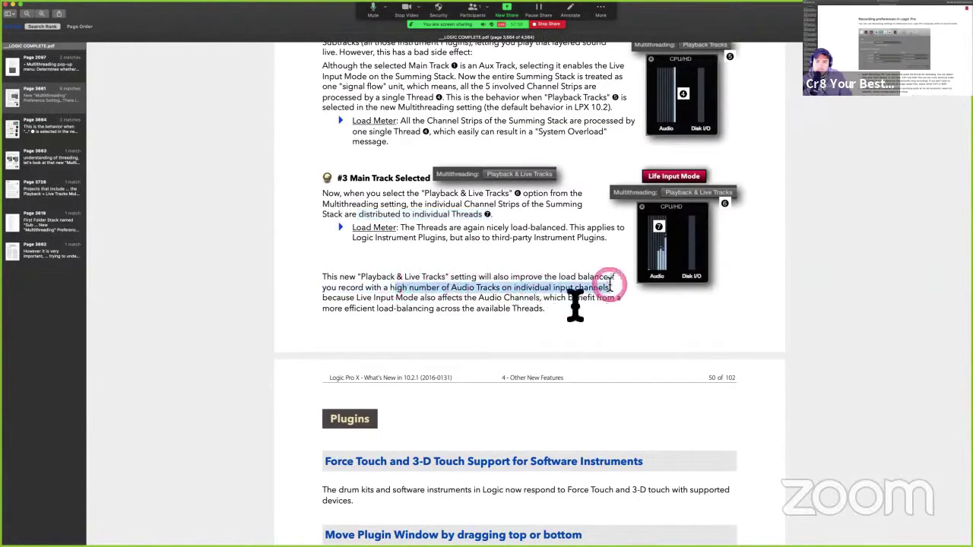
{"action": "scroll", "coordinate": [483, 320], "scroll_direction": "down", "scroll_amount": 1}
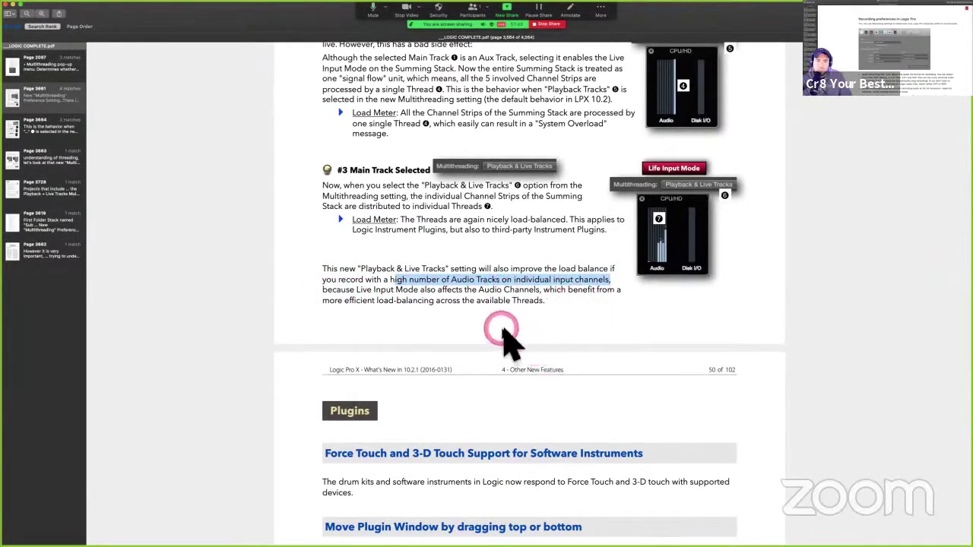
Switch to the Logic Pro user guide PDF showing the Recording preferences in Logic Pro page.
{"action": "left_click", "coordinate": [512, 118]}
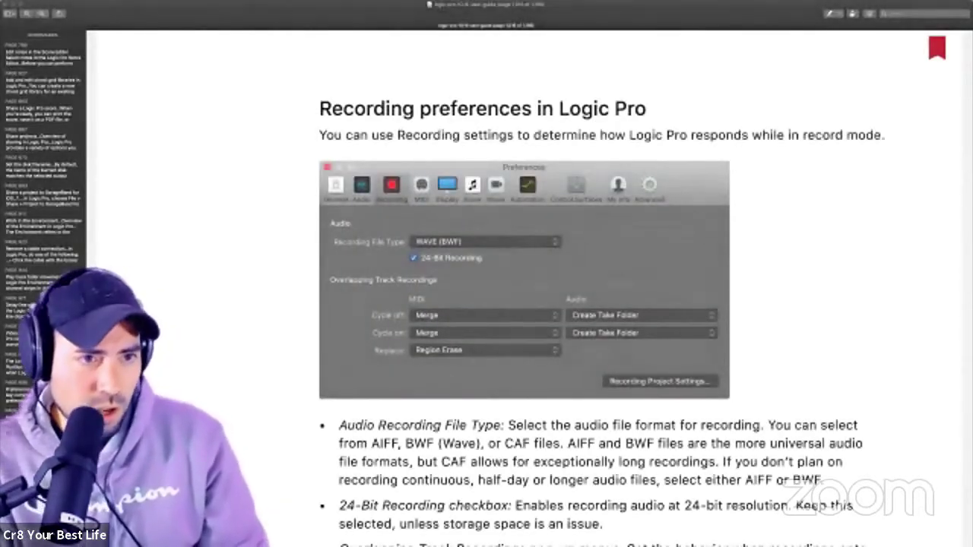
{"action": "key", "text": "ctrl+Right"}
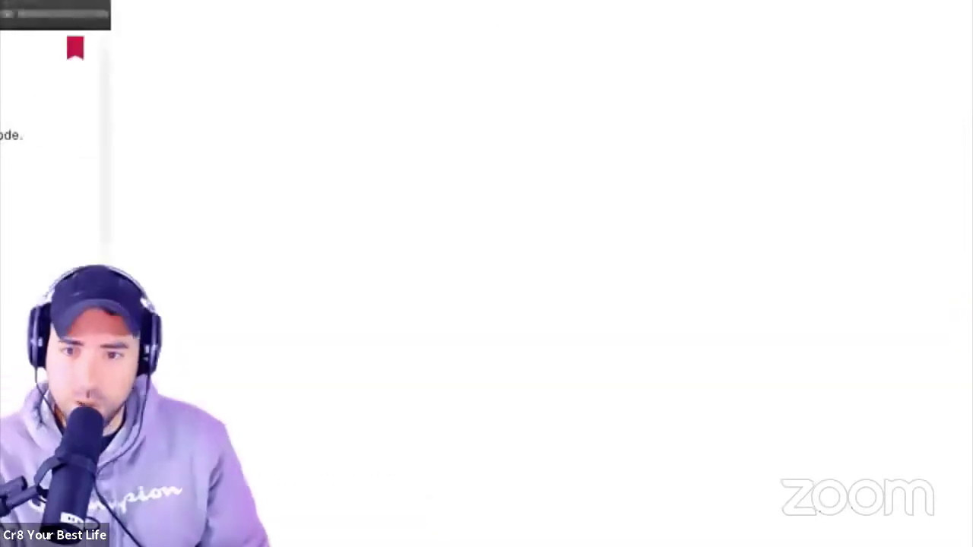
{"action": "key", "text": "ctrl+Left"}
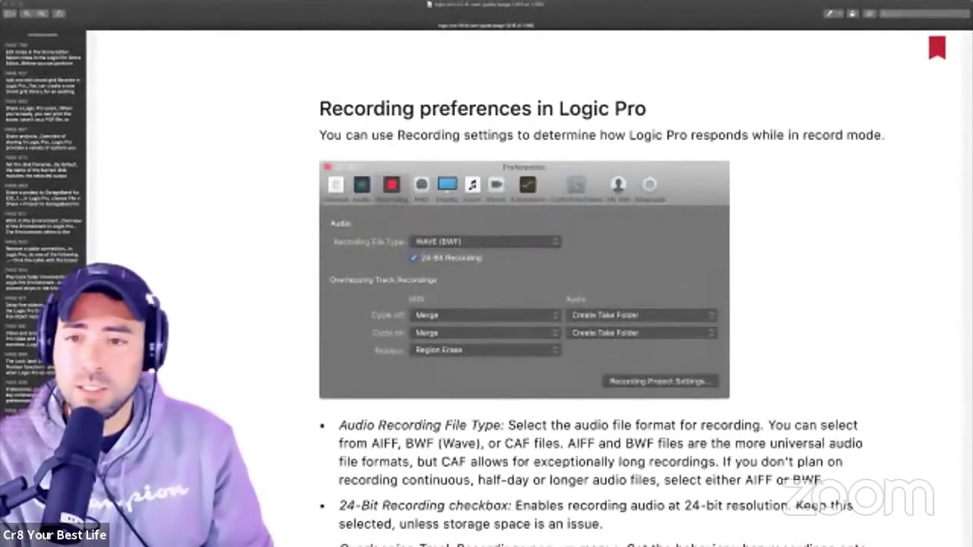
{"action": "key", "text": "ctrl+Right"}
{"action": "key", "text": "ctrl+Left"}
{"action": "key", "text": "ctrl+Right"}
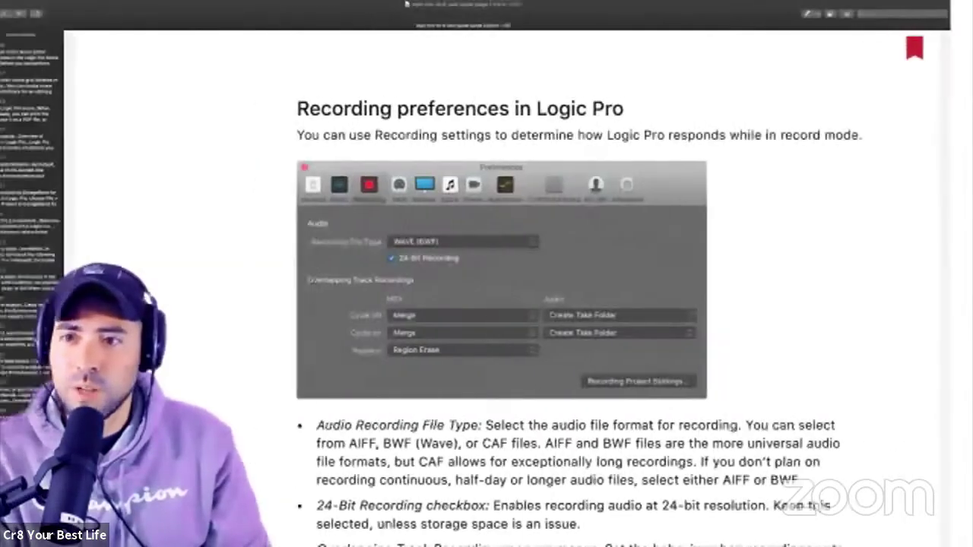
{"action": "key", "text": "ctrl+Left"}
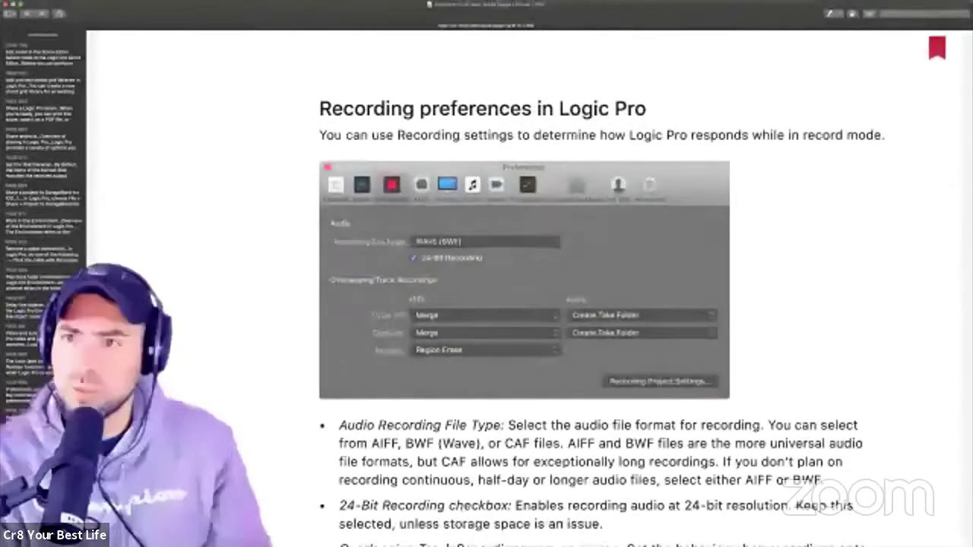
Examine the Recording preferences page, from the Preferences window picture through the file type, 24-bit and overlapping recording descriptions.
{"action": "scroll", "coordinate": [525, 289], "scroll_direction": "up", "scroll_amount": 3}
{"action": "scroll", "coordinate": [524, 289], "scroll_direction": "down", "scroll_amount": 2}
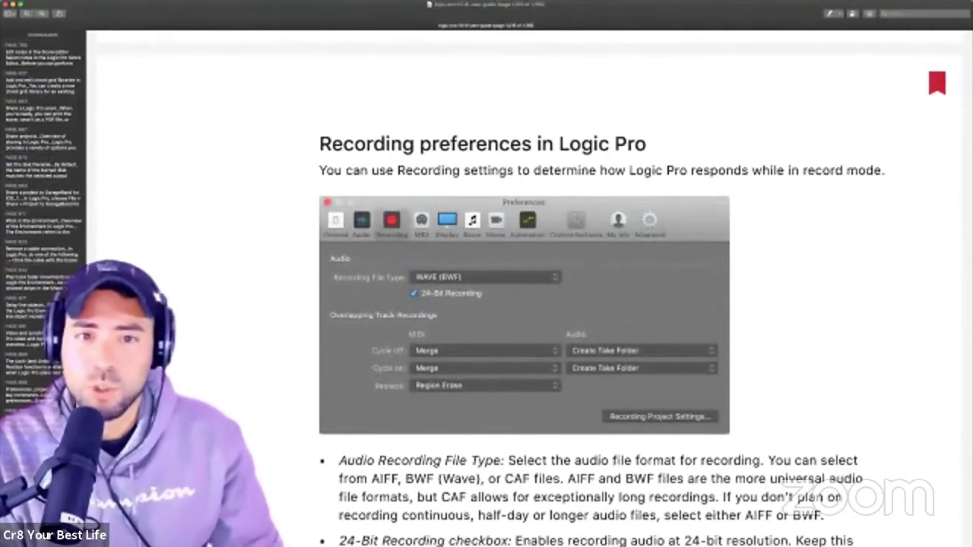
{"action": "scroll", "coordinate": [525, 288], "scroll_direction": "down", "scroll_amount": 2}
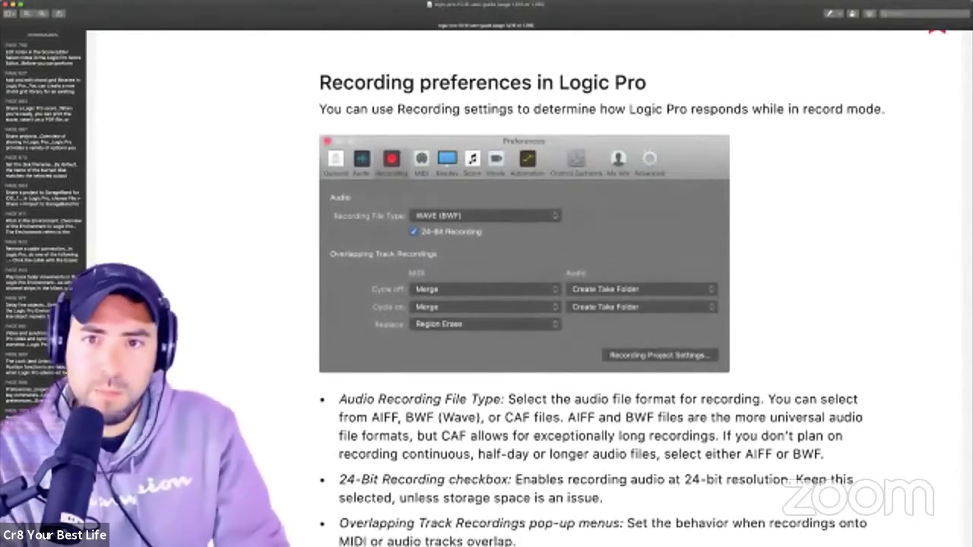
{"action": "scroll", "coordinate": [525, 289], "scroll_direction": "down", "scroll_amount": 2}
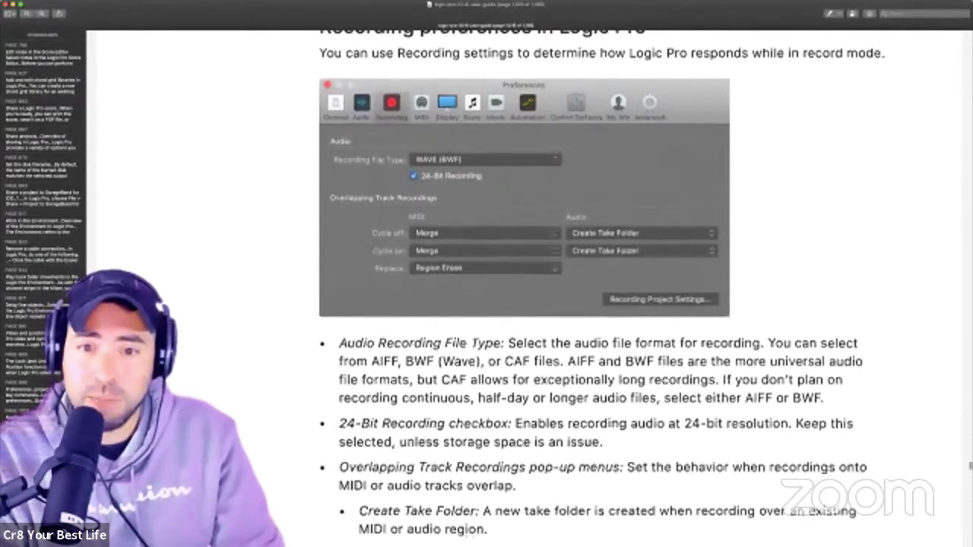
{"action": "scroll", "coordinate": [524, 288], "scroll_direction": "down", "scroll_amount": 2}
{"action": "scroll", "coordinate": [600, 288], "scroll_direction": "down", "scroll_amount": 3}
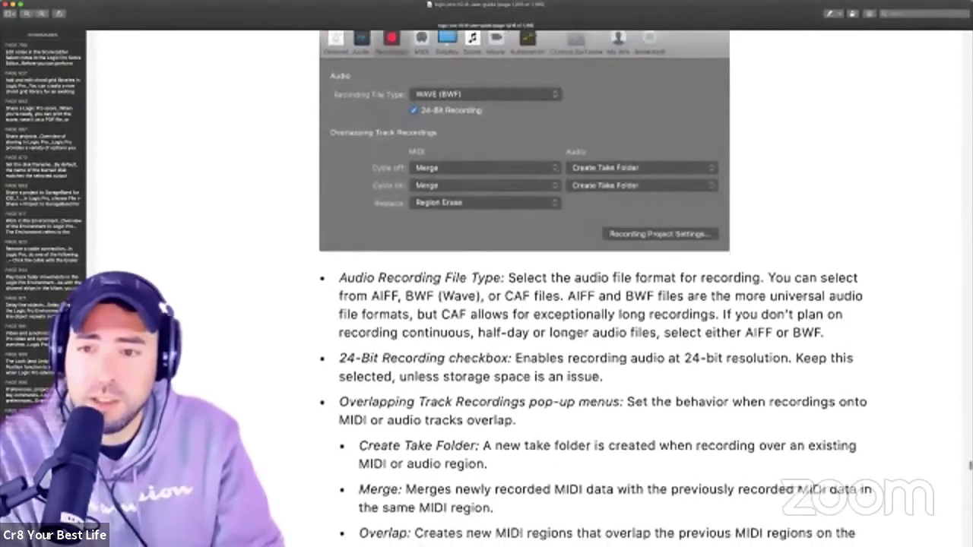
{"action": "scroll", "coordinate": [525, 289], "scroll_direction": "down", "scroll_amount": 1}
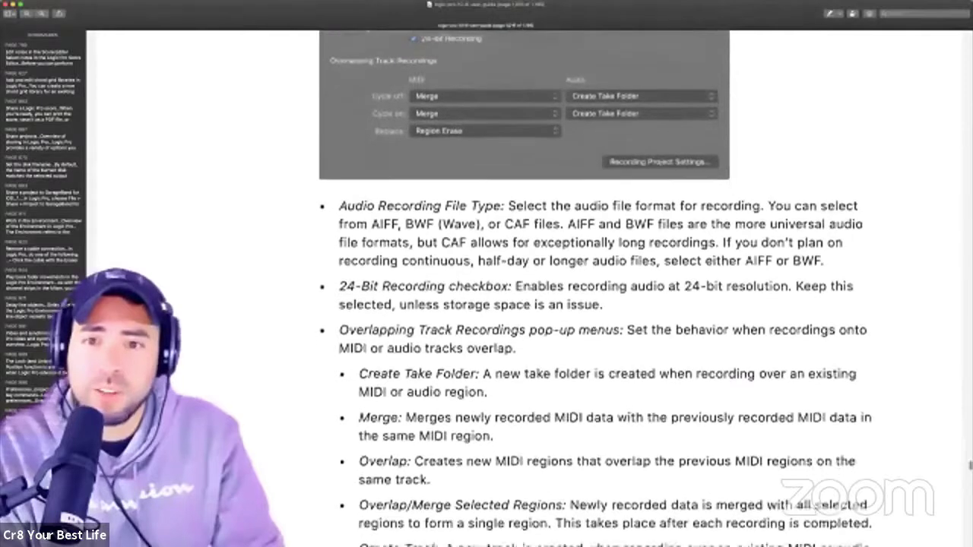
{"action": "scroll", "coordinate": [525, 289], "scroll_direction": "down", "scroll_amount": 1}
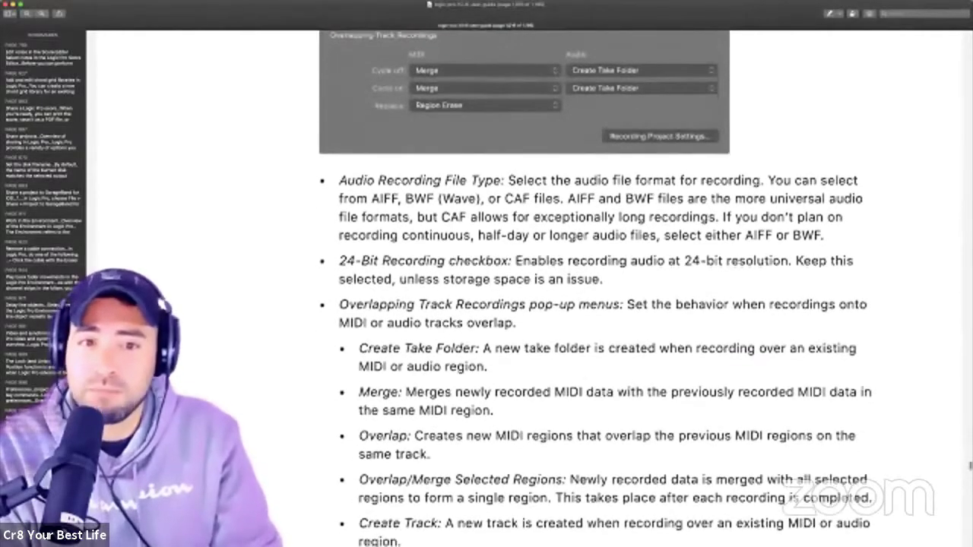
{"action": "scroll", "coordinate": [525, 288], "scroll_direction": "down", "scroll_amount": 1}
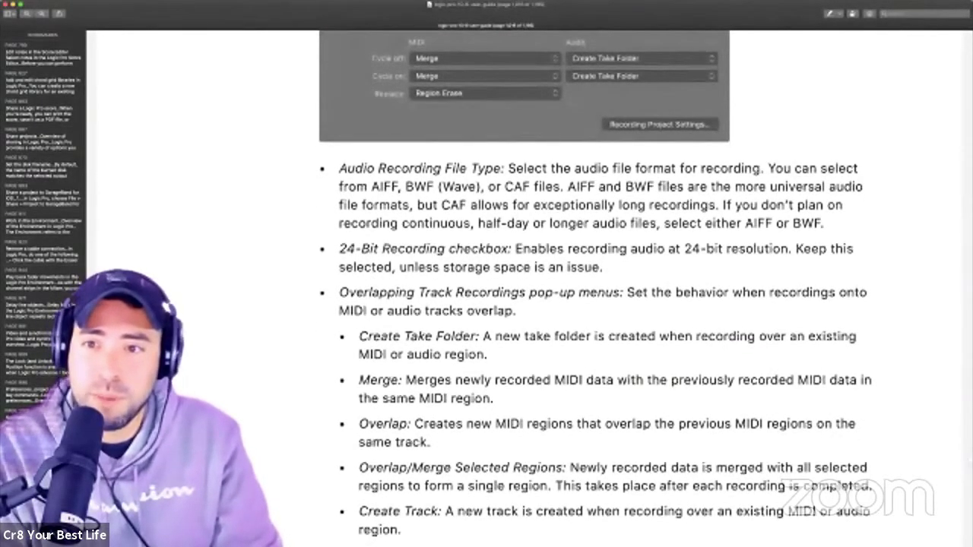
{"action": "scroll", "coordinate": [524, 289], "scroll_direction": "up", "scroll_amount": 1}
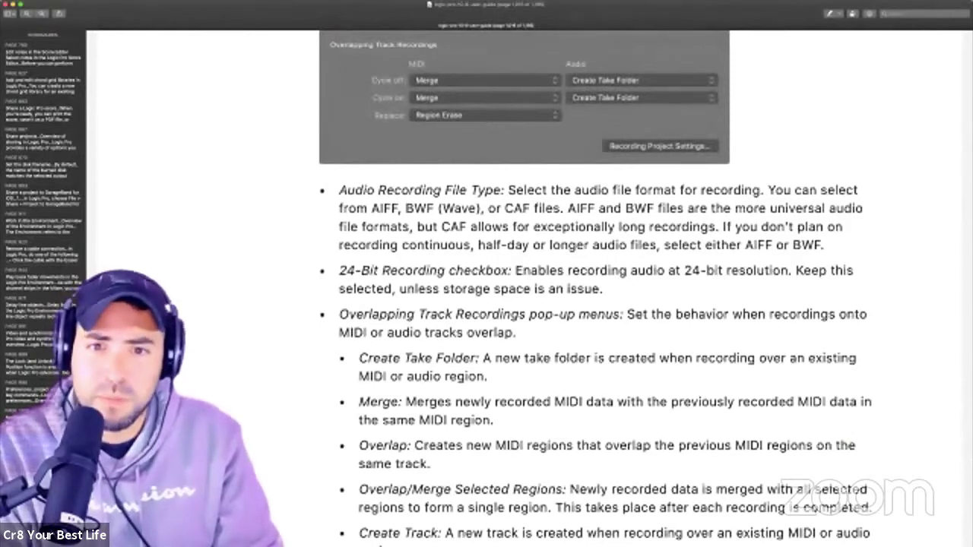
{"action": "scroll", "coordinate": [524, 289], "scroll_direction": "up", "scroll_amount": 1}
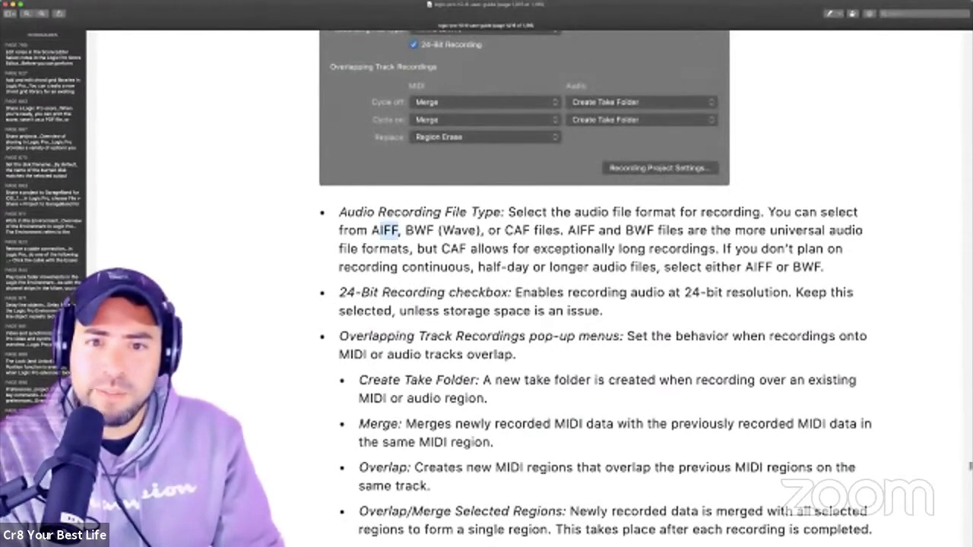
Read the Audio Recording File Type entry, selecting the AIFF, BWF and CAF names and the phrase on exceptionally long recordings.
{"action": "double_click", "coordinate": [460, 230]}
{"action": "left_click_drag", "start_coordinate": [514, 231], "coordinate": [561, 231]}
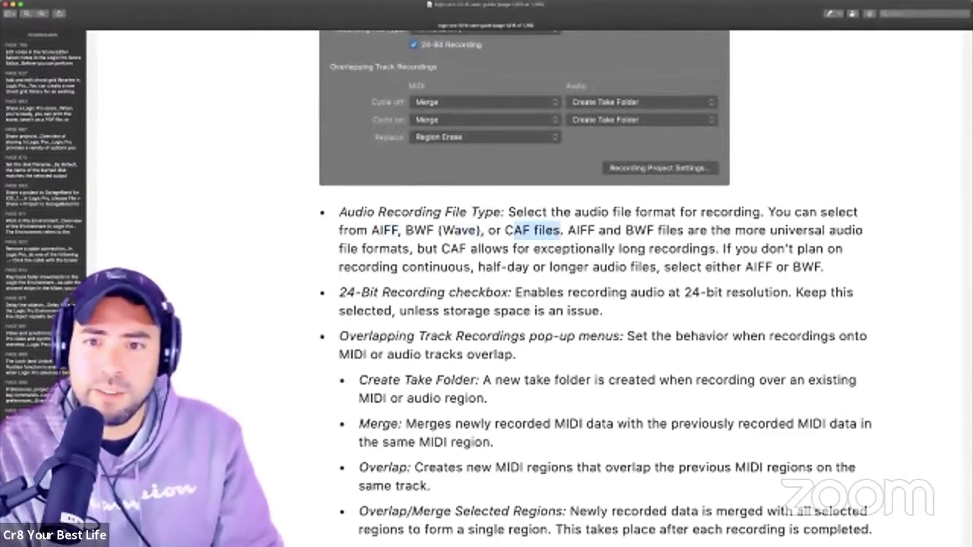
{"action": "left_click", "coordinate": [561, 231]}
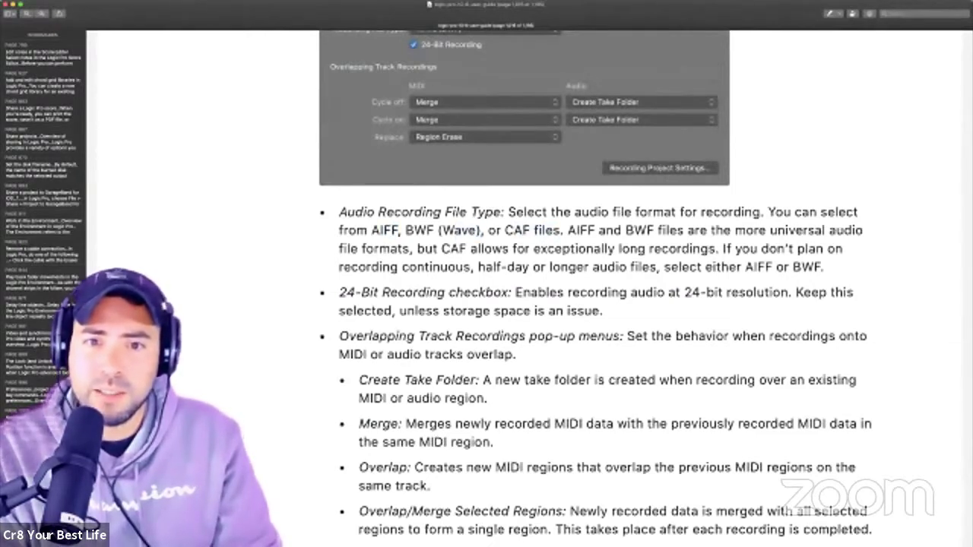
{"action": "left_click_drag", "start_coordinate": [406, 231], "coordinate": [372, 230]}
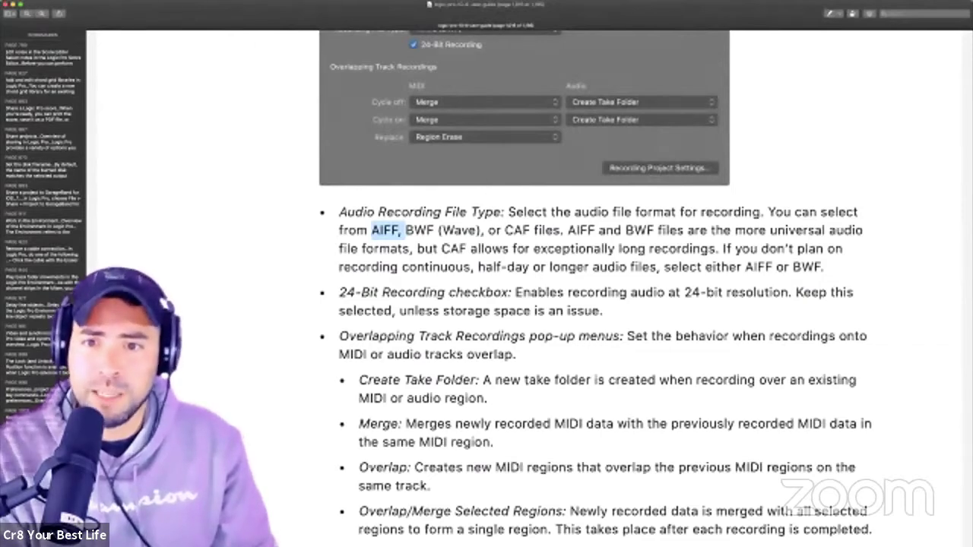
{"action": "left_click_drag", "start_coordinate": [622, 231], "coordinate": [669, 230]}
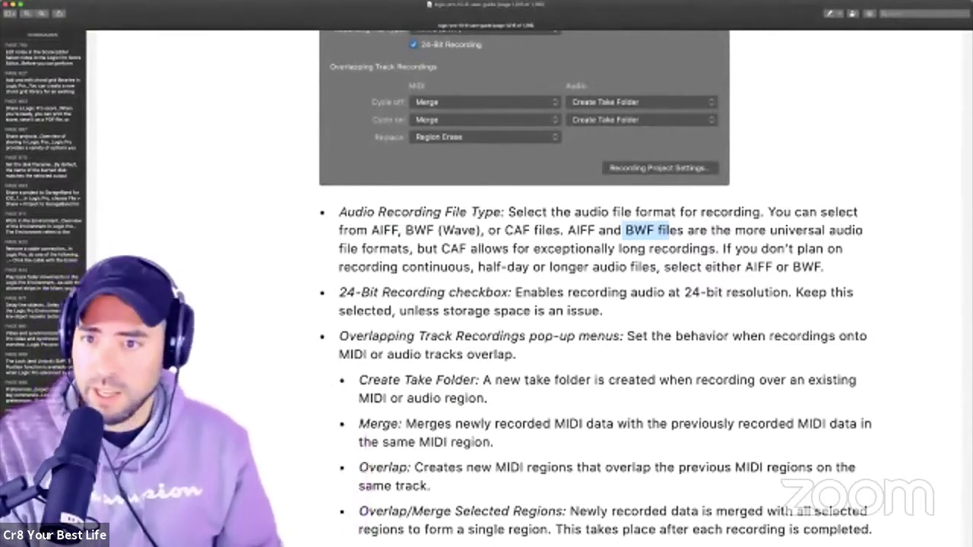
{"action": "left_click_drag", "start_coordinate": [438, 248], "coordinate": [716, 249]}
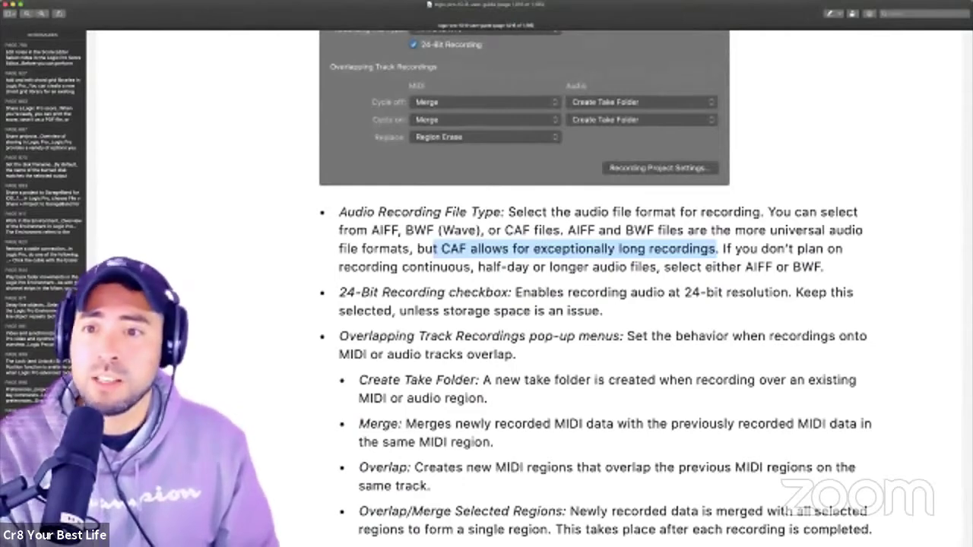
{"action": "left_click_drag", "start_coordinate": [746, 268], "coordinate": [824, 268]}
Read the 24-Bit Recording checkbox entry, selecting the phrase "unless storage space is an issue".
{"action": "scroll", "coordinate": [595, 289], "scroll_direction": "down", "scroll_amount": 2}
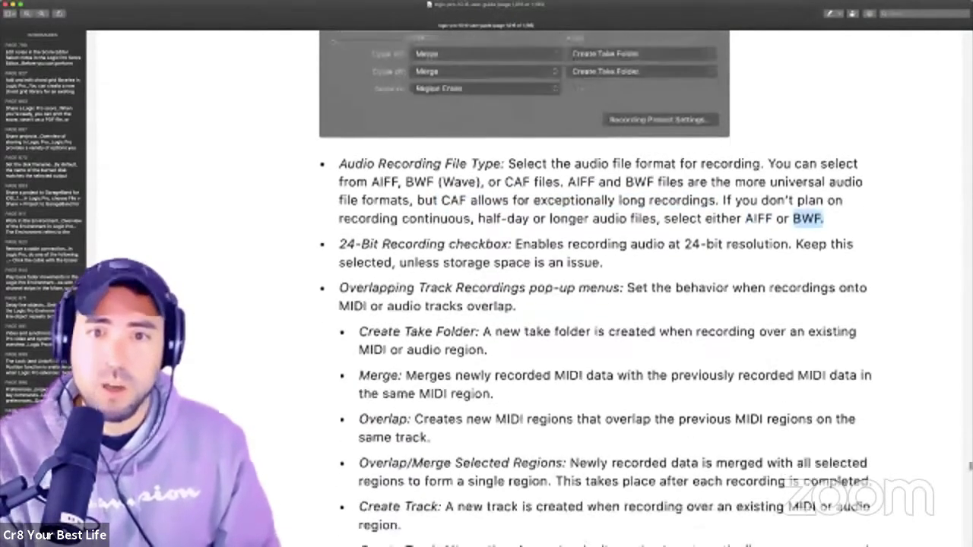
{"action": "scroll", "coordinate": [595, 289], "scroll_direction": "up", "scroll_amount": 2}
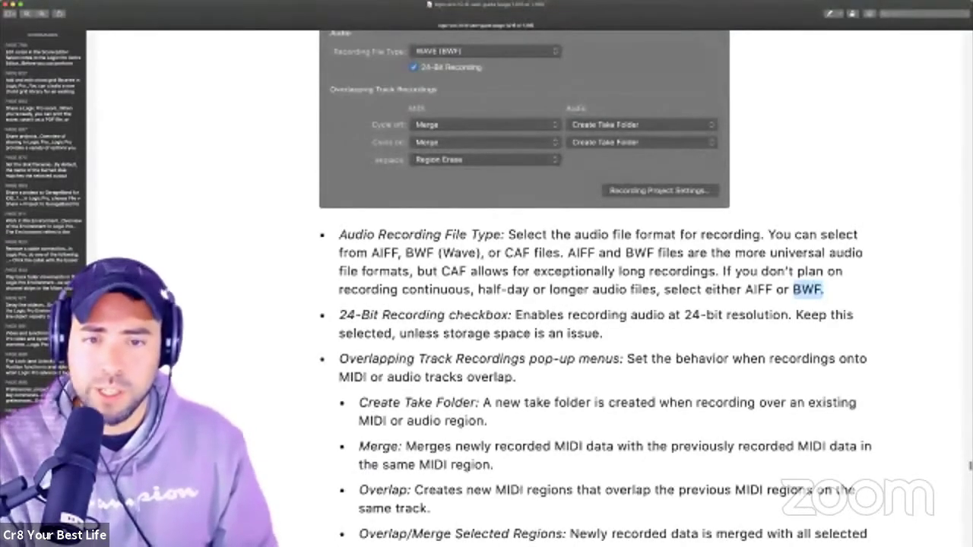
{"action": "scroll", "coordinate": [595, 289], "scroll_direction": "down", "scroll_amount": 1}
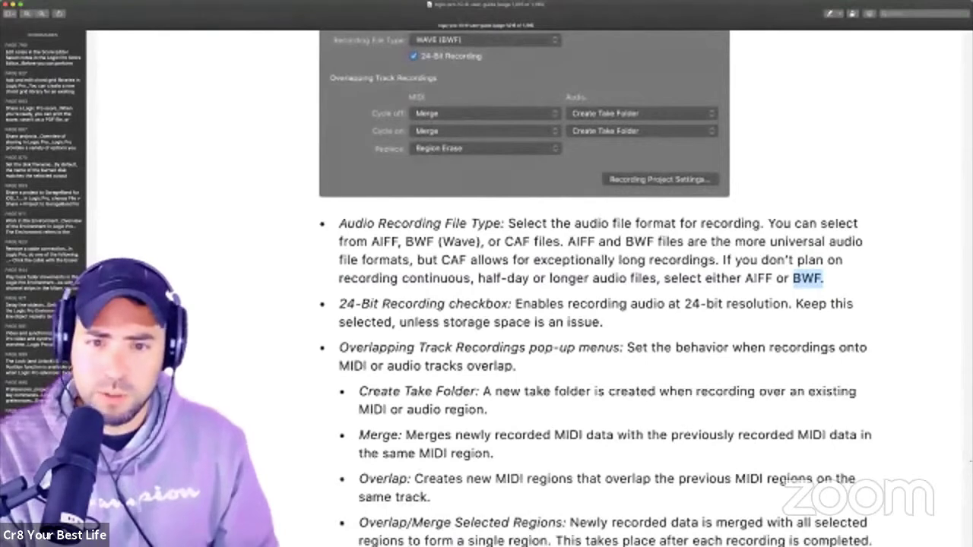
{"action": "scroll", "coordinate": [595, 289], "scroll_direction": "up", "scroll_amount": 1}
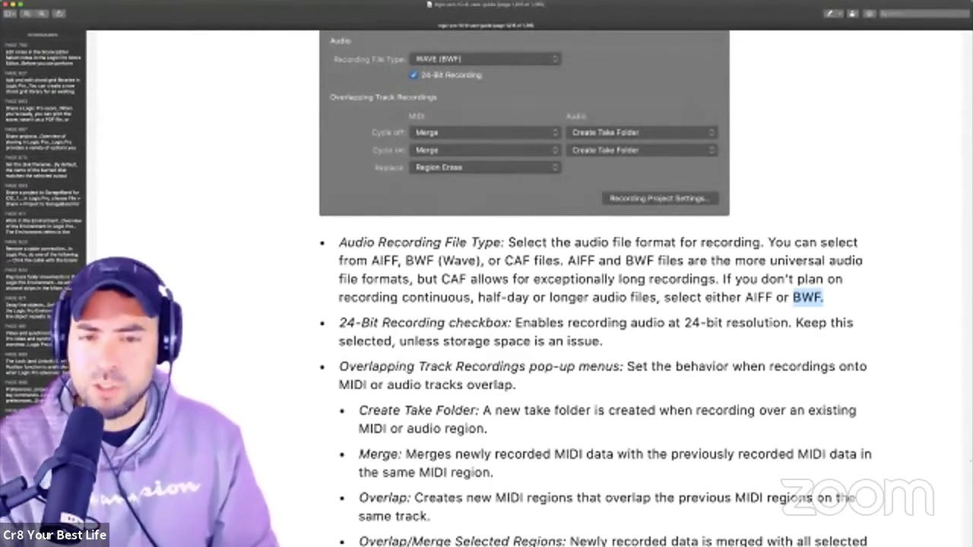
{"action": "left_click_drag", "start_coordinate": [399, 342], "coordinate": [600, 341]}
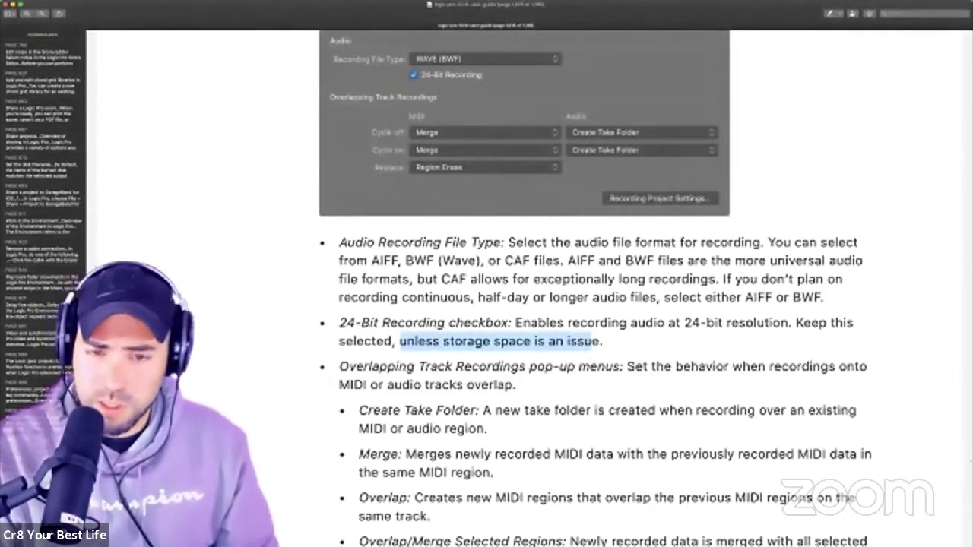
Review the Overlapping Track Recordings options, selecting the entry's title and comparing it with the Preferences window picture.
{"action": "scroll", "coordinate": [593, 304], "scroll_direction": "down", "scroll_amount": 5}
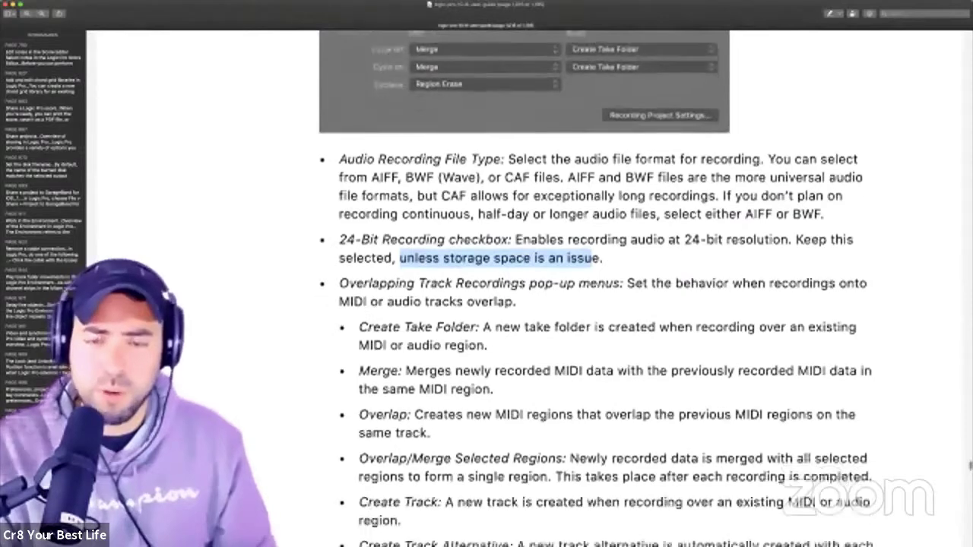
{"action": "scroll", "coordinate": [593, 304], "scroll_direction": "down", "scroll_amount": 3}
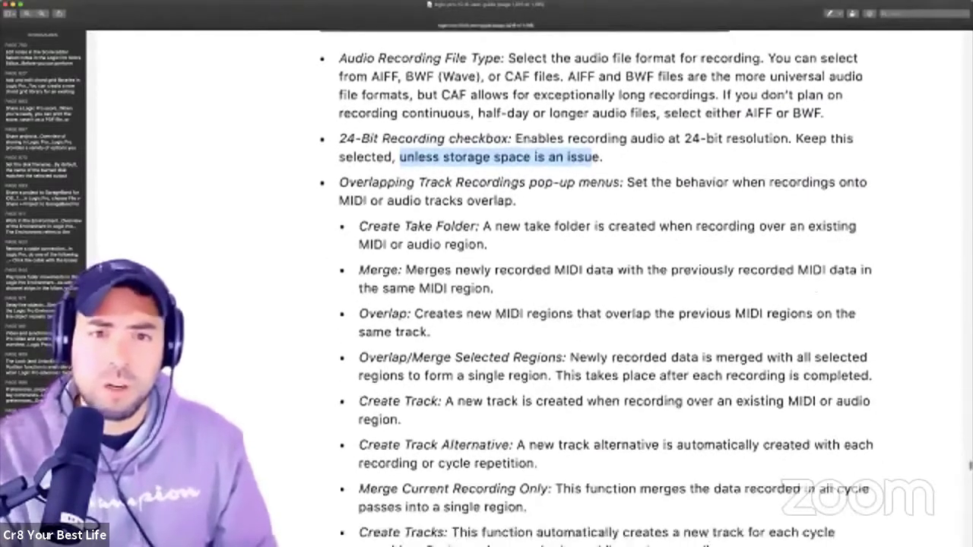
{"action": "left_click_drag", "start_coordinate": [339, 182], "coordinate": [524, 183]}
{"action": "scroll", "coordinate": [593, 304], "scroll_direction": "up", "scroll_amount": 9}
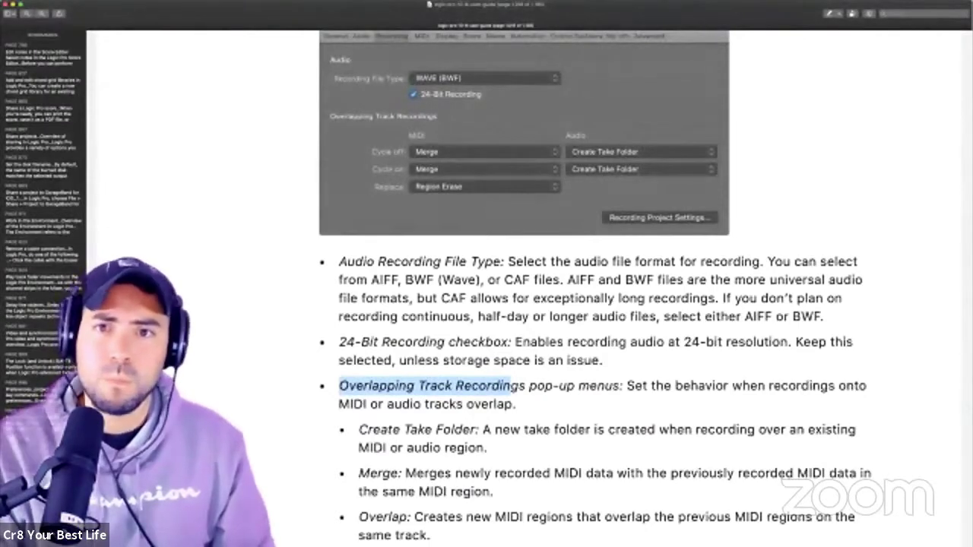
Switch to Logic Pro and look up the Overlapping MIDI Recordings and Overlapping Audio Recordings options among the Record commands.
{"action": "key", "text": "super+Tab"}
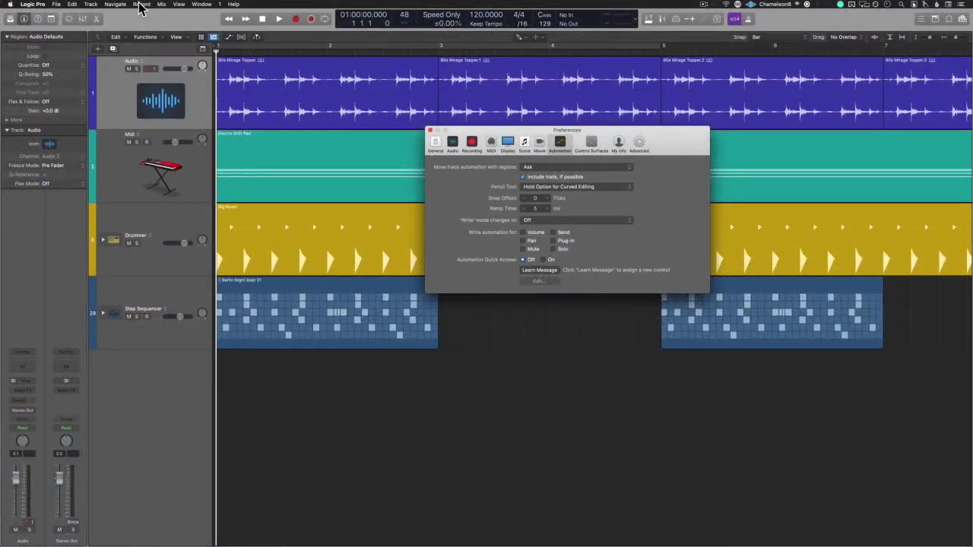
{"action": "left_click", "coordinate": [141, 5]}
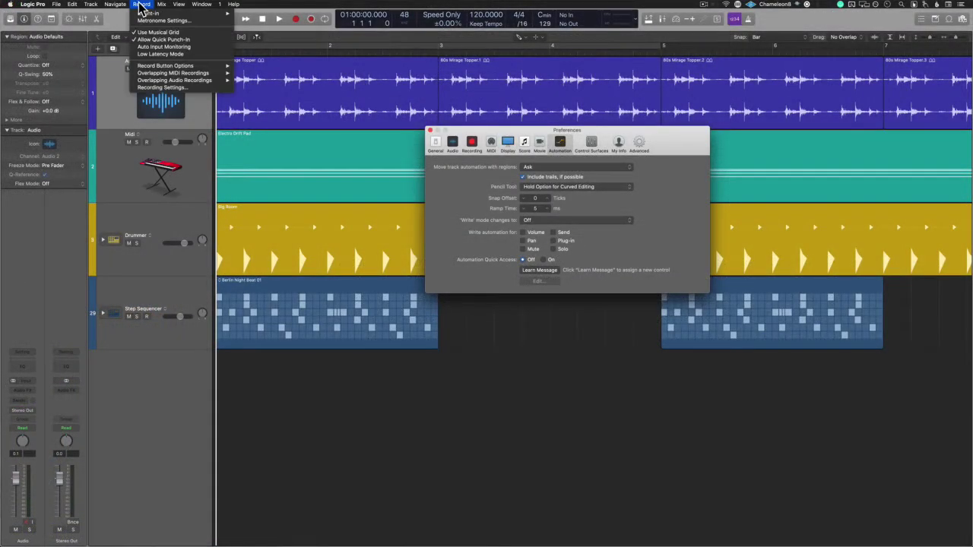
{"action": "mouse_move", "coordinate": [183, 73]}
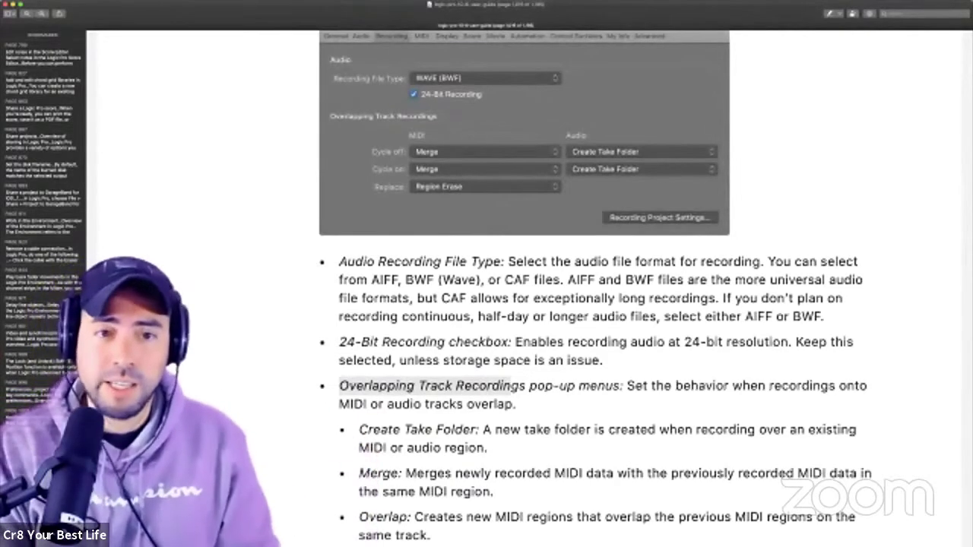
Return to the user guide and read the Overlapping Track Recordings options, from Create Take Folder through the Replace behaviors.
{"action": "scroll", "coordinate": [645, 288], "scroll_direction": "down", "scroll_amount": 5}
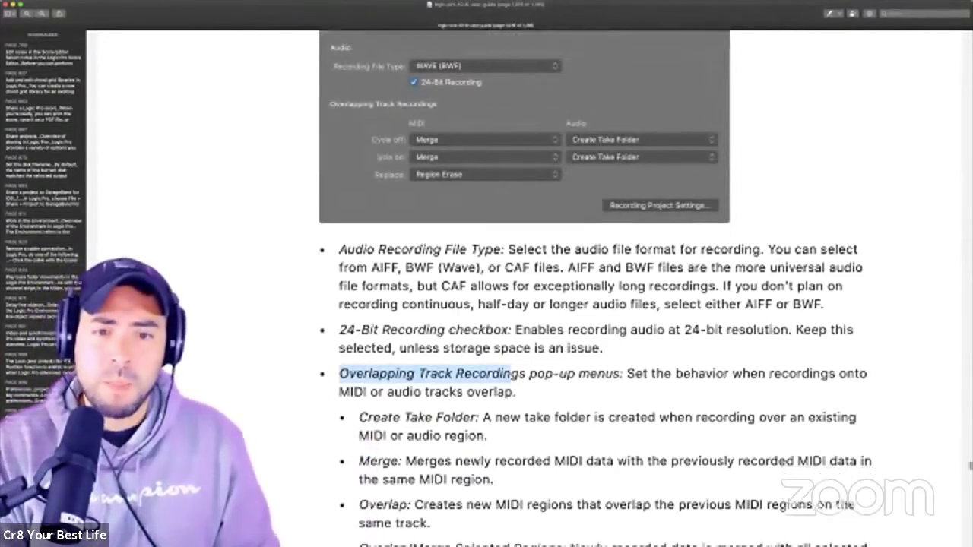
{"action": "scroll", "coordinate": [645, 288], "scroll_direction": "down", "scroll_amount": 5}
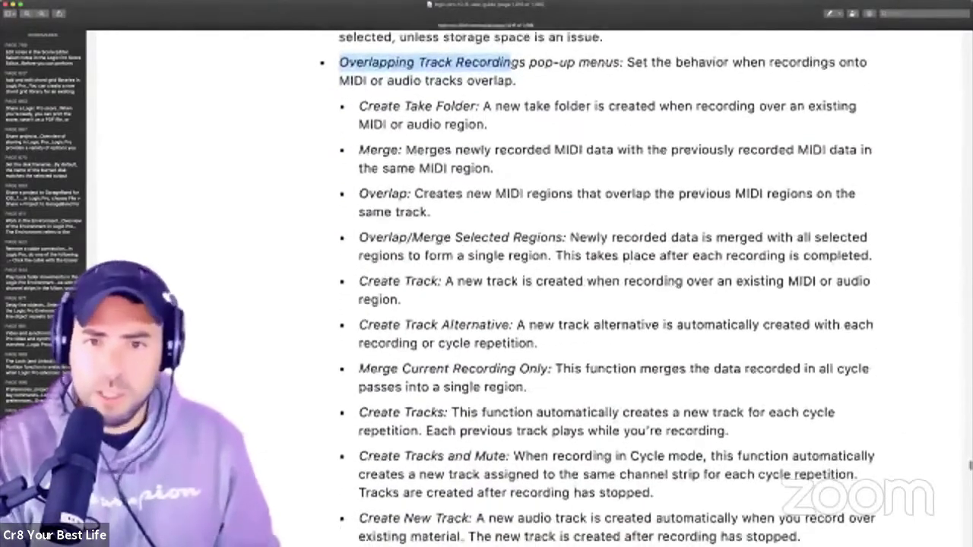
{"action": "key", "text": "ctrl+Left"}
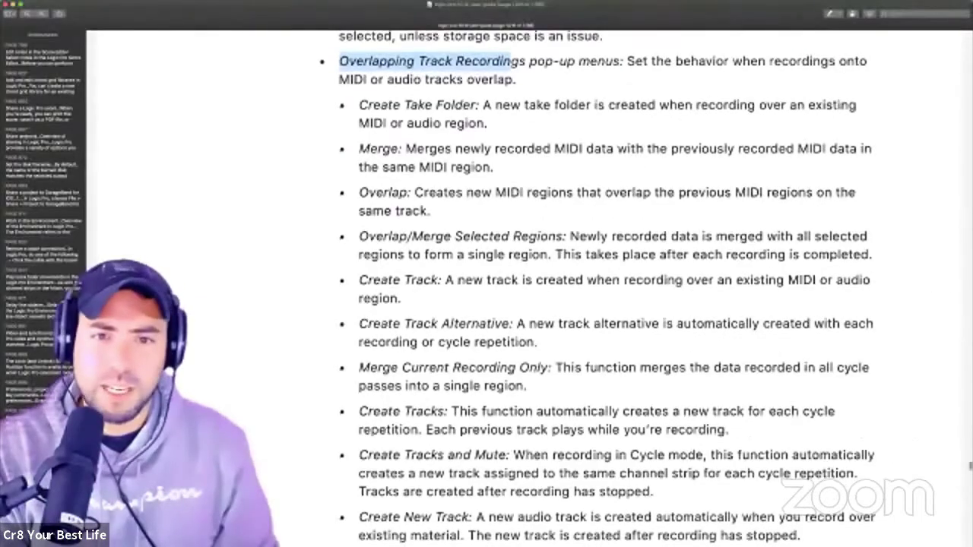
{"action": "scroll", "coordinate": [598, 284], "scroll_direction": "down", "scroll_amount": 3}
{"action": "scroll", "coordinate": [598, 284], "scroll_direction": "down", "scroll_amount": 10}
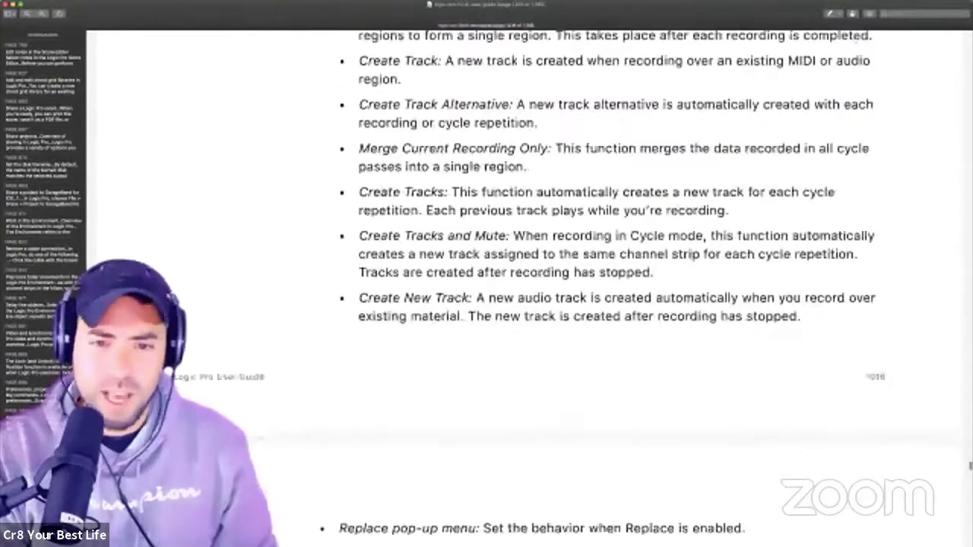
{"action": "scroll", "coordinate": [597, 284], "scroll_direction": "down", "scroll_amount": 5}
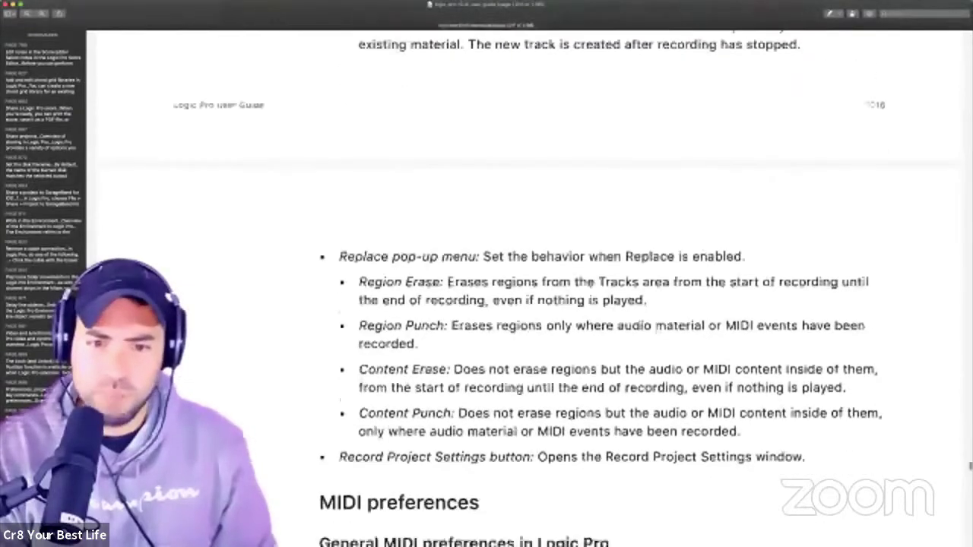
Examine the General MIDI preferences section, covering the external stop message, Reset All MIDI Drivers and Articulation Switches entries.
{"action": "scroll", "coordinate": [597, 285], "scroll_direction": "down", "scroll_amount": 7}
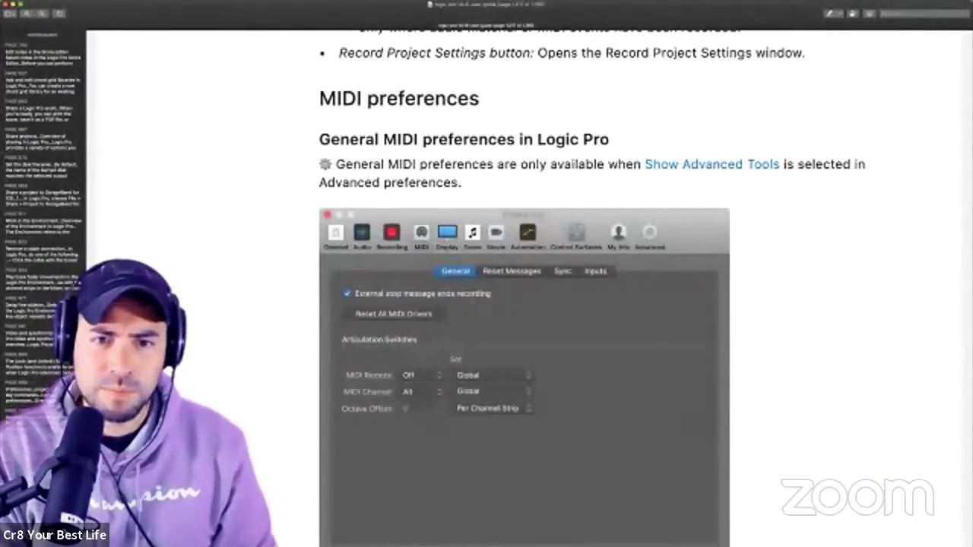
{"action": "scroll", "coordinate": [598, 284], "scroll_direction": "down", "scroll_amount": 3}
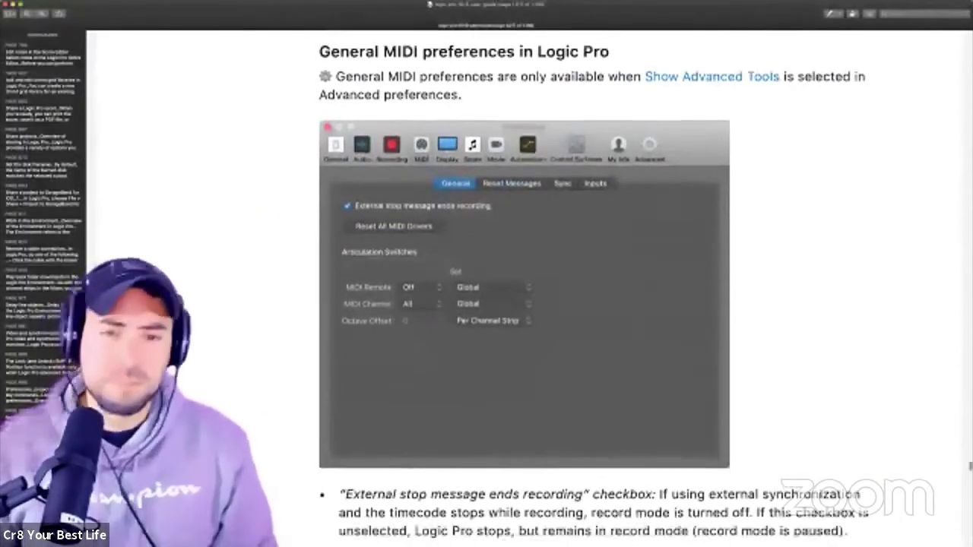
{"action": "scroll", "coordinate": [597, 284], "scroll_direction": "down", "scroll_amount": 3}
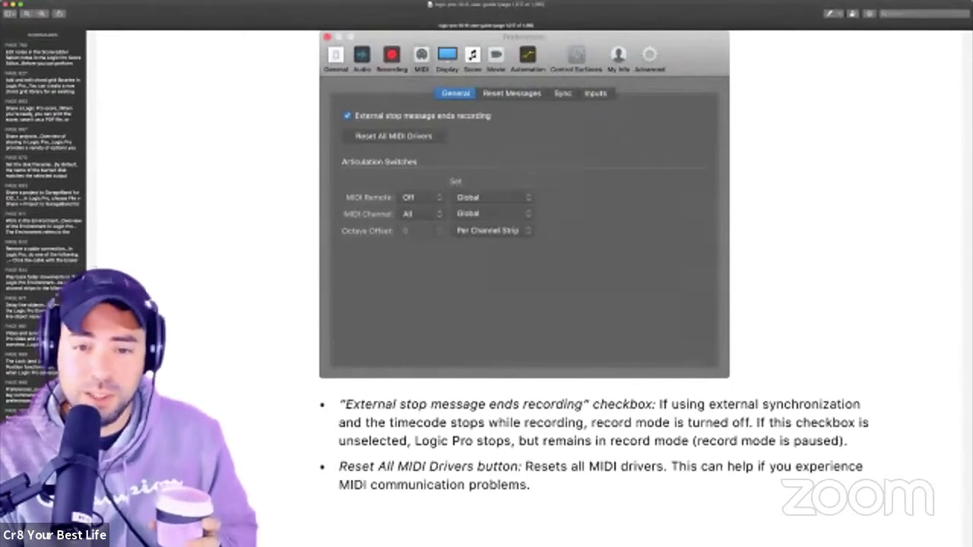
{"action": "scroll", "coordinate": [525, 258], "scroll_direction": "down", "scroll_amount": 3}
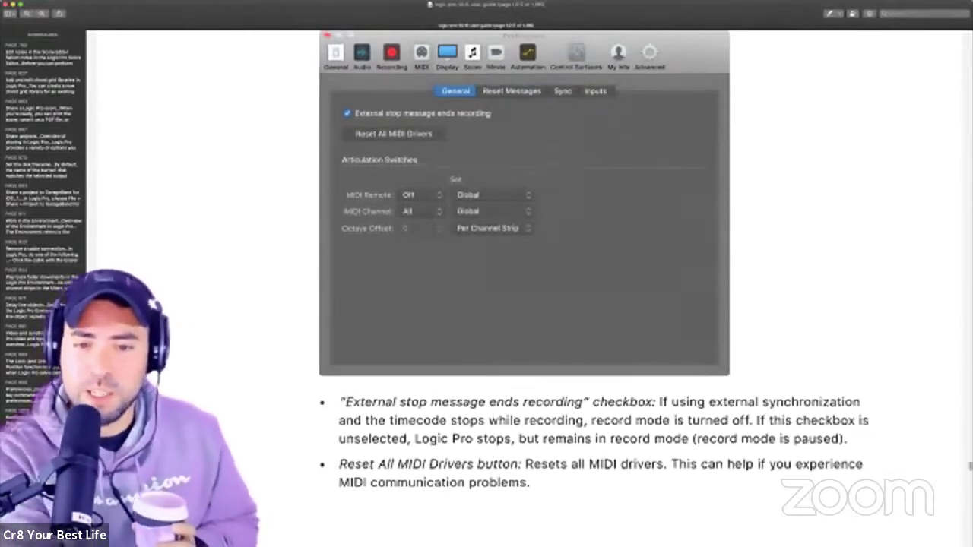
{"action": "scroll", "coordinate": [525, 258], "scroll_direction": "up", "scroll_amount": 5}
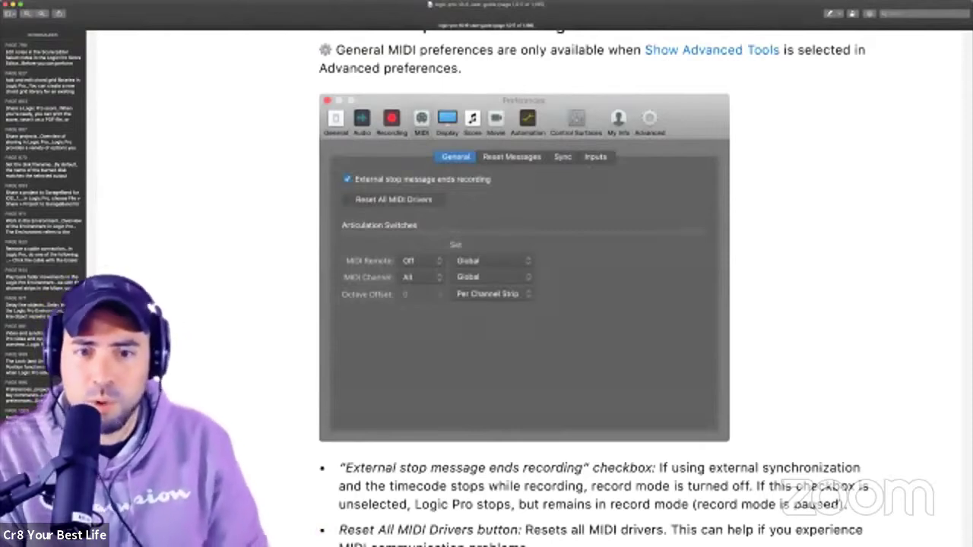
{"action": "scroll", "coordinate": [525, 289], "scroll_direction": "down", "scroll_amount": 3}
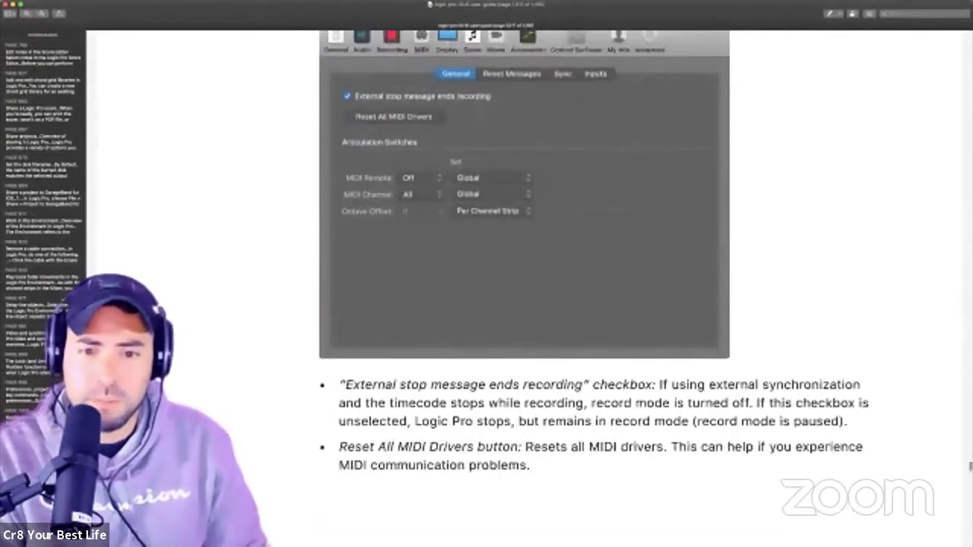
{"action": "scroll", "coordinate": [524, 289], "scroll_direction": "down", "scroll_amount": 10}
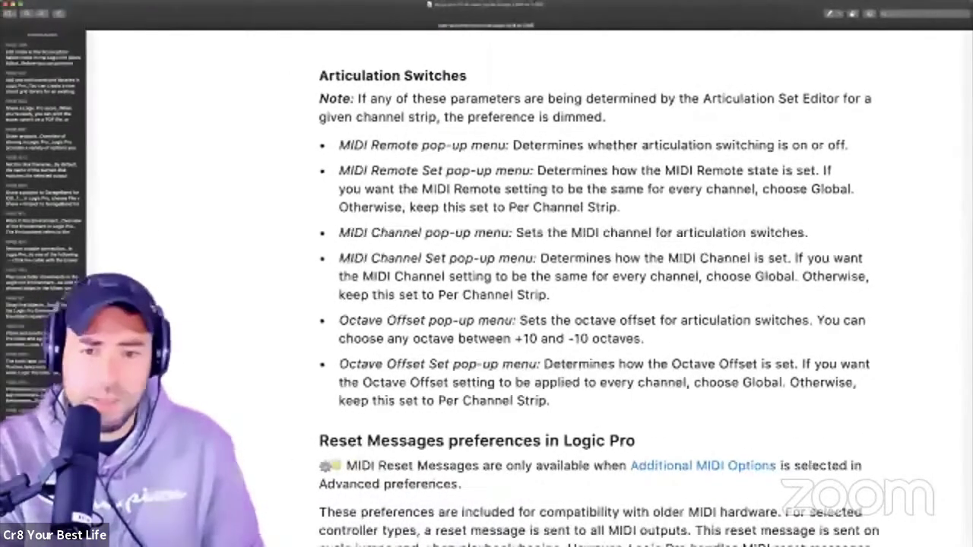
Highlight the sentence "These preferences are included for compatibility with older MIDI hardware." in the Reset Messages preferences section.
{"action": "scroll", "coordinate": [524, 288], "scroll_direction": "down", "scroll_amount": 8}
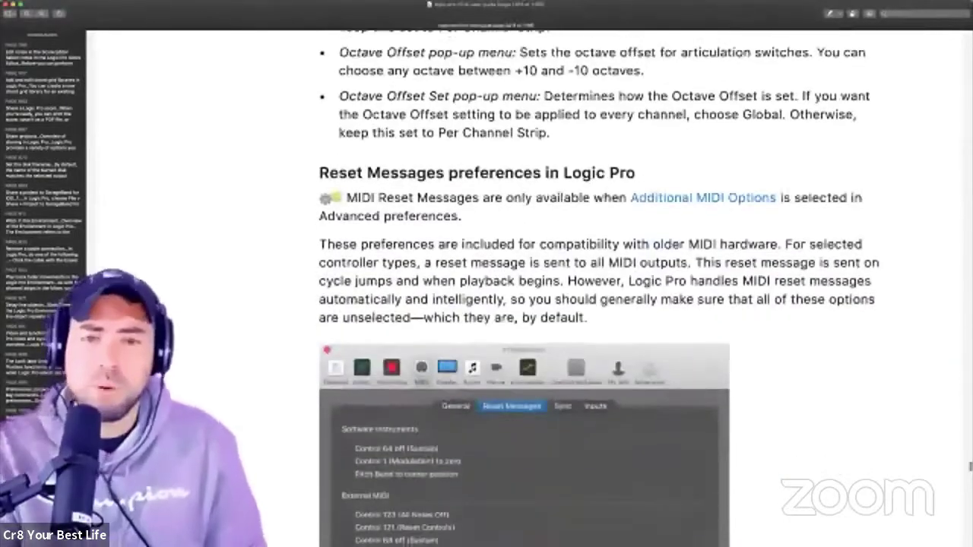
{"action": "scroll", "coordinate": [525, 288], "scroll_direction": "down", "scroll_amount": 4}
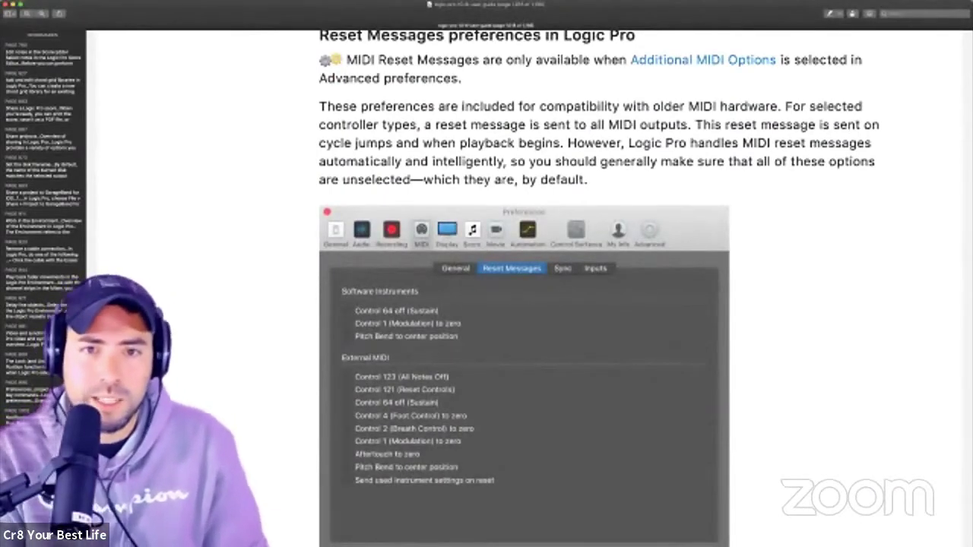
{"action": "left_click_drag", "start_coordinate": [319, 107], "coordinate": [781, 106]}
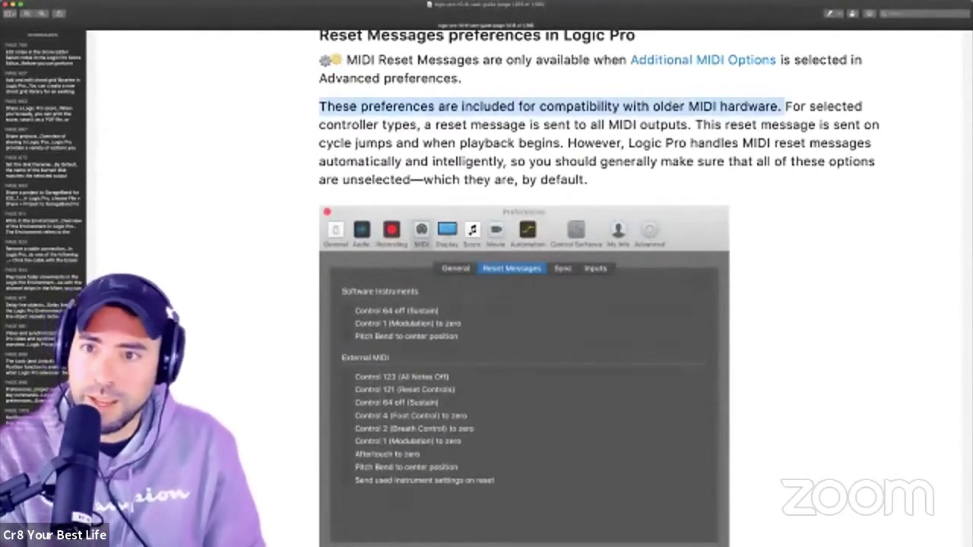
{"action": "key", "text": "ctrl+super+h"}
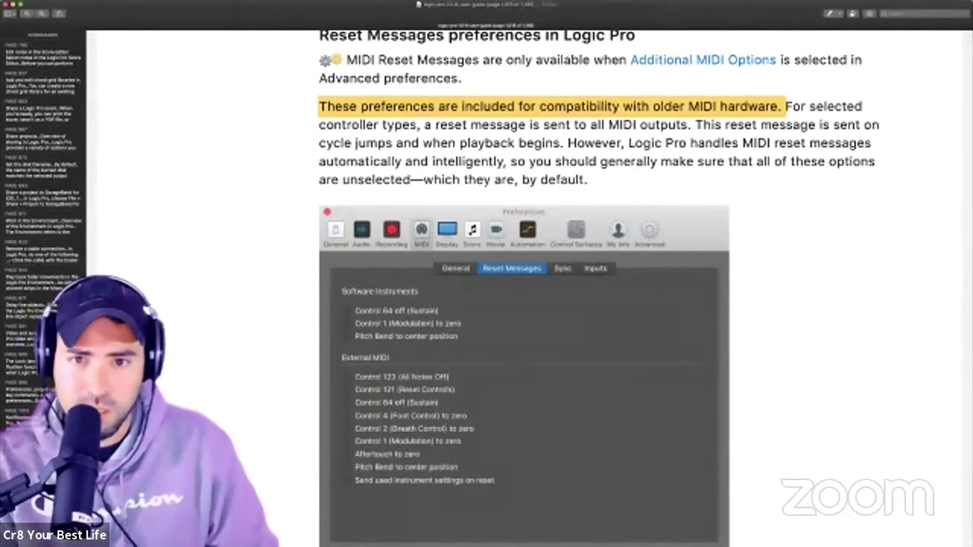
Skim the Reset Messages preferences picture and its checkbox descriptions through "Send used instrument settings on reset".
{"action": "scroll", "coordinate": [599, 286], "scroll_direction": "down", "scroll_amount": 2}
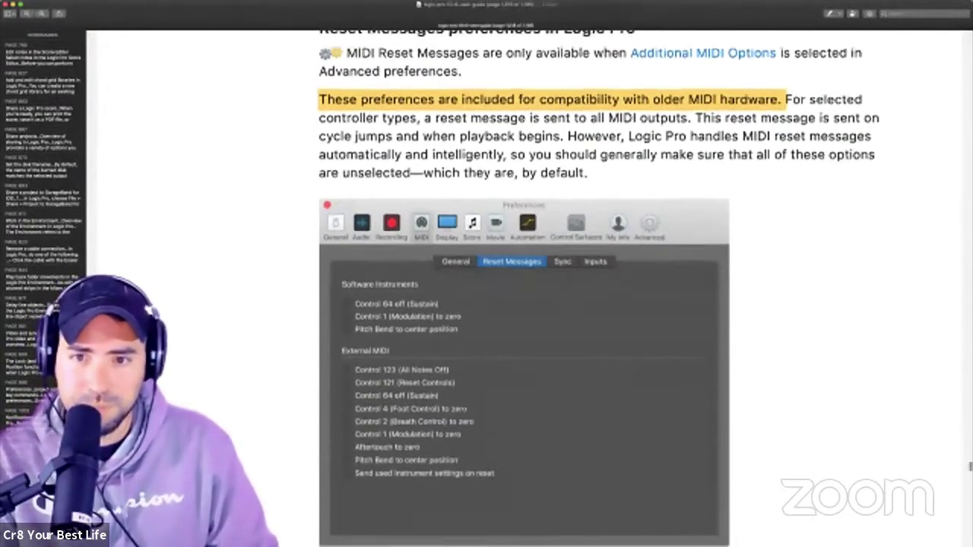
{"action": "scroll", "coordinate": [598, 286], "scroll_direction": "down", "scroll_amount": 2}
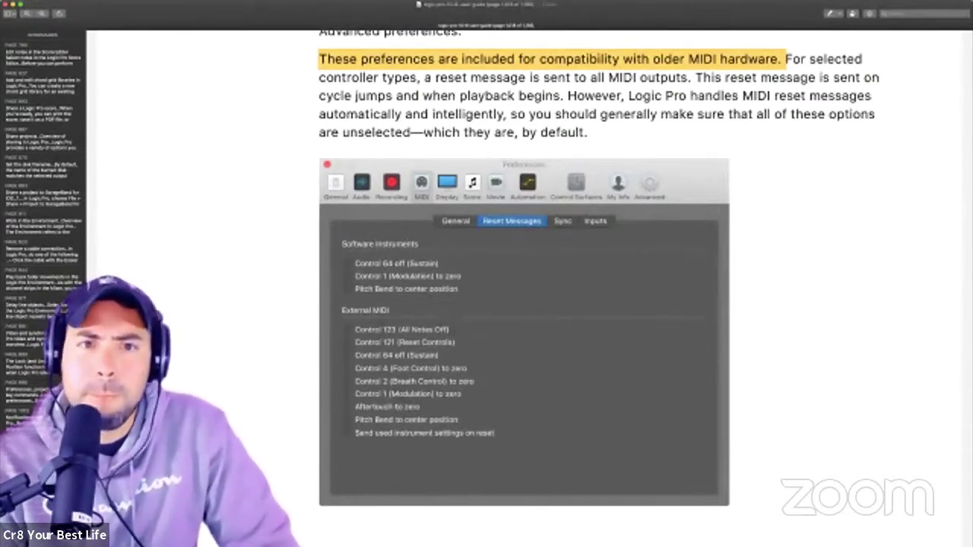
{"action": "scroll", "coordinate": [532, 266], "scroll_direction": "down", "scroll_amount": 3}
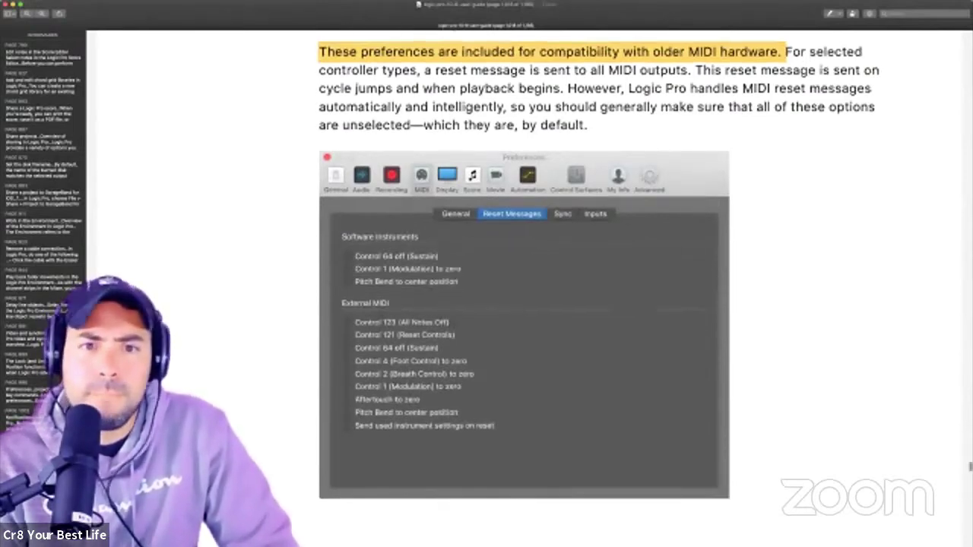
{"action": "scroll", "coordinate": [532, 266], "scroll_direction": "down", "scroll_amount": 15}
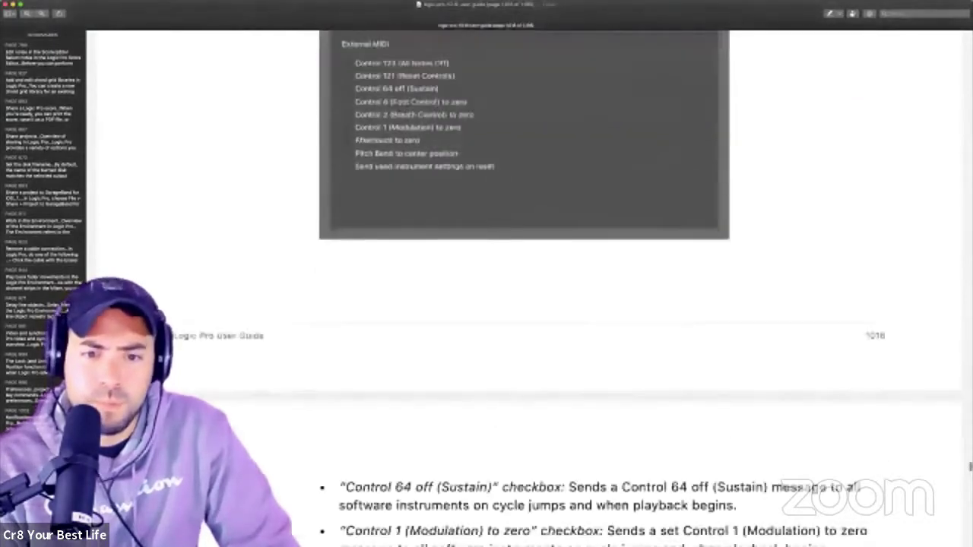
{"action": "scroll", "coordinate": [533, 266], "scroll_direction": "down", "scroll_amount": 10}
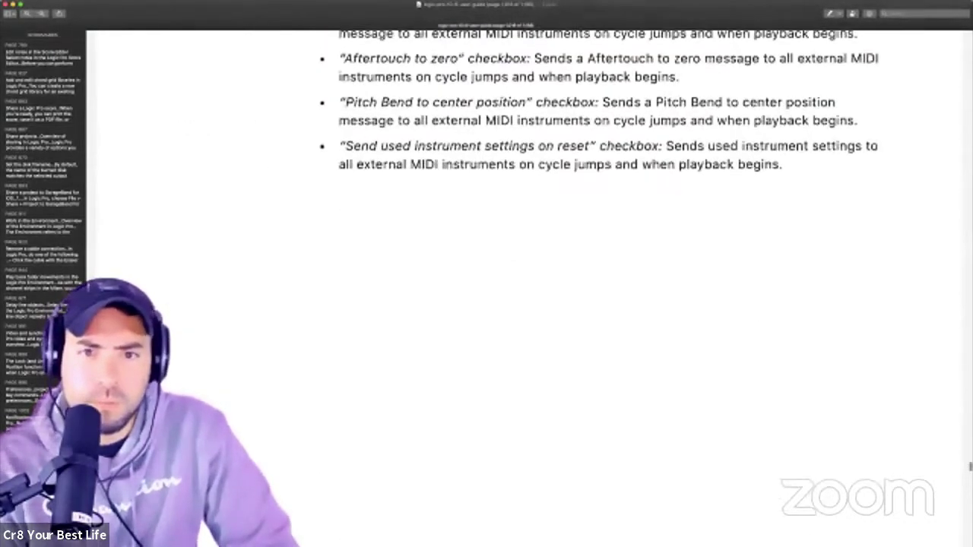
Examine the MIDI Sync preferences, comparing the window picture with the All MIDI Output Delay, MTC Pickup Delay and MTC transmission delay descriptions.
{"action": "scroll", "coordinate": [532, 266], "scroll_direction": "down", "scroll_amount": 5}
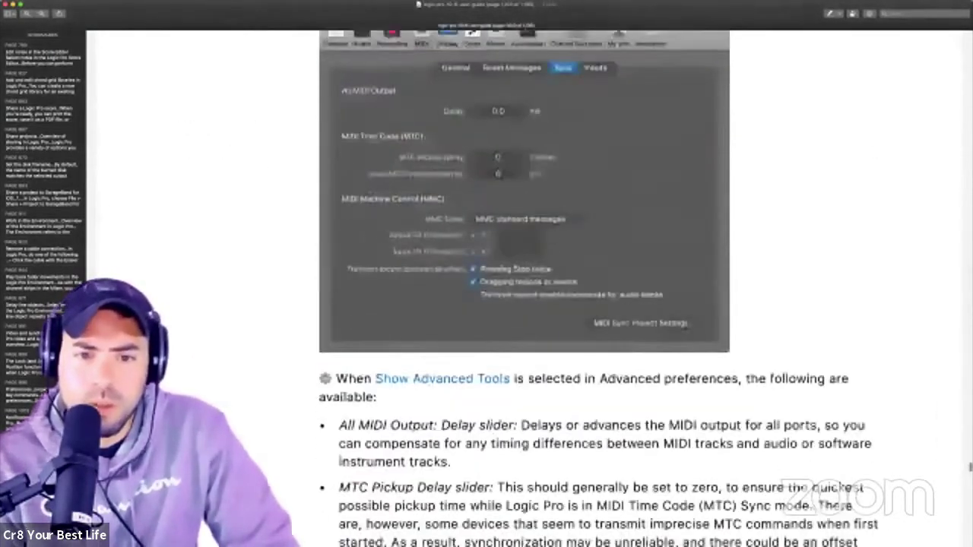
{"action": "scroll", "coordinate": [532, 266], "scroll_direction": "up", "scroll_amount": 1}
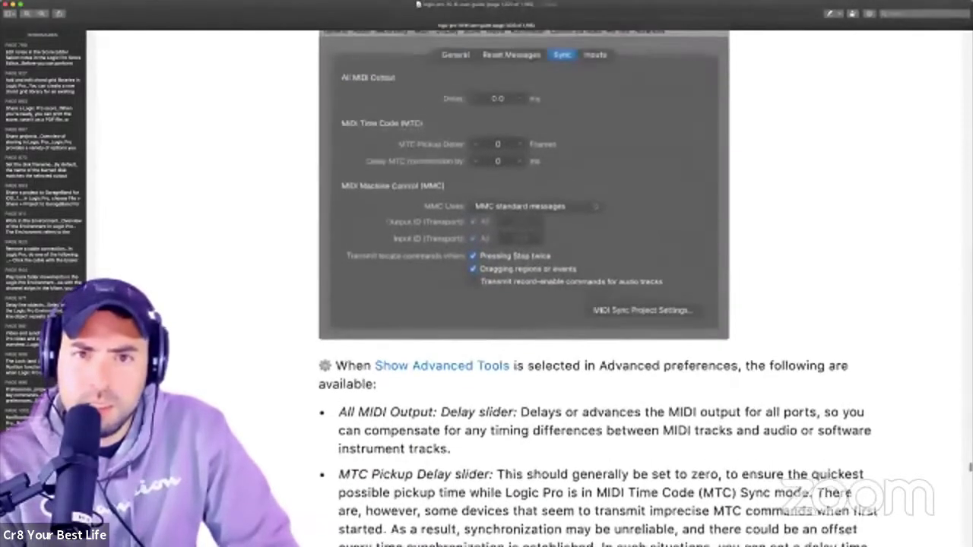
{"action": "scroll", "coordinate": [532, 266], "scroll_direction": "down", "scroll_amount": 1}
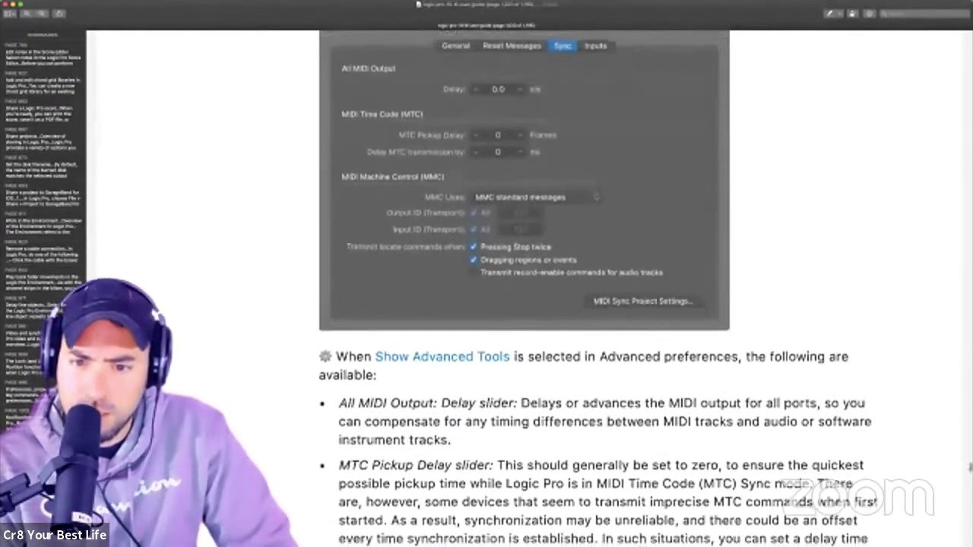
{"action": "scroll", "coordinate": [532, 266], "scroll_direction": "up", "scroll_amount": 1}
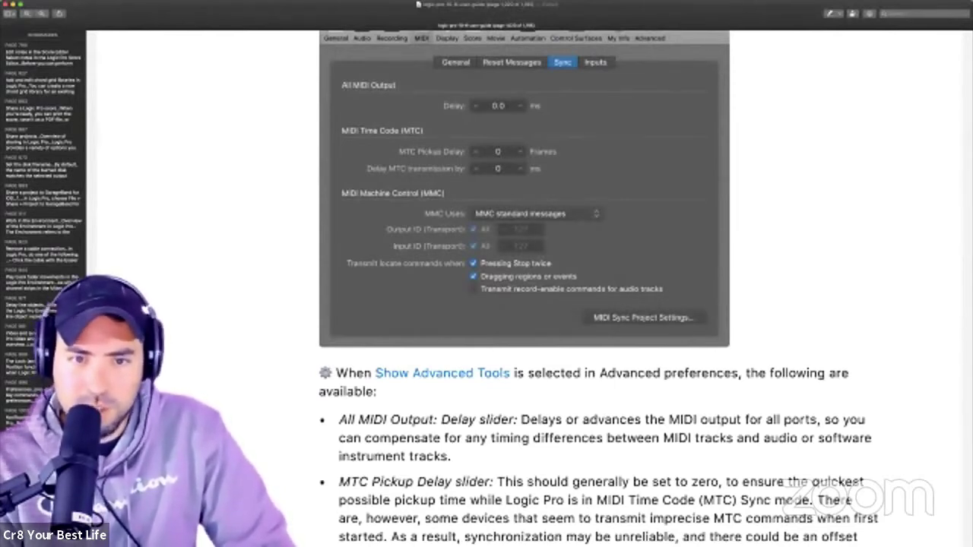
{"action": "scroll", "coordinate": [555, 288], "scroll_direction": "down", "scroll_amount": 1}
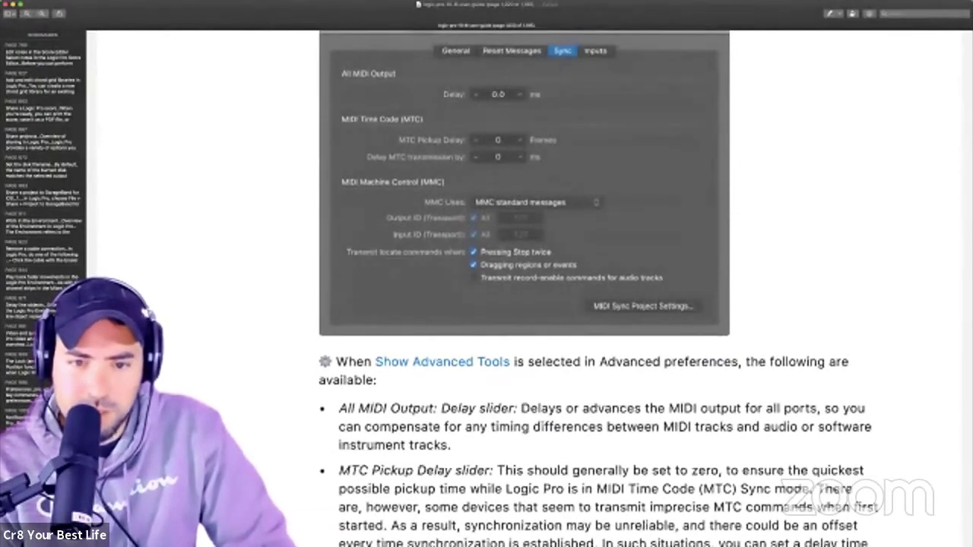
{"action": "scroll", "coordinate": [555, 289], "scroll_direction": "down", "scroll_amount": 1}
{"action": "scroll", "coordinate": [554, 289], "scroll_direction": "down", "scroll_amount": 4}
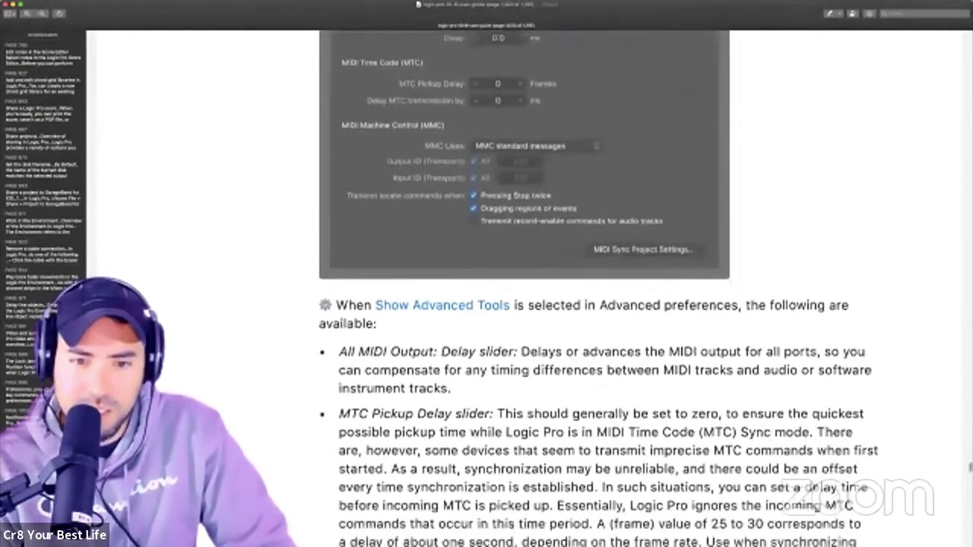
{"action": "scroll", "coordinate": [555, 289], "scroll_direction": "up", "scroll_amount": 2}
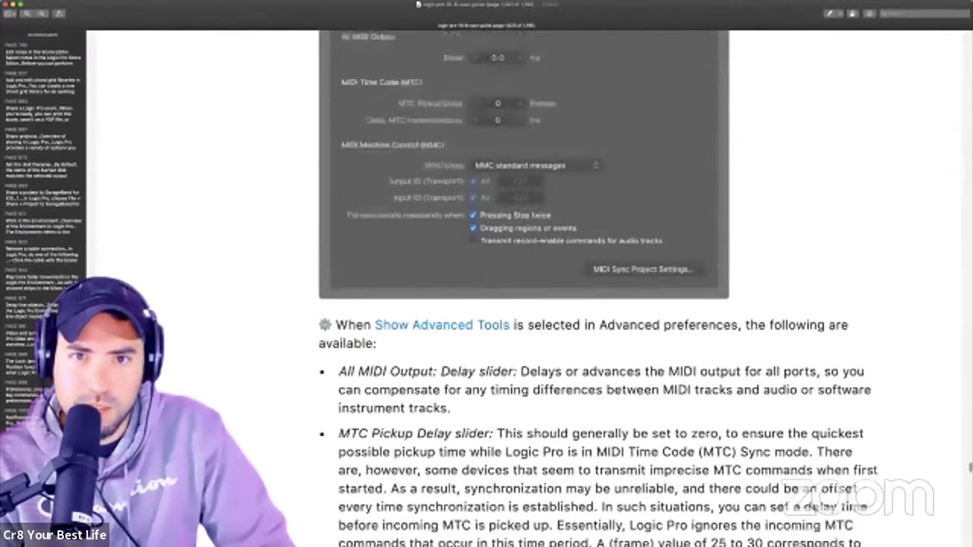
{"action": "scroll", "coordinate": [554, 288], "scroll_direction": "down", "scroll_amount": 2}
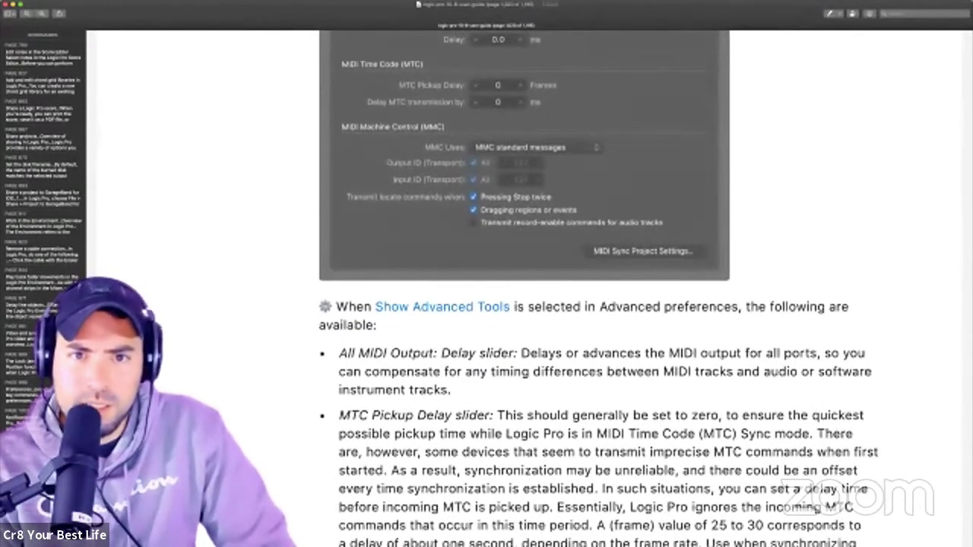
{"action": "scroll", "coordinate": [555, 289], "scroll_direction": "down", "scroll_amount": 5}
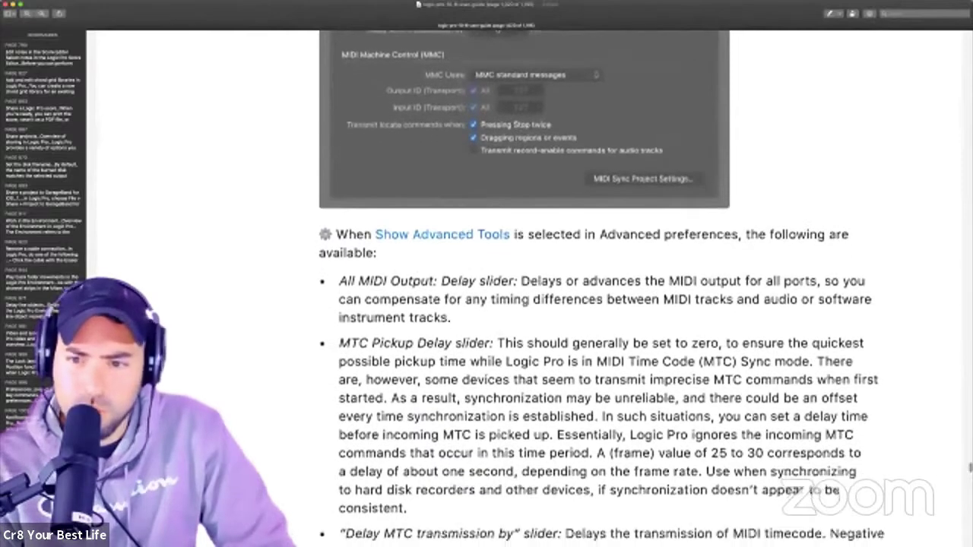
{"action": "scroll", "coordinate": [600, 292], "scroll_direction": "down", "scroll_amount": 3}
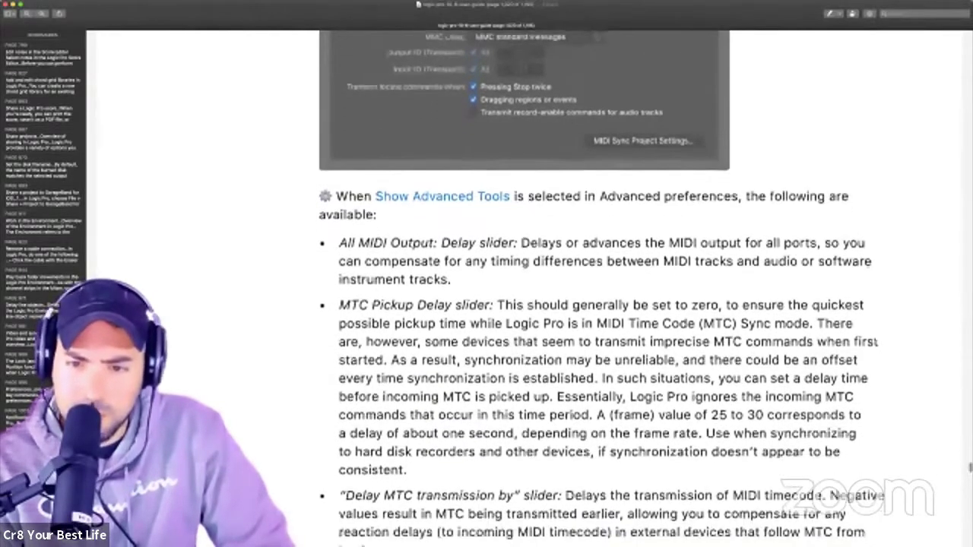
{"action": "scroll", "coordinate": [600, 292], "scroll_direction": "down", "scroll_amount": 1}
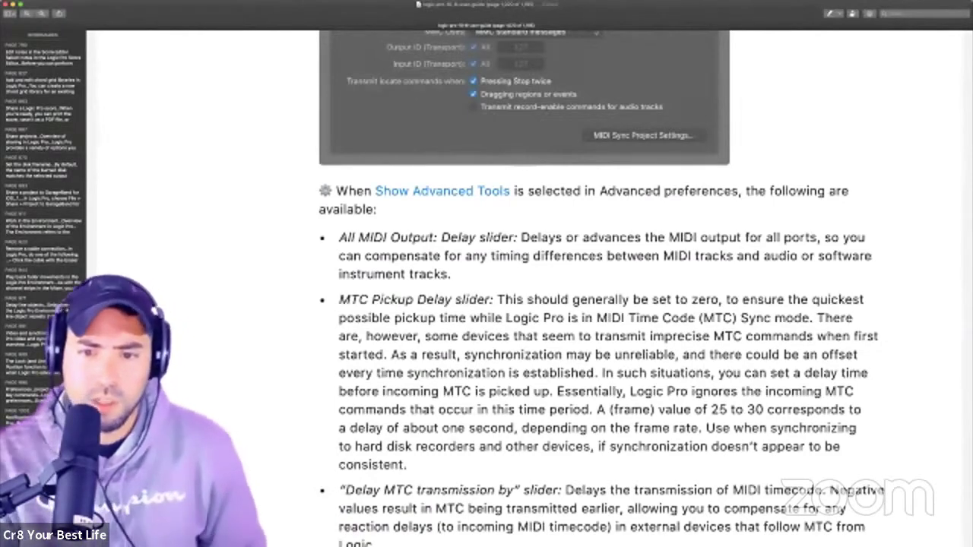
Read the remaining MIDI Sync descriptions, the Additional MIDI Options entries and the MIDI Inputs preferences section of the user guide.
{"action": "scroll", "coordinate": [524, 289], "scroll_direction": "up", "scroll_amount": 3}
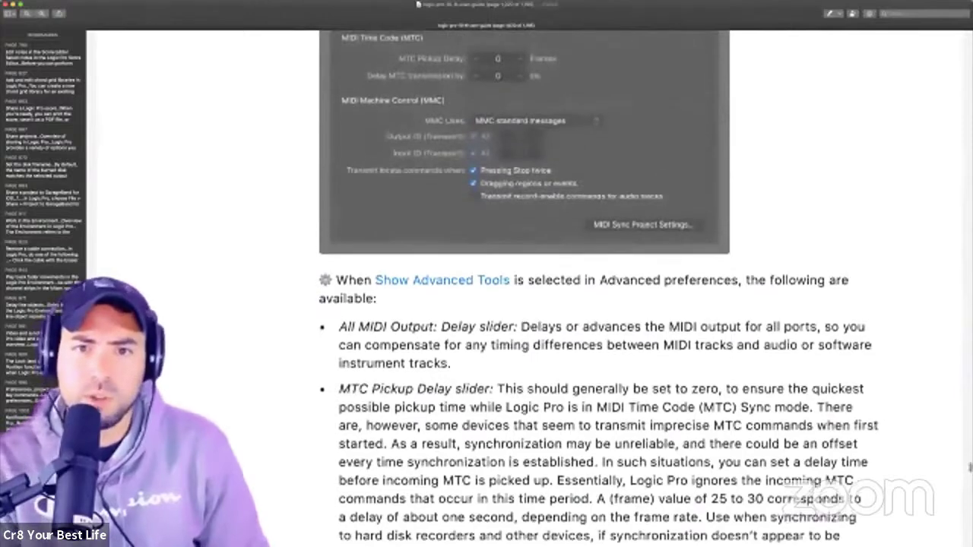
{"action": "scroll", "coordinate": [524, 288], "scroll_direction": "down", "scroll_amount": 1}
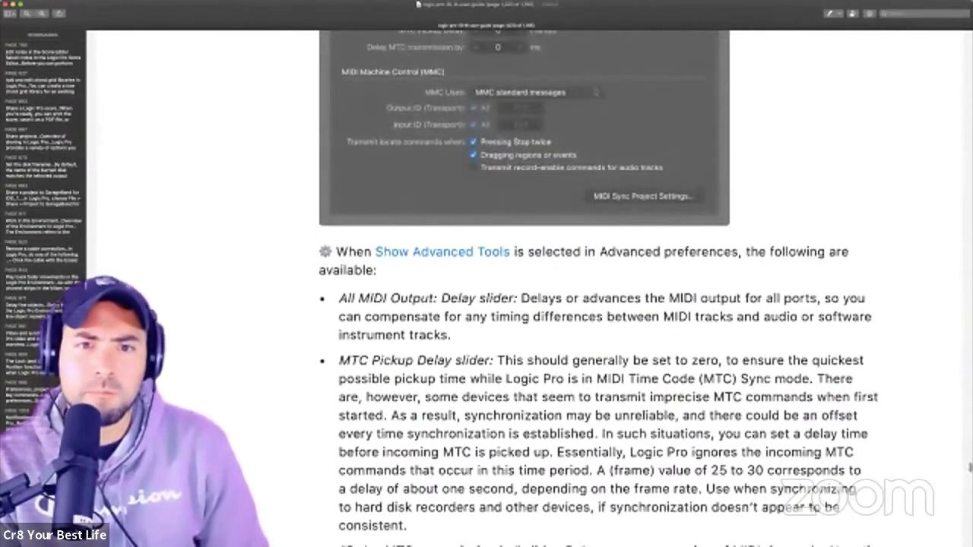
{"action": "scroll", "coordinate": [600, 289], "scroll_direction": "down", "scroll_amount": 10}
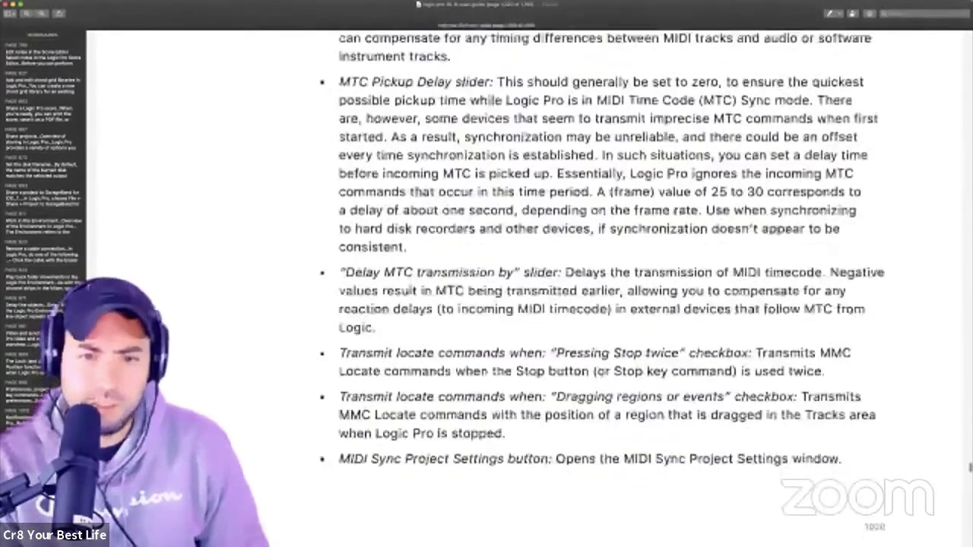
{"action": "scroll", "coordinate": [600, 288], "scroll_direction": "down", "scroll_amount": 12}
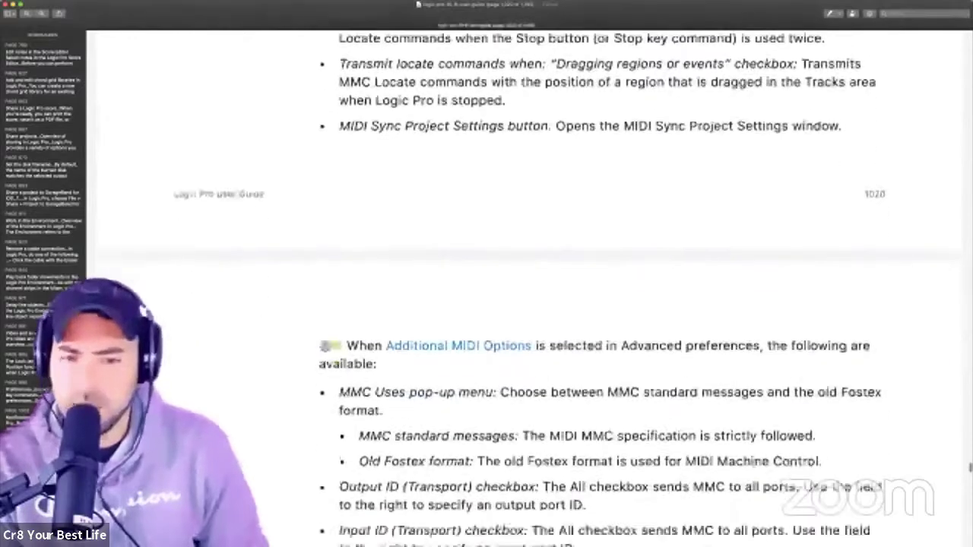
{"action": "scroll", "coordinate": [601, 289], "scroll_direction": "down", "scroll_amount": 12}
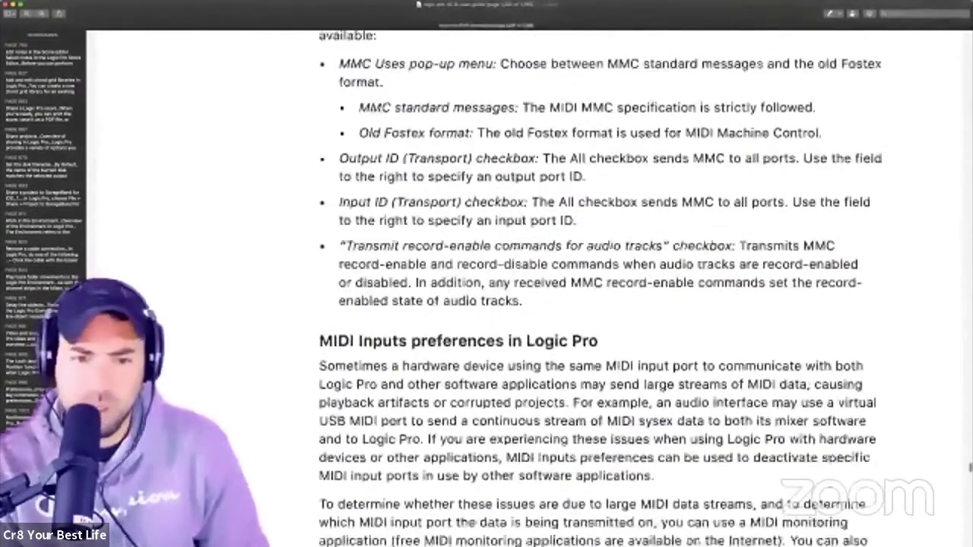
{"action": "scroll", "coordinate": [600, 289], "scroll_direction": "down", "scroll_amount": 10}
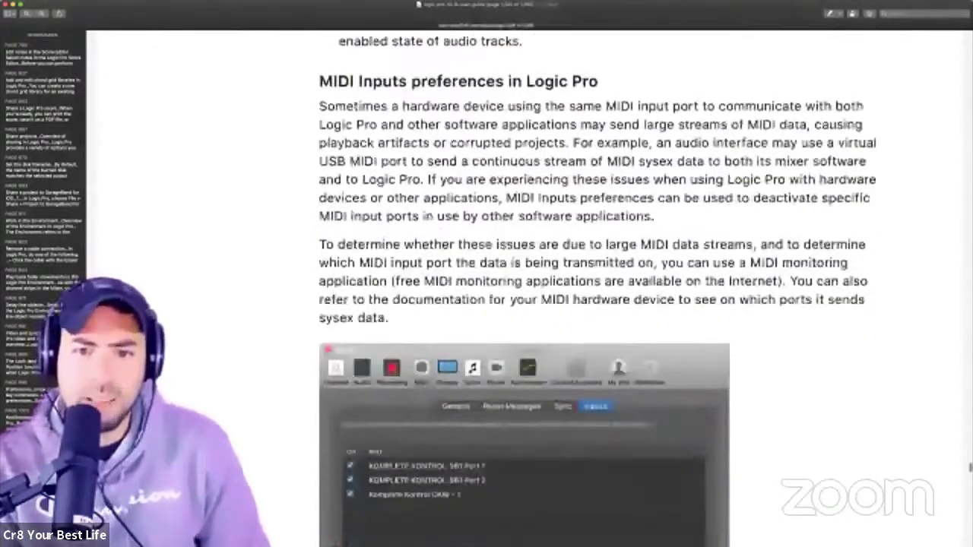
{"action": "scroll", "coordinate": [600, 289], "scroll_direction": "down", "scroll_amount": 2}
{"action": "scroll", "coordinate": [600, 288], "scroll_direction": "up", "scroll_amount": 2}
{"action": "scroll", "coordinate": [600, 289], "scroll_direction": "down", "scroll_amount": 1}
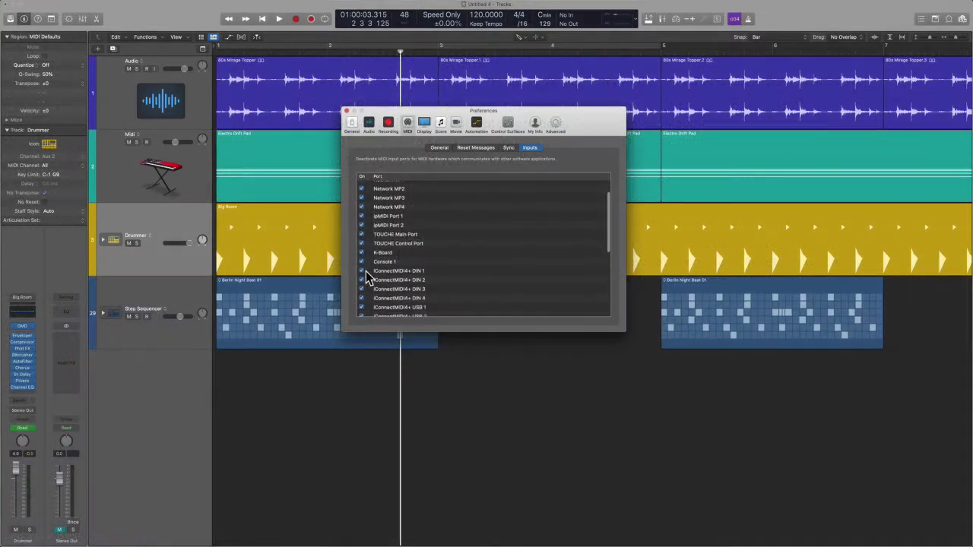
Switch to Logic Pro and deactivate a Maschine MK3 Virtual Input port in the MIDI Inputs preferences.
{"action": "scroll", "coordinate": [361, 281], "scroll_direction": "down", "scroll_amount": 10}
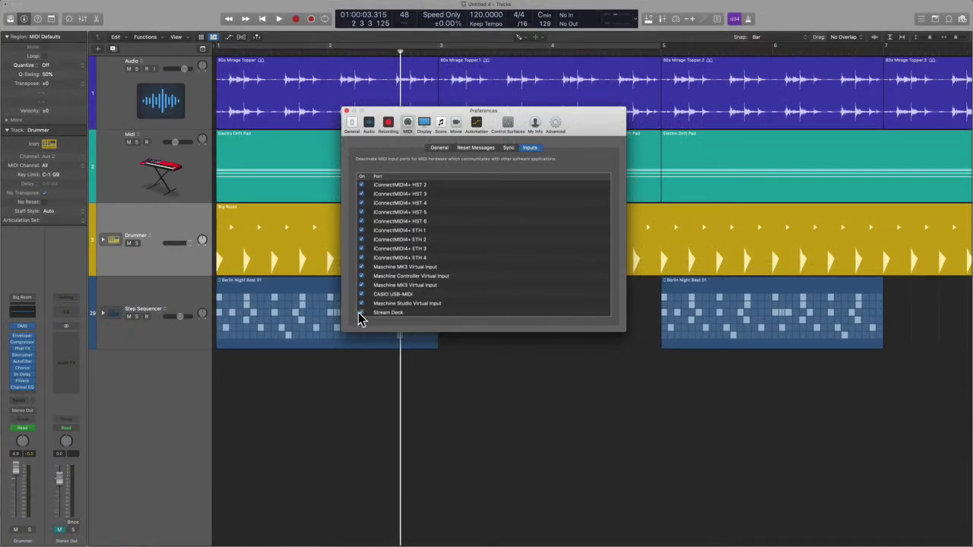
{"action": "left_click", "coordinate": [361, 276]}
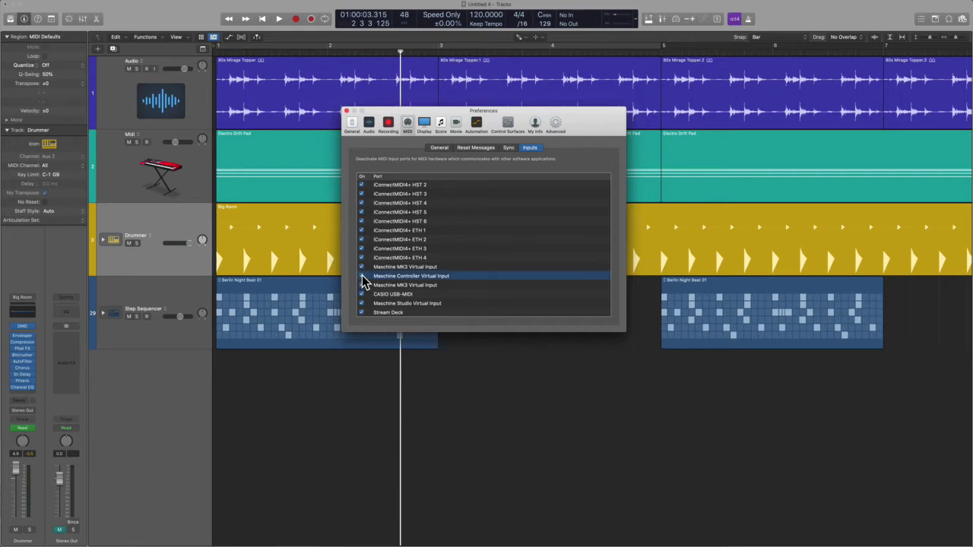
{"action": "left_click", "coordinate": [362, 267]}
{"action": "scroll", "coordinate": [363, 274], "scroll_direction": "up", "scroll_amount": 1}
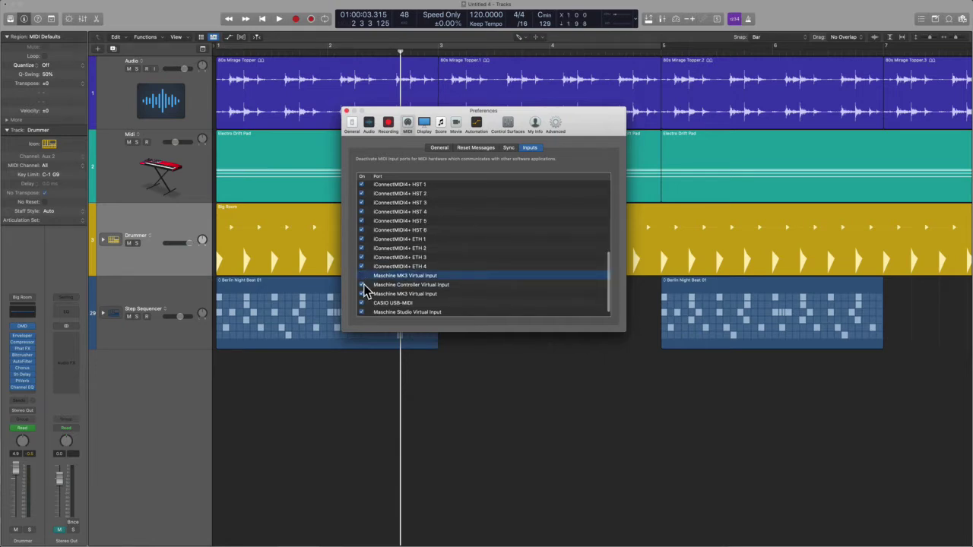
{"action": "left_click", "coordinate": [362, 293]}
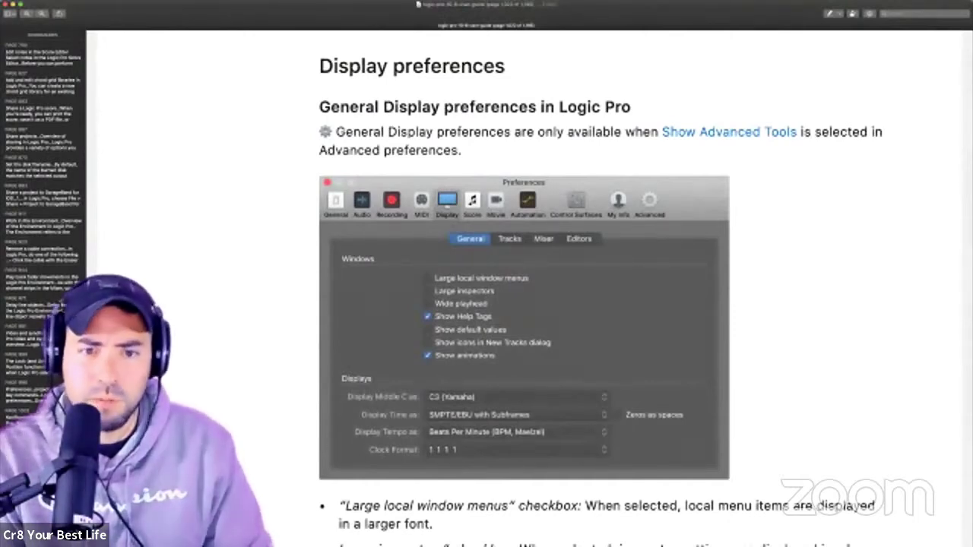
Skim the guide's General Display preferences, and in Logic Pro compare the Tracks area's View menu with Large local window menus off and on.
{"action": "scroll", "coordinate": [603, 292], "scroll_direction": "down", "scroll_amount": 3}
{"action": "scroll", "coordinate": [600, 304], "scroll_direction": "down", "scroll_amount": 3}
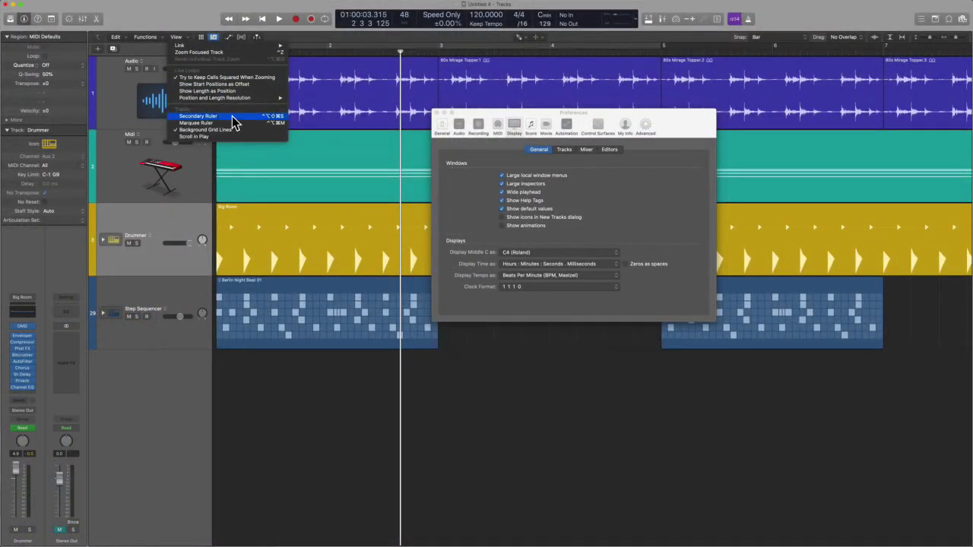
{"action": "left_click", "coordinate": [548, 176]}
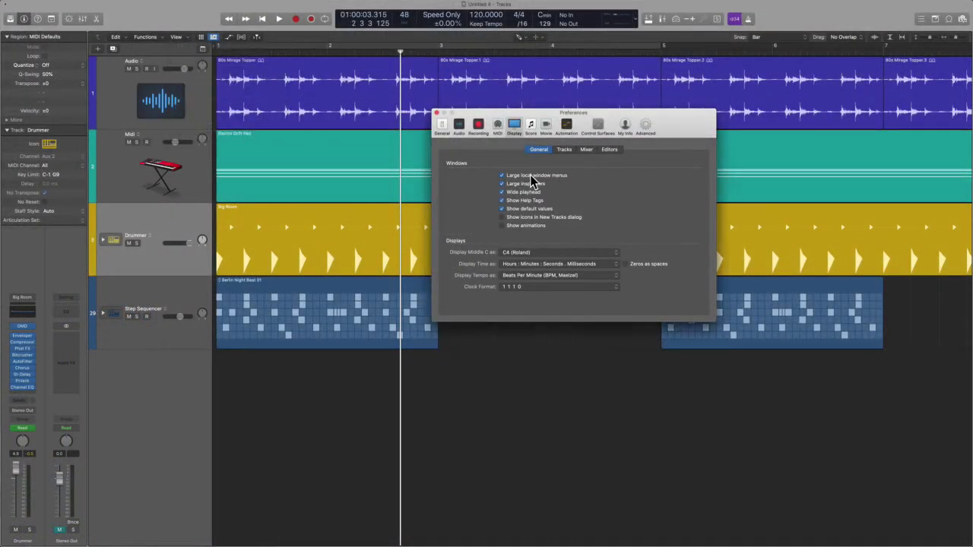
{"action": "left_click", "coordinate": [531, 175]}
{"action": "left_click", "coordinate": [188, 37]}
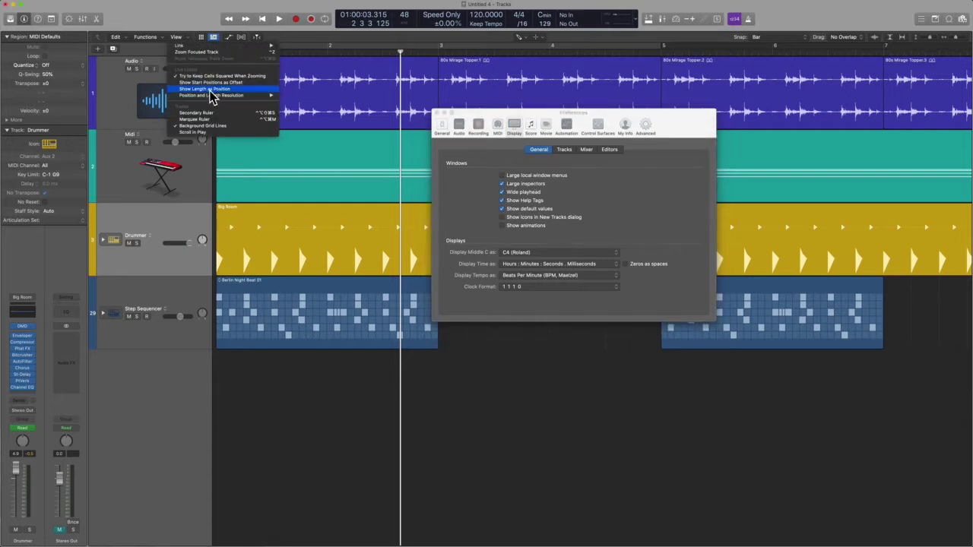
{"action": "left_click", "coordinate": [522, 175]}
{"action": "left_click", "coordinate": [521, 176]}
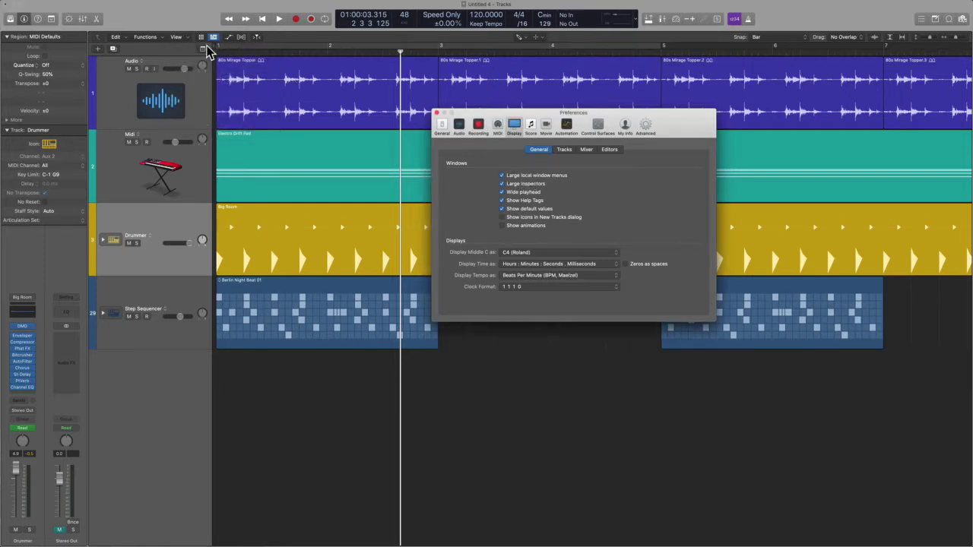
{"action": "left_click", "coordinate": [176, 36]}
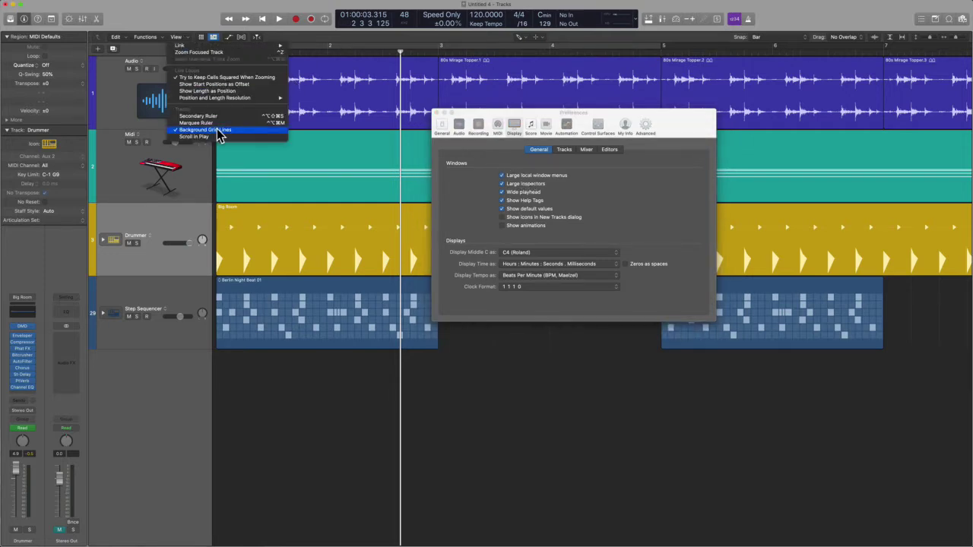
Turn Large local window menus off and on again, comparing the size of the Functions menu in the Tracks area.
{"action": "left_click", "coordinate": [524, 177]}
{"action": "left_click", "coordinate": [523, 176]}
{"action": "left_click", "coordinate": [154, 36]}
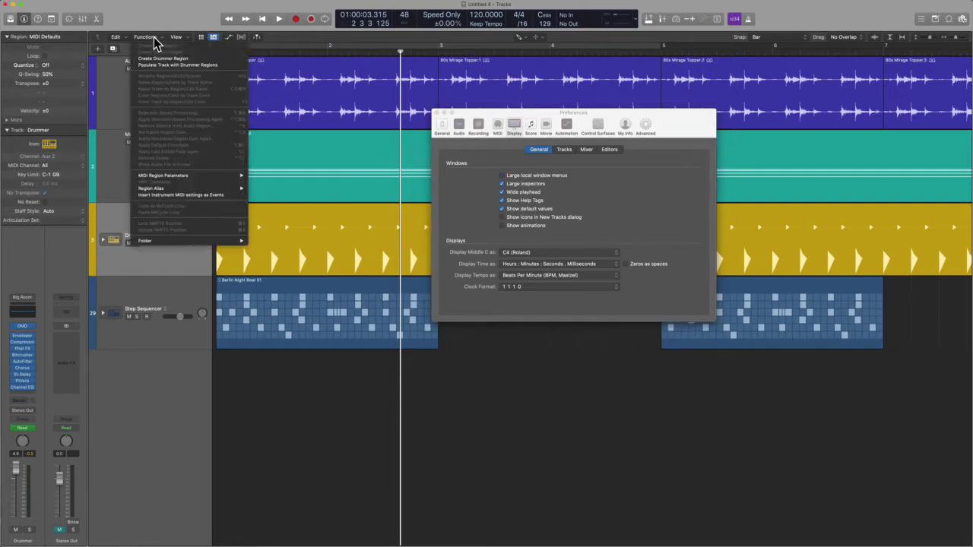
{"action": "left_click", "coordinate": [154, 36]}
{"action": "left_click", "coordinate": [524, 177]}
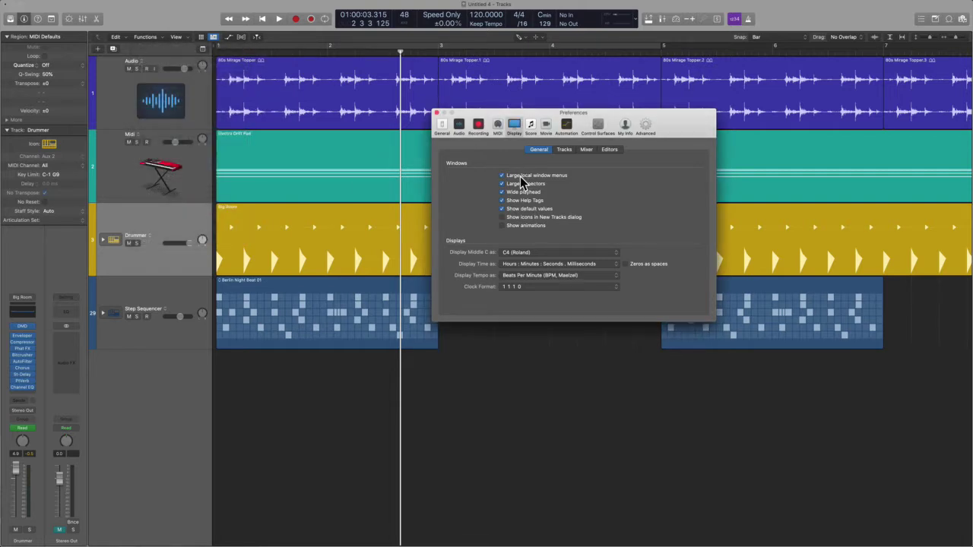
{"action": "left_click", "coordinate": [151, 36]}
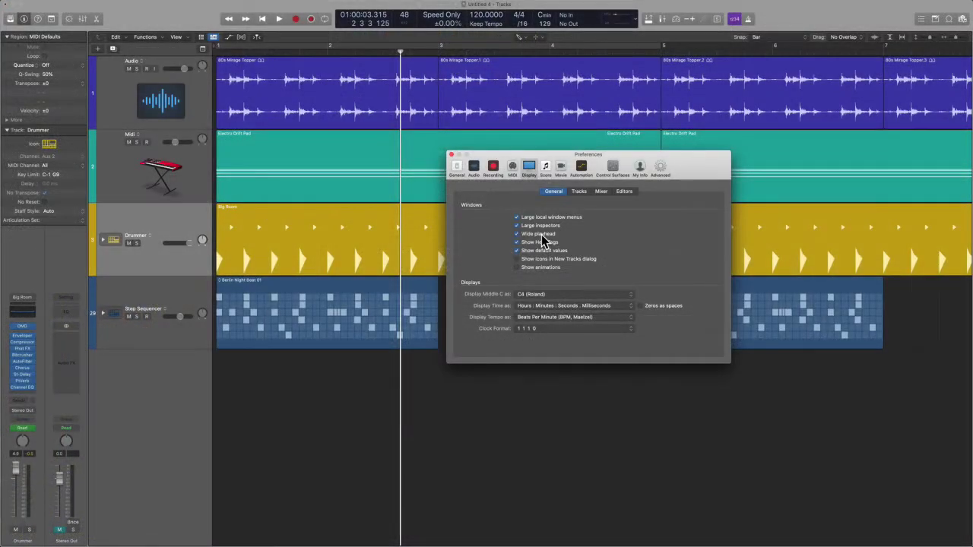
Toggle the Wide playhead option repeatedly to compare the thin and thick playhead, leaving it enabled.
{"action": "left_click", "coordinate": [538, 234]}
{"action": "left_click", "coordinate": [541, 237]}
{"action": "left_click", "coordinate": [543, 241]}
{"action": "left_click", "coordinate": [543, 241]}
{"action": "left_click", "coordinate": [543, 242]}
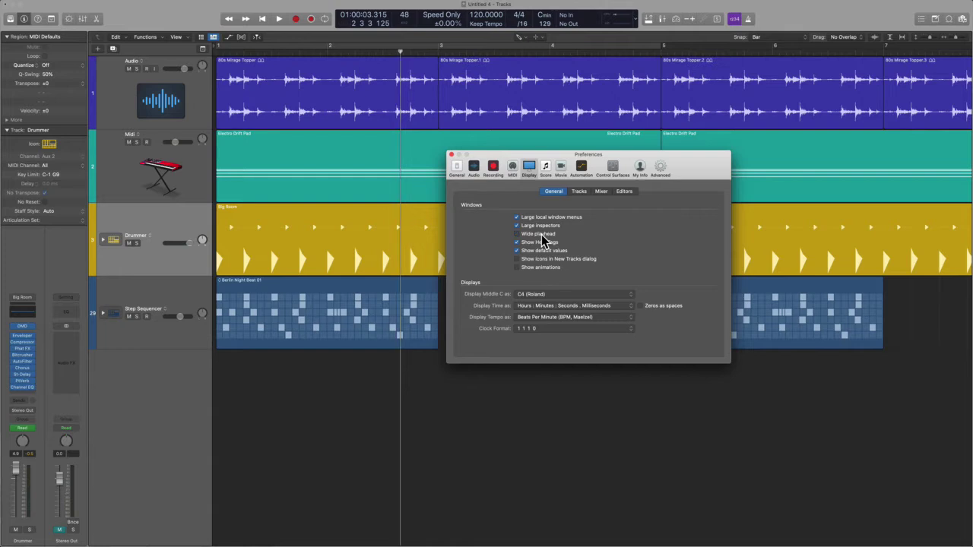
{"action": "left_click", "coordinate": [542, 240]}
{"action": "left_click", "coordinate": [543, 240]}
{"action": "left_click", "coordinate": [543, 241]}
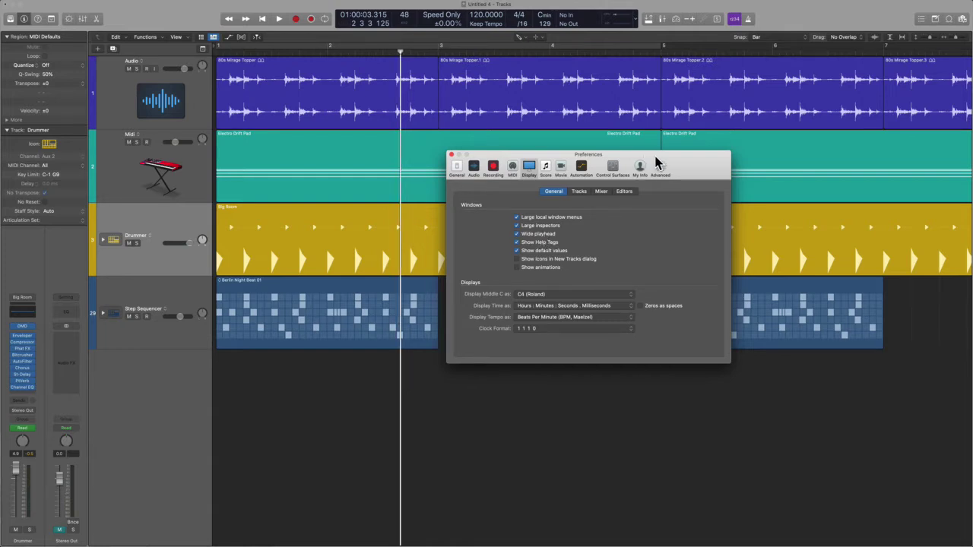
Move the Preferences window below the tracks and compare the first Berlin Night Beat 01 region's edge-resize feedback with Show Help Tags off and on.
{"action": "left_click_drag", "start_coordinate": [474, 161], "coordinate": [510, 363]}
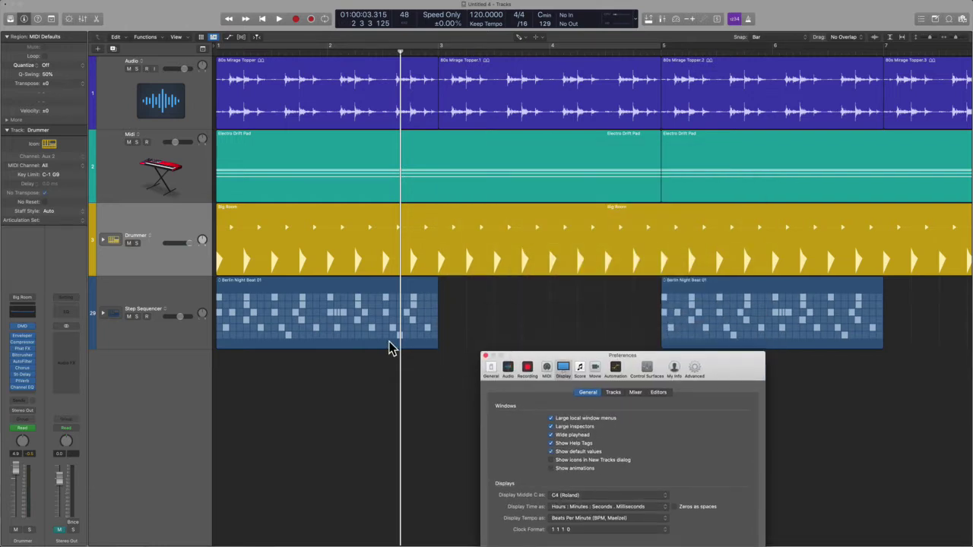
{"action": "mouse_move", "coordinate": [436, 343]}
{"action": "left_mouse_down"}
{"action": "mouse_move", "coordinate": [445, 358]}
{"action": "mouse_move", "coordinate": [428, 337]}
{"action": "left_mouse_up"}
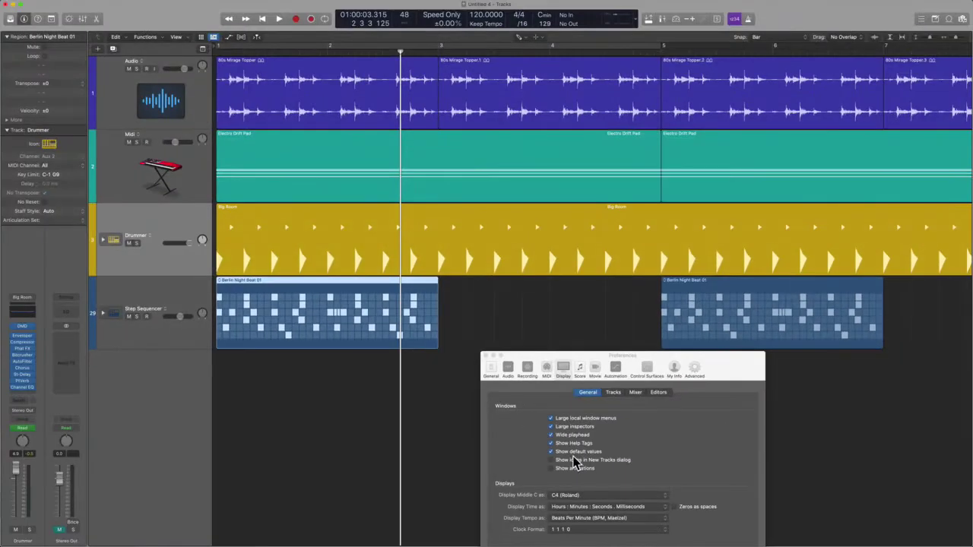
{"action": "left_click", "coordinate": [572, 445]}
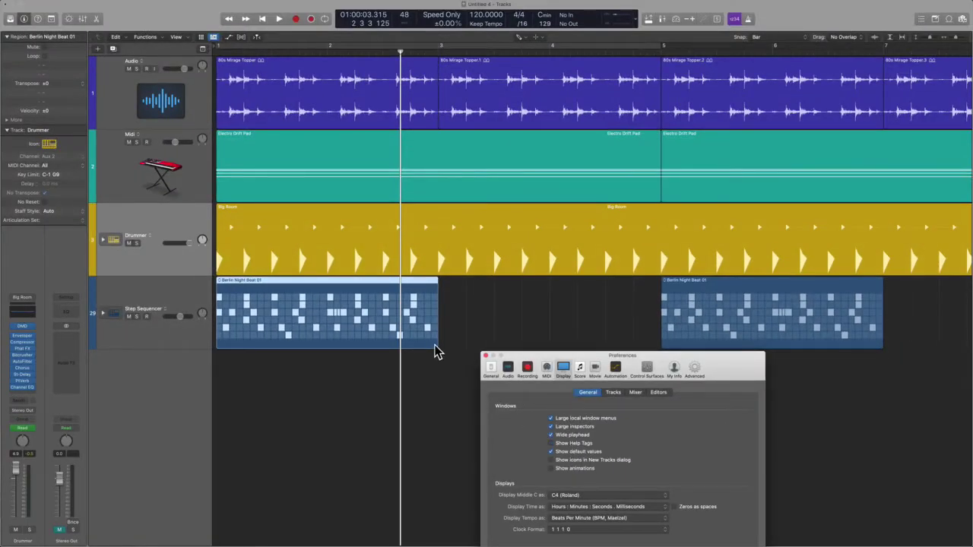
{"action": "left_click_drag", "start_coordinate": [436, 343], "coordinate": [435, 343]}
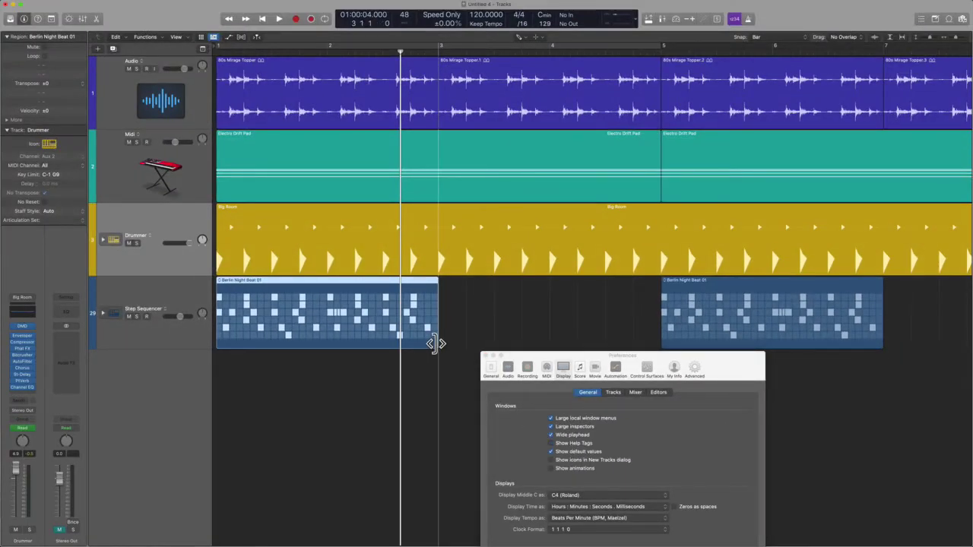
{"action": "left_click", "coordinate": [561, 443]}
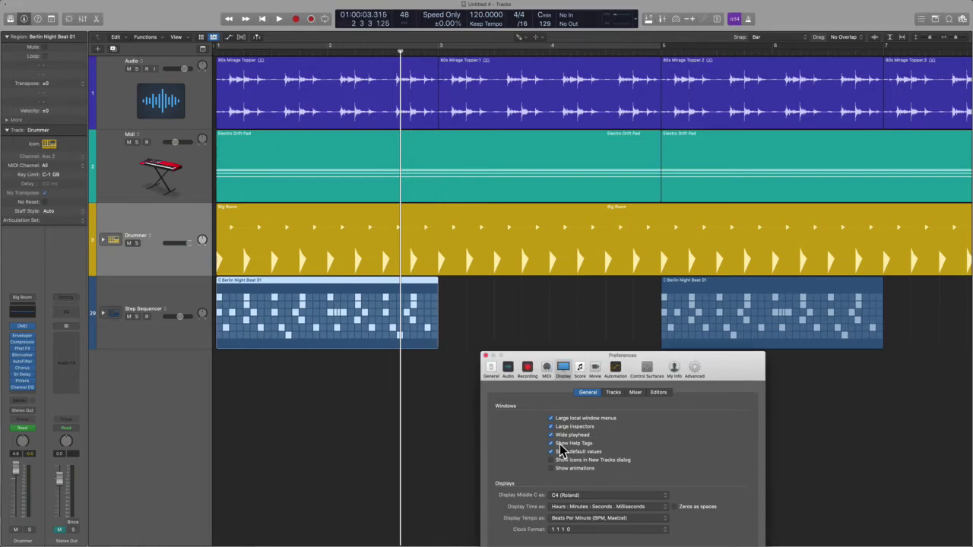
{"action": "left_click_drag", "start_coordinate": [435, 343], "coordinate": [435, 343]}
Toggle Show default values and try adjusting the selected region's Transpose parameter to compare the help tag contents.
{"action": "left_click", "coordinate": [579, 453]}
{"action": "left_click_drag", "start_coordinate": [64, 84], "coordinate": [64, 80]}
{"action": "left_click", "coordinate": [579, 451]}
{"action": "left_click", "coordinate": [580, 455]}
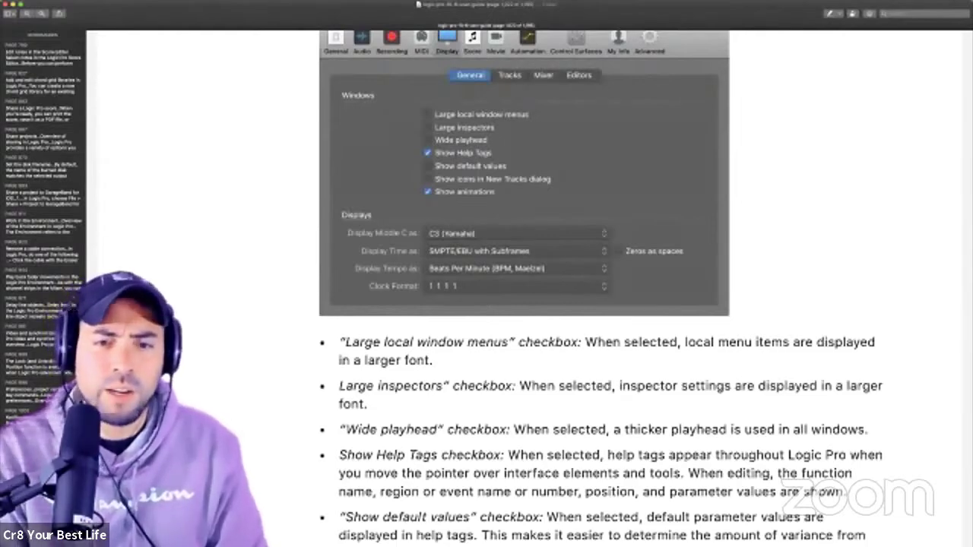
Read the guide's remaining window options, compare Logic Pro's New Tracks dialog with and without icons, and enable Show icons in New Tracks dialog.
{"action": "scroll", "coordinate": [524, 289], "scroll_direction": "down", "scroll_amount": 8}
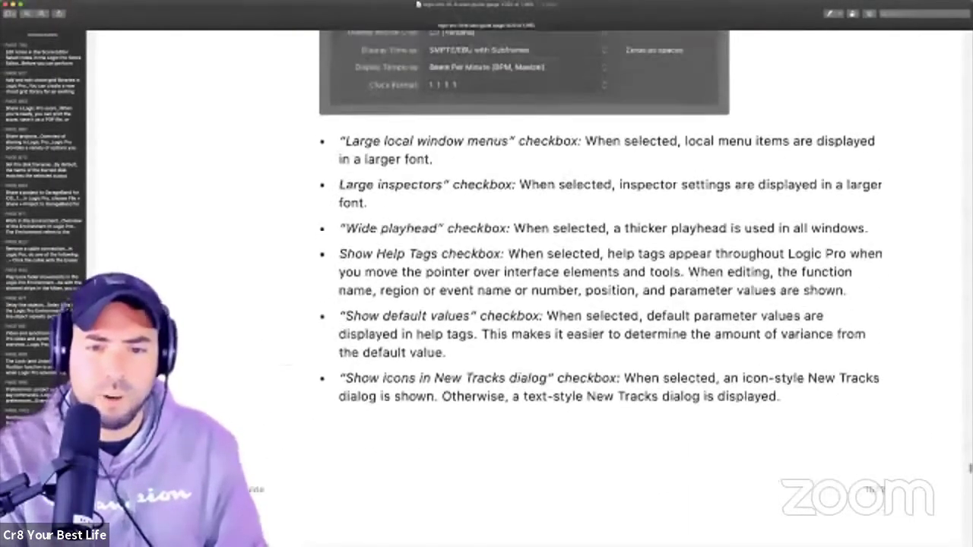
{"action": "scroll", "coordinate": [525, 289], "scroll_direction": "down", "scroll_amount": 2}
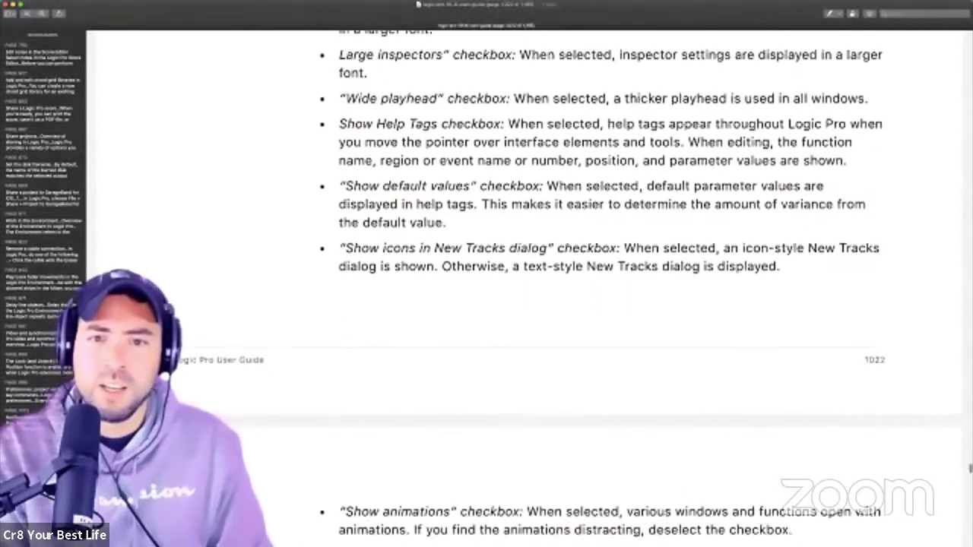
{"action": "scroll", "coordinate": [524, 289], "scroll_direction": "down", "scroll_amount": 1}
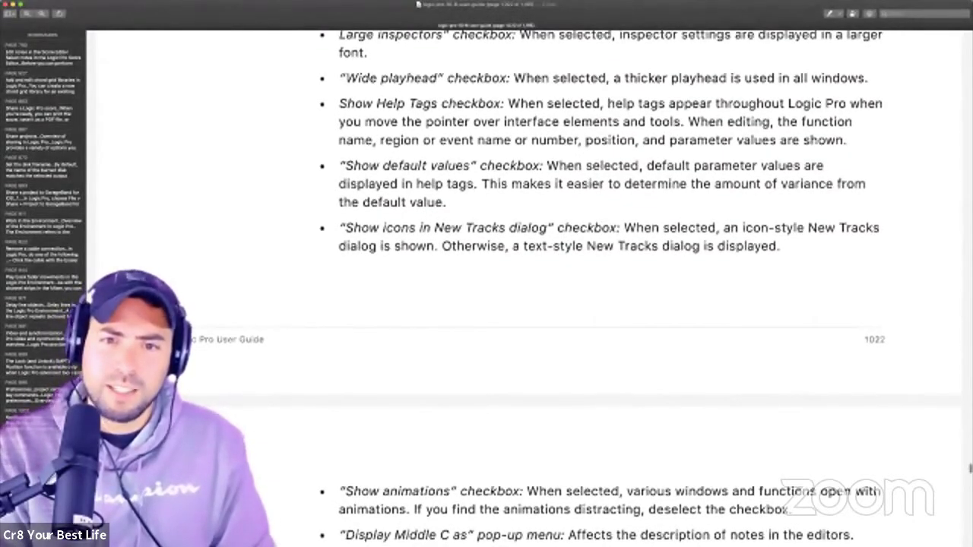
{"action": "scroll", "coordinate": [524, 289], "scroll_direction": "down", "scroll_amount": 3}
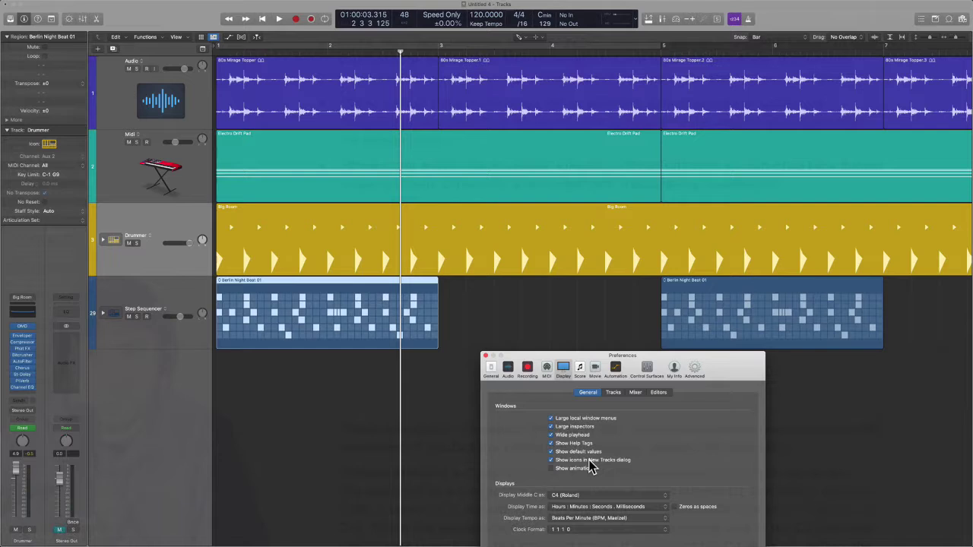
{"action": "key", "text": "alt+super+n"}
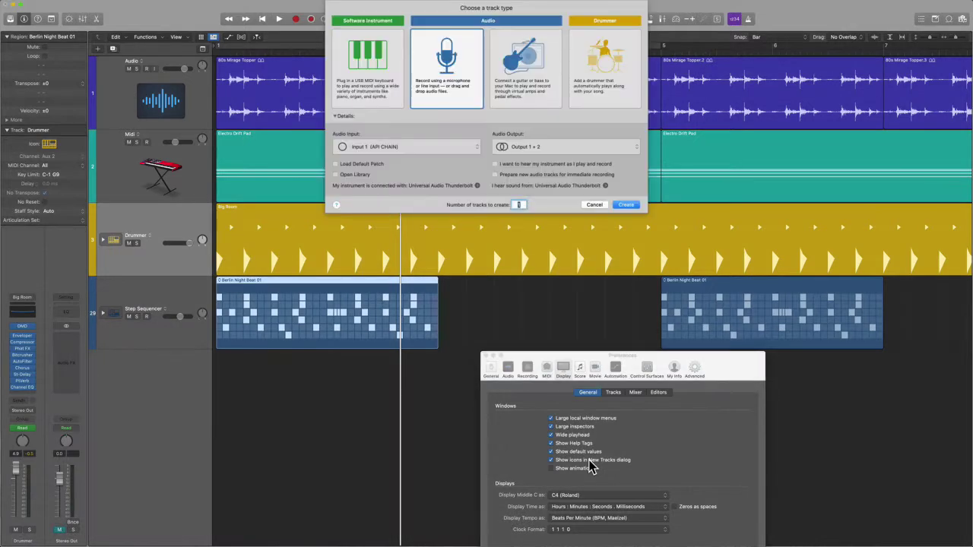
{"action": "left_click", "coordinate": [594, 205]}
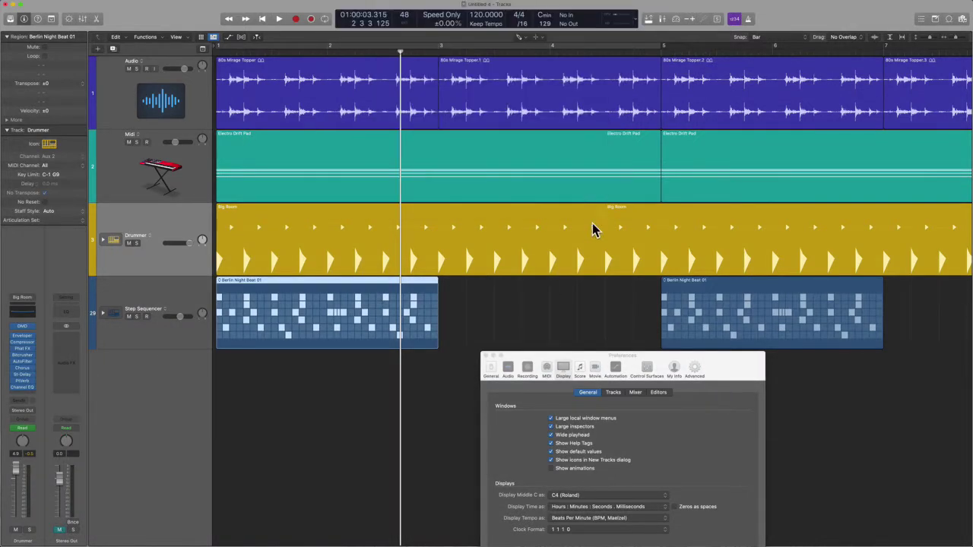
{"action": "left_click", "coordinate": [587, 467]}
{"action": "key", "text": "alt+super+n"}
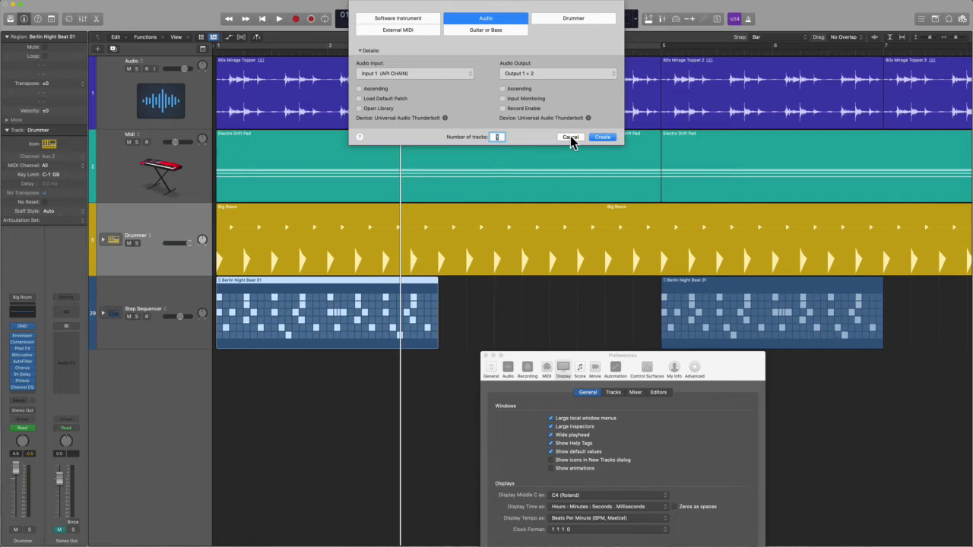
{"action": "left_click", "coordinate": [570, 136]}
{"action": "left_click", "coordinate": [586, 461]}
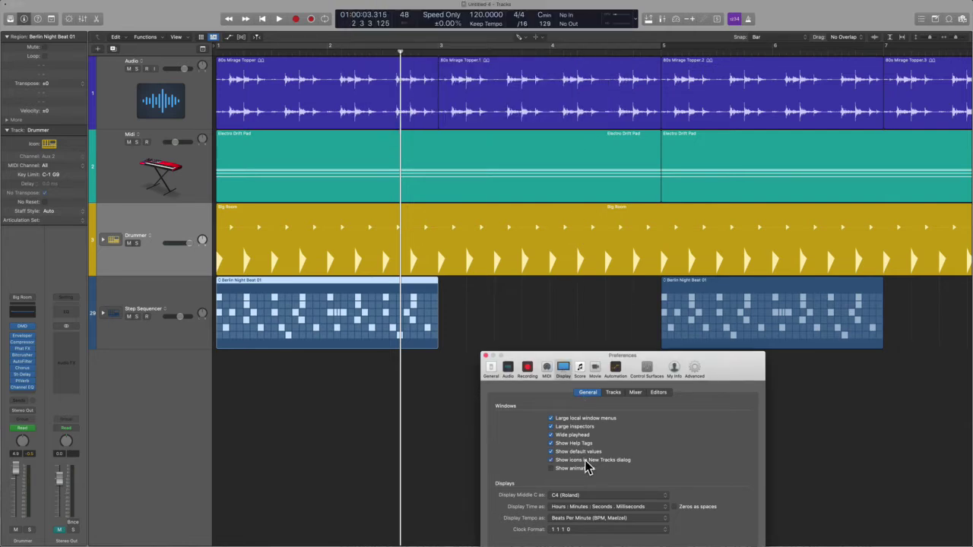
Check the icon-style New Tracks dialog, cancel it, and turn off Show icons in New Tracks dialog.
{"action": "key", "text": "alt+super+n"}
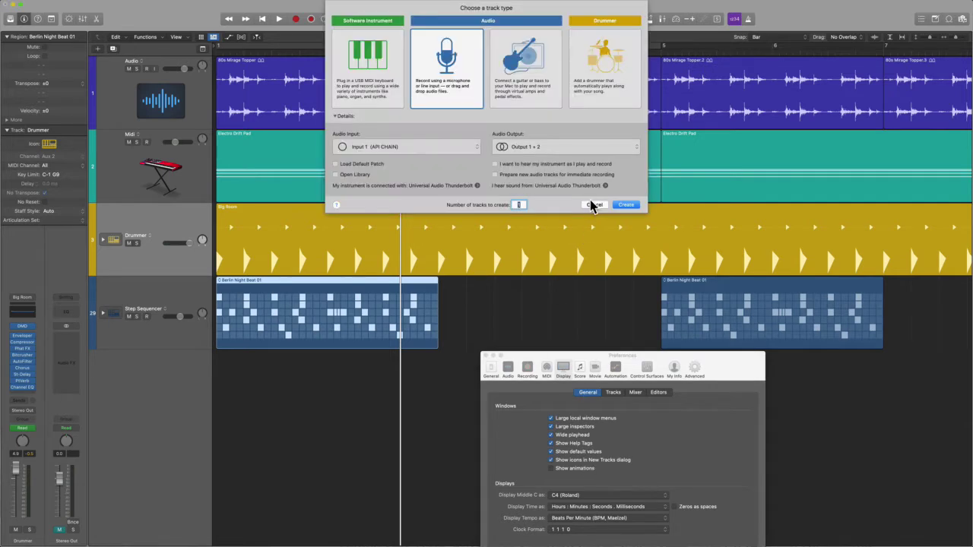
{"action": "left_click", "coordinate": [592, 205]}
{"action": "left_click", "coordinate": [591, 461]}
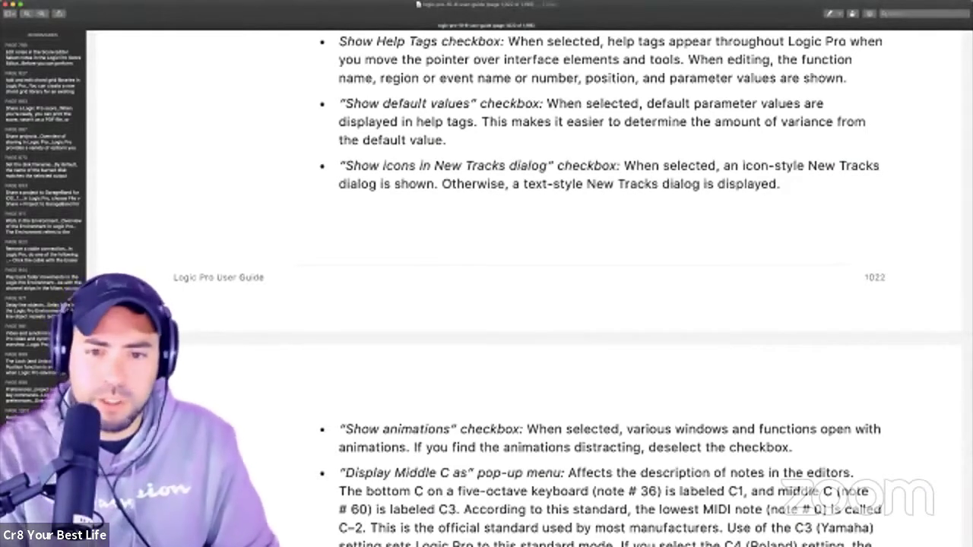
Read the guide's descriptions of Show animations, Display Middle C, Display Time, Zeros as spaces, Display Tempo and Clock Format.
{"action": "scroll", "coordinate": [524, 288], "scroll_direction": "down", "scroll_amount": 3}
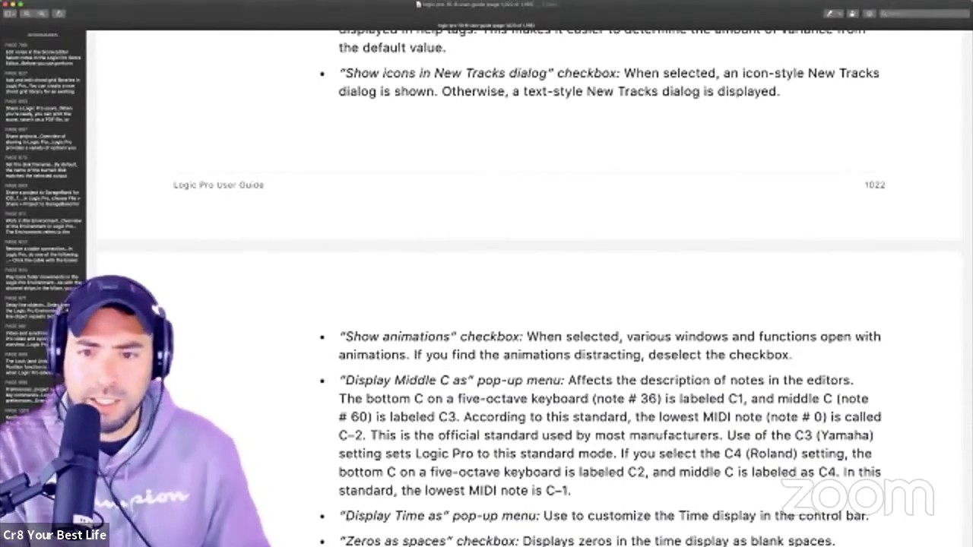
{"action": "left_click_drag", "start_coordinate": [341, 337], "coordinate": [636, 381]}
{"action": "left_click", "coordinate": [636, 380]}
{"action": "scroll", "coordinate": [636, 381], "scroll_direction": "down", "scroll_amount": 2}
{"action": "scroll", "coordinate": [524, 289], "scroll_direction": "down", "scroll_amount": 6}
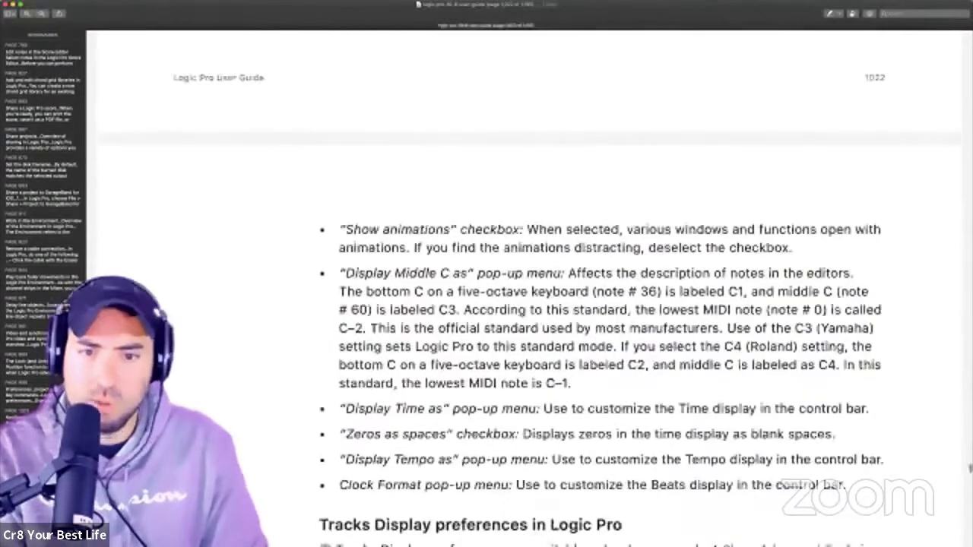
{"action": "scroll", "coordinate": [524, 289], "scroll_direction": "down", "scroll_amount": 2}
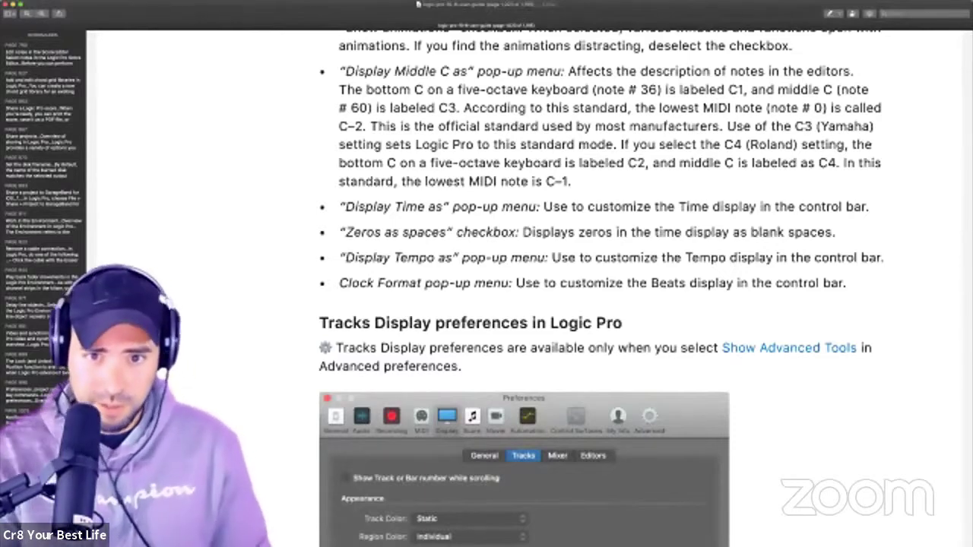
{"action": "scroll", "coordinate": [601, 281], "scroll_direction": "down", "scroll_amount": 5}
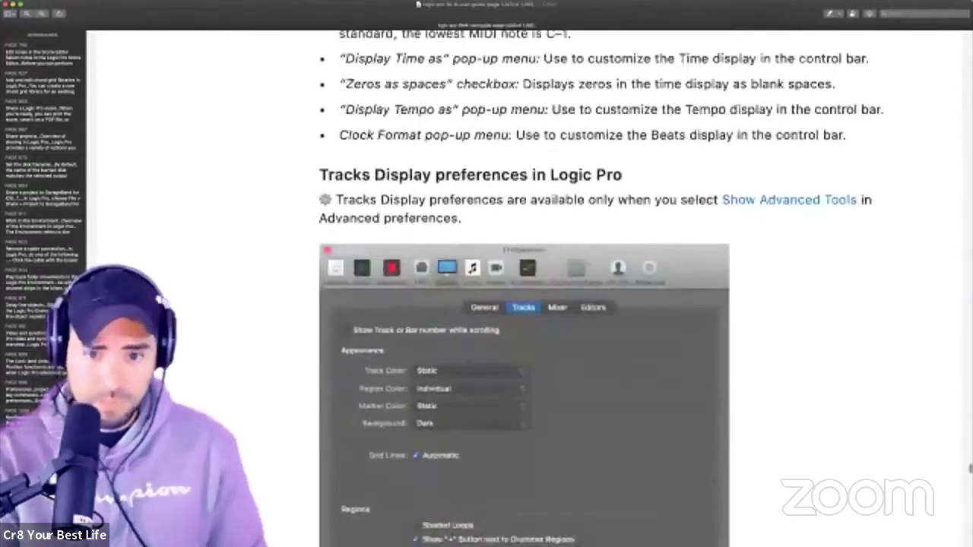
{"action": "scroll", "coordinate": [600, 282], "scroll_direction": "down", "scroll_amount": 4}
{"action": "scroll", "coordinate": [601, 281], "scroll_direction": "up", "scroll_amount": 10}
{"action": "scroll", "coordinate": [601, 281], "scroll_direction": "down", "scroll_amount": 3}
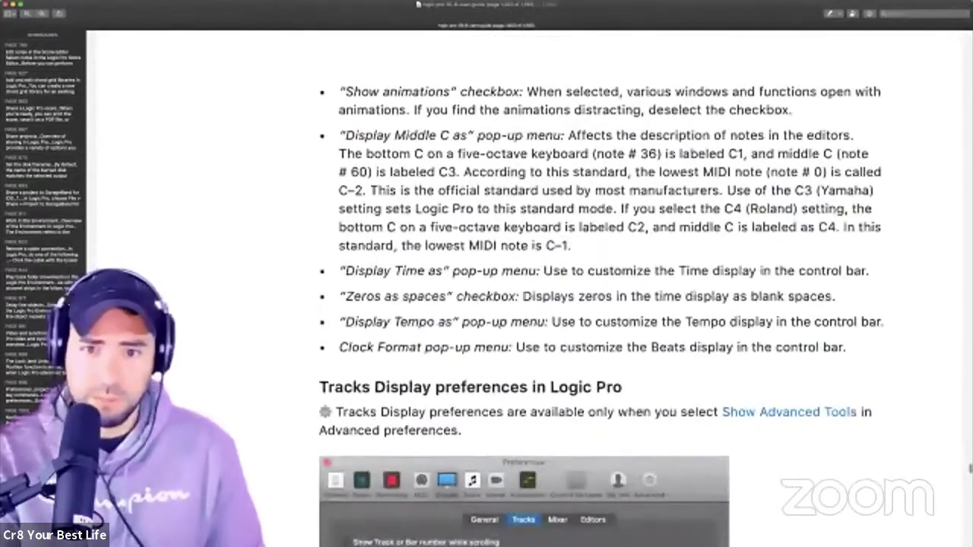
{"action": "scroll", "coordinate": [600, 304], "scroll_direction": "down", "scroll_amount": 1}
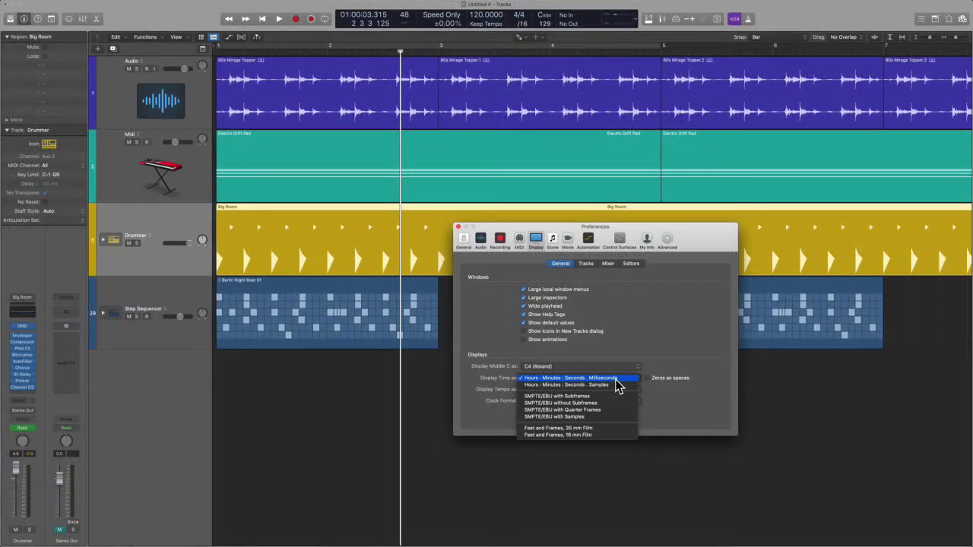
Try Hours : Minutes : Seconds . Samples for Display Time and return it to Hours : Minutes : Seconds . Milliseconds.
{"action": "left_click", "coordinate": [616, 381]}
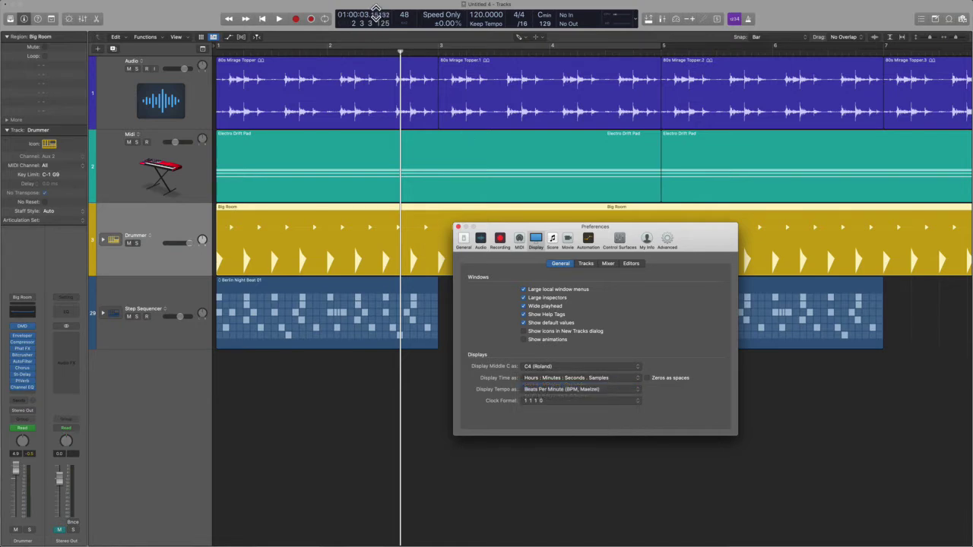
{"action": "left_click", "coordinate": [599, 380]}
{"action": "left_click", "coordinate": [597, 371]}
Toggle Zeros as spaces on and off repeatedly to compare the time display, leaving it off.
{"action": "left_click", "coordinate": [619, 396]}
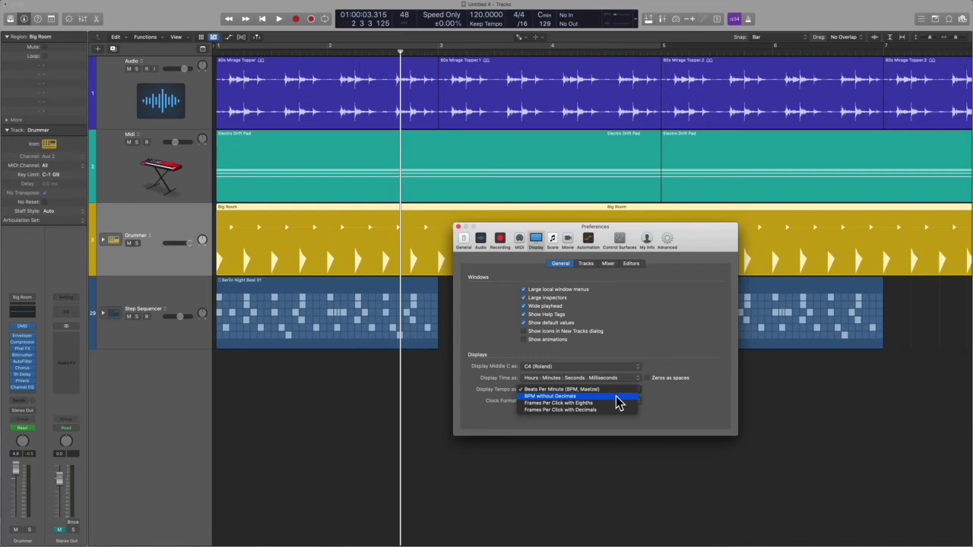
{"action": "left_click", "coordinate": [647, 380]}
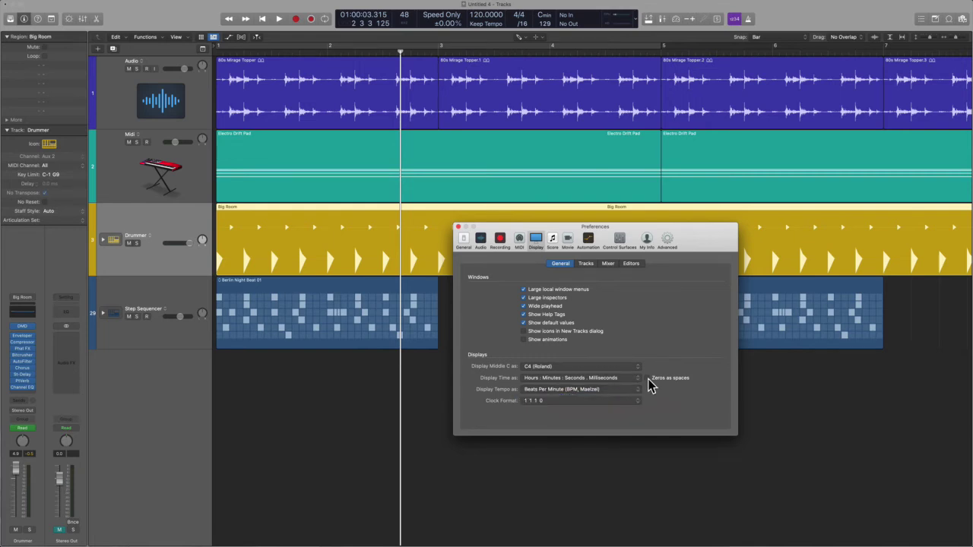
{"action": "left_click", "coordinate": [647, 378]}
{"action": "left_click", "coordinate": [647, 379]}
{"action": "left_click", "coordinate": [648, 378]}
{"action": "left_click", "coordinate": [647, 378]}
{"action": "left_click", "coordinate": [647, 378]}
{"action": "left_click", "coordinate": [648, 378]}
{"action": "left_click", "coordinate": [648, 378]}
{"action": "left_click", "coordinate": [647, 378]}
Switch Display Tempo repeatedly between BPM without Decimals and Beats Per Minute (BPM, Maelzel) to compare the tempo display.
{"action": "left_click", "coordinate": [617, 397]}
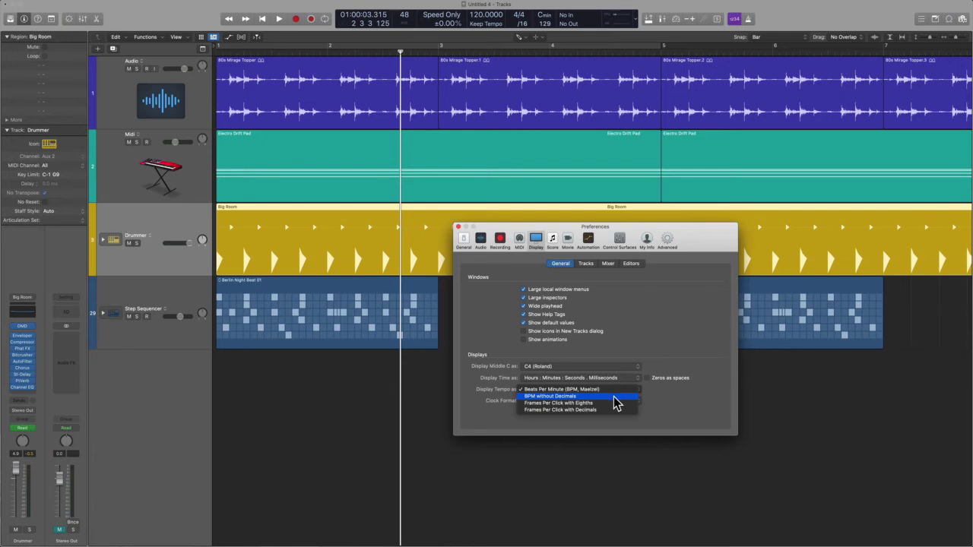
{"action": "left_click", "coordinate": [616, 402]}
{"action": "left_click", "coordinate": [613, 396]}
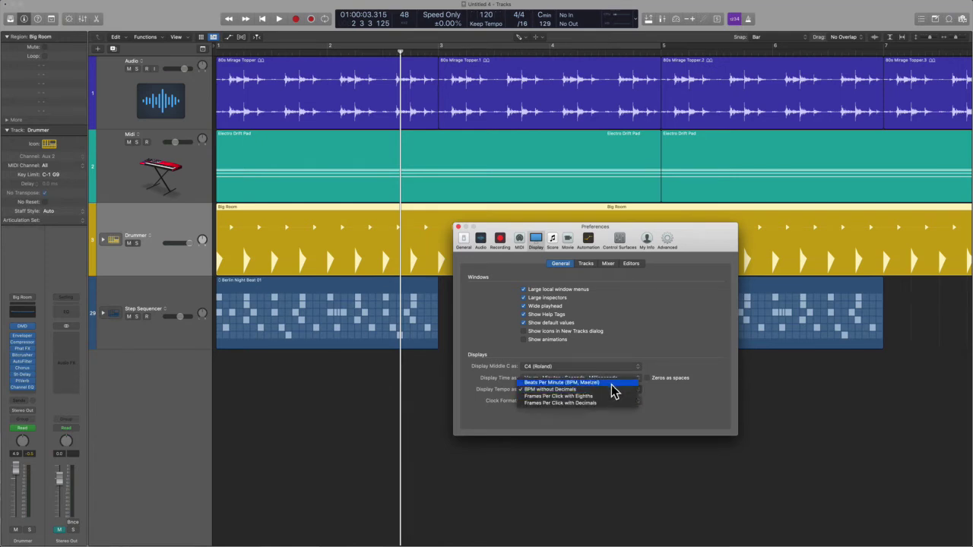
{"action": "left_click", "coordinate": [610, 385]}
{"action": "left_click", "coordinate": [608, 388]}
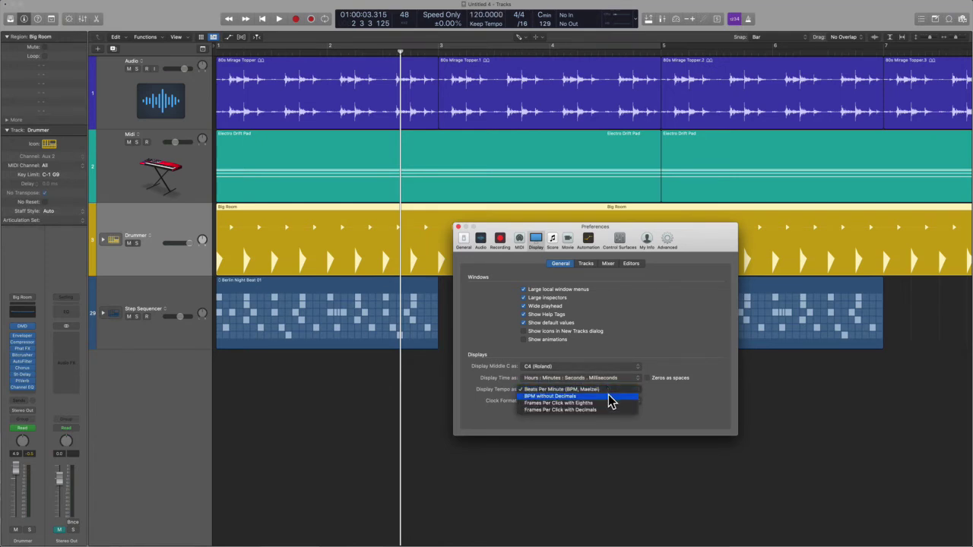
{"action": "left_click", "coordinate": [608, 395]}
{"action": "left_click", "coordinate": [605, 387]}
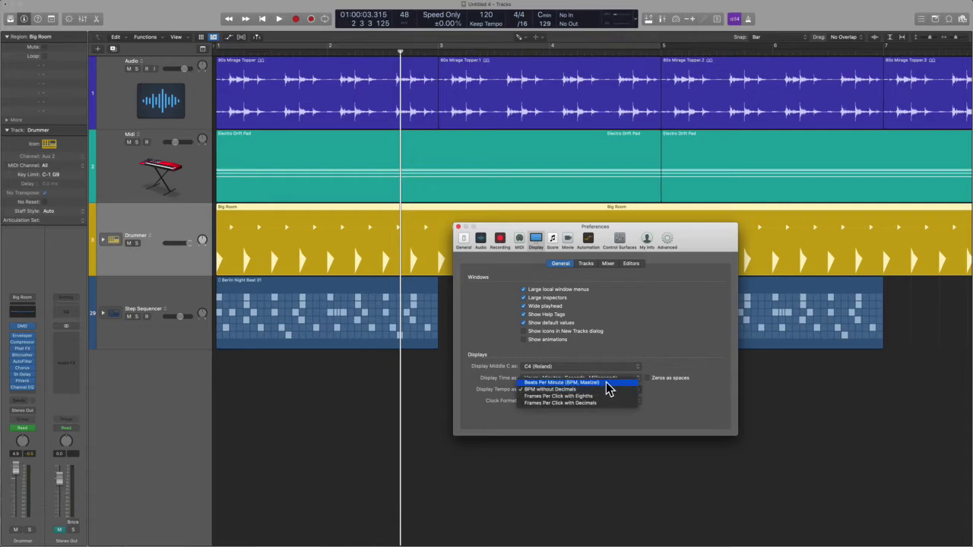
{"action": "left_click", "coordinate": [608, 385]}
{"action": "left_click", "coordinate": [608, 390]}
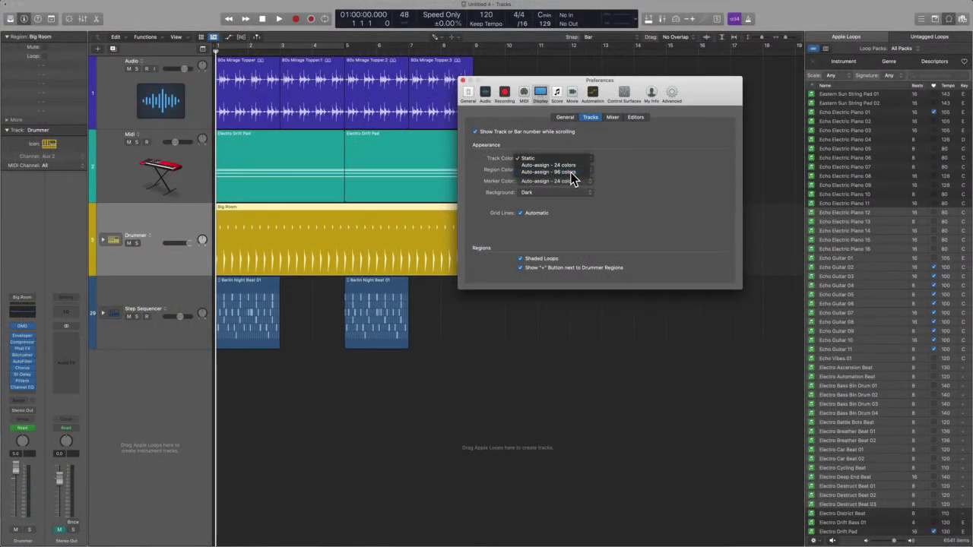
Set Track Color to Auto-assign - 96 colors, close the preferences, and add the selected Apple Loops as new tracks at bar 12.
{"action": "left_click", "coordinate": [568, 173]}
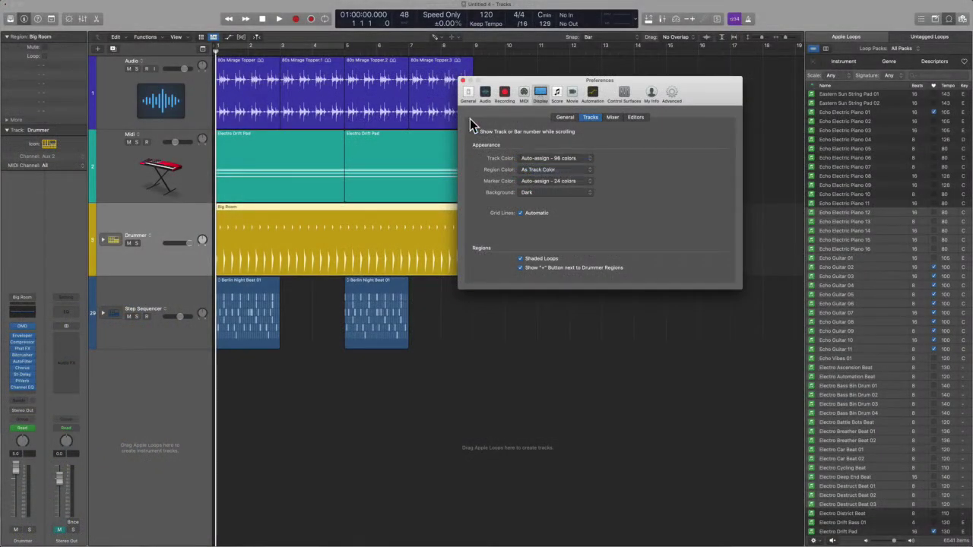
{"action": "left_click", "coordinate": [462, 80]}
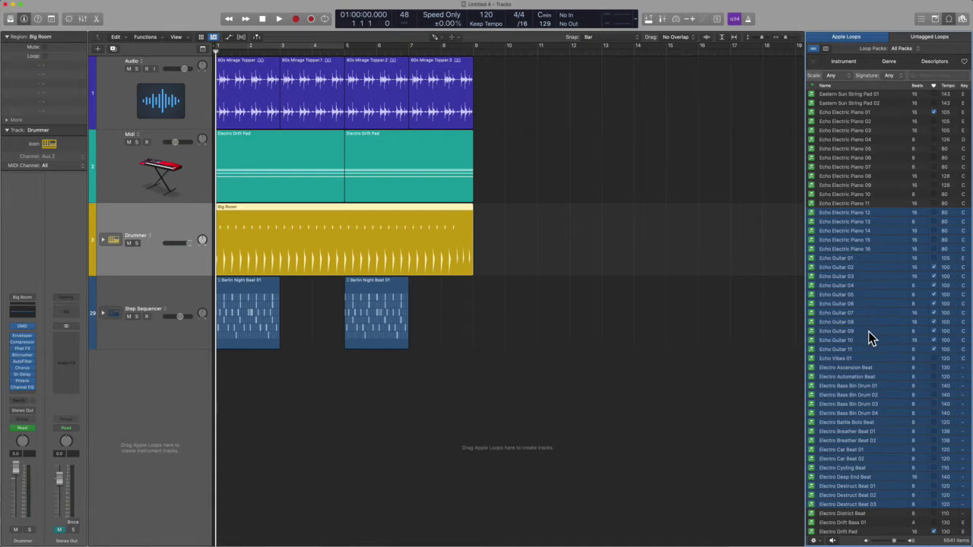
{"action": "left_click_drag", "start_coordinate": [869, 337], "coordinate": [560, 334]}
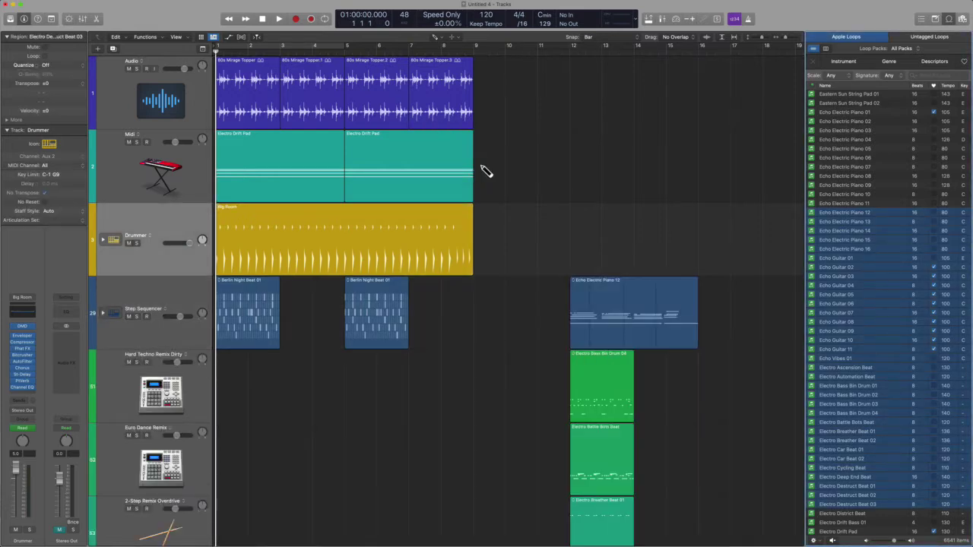
Return to the Pointer tool and examine the colors assigned to the newly added tracks and their regions.
{"action": "scroll", "coordinate": [630, 387], "scroll_direction": "down", "scroll_amount": 10}
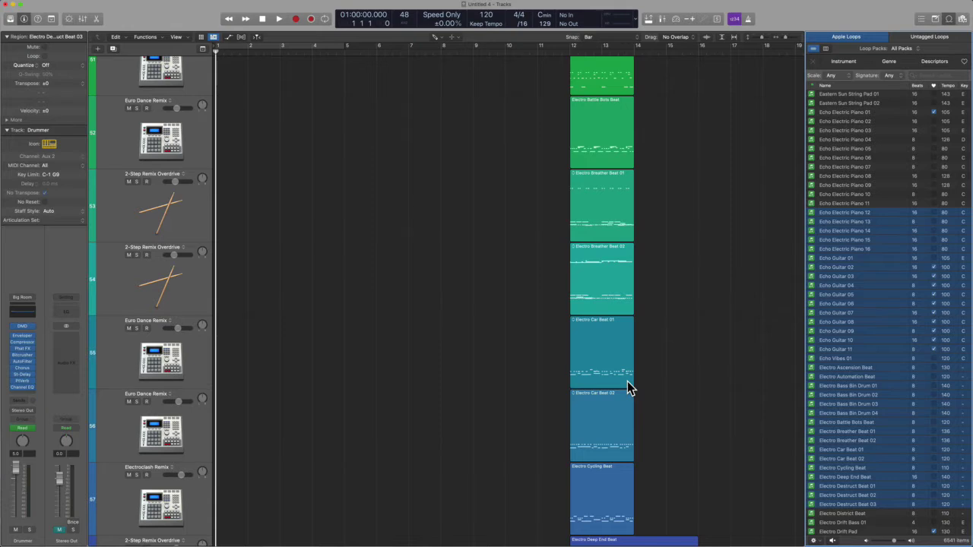
{"action": "key", "text": "t"}
{"action": "key", "text": "t"}
{"action": "left_click", "coordinate": [690, 362]}
{"action": "key", "text": "z"}
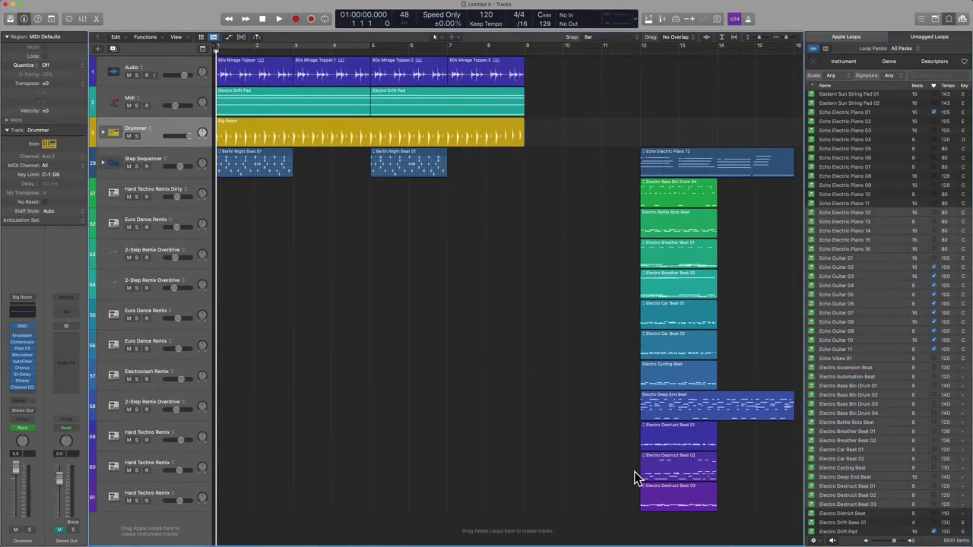
{"action": "scroll", "coordinate": [703, 464], "scroll_direction": "right", "scroll_amount": 6}
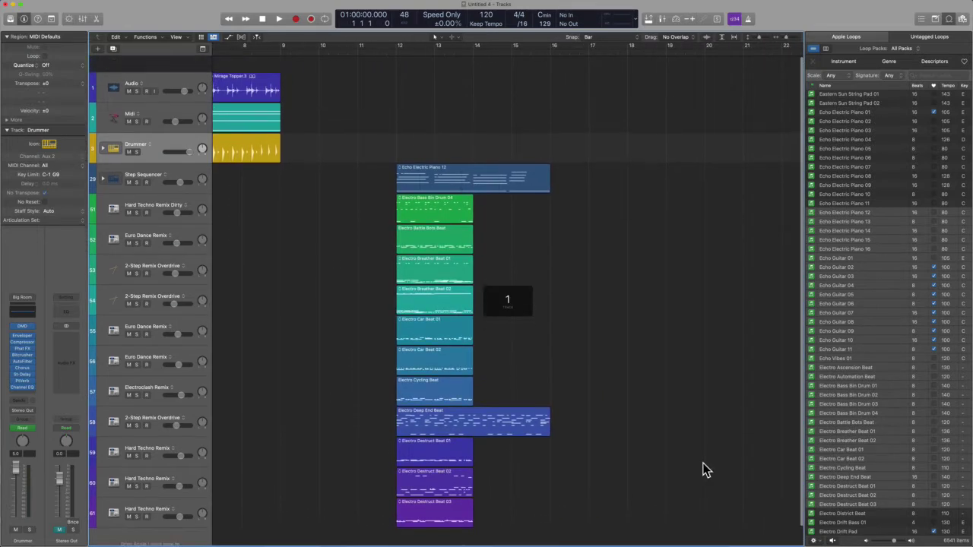
{"action": "scroll", "coordinate": [703, 469], "scroll_direction": "left", "scroll_amount": 6}
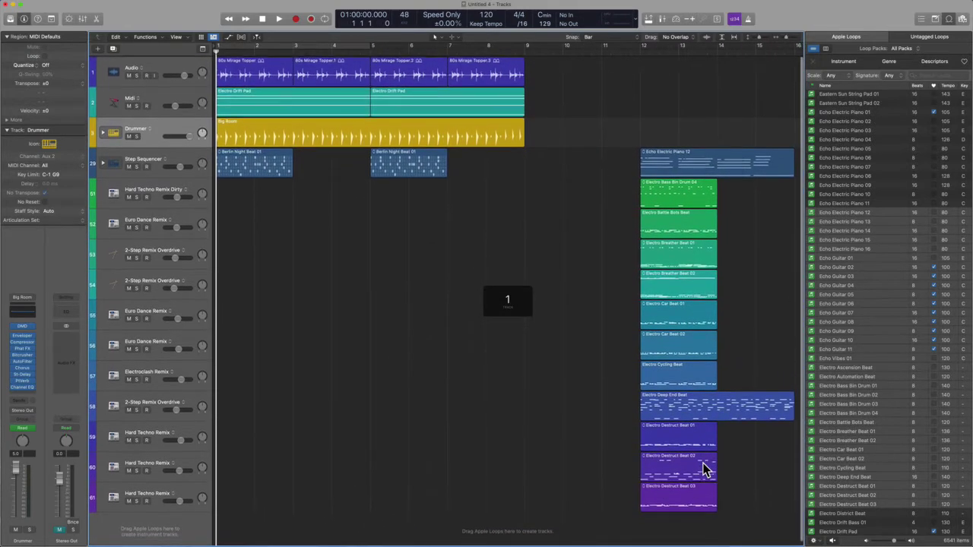
{"action": "scroll", "coordinate": [467, 352], "scroll_direction": "up", "scroll_amount": 2}
{"action": "scroll", "coordinate": [467, 352], "scroll_direction": "right", "scroll_amount": 8}
{"action": "scroll", "coordinate": [467, 352], "scroll_direction": "left", "scroll_amount": 8}
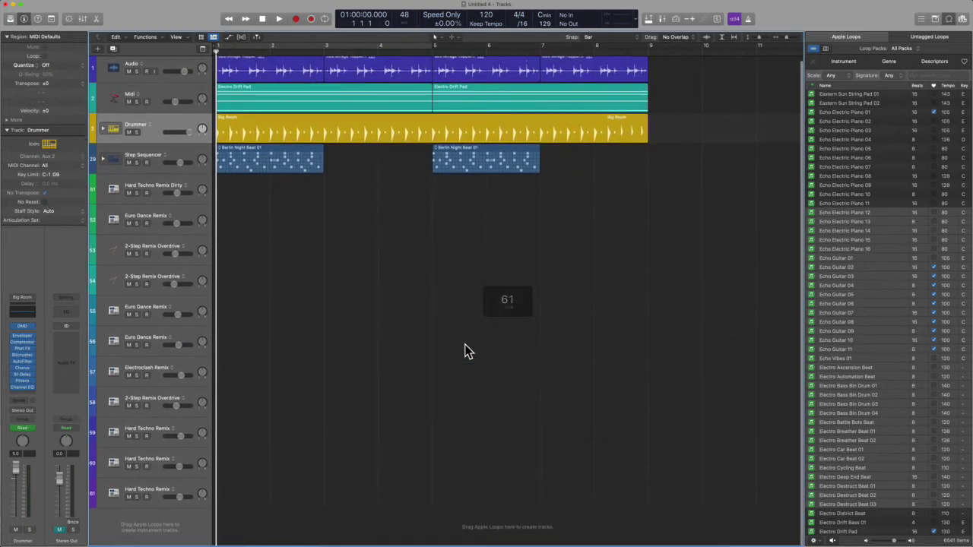
{"action": "scroll", "coordinate": [466, 352], "scroll_direction": "up", "scroll_amount": 5}
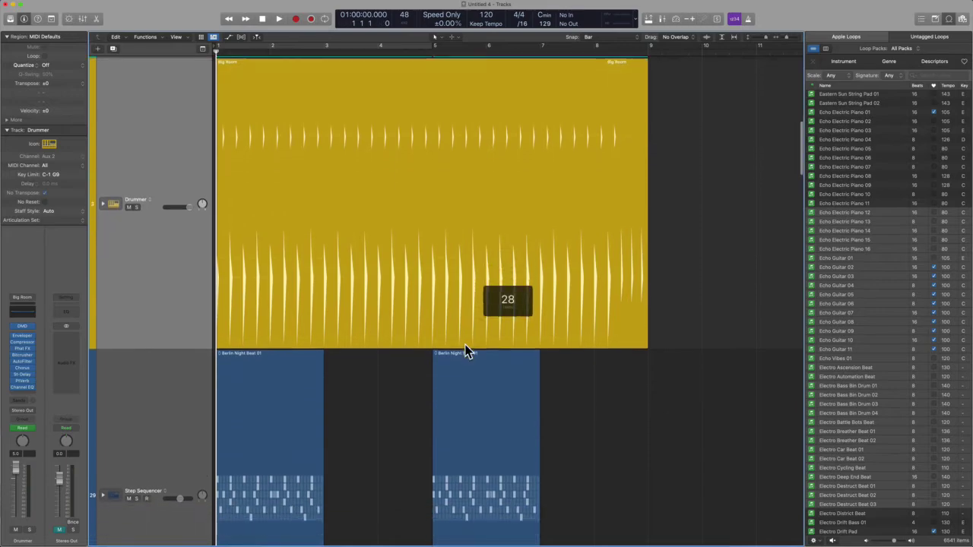
{"action": "scroll", "coordinate": [466, 352], "scroll_direction": "down", "scroll_amount": 6}
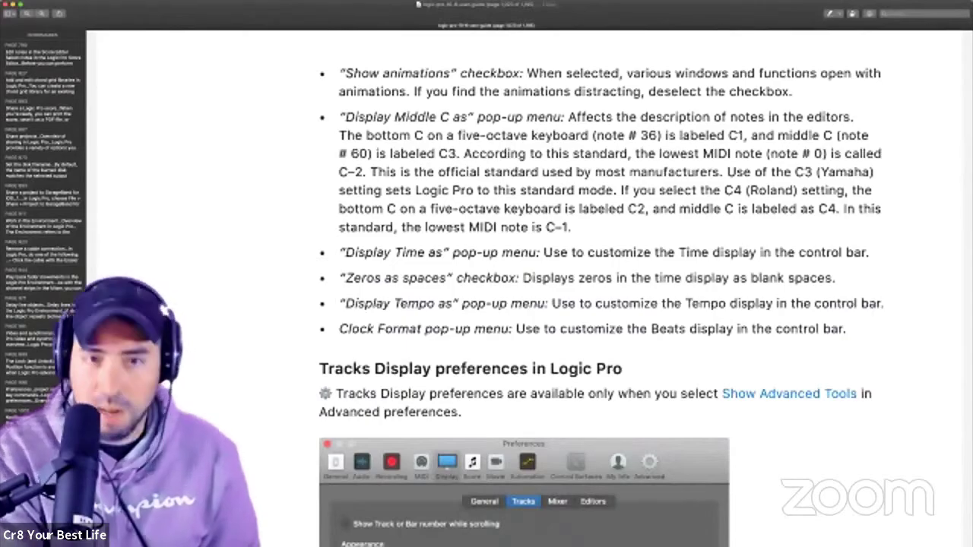
Show the color palette below the tracks and color the Audio track red.
{"action": "key", "text": "alt+c"}
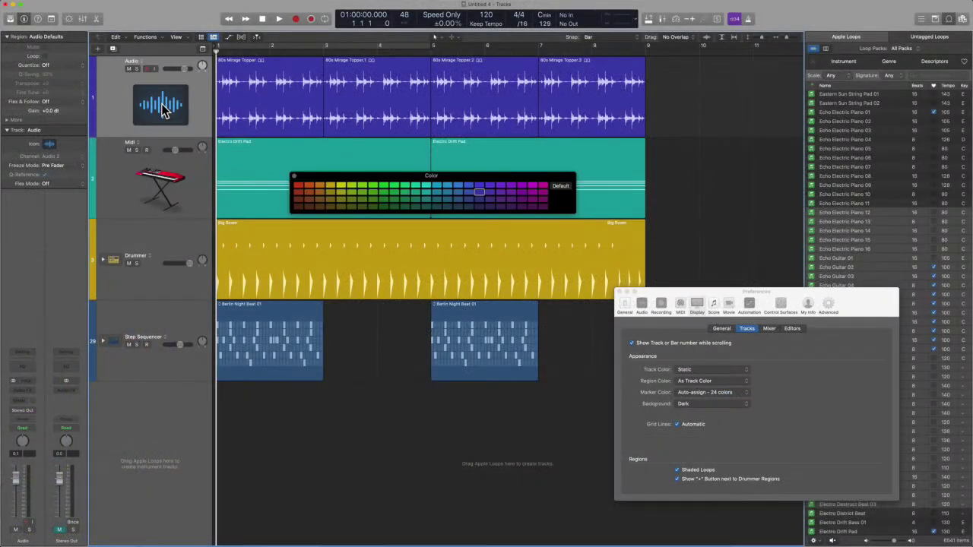
{"action": "left_click_drag", "start_coordinate": [494, 187], "coordinate": [486, 432]}
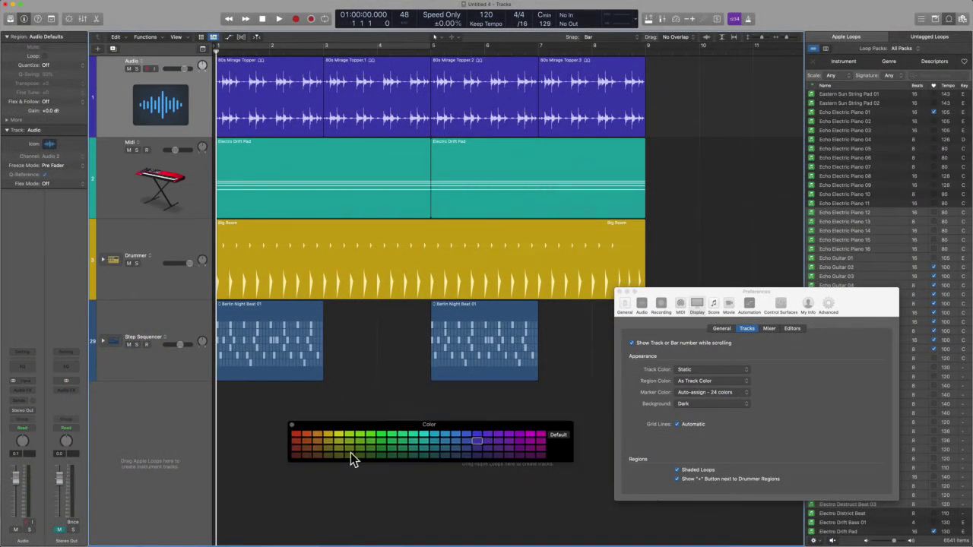
{"action": "left_click", "coordinate": [301, 439]}
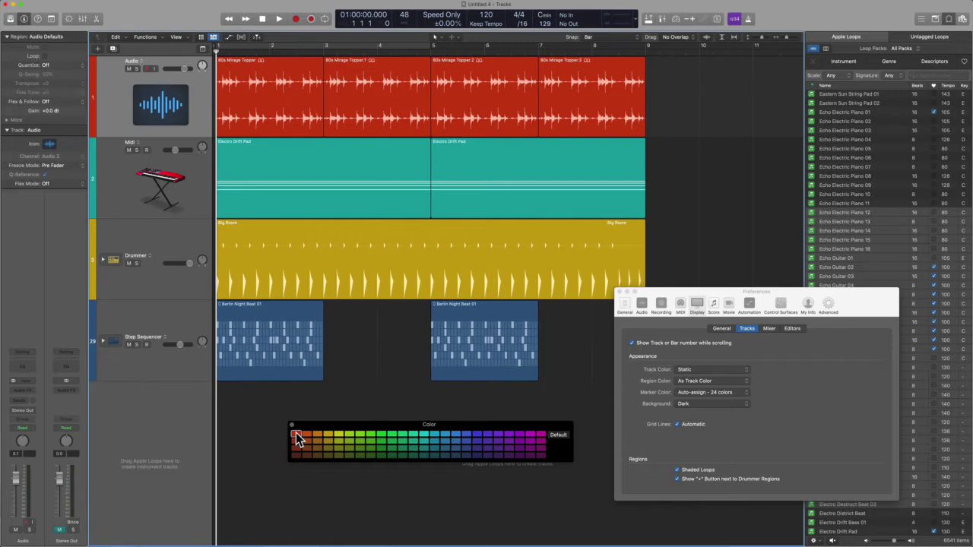
Select the first 80s Mirage Topper region and set Region Color to Individual.
{"action": "left_click", "coordinate": [300, 118]}
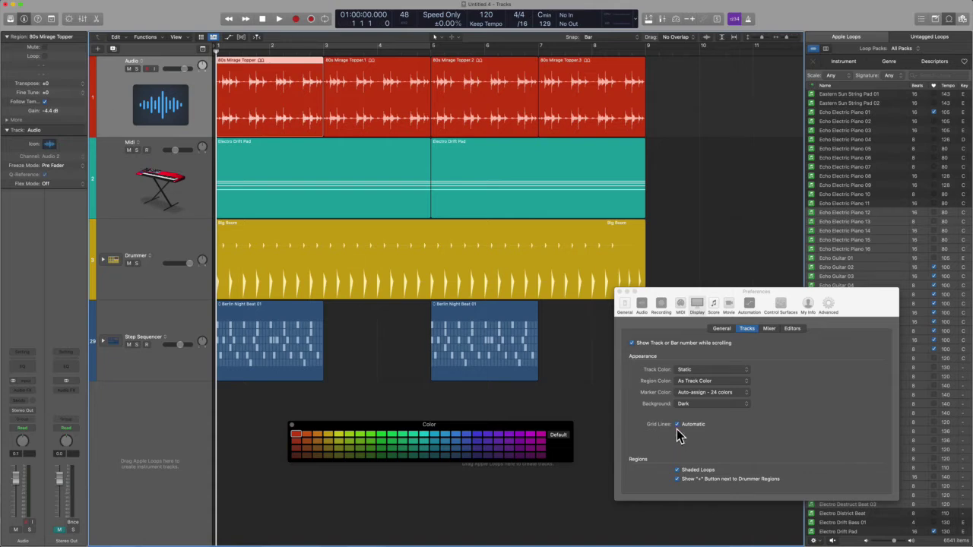
{"action": "left_click", "coordinate": [706, 381]}
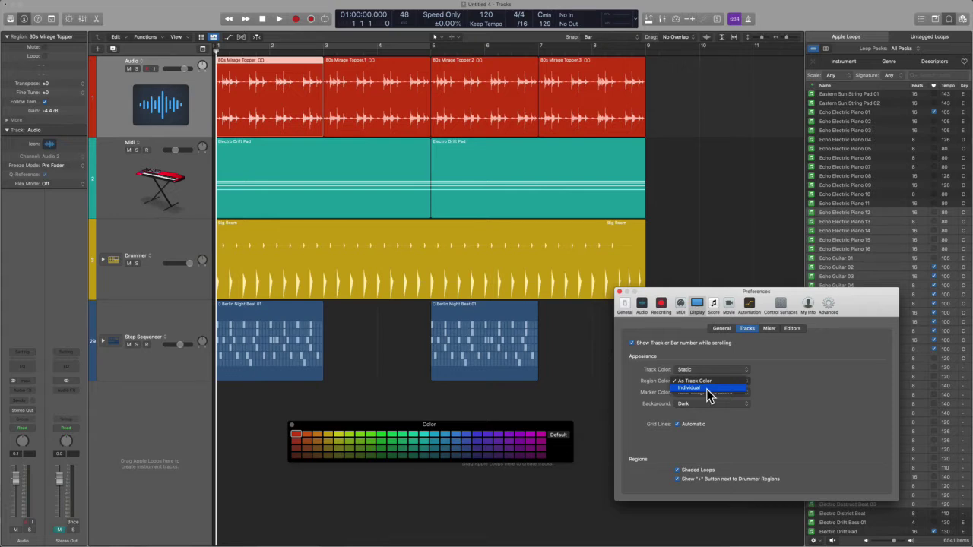
{"action": "left_click", "coordinate": [707, 389]}
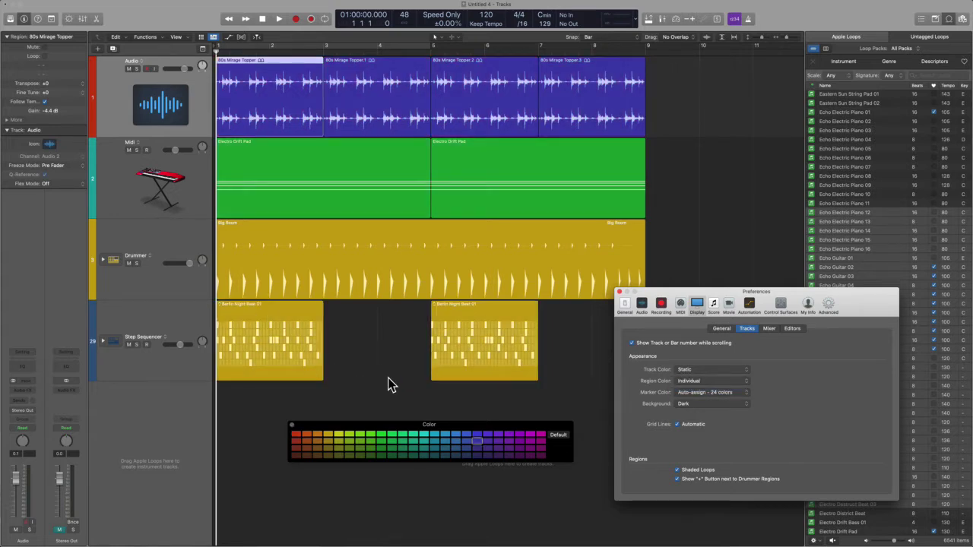
Color the first 80s Mirage Topper region red and the third one magenta, and select the fourth region.
{"action": "left_click", "coordinate": [296, 434]}
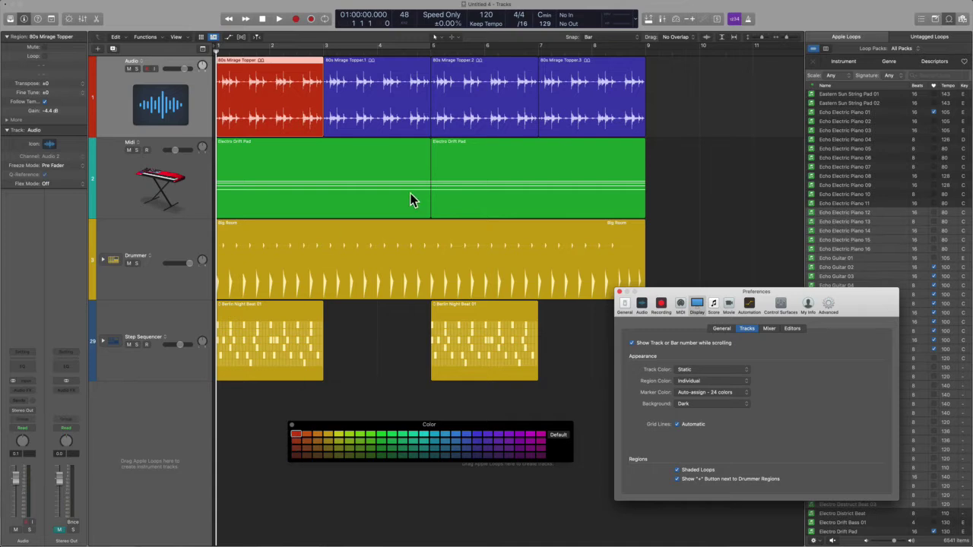
{"action": "left_click", "coordinate": [479, 106]}
{"action": "left_click", "coordinate": [540, 434]}
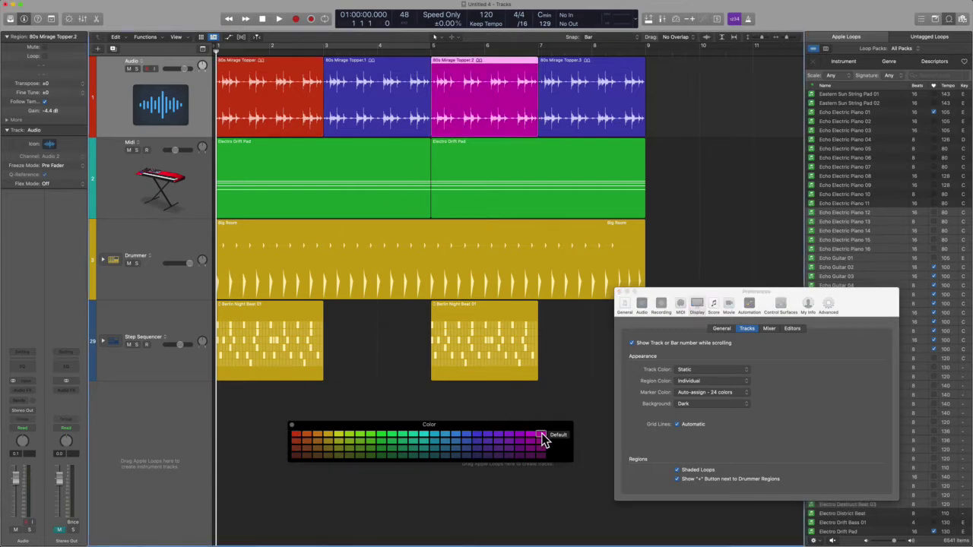
{"action": "left_click", "coordinate": [574, 117]}
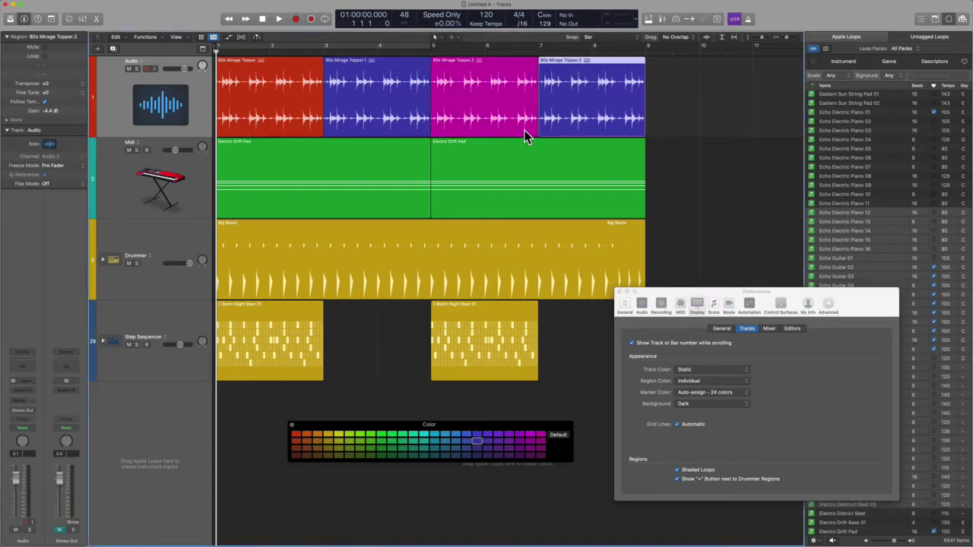
Color the fourth 80s Mirage Topper region turquoise.
{"action": "left_click", "coordinate": [339, 436]}
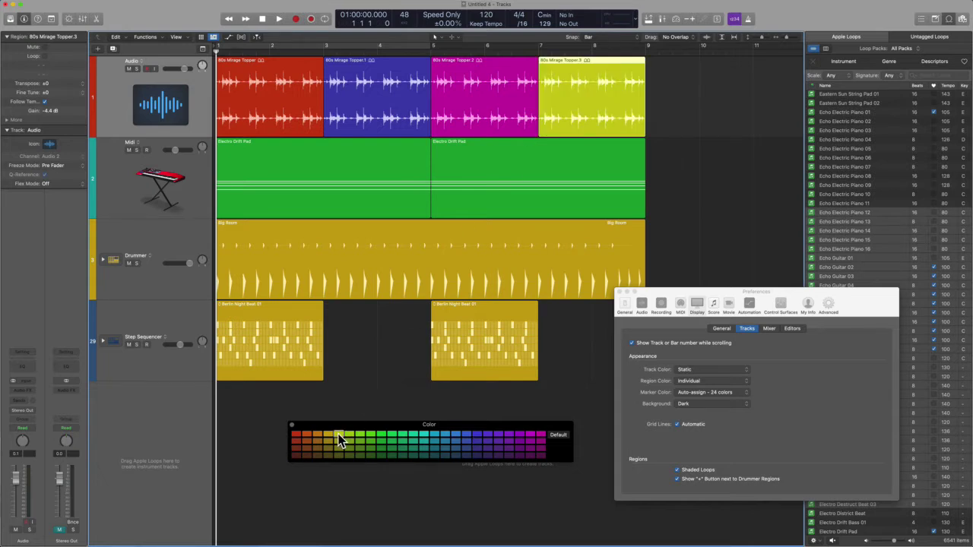
{"action": "left_click", "coordinate": [424, 436]}
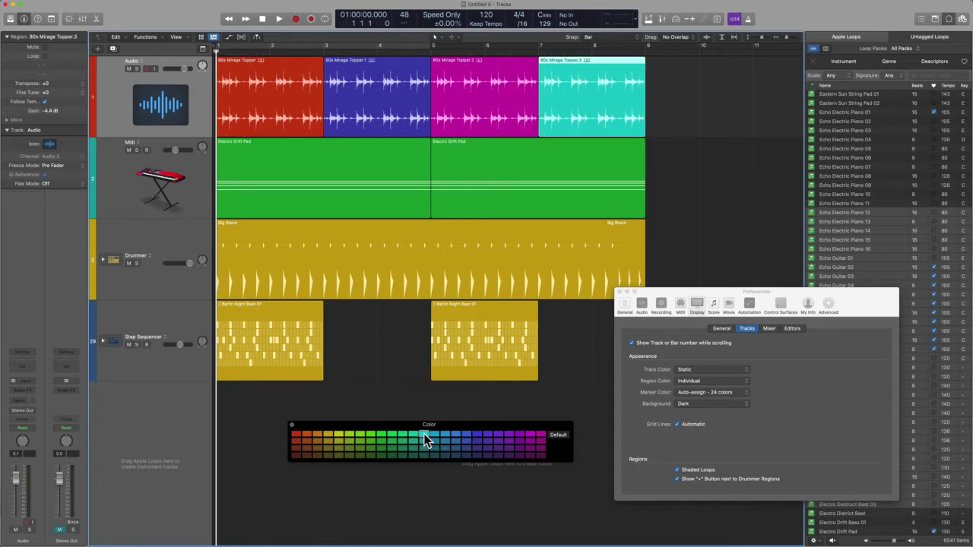
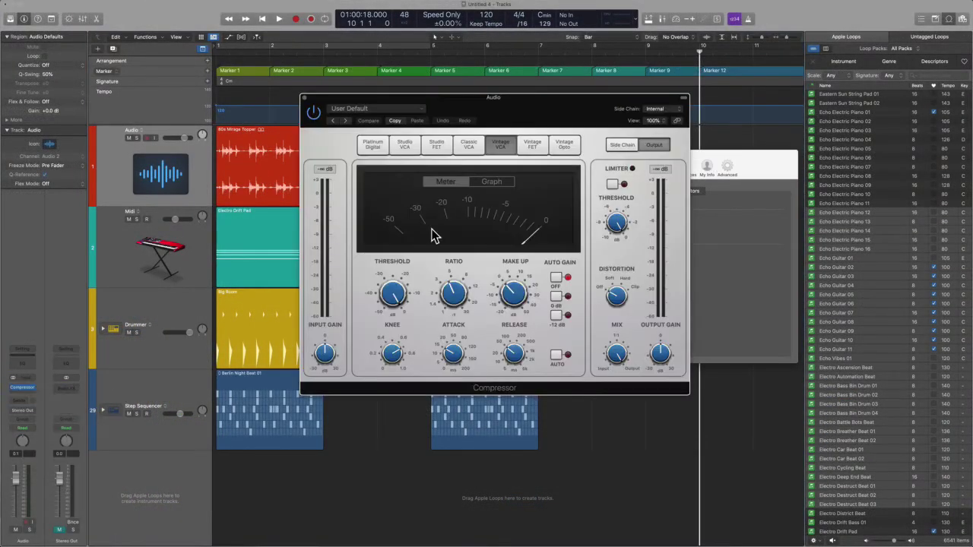
Insert a stereo Adaptive Limiter after the Compressor on the Audio track's channel strip.
{"action": "left_click", "coordinate": [33, 393]}
{"action": "mouse_move", "coordinate": [57, 423]}
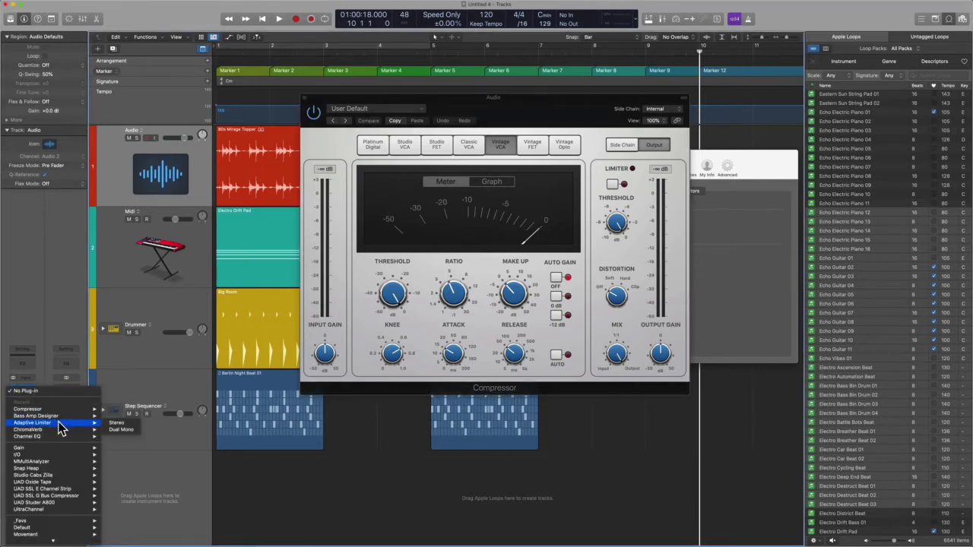
{"action": "left_click", "coordinate": [114, 423]}
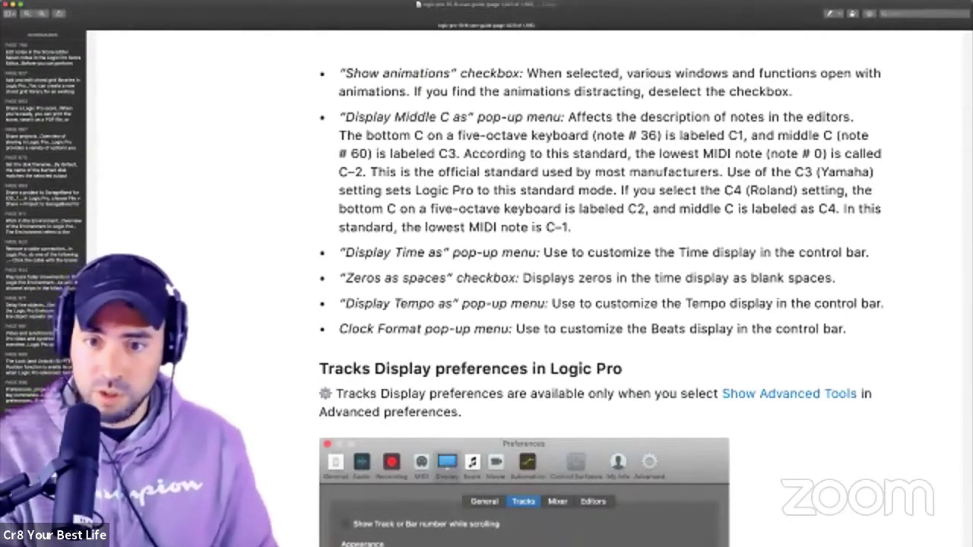
Read the user guide's Mixer Display preferences, selecting the text of the Peak Hold Time choices, and switch to Logic Pro.
{"action": "scroll", "coordinate": [601, 297], "scroll_direction": "down", "scroll_amount": 10}
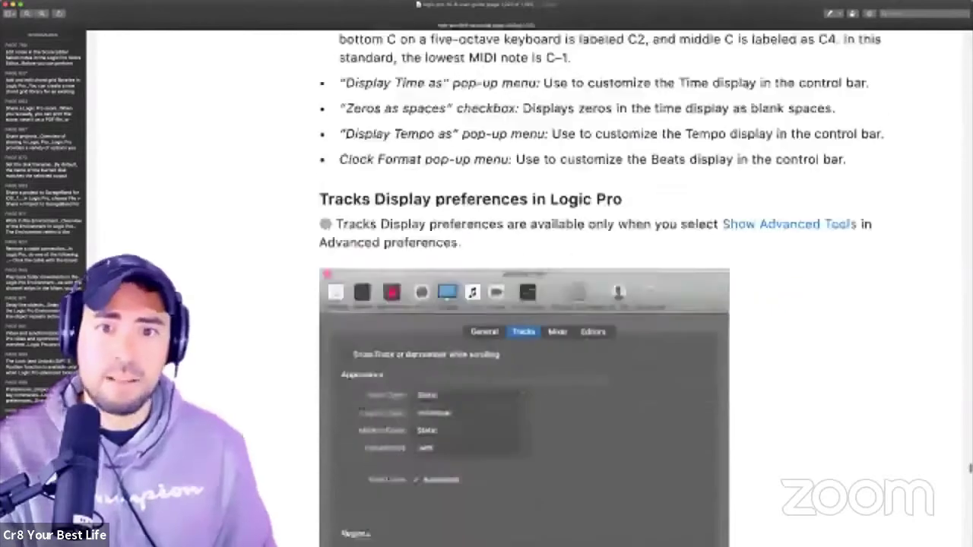
{"action": "scroll", "coordinate": [600, 297], "scroll_direction": "down", "scroll_amount": 15}
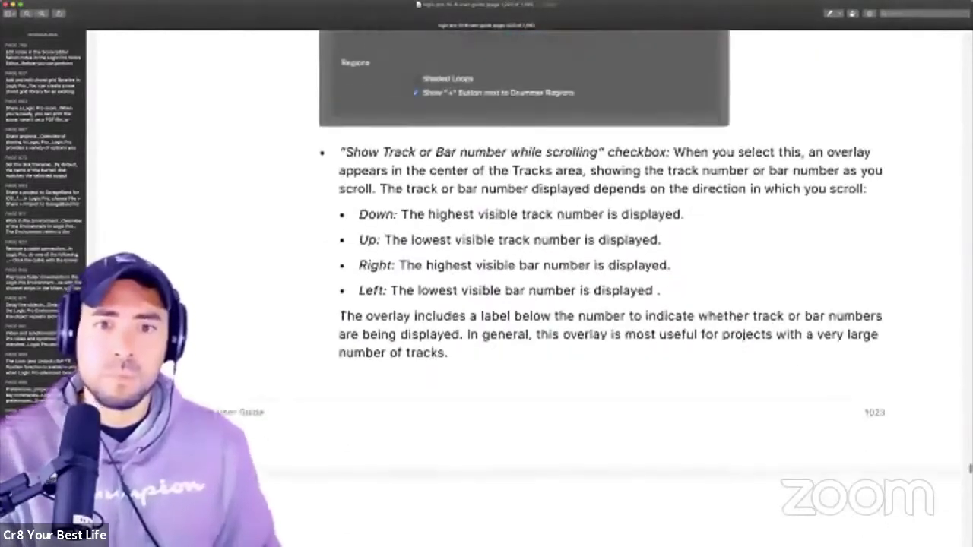
{"action": "scroll", "coordinate": [600, 296], "scroll_direction": "down", "scroll_amount": 15}
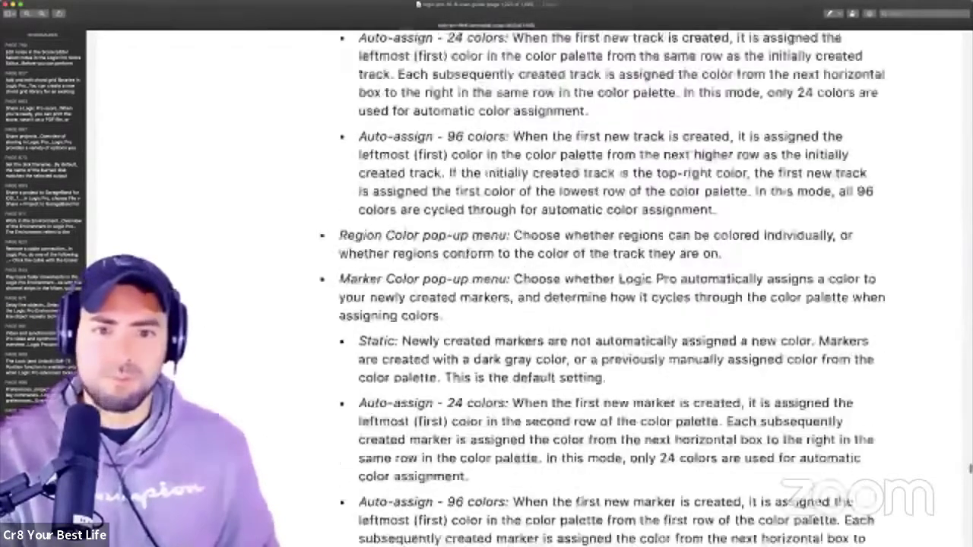
{"action": "scroll", "coordinate": [601, 296], "scroll_direction": "down", "scroll_amount": 12}
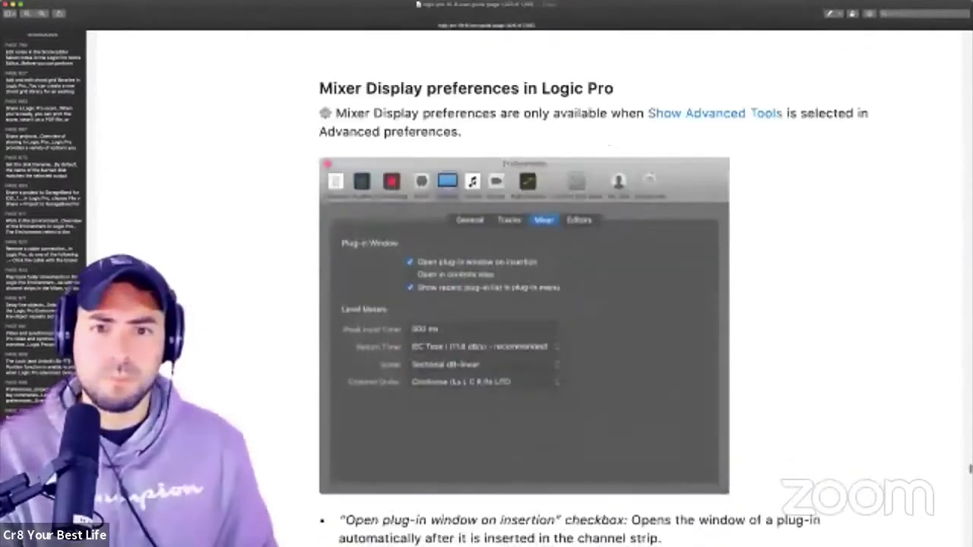
{"action": "scroll", "coordinate": [600, 296], "scroll_direction": "down", "scroll_amount": 15}
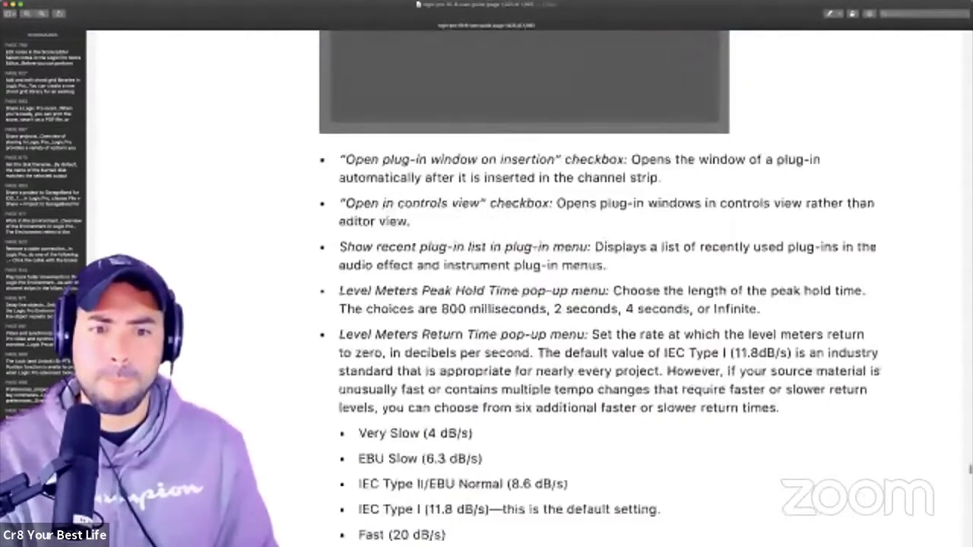
{"action": "scroll", "coordinate": [600, 296], "scroll_direction": "down", "scroll_amount": 3}
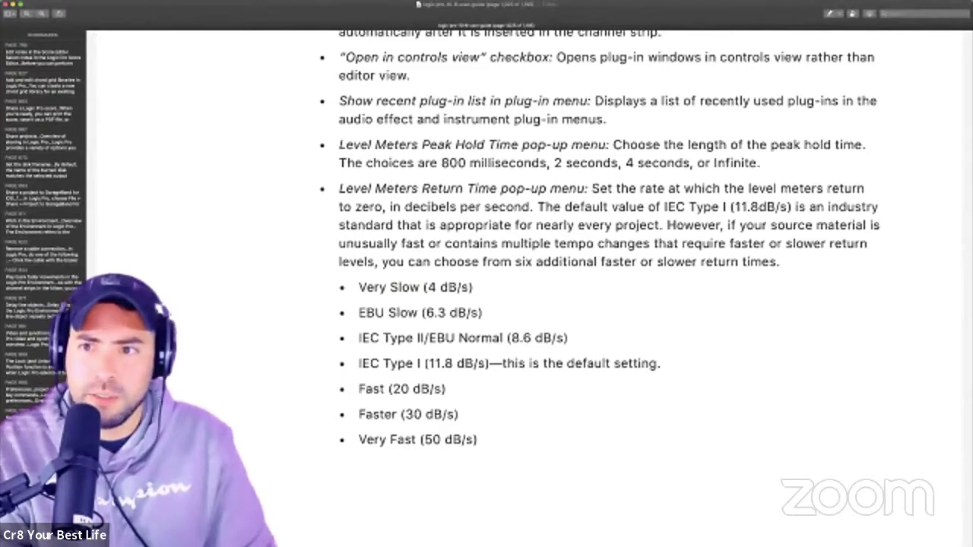
{"action": "left_click_drag", "start_coordinate": [439, 163], "coordinate": [760, 162]}
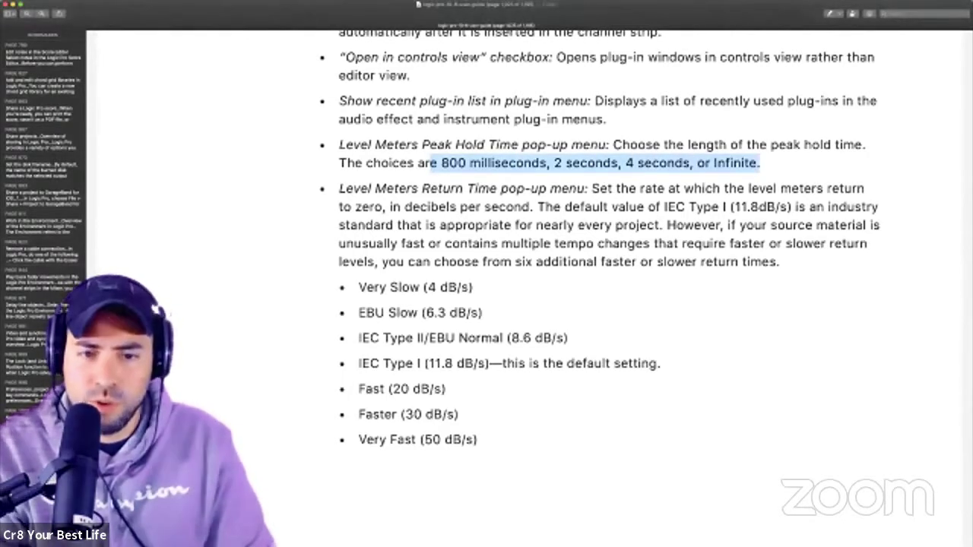
{"action": "key", "text": "super+Tab"}
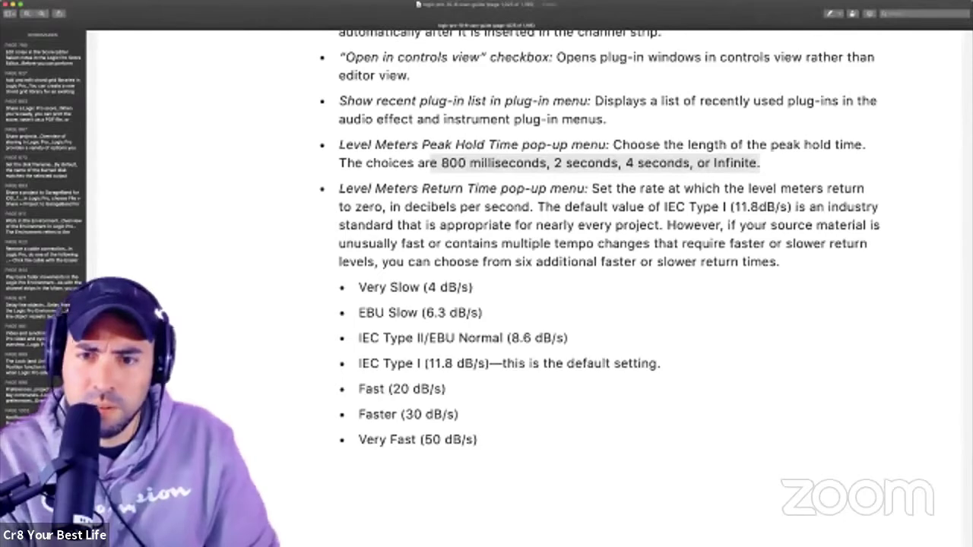
Examine the guide's Level Meters Return Time, Scale and Channel Order descriptions, selecting the Return Time menu name and IEC Type I.
{"action": "scroll", "coordinate": [601, 250], "scroll_direction": "up", "scroll_amount": 2}
{"action": "left_click_drag", "start_coordinate": [421, 220], "coordinate": [586, 220]}
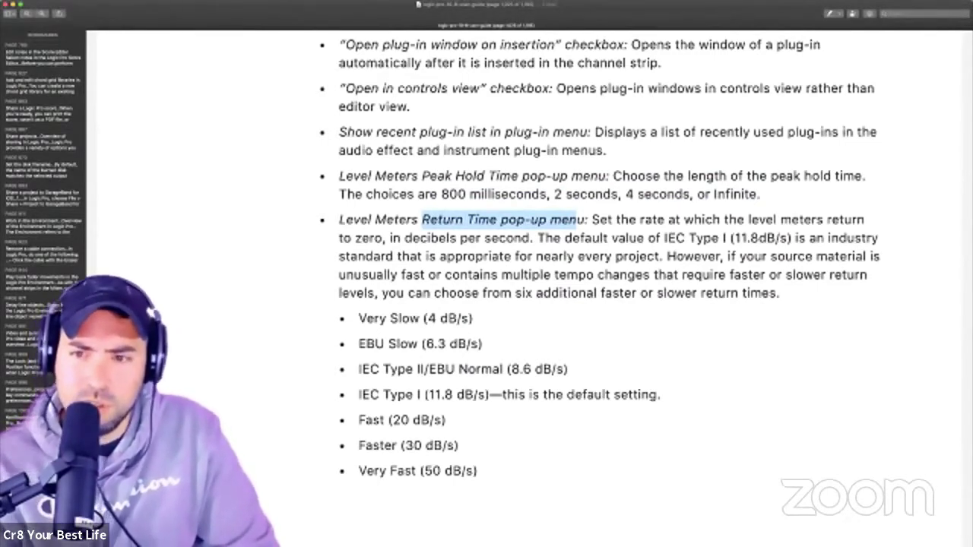
{"action": "left_click_drag", "start_coordinate": [664, 238], "coordinate": [728, 238]}
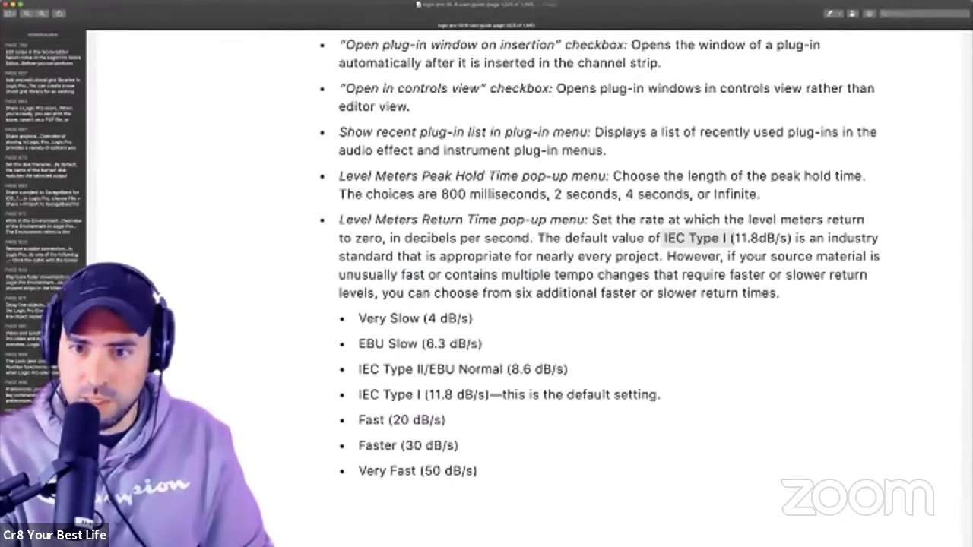
{"action": "scroll", "coordinate": [608, 259], "scroll_direction": "down", "scroll_amount": 5}
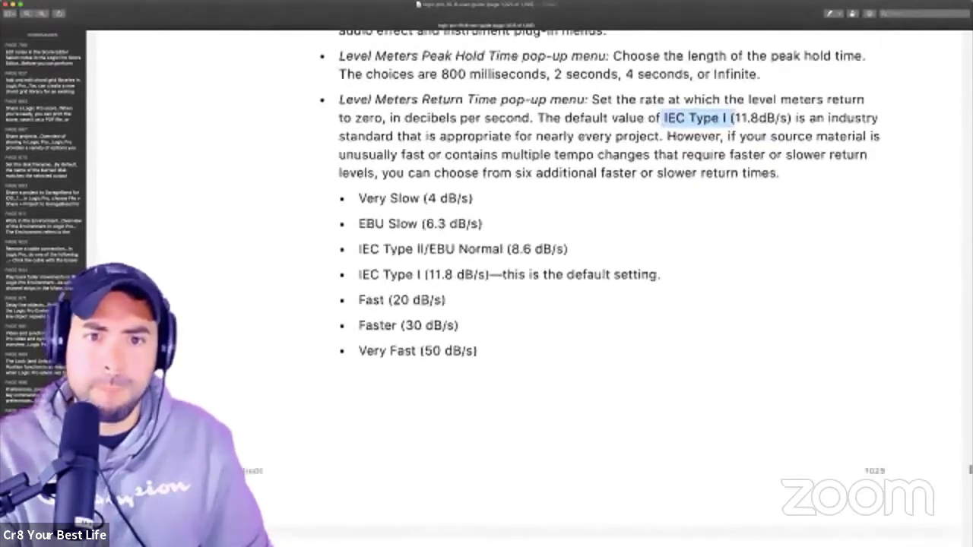
{"action": "scroll", "coordinate": [608, 258], "scroll_direction": "down", "scroll_amount": 9}
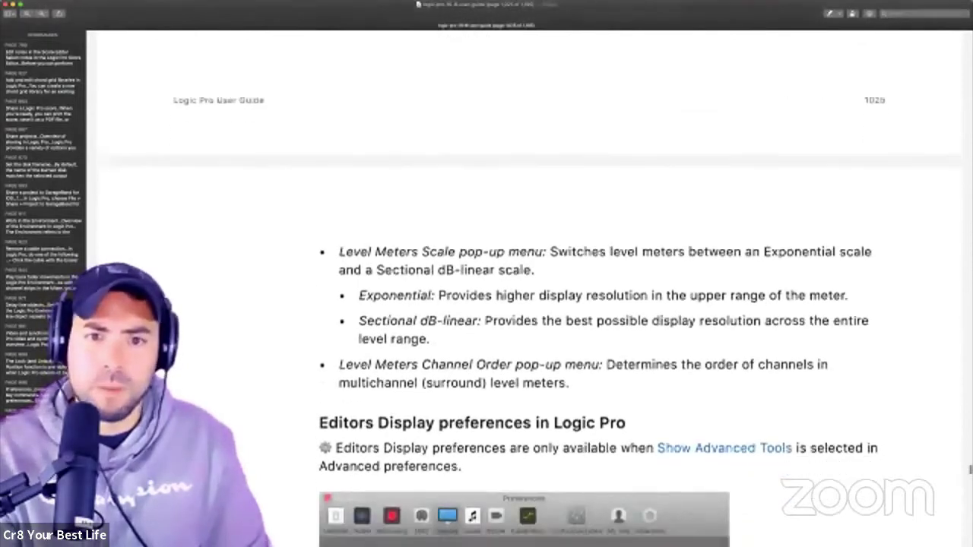
{"action": "scroll", "coordinate": [608, 258], "scroll_direction": "down", "scroll_amount": 2}
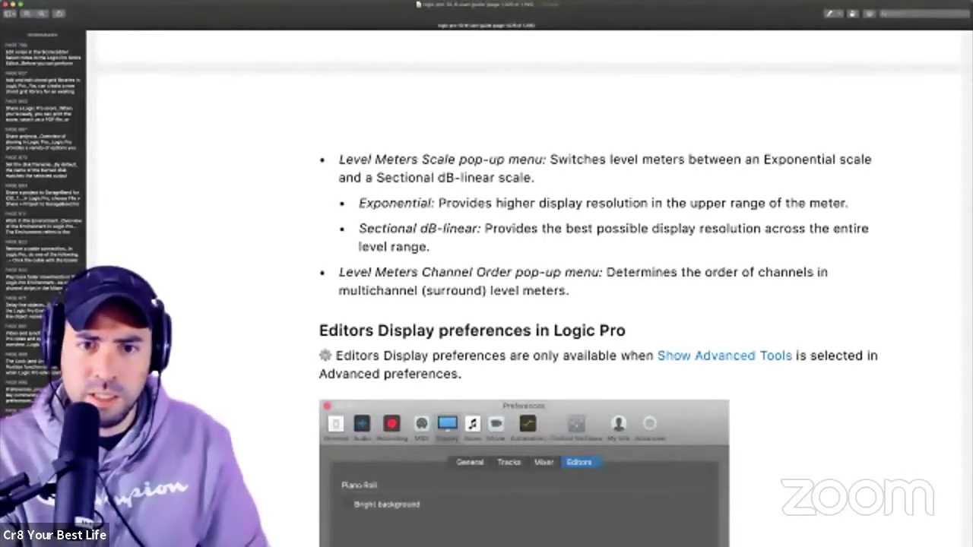
Read the guide's Editors Display and Score preferences, selecting part of the auto split notes description.
{"action": "scroll", "coordinate": [524, 289], "scroll_direction": "down", "scroll_amount": 8}
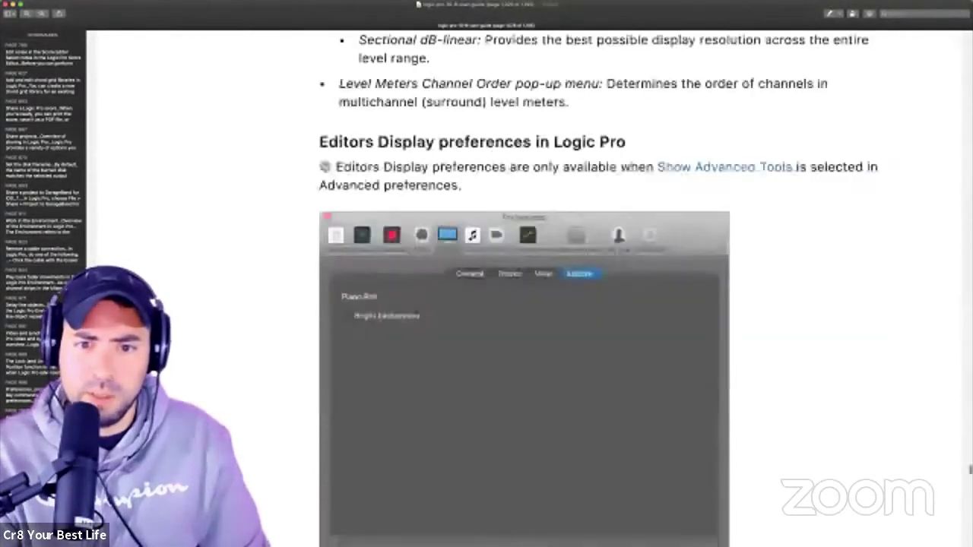
{"action": "scroll", "coordinate": [525, 288], "scroll_direction": "down", "scroll_amount": 15}
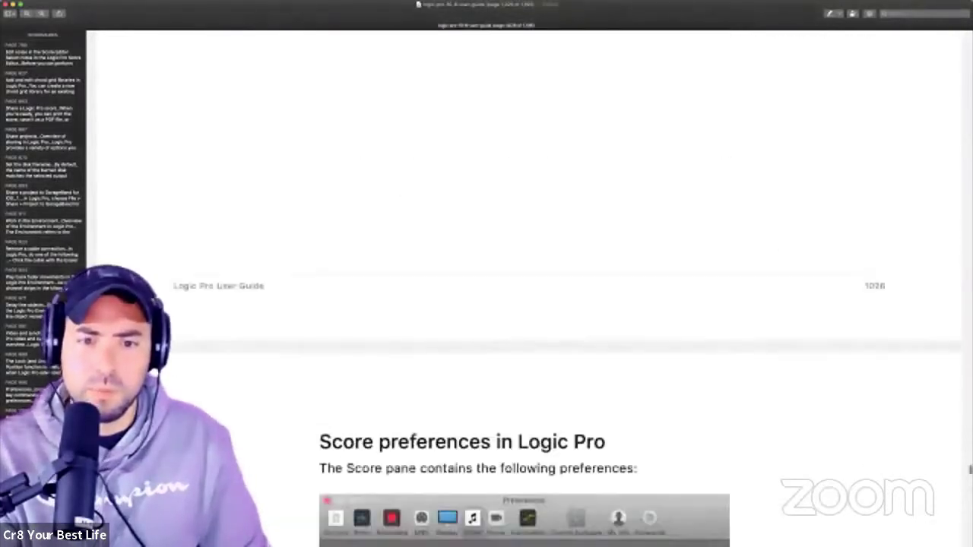
{"action": "scroll", "coordinate": [524, 288], "scroll_direction": "down", "scroll_amount": 5}
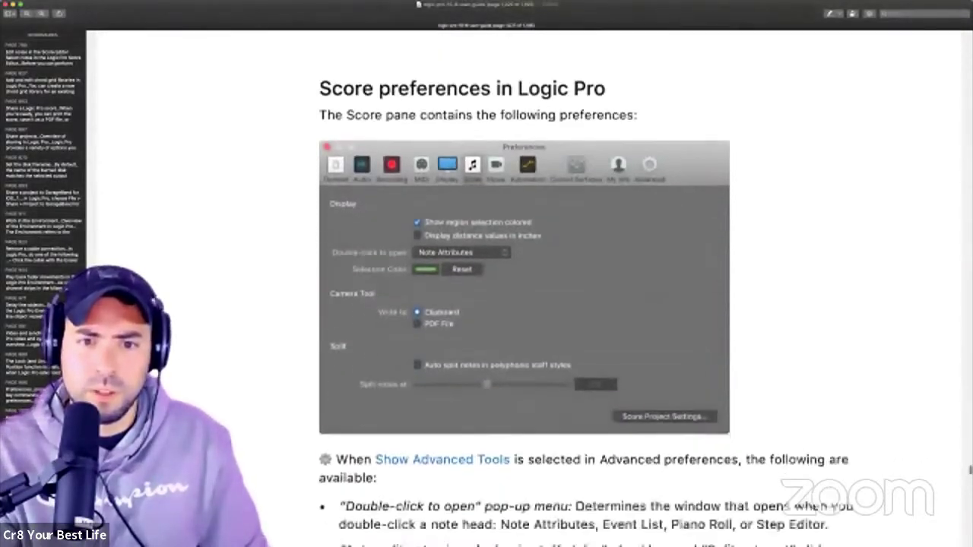
{"action": "scroll", "coordinate": [525, 289], "scroll_direction": "down", "scroll_amount": 2}
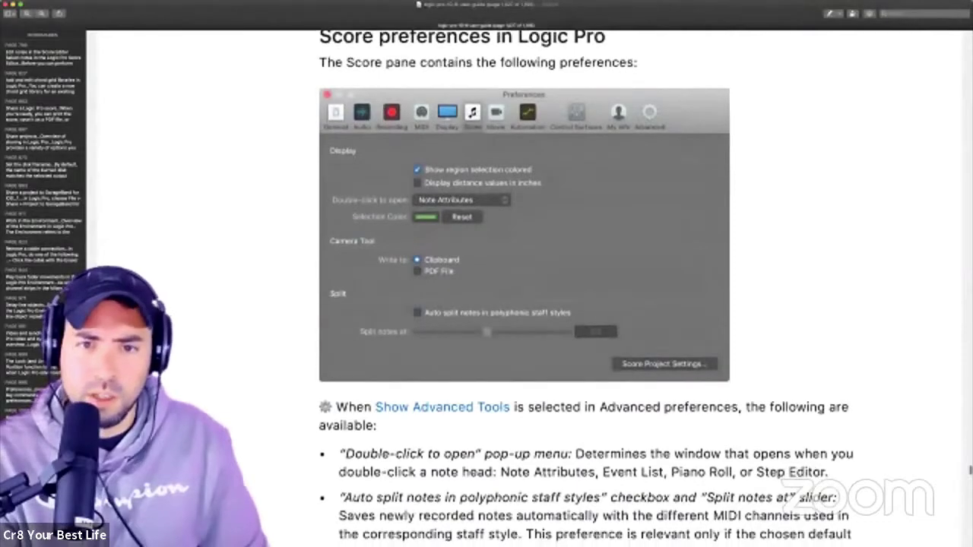
{"action": "scroll", "coordinate": [525, 289], "scroll_direction": "down", "scroll_amount": 3}
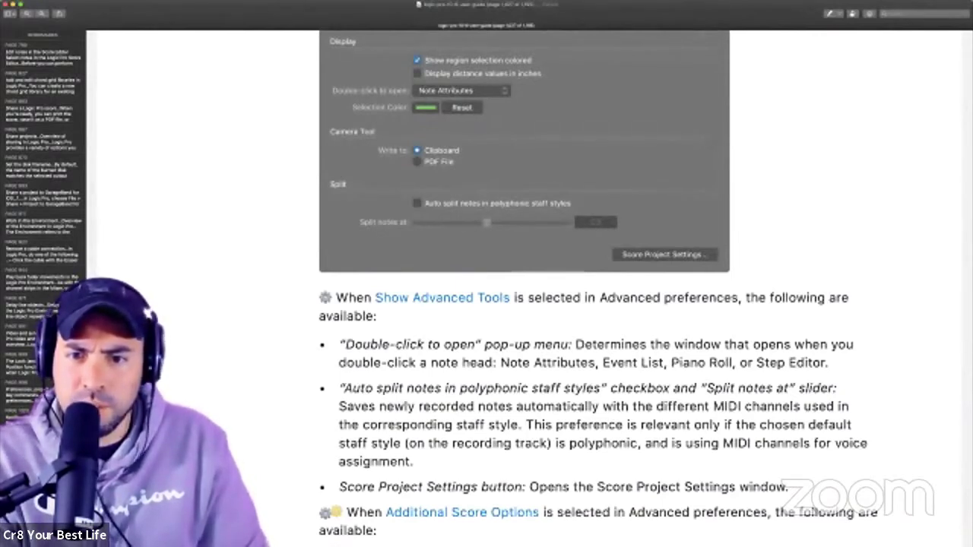
{"action": "scroll", "coordinate": [645, 288], "scroll_direction": "down", "scroll_amount": 5}
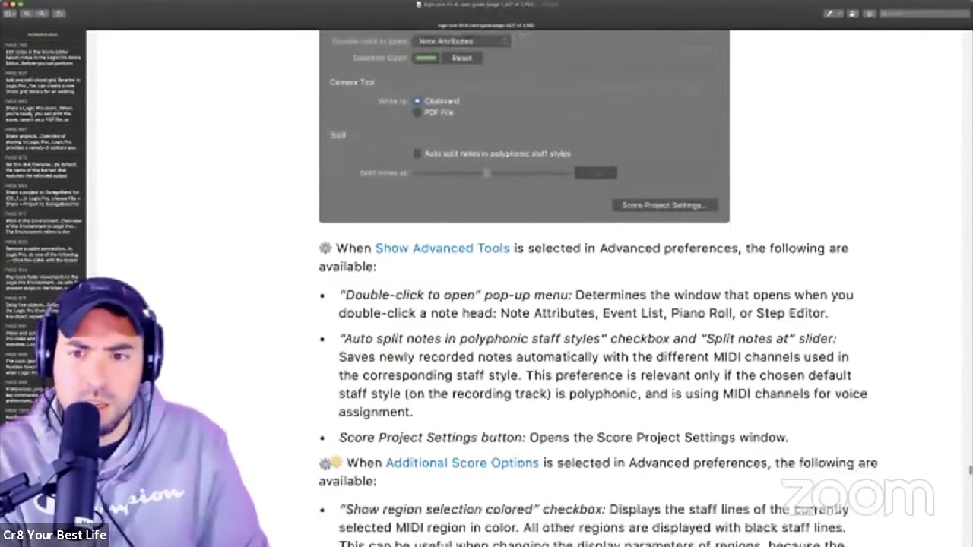
{"action": "scroll", "coordinate": [645, 287], "scroll_direction": "down", "scroll_amount": 1}
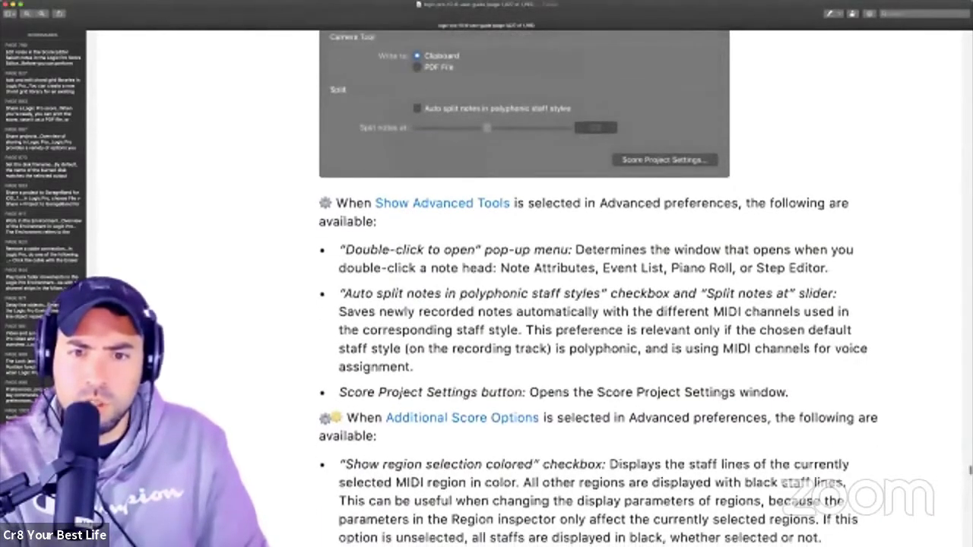
{"action": "left_click_drag", "start_coordinate": [418, 312], "coordinate": [521, 330]}
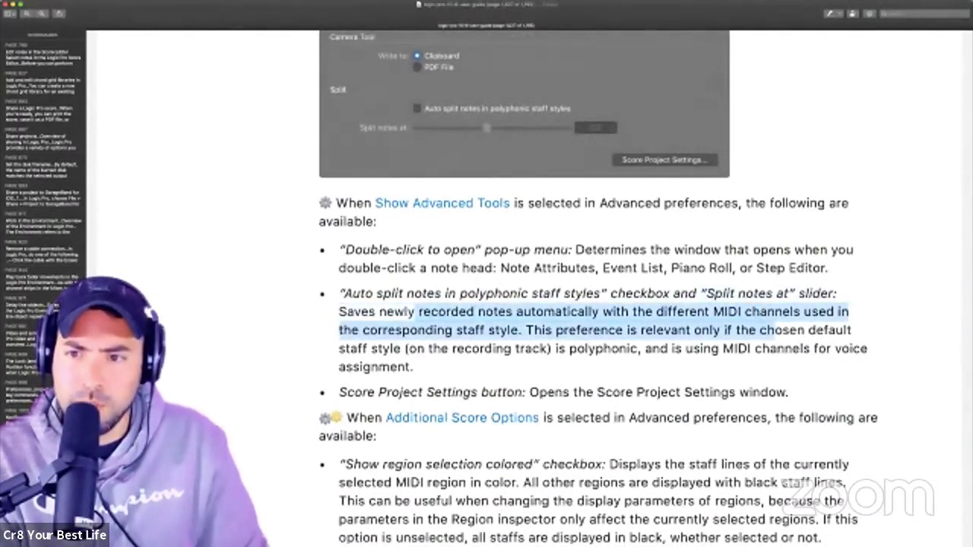
{"action": "scroll", "coordinate": [598, 289], "scroll_direction": "down", "scroll_amount": 5}
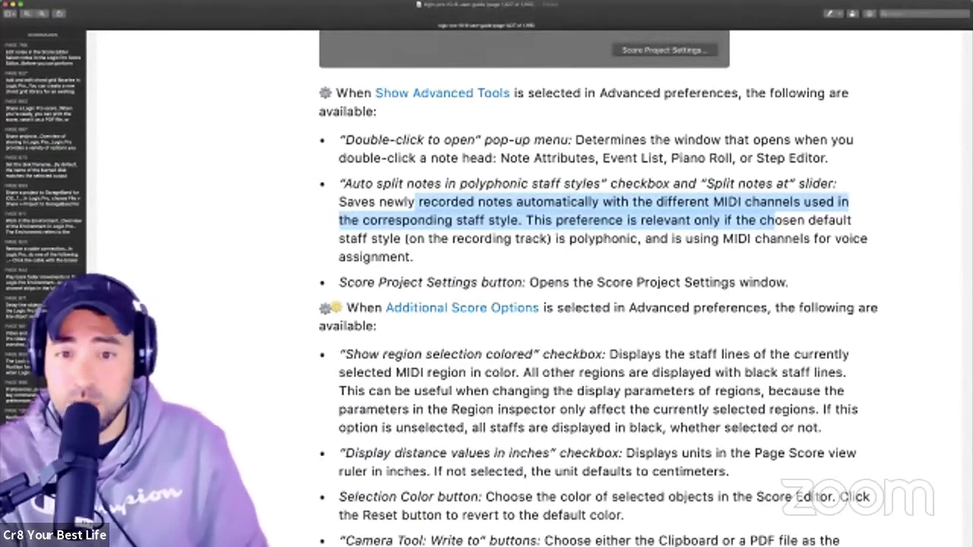
{"action": "scroll", "coordinate": [593, 288], "scroll_direction": "down", "scroll_amount": 5}
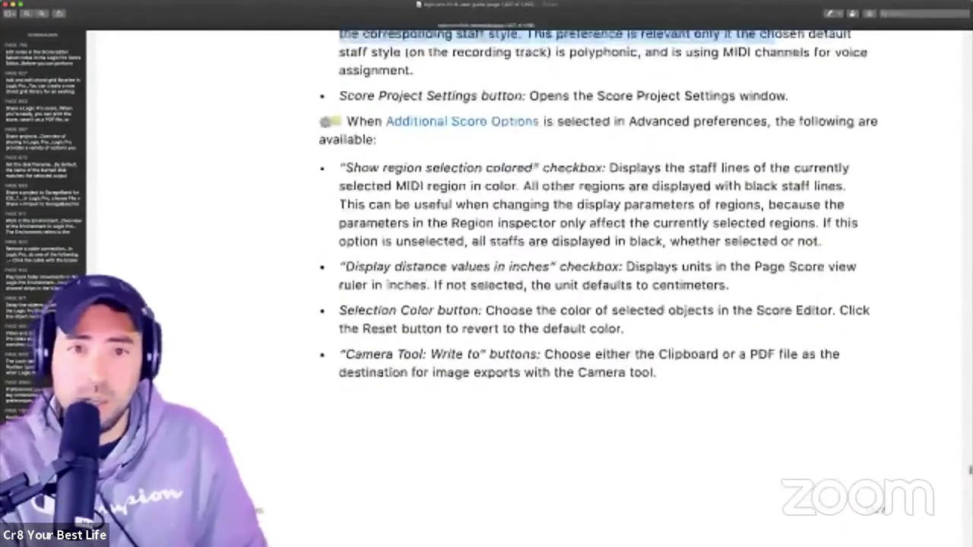
{"action": "scroll", "coordinate": [593, 289], "scroll_direction": "down", "scroll_amount": 1}
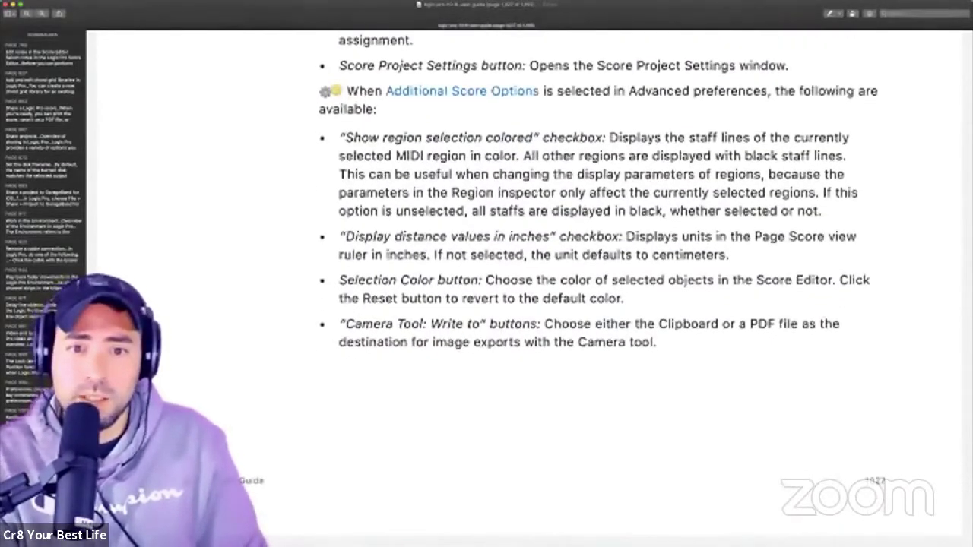
Highlight the Cache Resolution pop-up menu description in yellow in the guide's Movie preferences section.
{"action": "scroll", "coordinate": [578, 289], "scroll_direction": "down", "scroll_amount": 12}
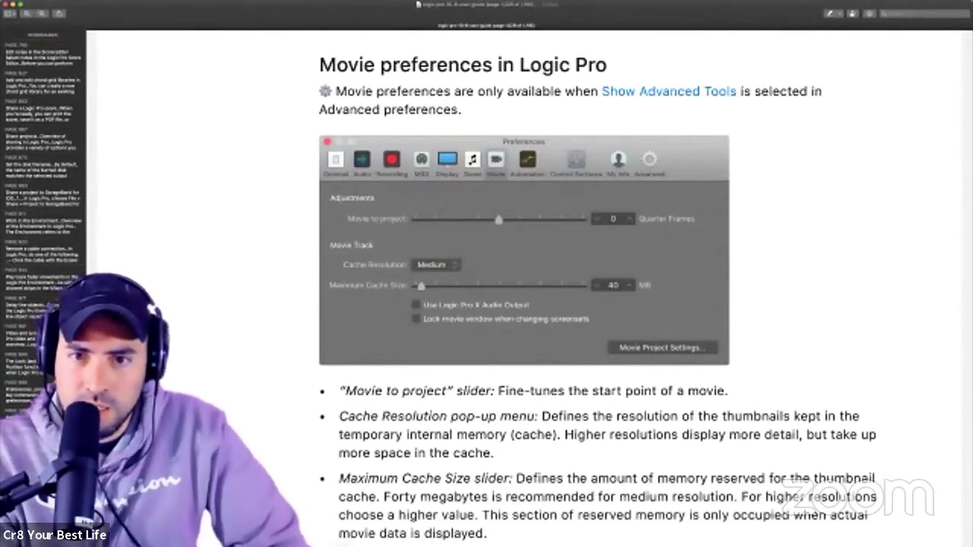
{"action": "scroll", "coordinate": [597, 294], "scroll_direction": "down", "scroll_amount": 3}
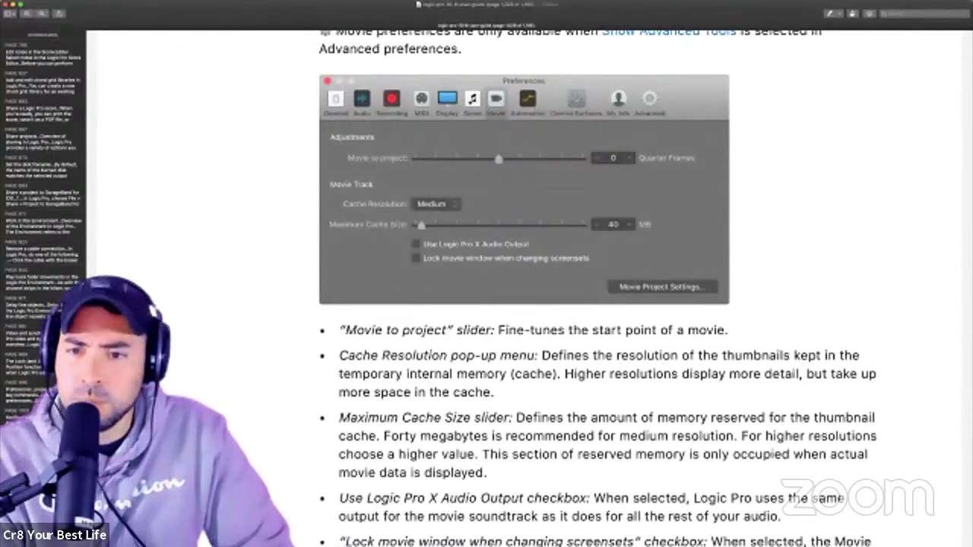
{"action": "scroll", "coordinate": [645, 286], "scroll_direction": "down", "scroll_amount": 3}
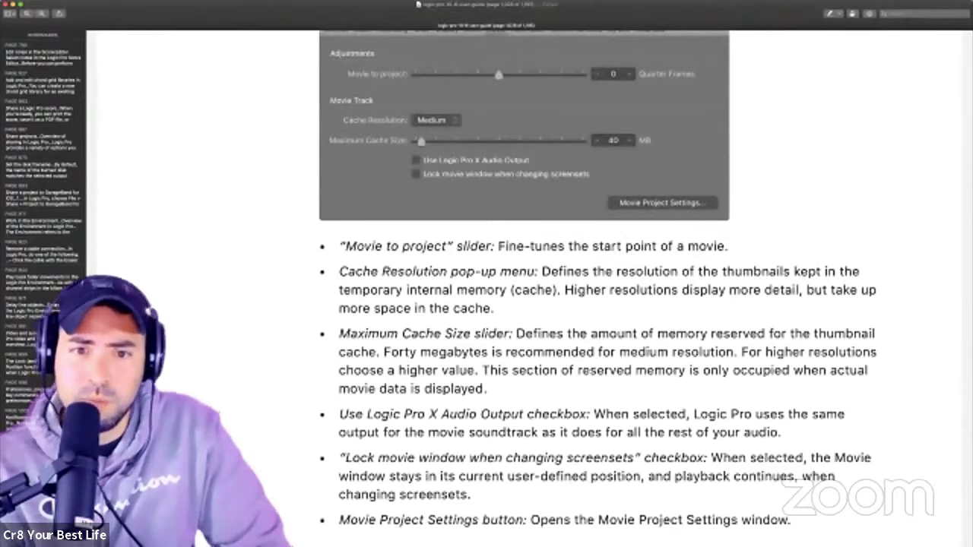
{"action": "scroll", "coordinate": [587, 289], "scroll_direction": "down", "scroll_amount": 1}
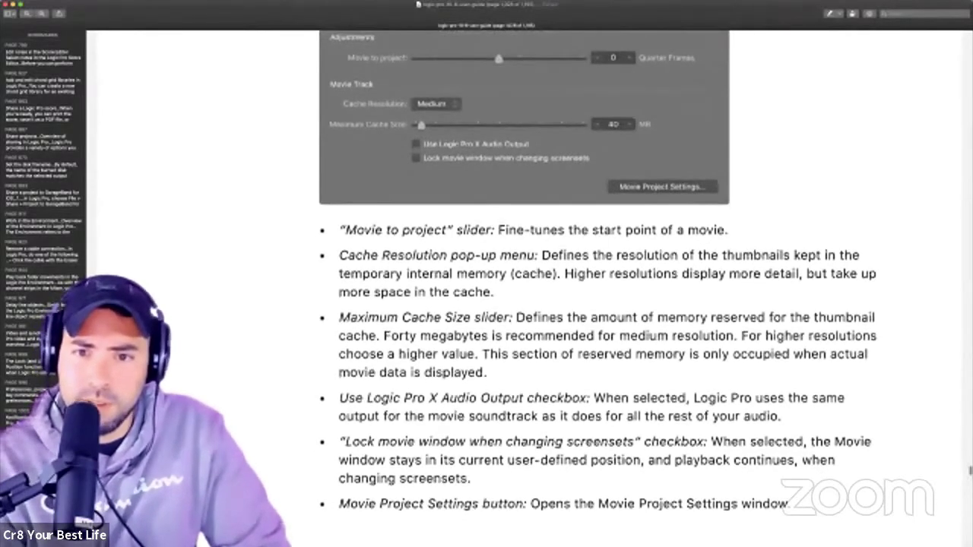
{"action": "left_click_drag", "start_coordinate": [541, 254], "coordinate": [493, 292]}
{"action": "key", "text": "ctrl+super+h"}
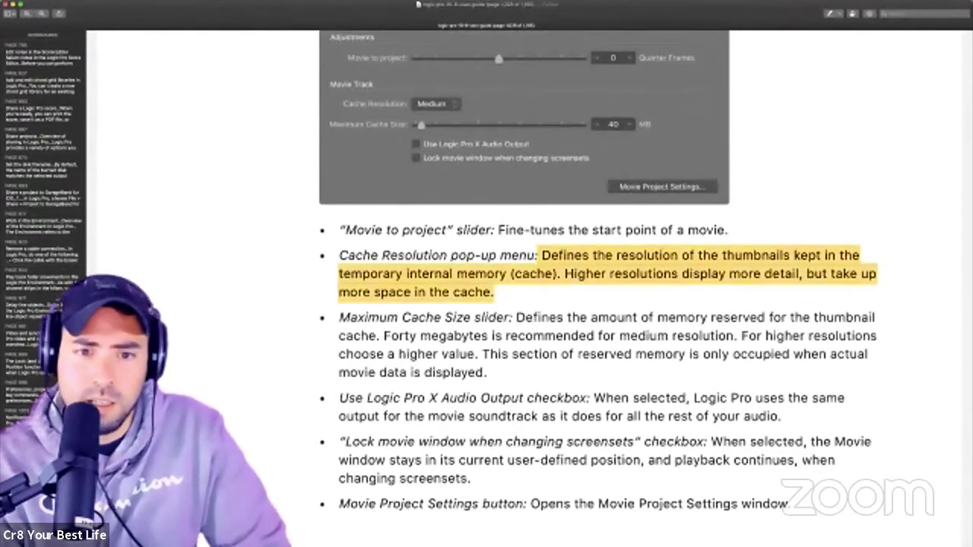
{"action": "scroll", "coordinate": [587, 289], "scroll_direction": "down", "scroll_amount": 1}
{"action": "scroll", "coordinate": [587, 288], "scroll_direction": "up", "scroll_amount": 2}
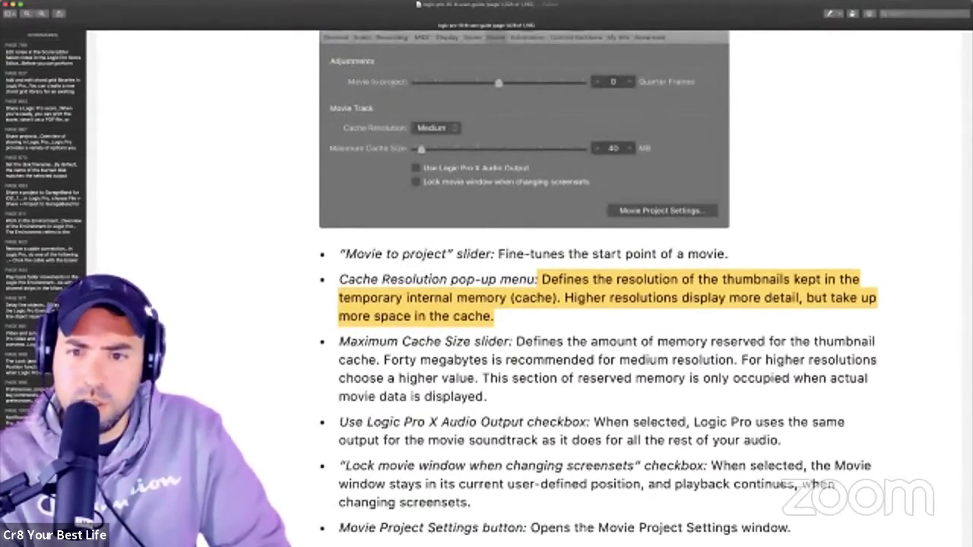
Highlight the guide's forty-megabyte recommendation for medium resolution in yellow, and select part of the Use Logic Pro X Audio Output description.
{"action": "left_click_drag", "start_coordinate": [384, 361], "coordinate": [735, 361]}
{"action": "left_click", "coordinate": [830, 14]}
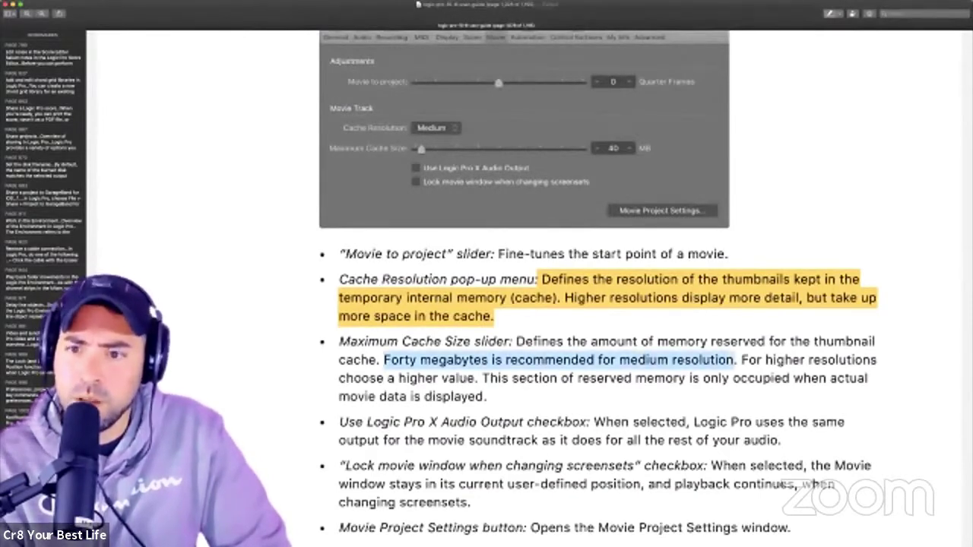
{"action": "scroll", "coordinate": [600, 304], "scroll_direction": "down", "scroll_amount": 5}
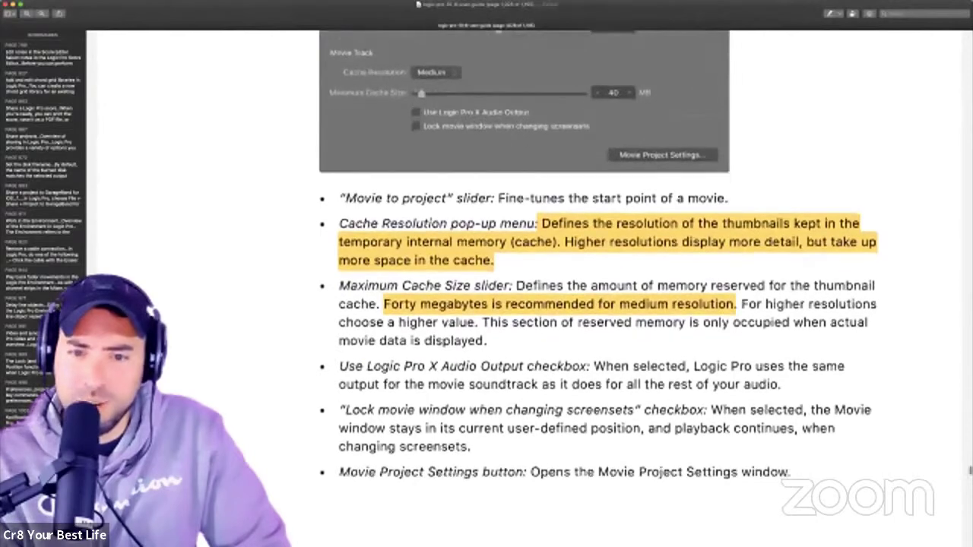
{"action": "scroll", "coordinate": [600, 305], "scroll_direction": "down", "scroll_amount": 1}
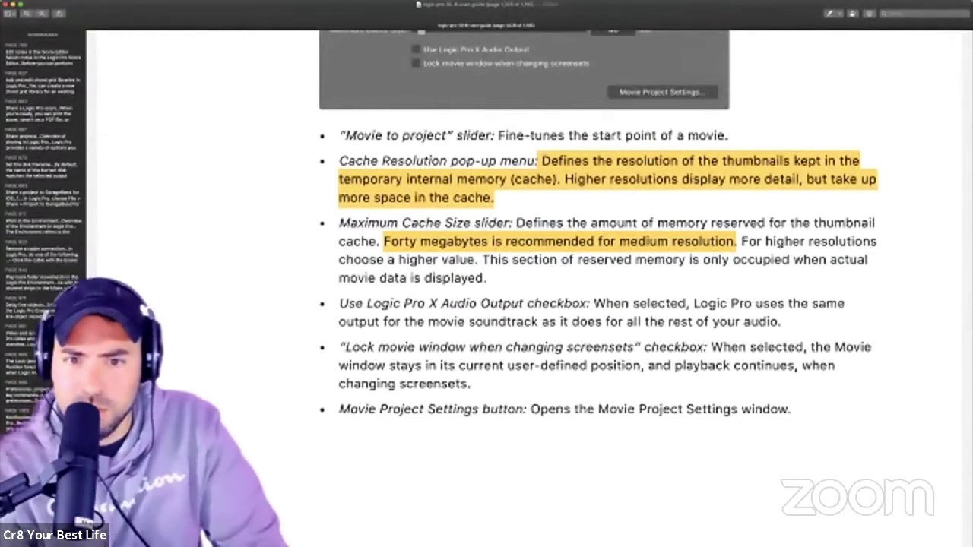
{"action": "scroll", "coordinate": [600, 304], "scroll_direction": "down", "scroll_amount": 2}
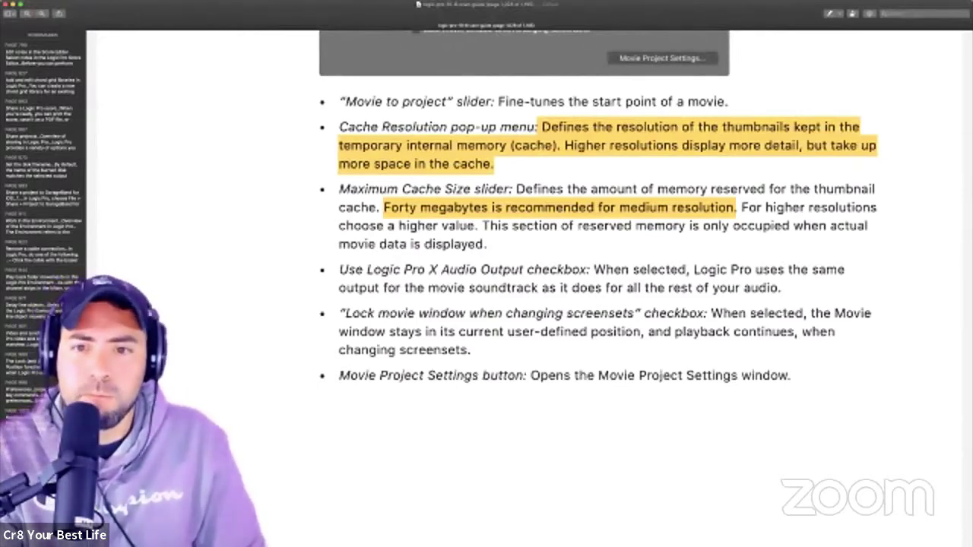
{"action": "left_click_drag", "start_coordinate": [721, 269], "coordinate": [782, 287]}
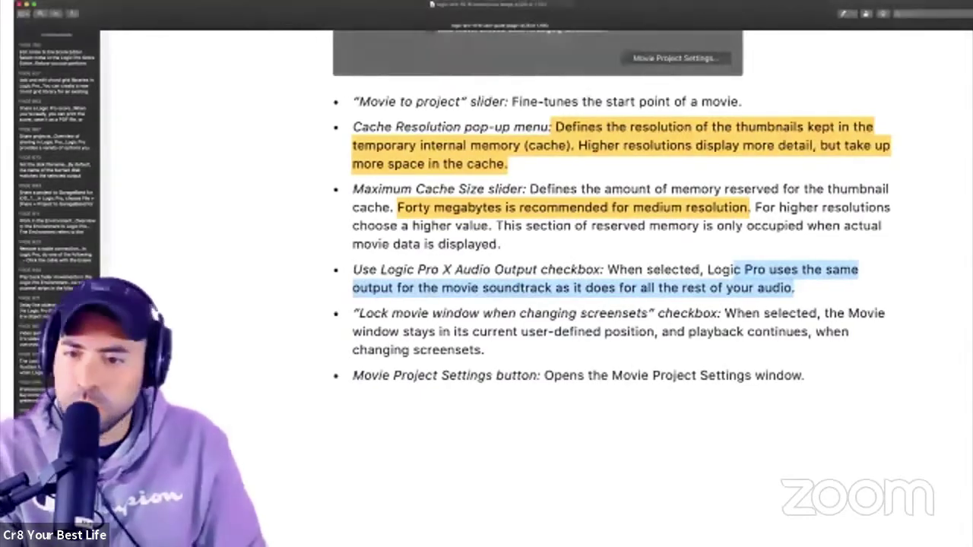
{"action": "key", "text": "super+Tab"}
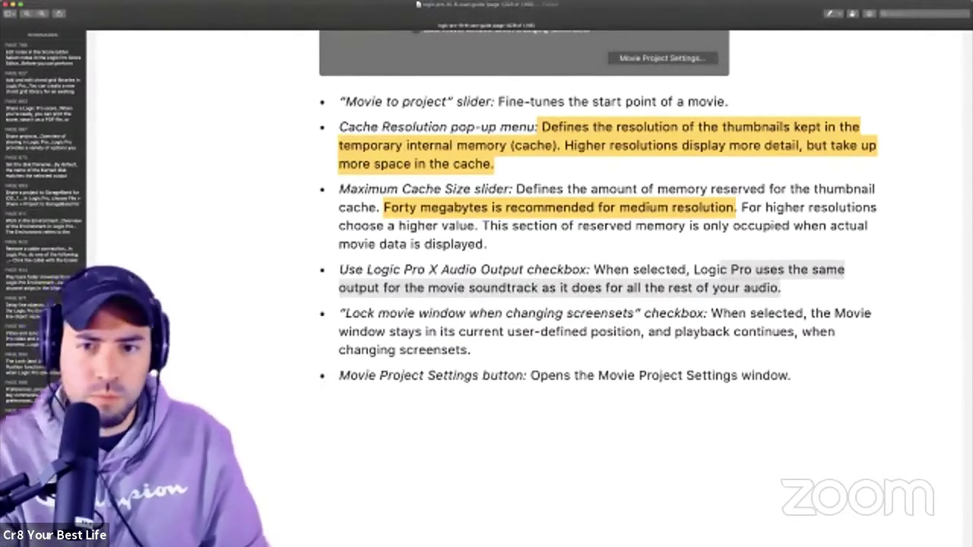
{"action": "key", "text": "ctrl+Left"}
{"action": "key", "text": "ctrl+Right"}
{"action": "key", "text": "ctrl+Right"}
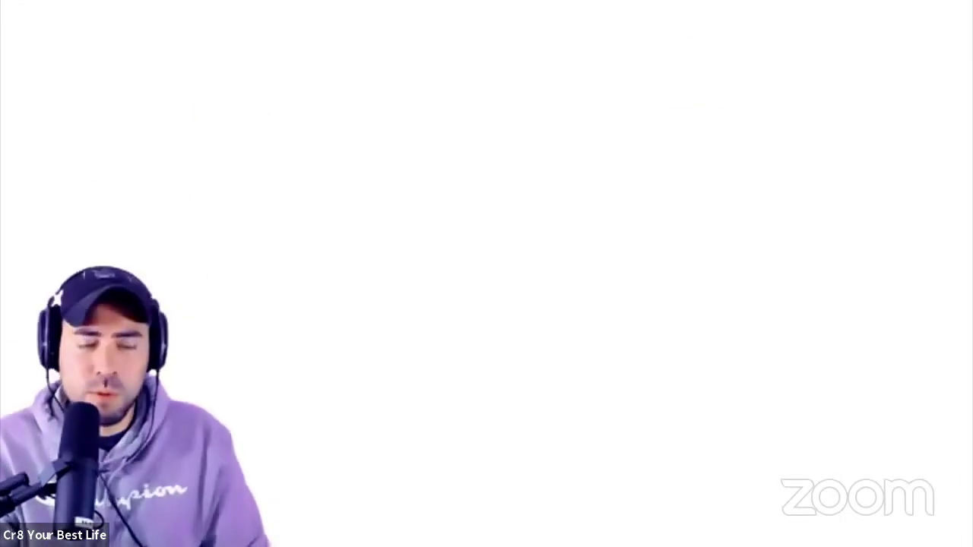
{"action": "key", "text": "ctrl+Left"}
{"action": "key", "text": "ctrl+Left"}
{"action": "key", "text": "ctrl+Right"}
{"action": "key", "text": "ctrl+Right"}
{"action": "key", "text": "ctrl+Left"}
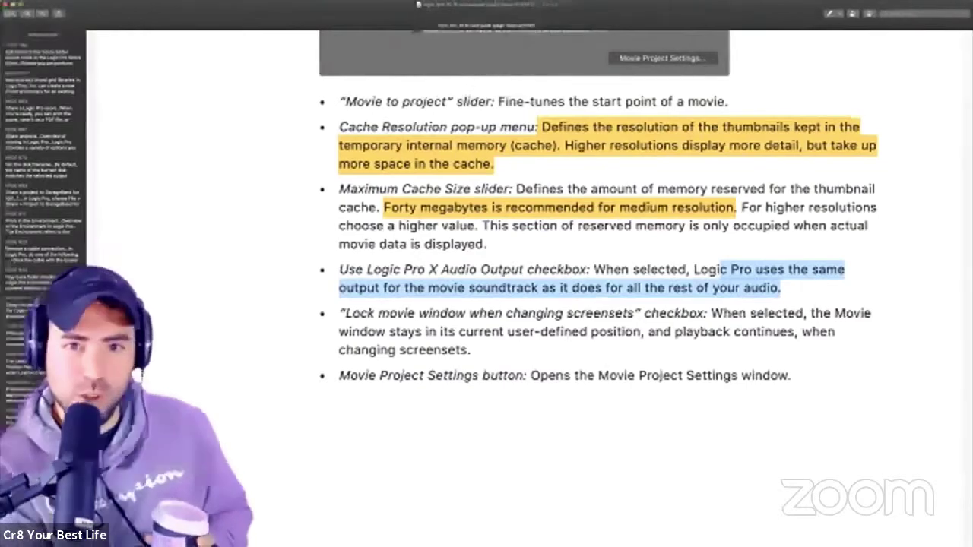
Switch to the Logic Pro User Guide PDF and strike through the whole "Use Logic Pro X Audio Output checkbox" entry.
{"action": "key", "text": "ctrl+Left"}
{"action": "key", "text": "ctrl+Right"}
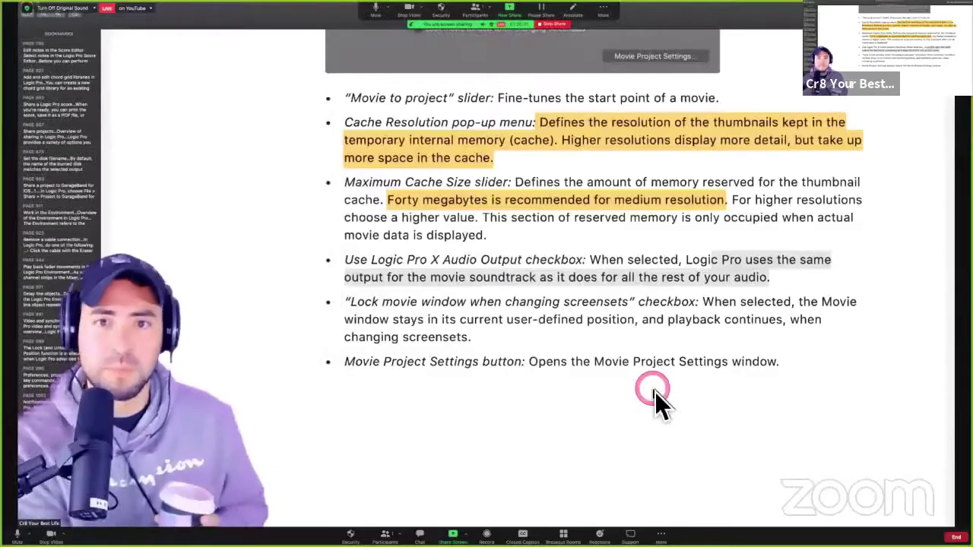
{"action": "key", "text": "ctrl+Right"}
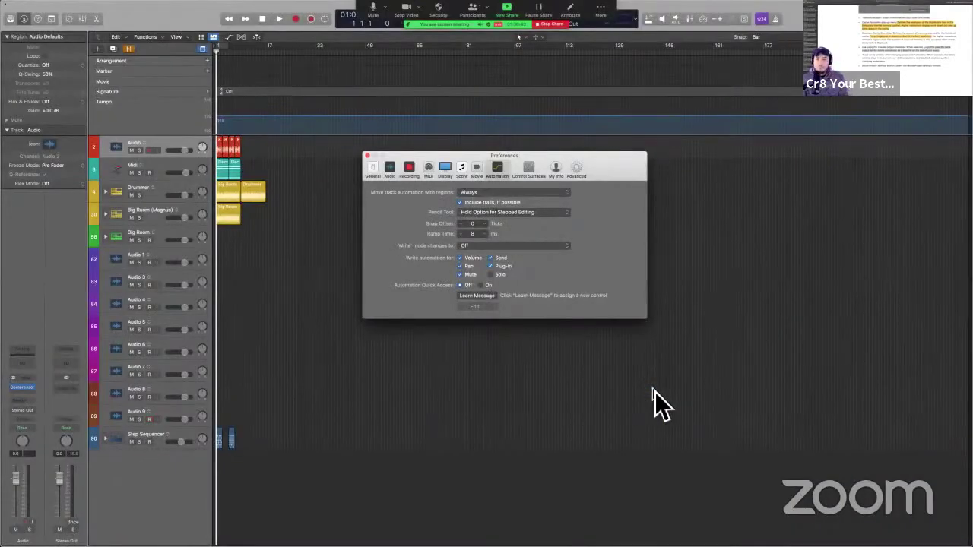
{"action": "key", "text": "ctrl+Right"}
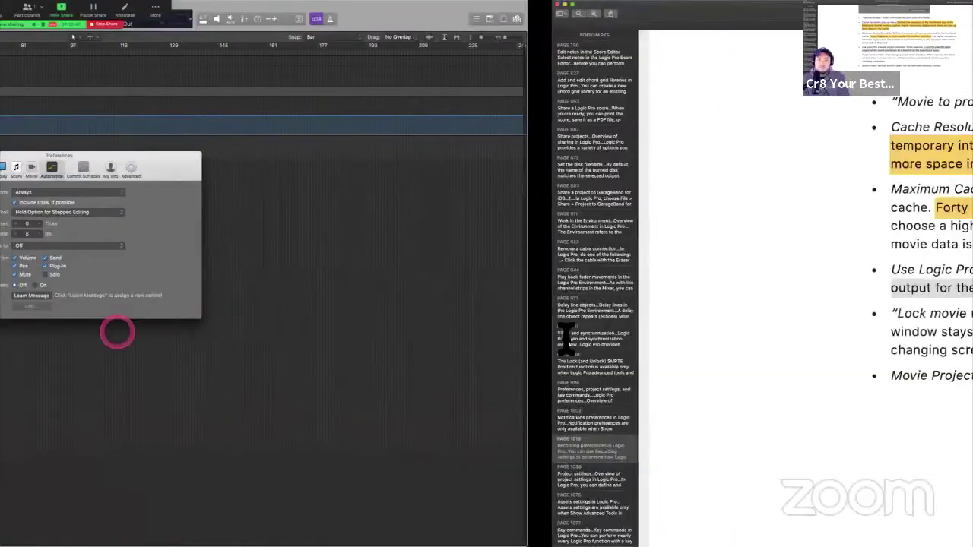
{"action": "scroll", "coordinate": [566, 338], "scroll_direction": "down", "scroll_amount": 3}
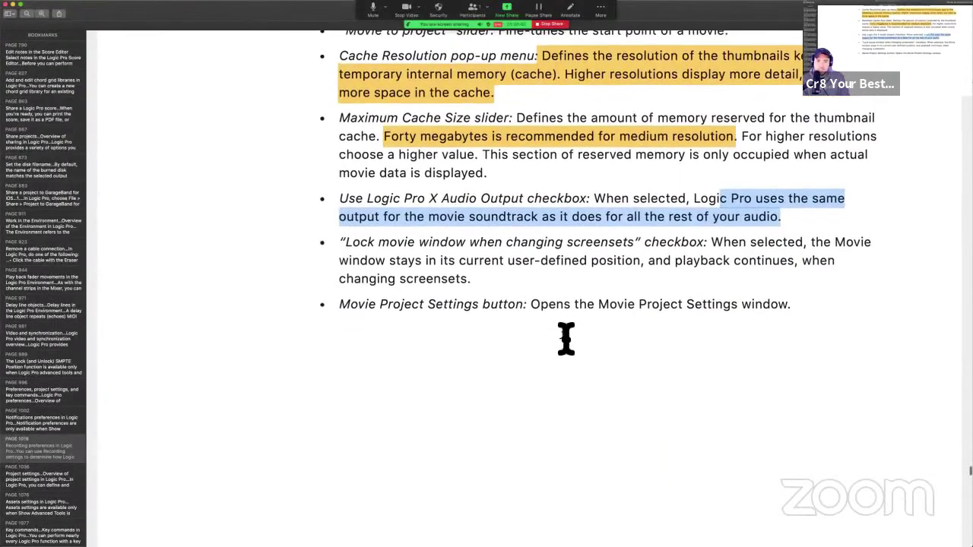
{"action": "left_click", "coordinate": [509, 217]}
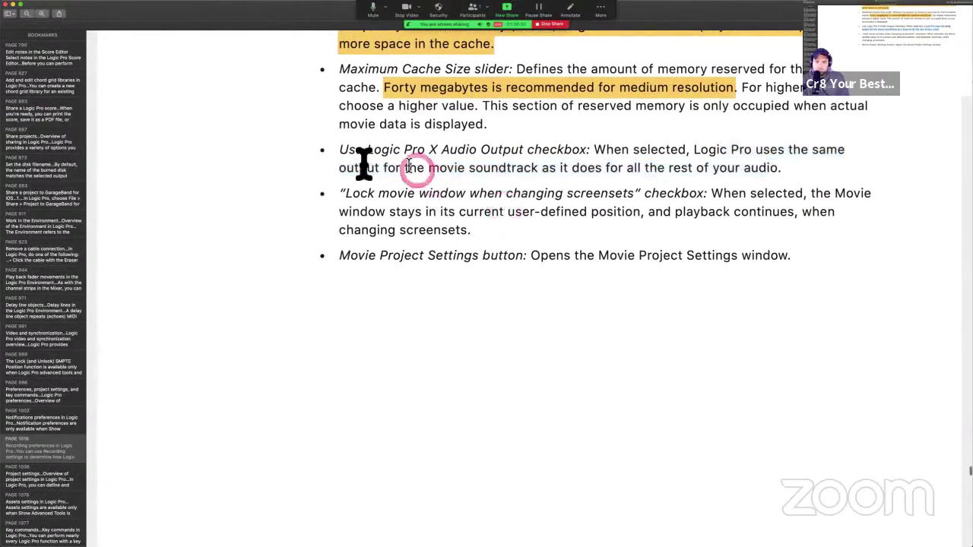
{"action": "left_click_drag", "start_coordinate": [342, 149], "coordinate": [790, 167]}
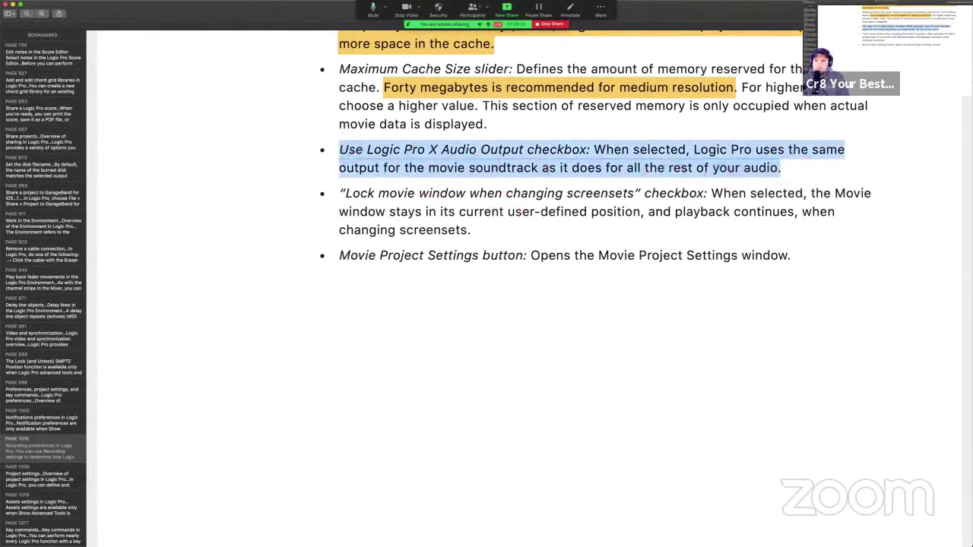
{"action": "left_click", "coordinate": [859, 83]}
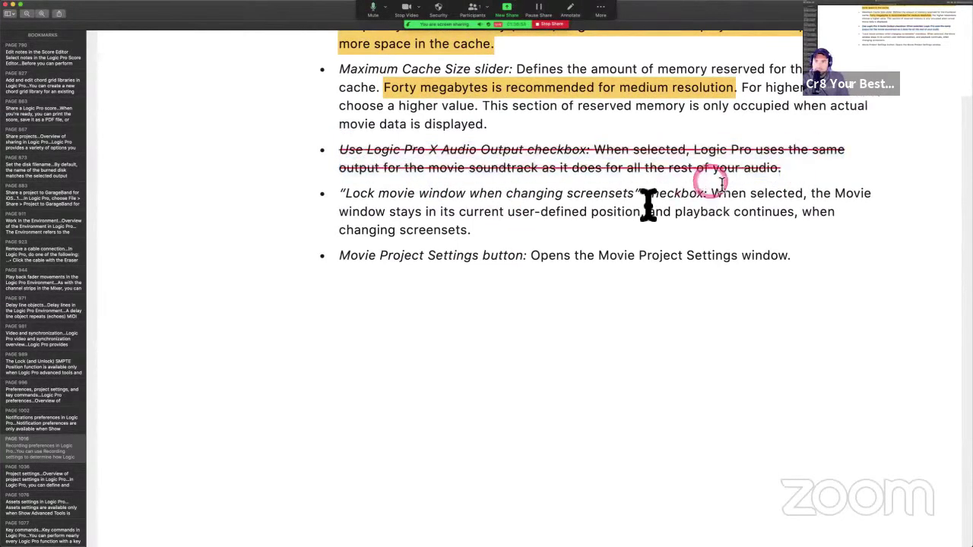
Examine the guide's "Automation preferences in Logic Pro" section and its "Move track automation with regions" options.
{"action": "scroll", "coordinate": [587, 316], "scroll_direction": "down", "scroll_amount": 5}
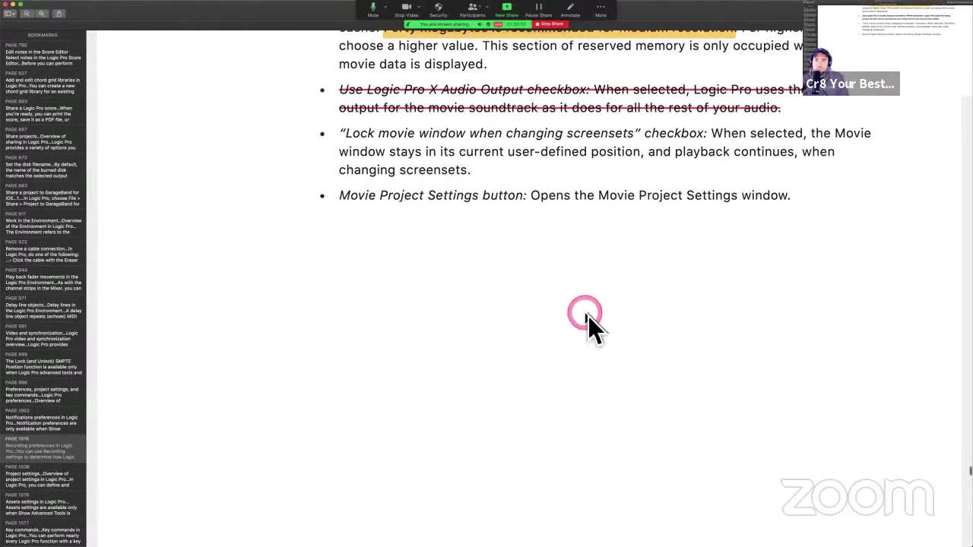
{"action": "scroll", "coordinate": [588, 316], "scroll_direction": "down", "scroll_amount": 5}
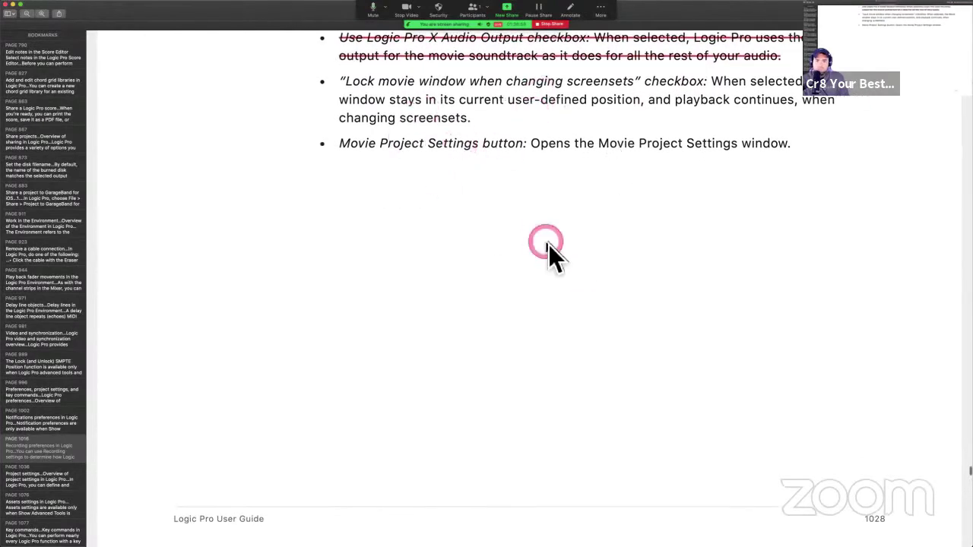
{"action": "scroll", "coordinate": [548, 244], "scroll_direction": "down", "scroll_amount": 15}
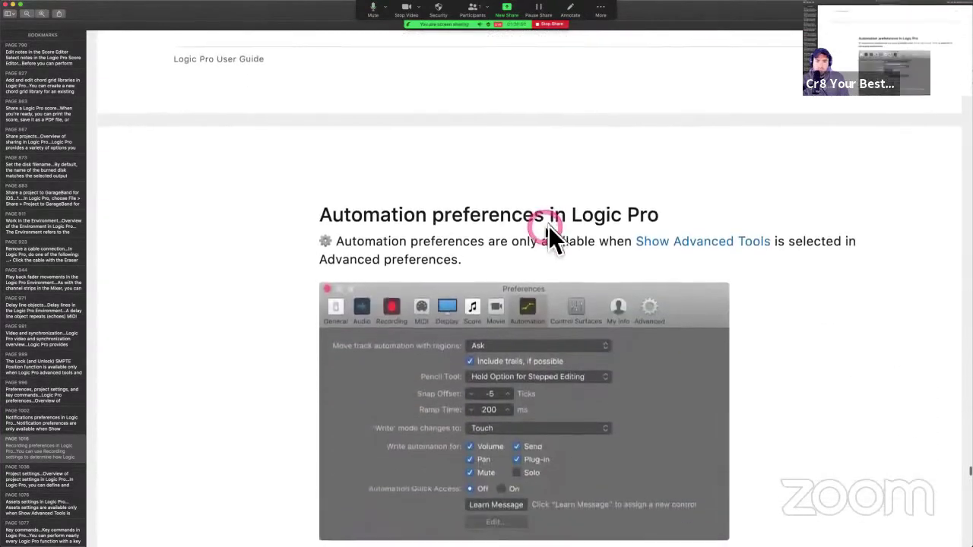
{"action": "scroll", "coordinate": [548, 232], "scroll_direction": "down", "scroll_amount": 3}
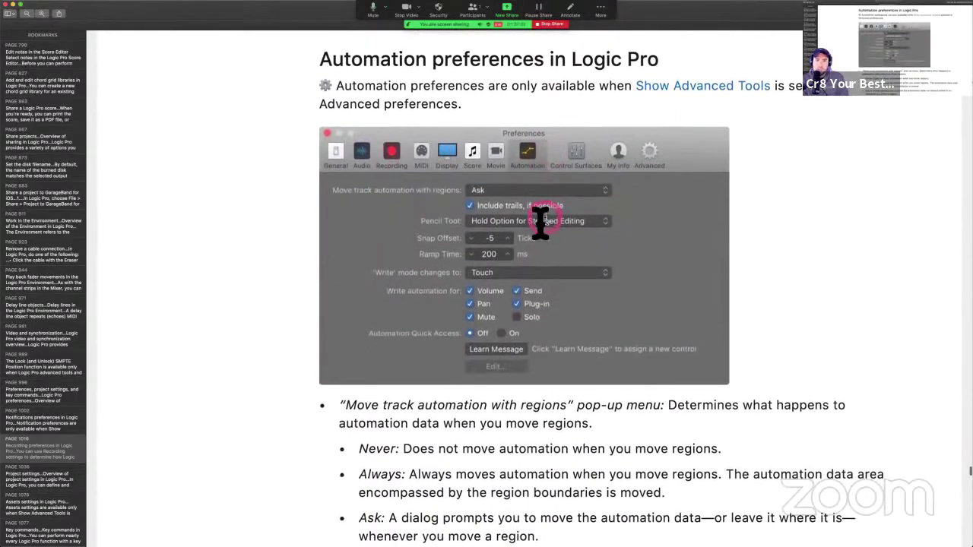
{"action": "scroll", "coordinate": [534, 204], "scroll_direction": "down", "scroll_amount": 5}
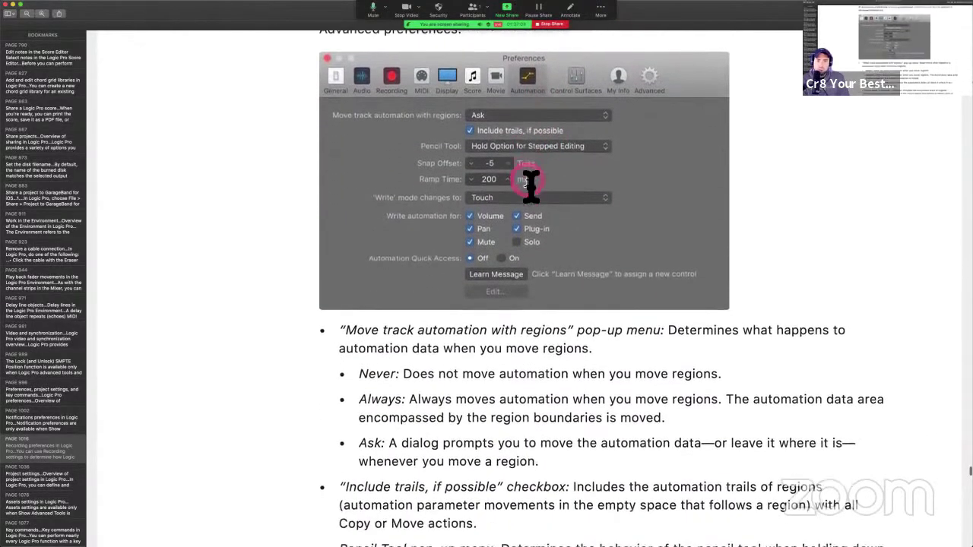
Switch to Logic Pro and set "Move track automation with regions" to Ask in the Automation preferences.
{"action": "key", "text": "ctrl+Left"}
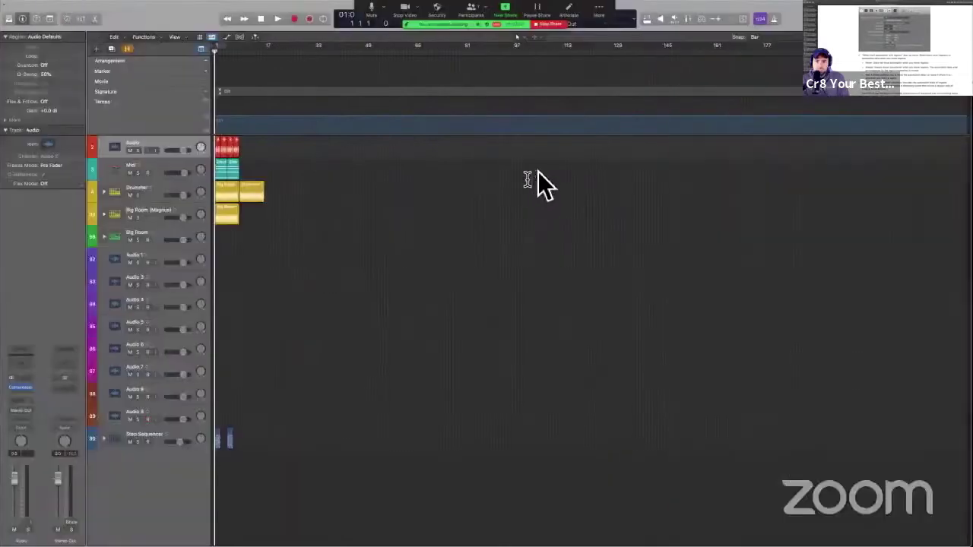
{"action": "left_click_drag", "start_coordinate": [551, 173], "coordinate": [730, 199]}
{"action": "left_click", "coordinate": [729, 228]}
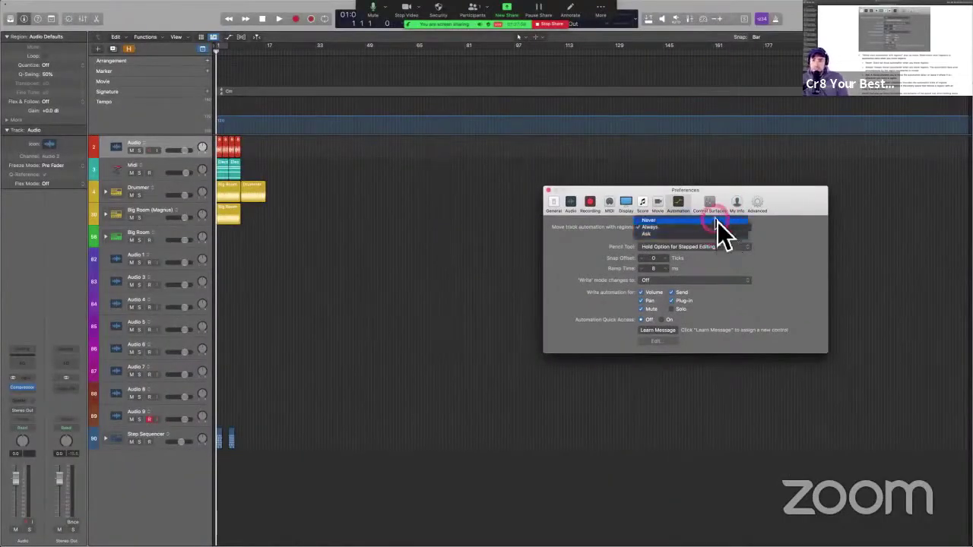
{"action": "left_click", "coordinate": [717, 227]}
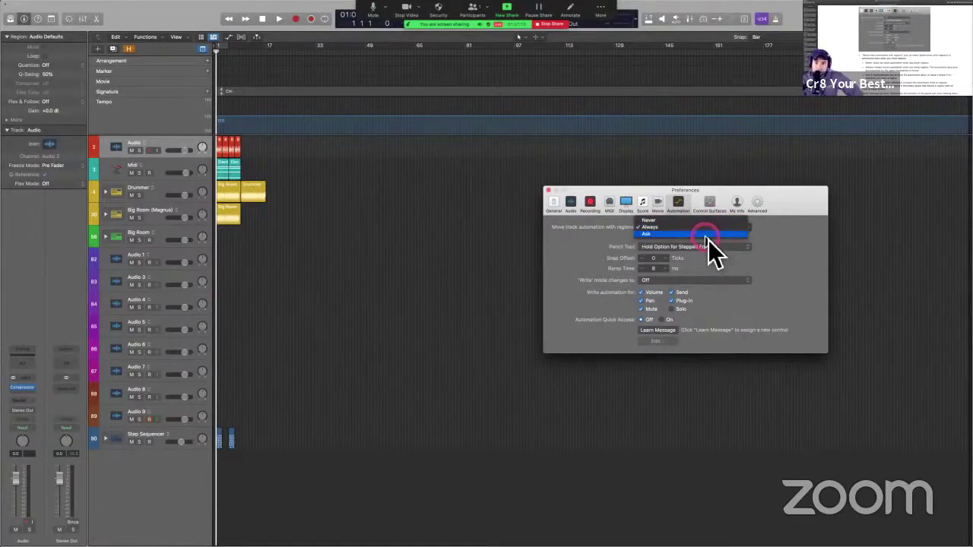
{"action": "left_click", "coordinate": [706, 235]}
{"action": "left_click", "coordinate": [665, 268]}
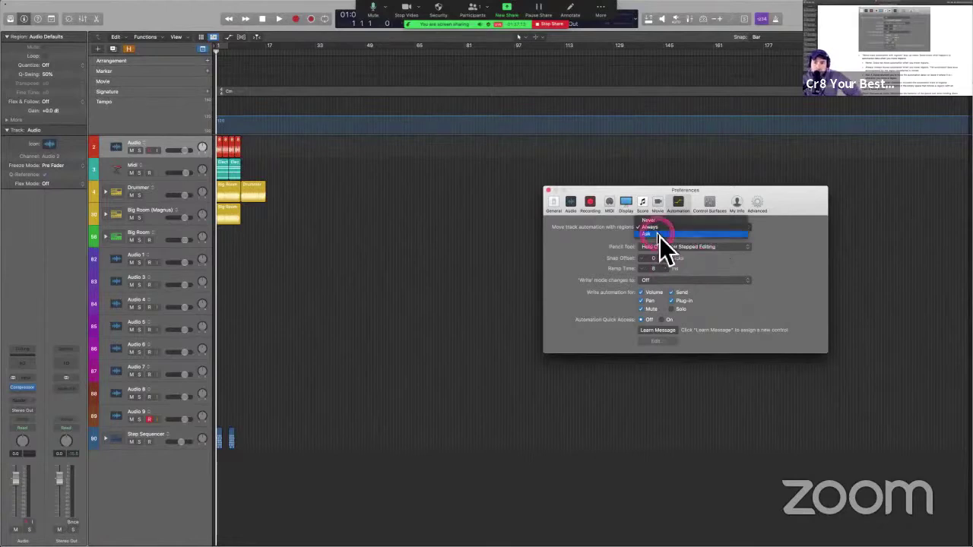
{"action": "left_click", "coordinate": [658, 236]}
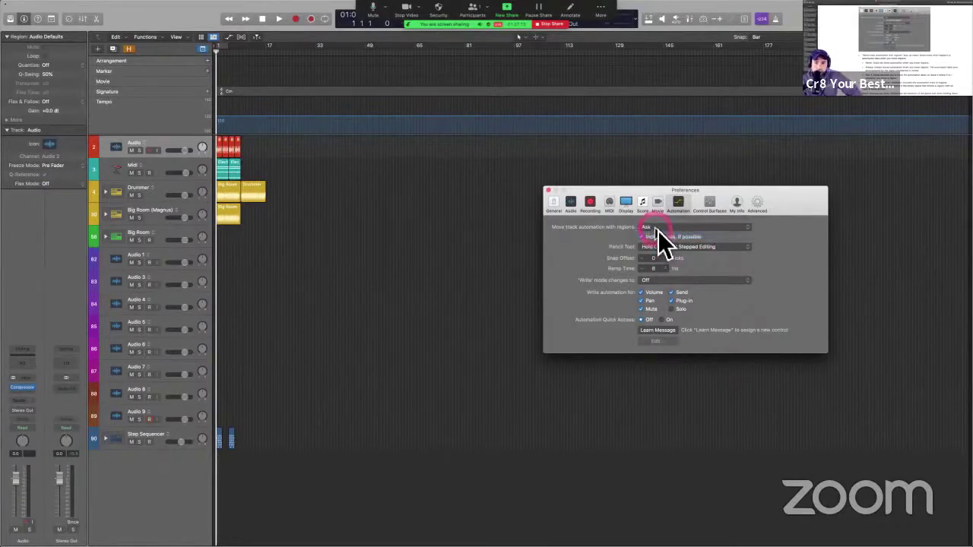
Review the Never, Always and Ask choices of the Mix command Move Track Automation with Regions, keeping the current choice.
{"action": "mouse_move", "coordinate": [178, 15]}
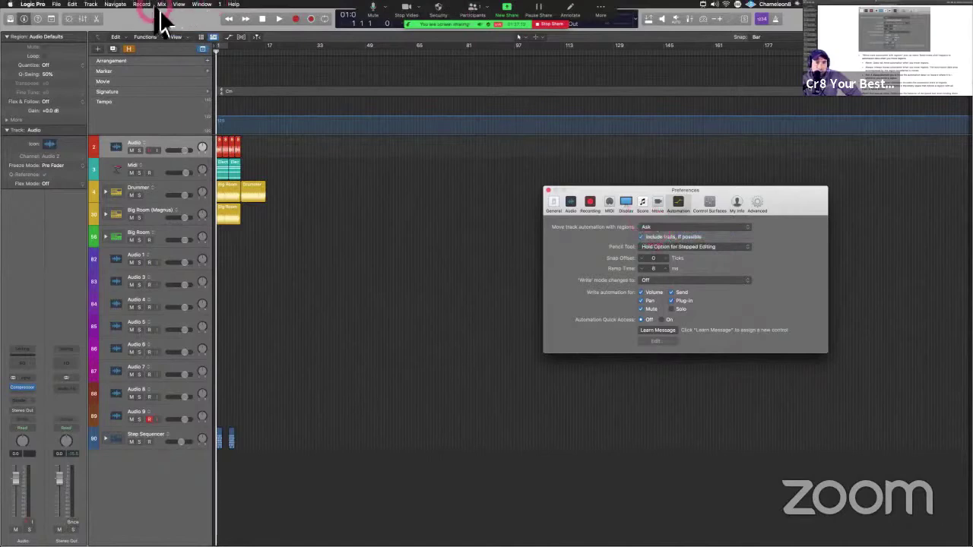
{"action": "left_click", "coordinate": [163, 5]}
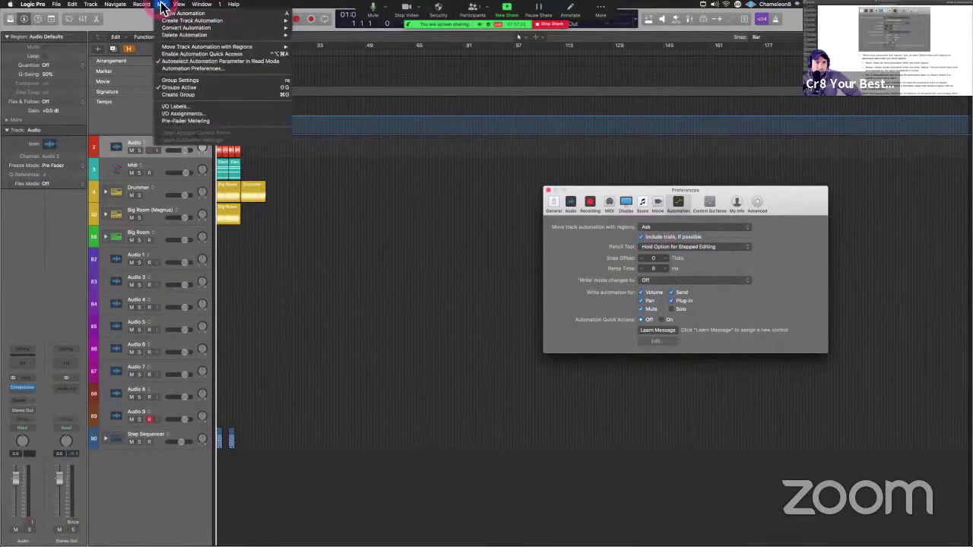
{"action": "left_click", "coordinate": [232, 48]}
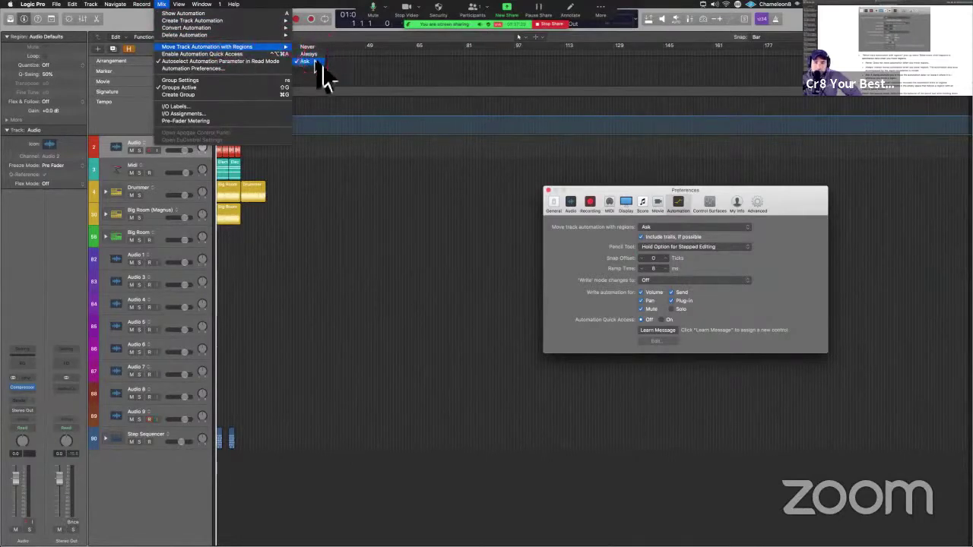
{"action": "left_click", "coordinate": [310, 54]}
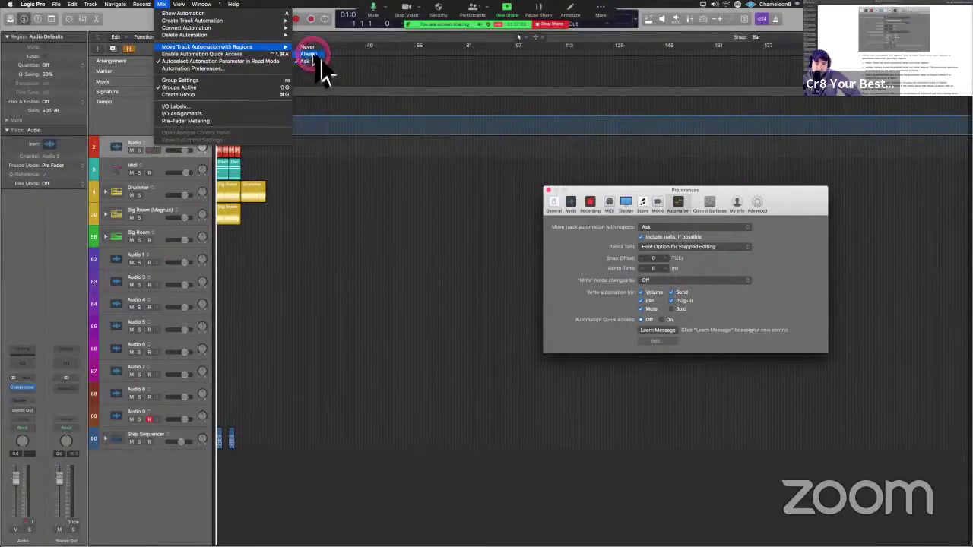
{"action": "left_click", "coordinate": [311, 47]}
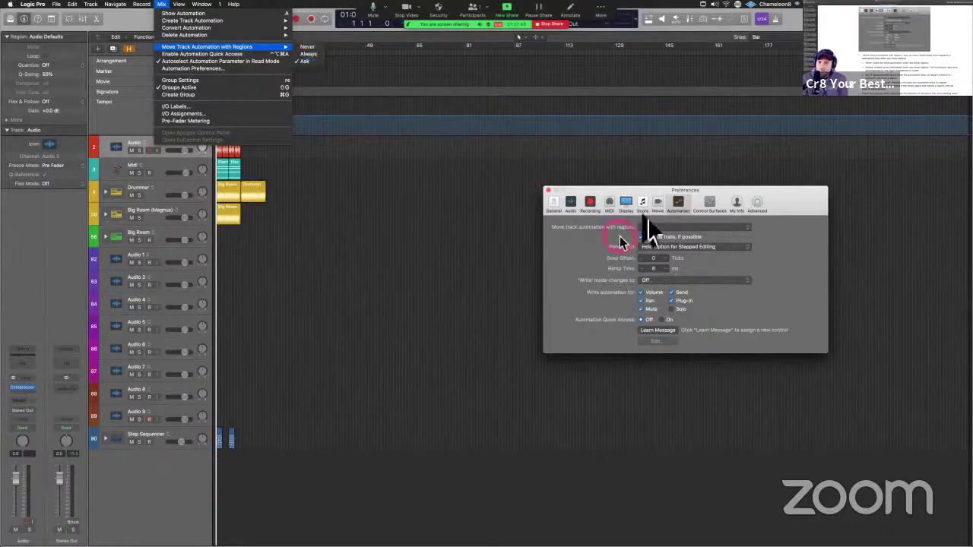
{"action": "left_click", "coordinate": [776, 203]}
{"action": "left_click_drag", "start_coordinate": [788, 202], "coordinate": [597, 191]}
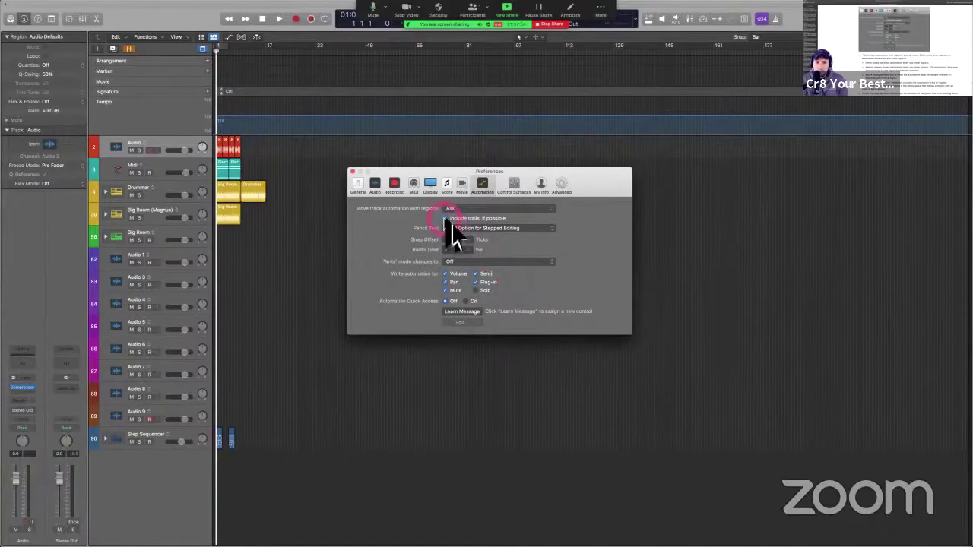
Switch to the user guide and read the descriptions of "Move track automation with regions" and "Include trails, if possible".
{"action": "key", "text": "ctrl+Right"}
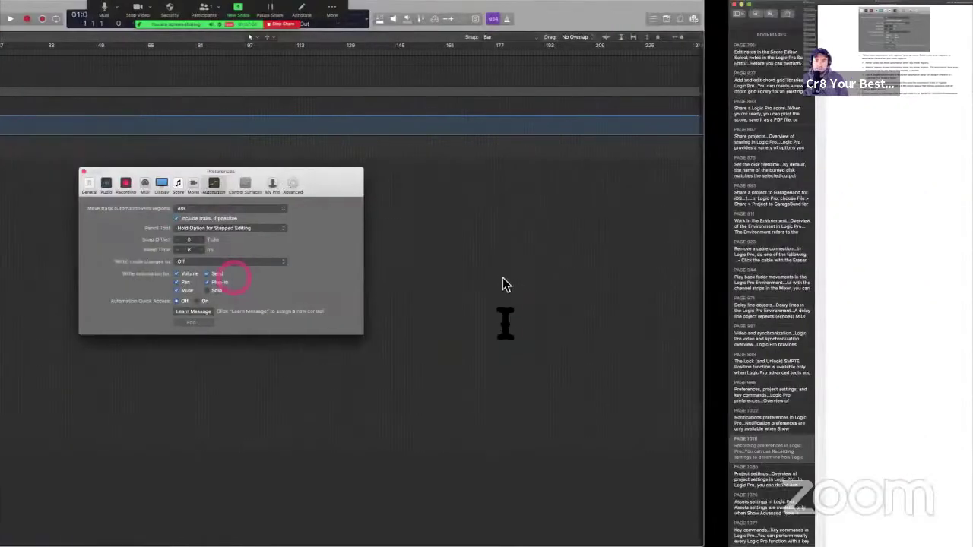
{"action": "scroll", "coordinate": [504, 380], "scroll_direction": "down", "scroll_amount": 2}
{"action": "scroll", "coordinate": [504, 377], "scroll_direction": "down", "scroll_amount": 7}
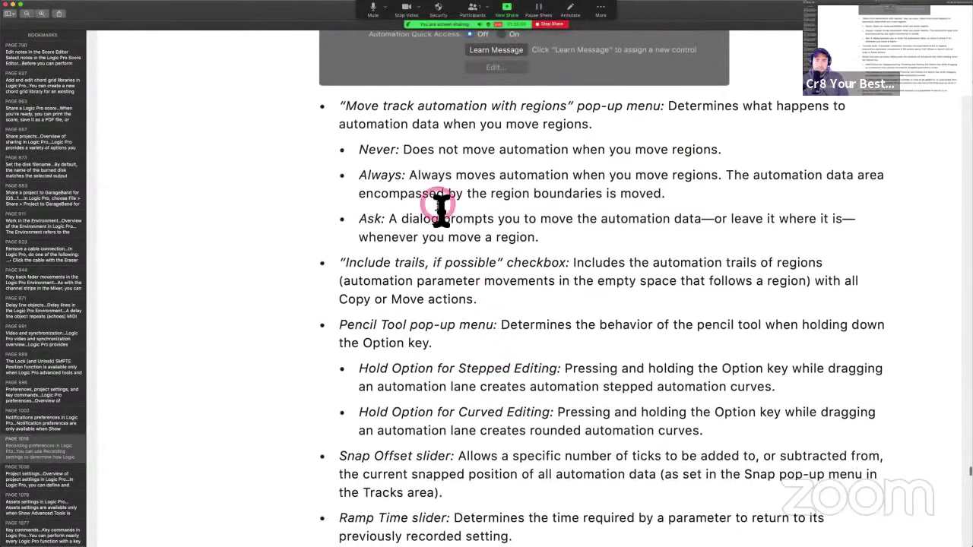
Return to Logic Pro, show track automation and draw a freehand volume dip with the Pencil tool over the Audio track's last region.
{"action": "key", "text": "ctrl+Left"}
{"action": "scroll", "coordinate": [306, 203], "scroll_direction": "up", "scroll_amount": 5}
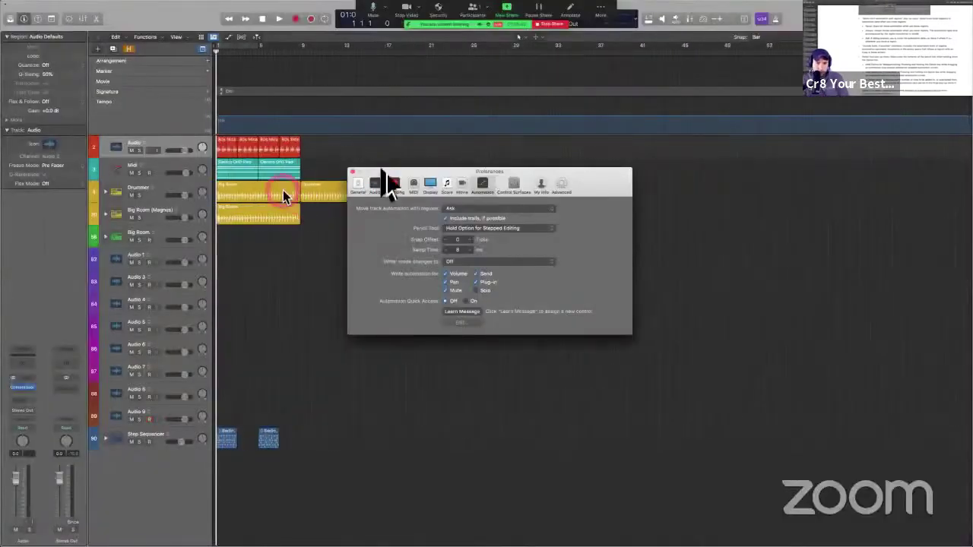
{"action": "left_click", "coordinate": [283, 196]}
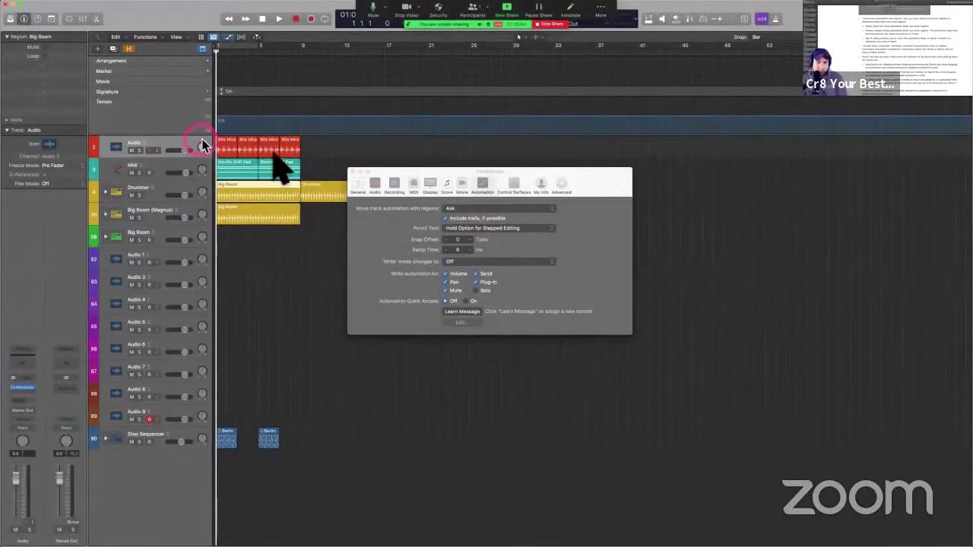
{"action": "key", "text": "a"}
{"action": "left_click", "coordinate": [280, 156]}
{"action": "scroll", "coordinate": [282, 159], "scroll_direction": "up", "scroll_amount": 2}
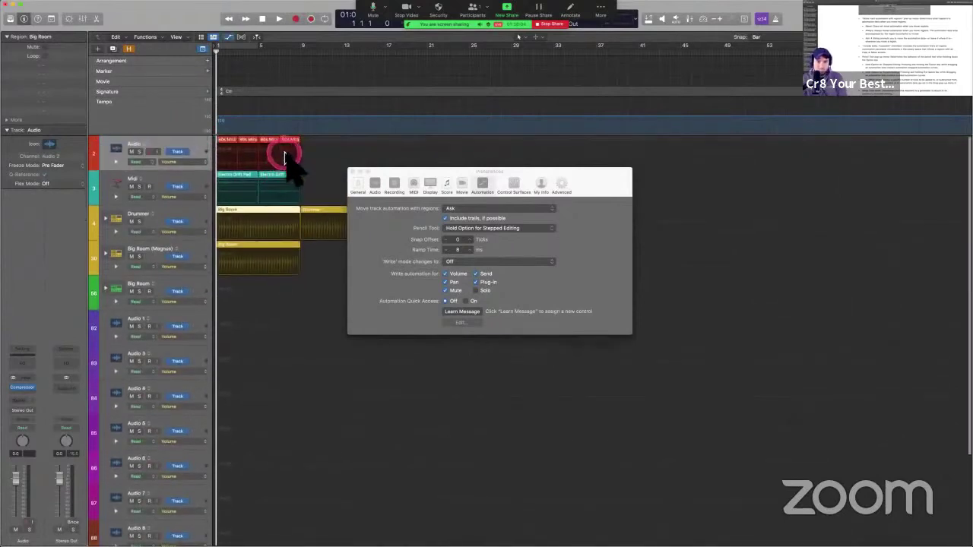
{"action": "left_click", "coordinate": [286, 157]}
{"action": "right_click", "coordinate": [285, 154]}
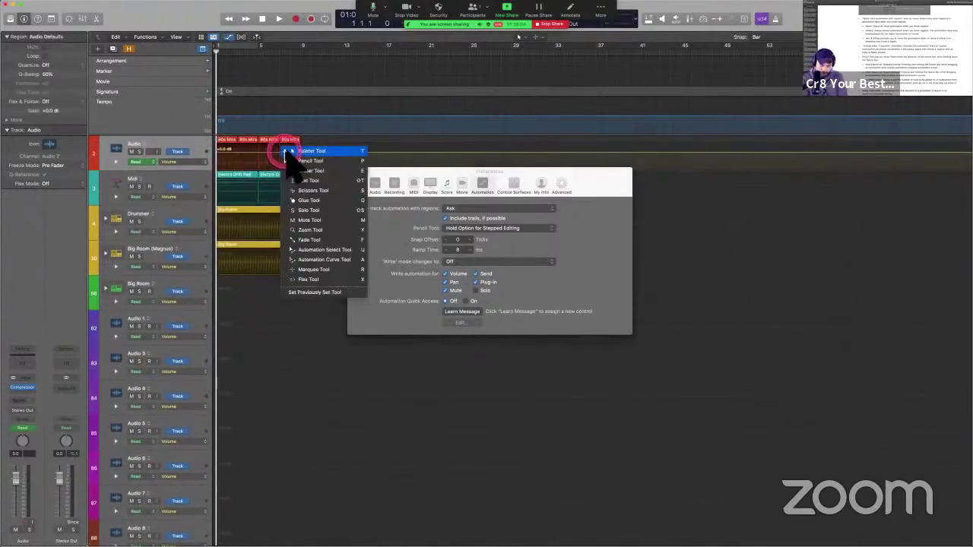
{"action": "left_click", "coordinate": [300, 164]}
{"action": "left_click_drag", "start_coordinate": [281, 156], "coordinate": [313, 159]}
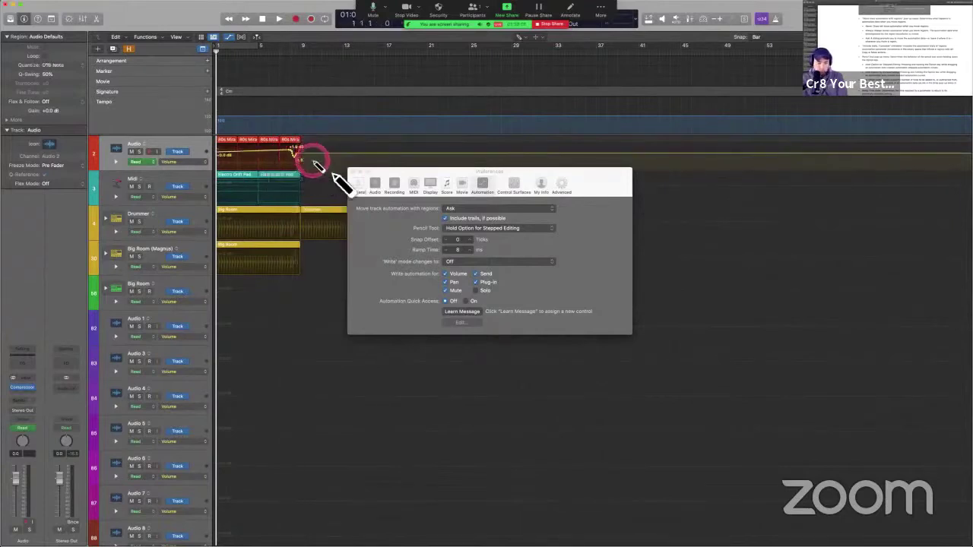
Hide automation and copy the last region on the Audio track to bar 21, including its automation data.
{"action": "key", "text": "a"}
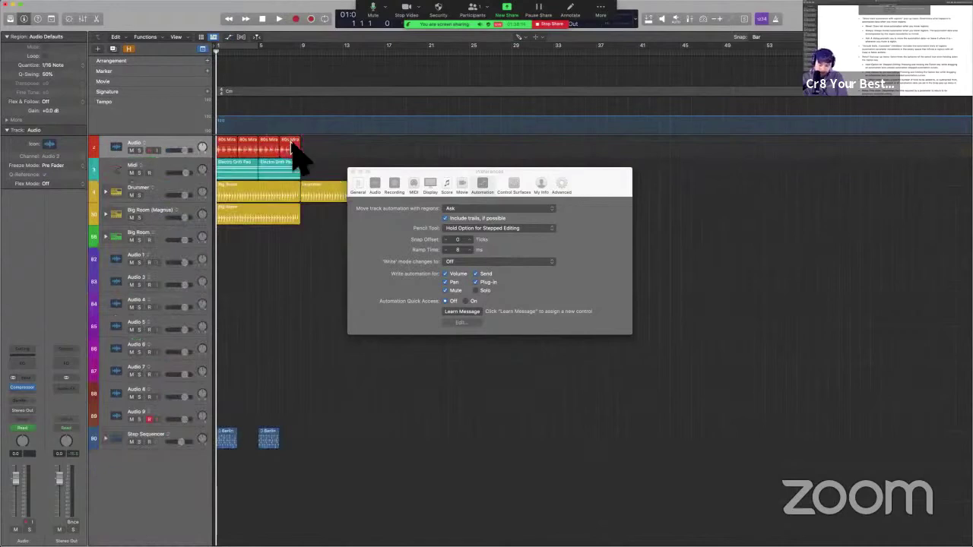
{"action": "left_click_drag", "start_coordinate": [292, 146], "coordinate": [434, 152]}
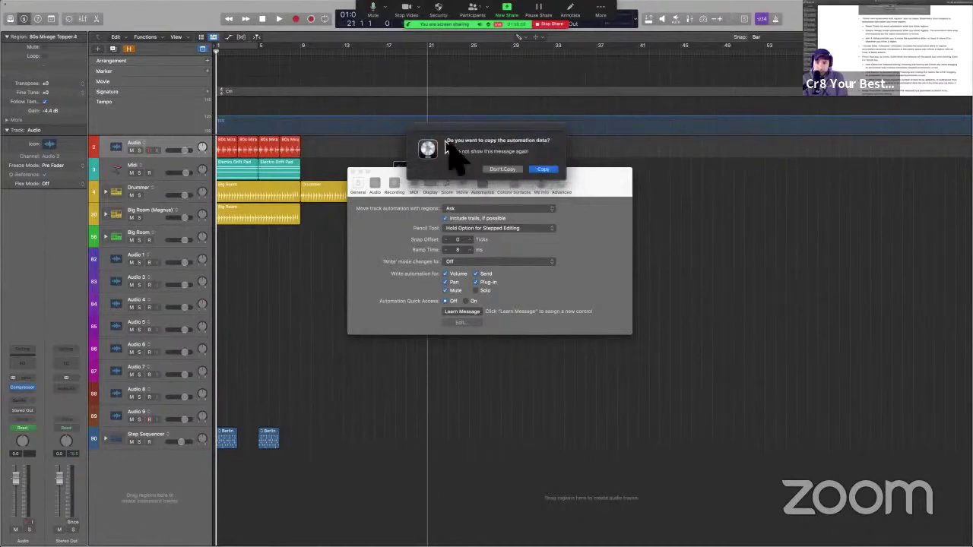
{"action": "left_click", "coordinate": [544, 170]}
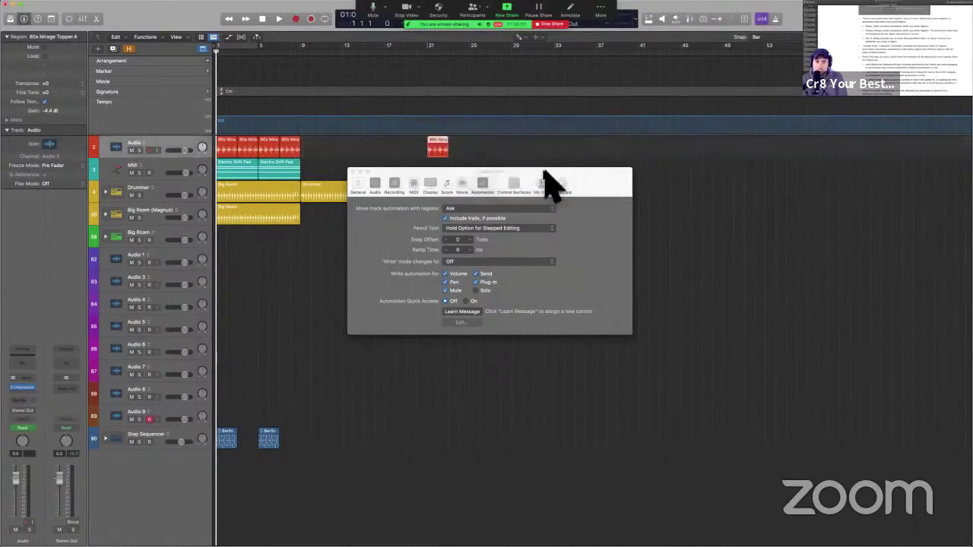
Move the preferences window clear of the tracks and briefly show automation to check the volume curve on the copied region.
{"action": "left_click_drag", "start_coordinate": [601, 190], "coordinate": [661, 266]}
{"action": "key", "text": "a"}
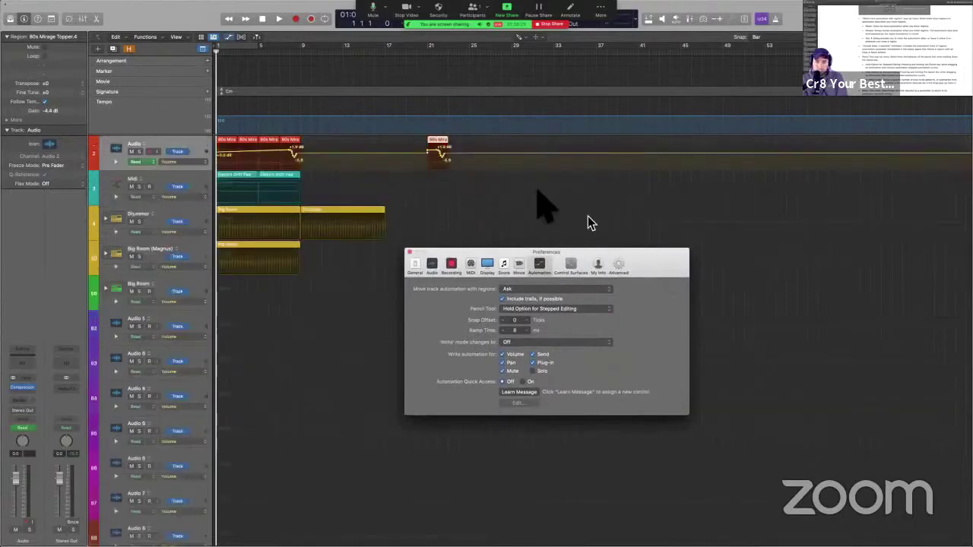
{"action": "key", "text": "a"}
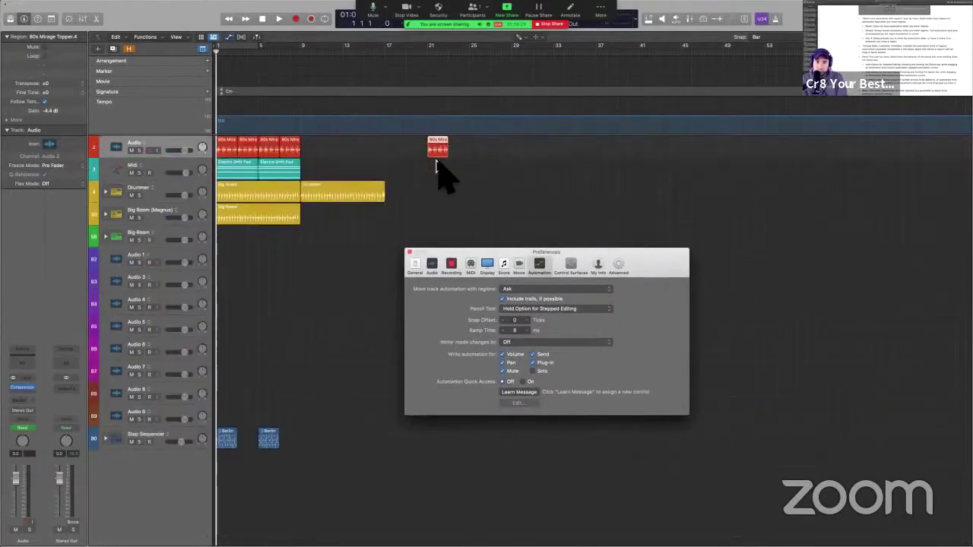
Undo the region copy at bar 21 and reread the "Include trails, if possible" description in the user guide.
{"action": "key", "text": "super+z"}
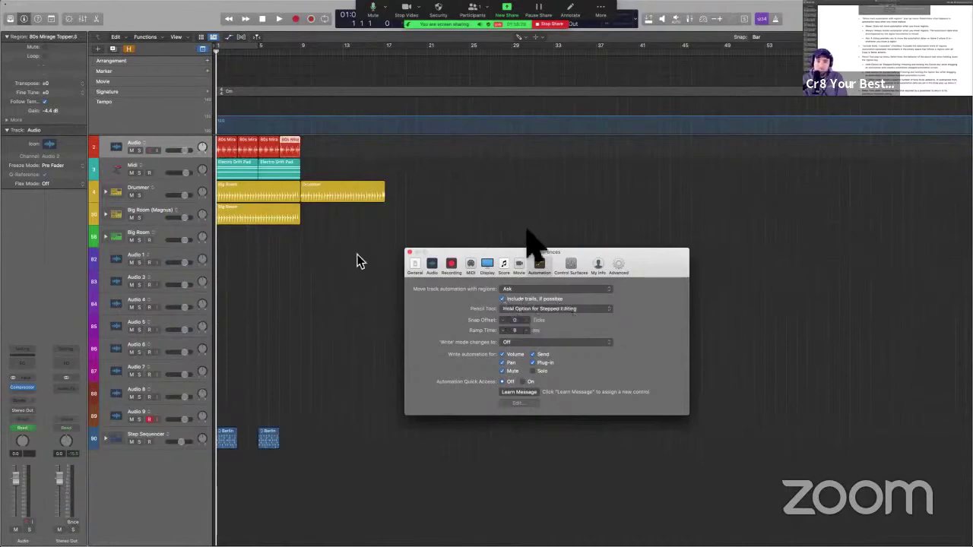
{"action": "key", "text": "ctrl+Right"}
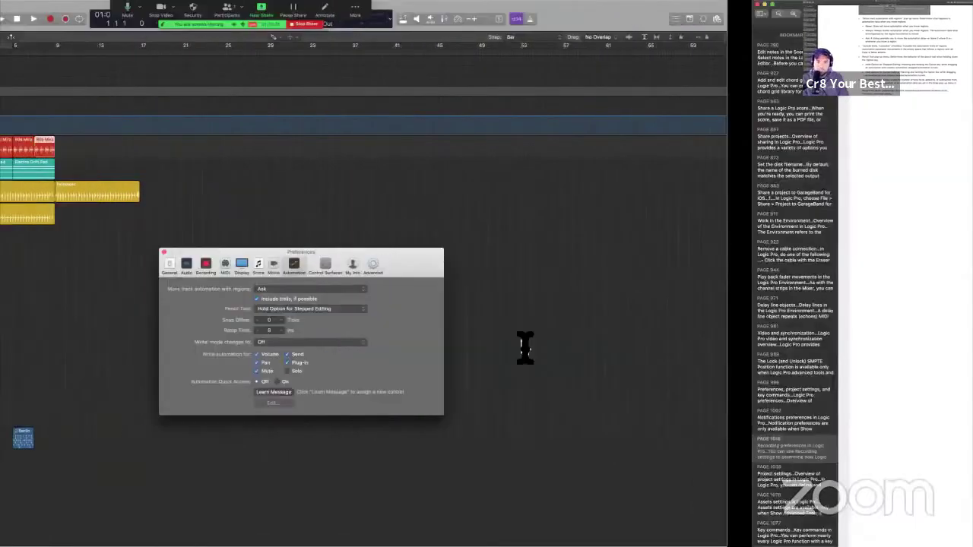
{"action": "scroll", "coordinate": [398, 261], "scroll_direction": "down", "scroll_amount": 1}
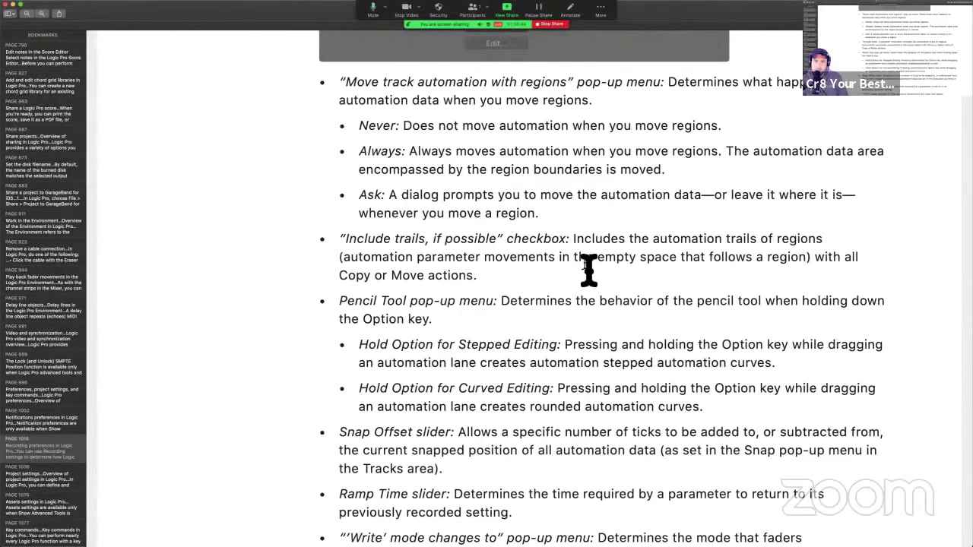
{"action": "key", "text": "ctrl+Left"}
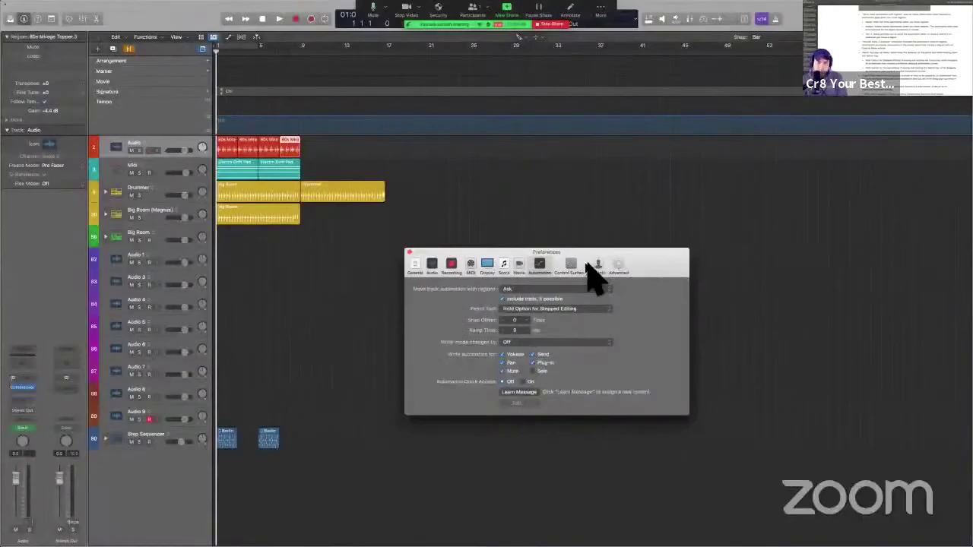
Show track automation in Logic Pro and draw a steep freehand volume drop at the end of the Audio track's last region.
{"action": "key", "text": "a"}
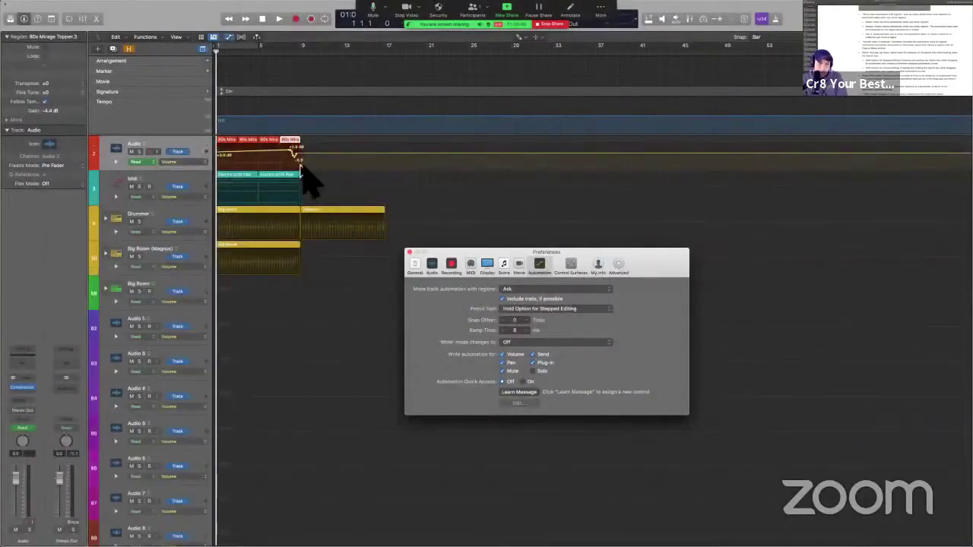
{"action": "left_click", "coordinate": [385, 228]}
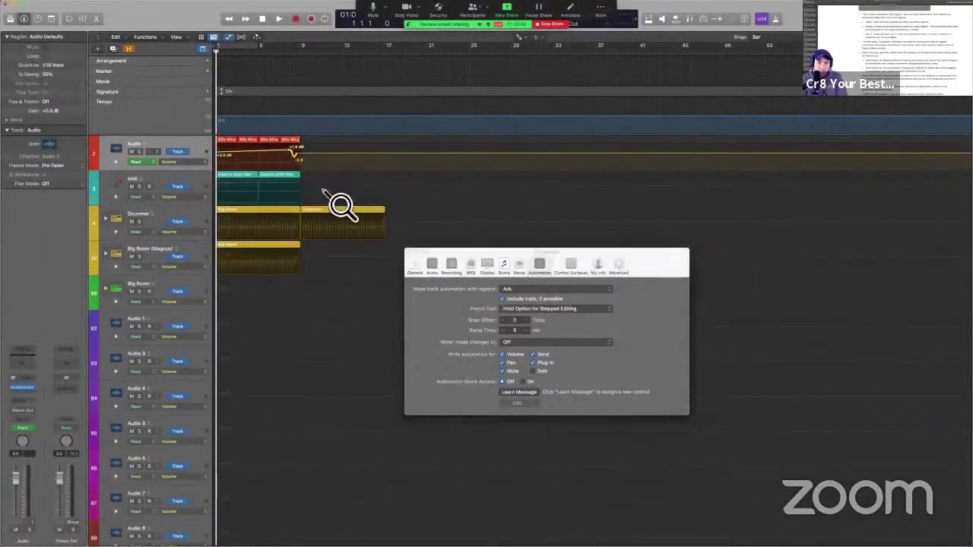
{"action": "left_click_drag", "start_coordinate": [340, 205], "coordinate": [245, 124]}
{"action": "left_click_drag", "start_coordinate": [614, 261], "coordinate": [783, 443]}
{"action": "left_click", "coordinate": [725, 266]}
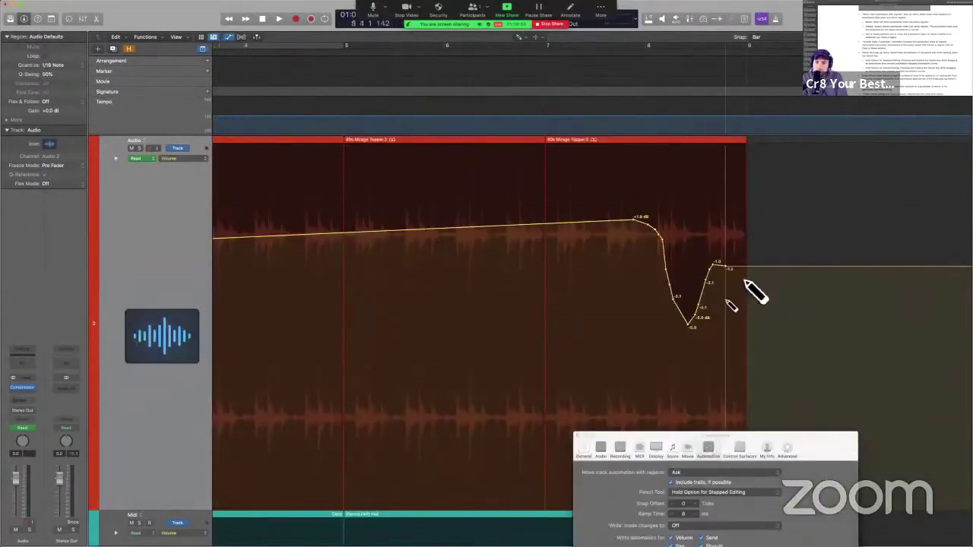
{"action": "mouse_move", "coordinate": [745, 280]}
{"action": "left_mouse_down"}
{"action": "mouse_move", "coordinate": [756, 485]}
{"action": "mouse_move", "coordinate": [739, 493]}
{"action": "left_mouse_up"}
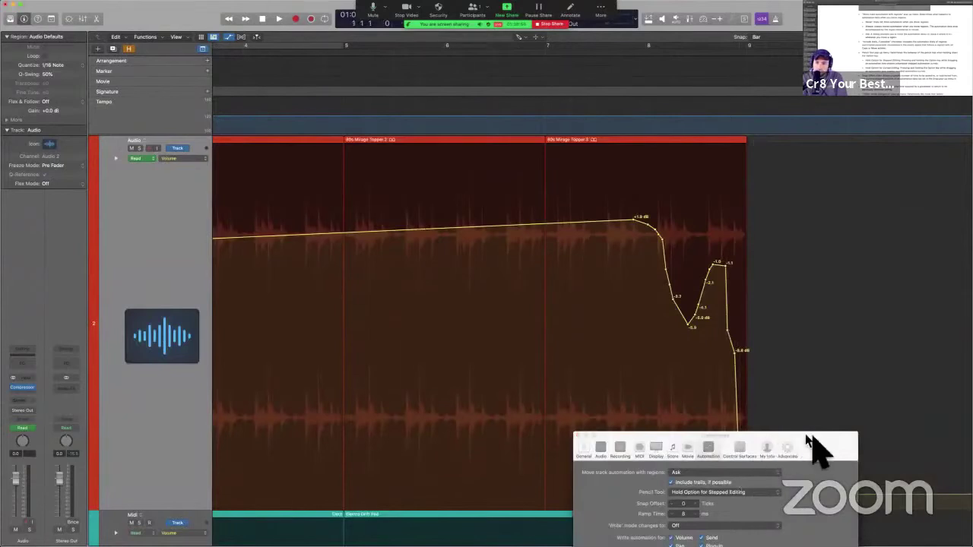
Hide automation, copy the Audio track's last region with its automation data to bar 11, and show automation to inspect the copied curve.
{"action": "left_click_drag", "start_coordinate": [807, 438], "coordinate": [452, 281]}
{"action": "key", "text": "a"}
{"action": "left_click", "coordinate": [683, 254]}
{"action": "key", "text": "super+Left"}
{"action": "key", "text": "super+Left"}
{"action": "key", "text": "super+Left"}
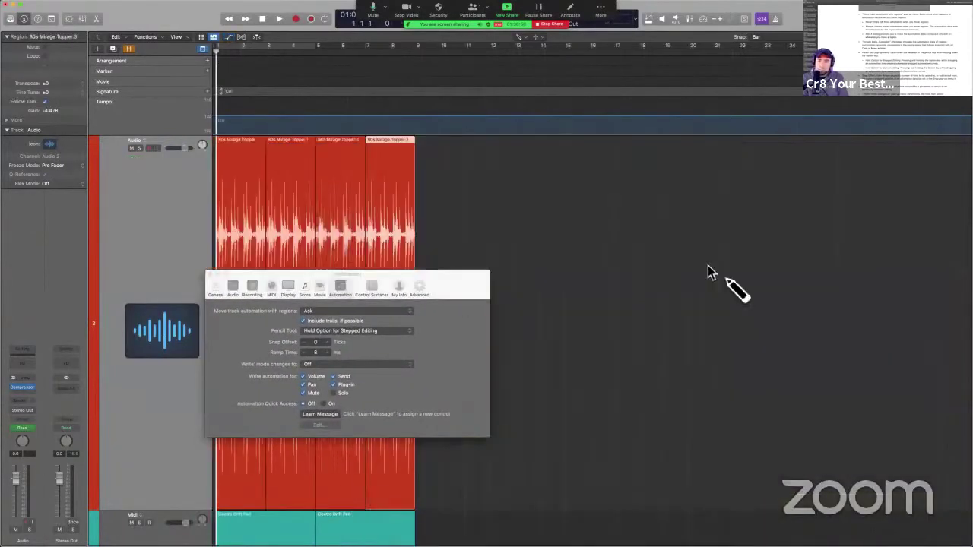
{"action": "key", "text": "super+Left"}
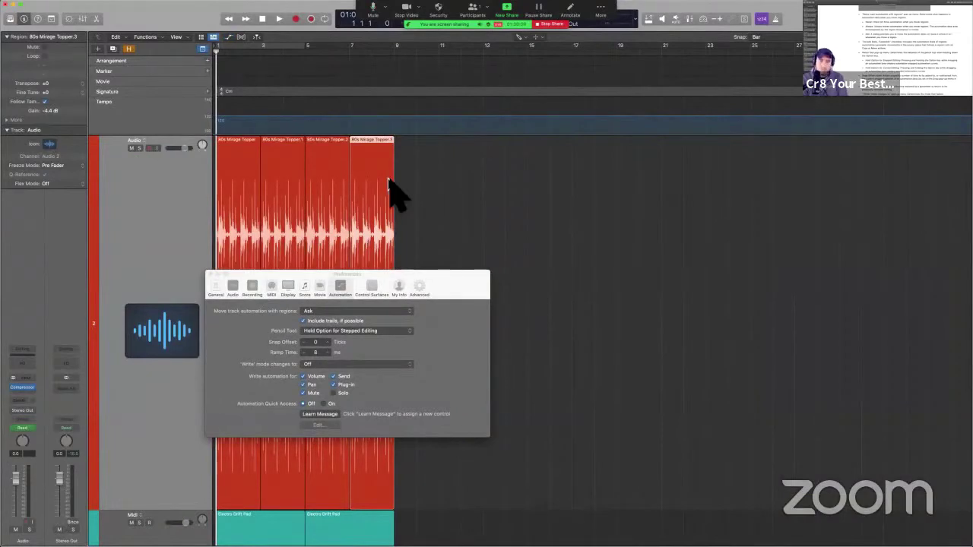
{"action": "left_click_drag", "start_coordinate": [380, 187], "coordinate": [460, 193]}
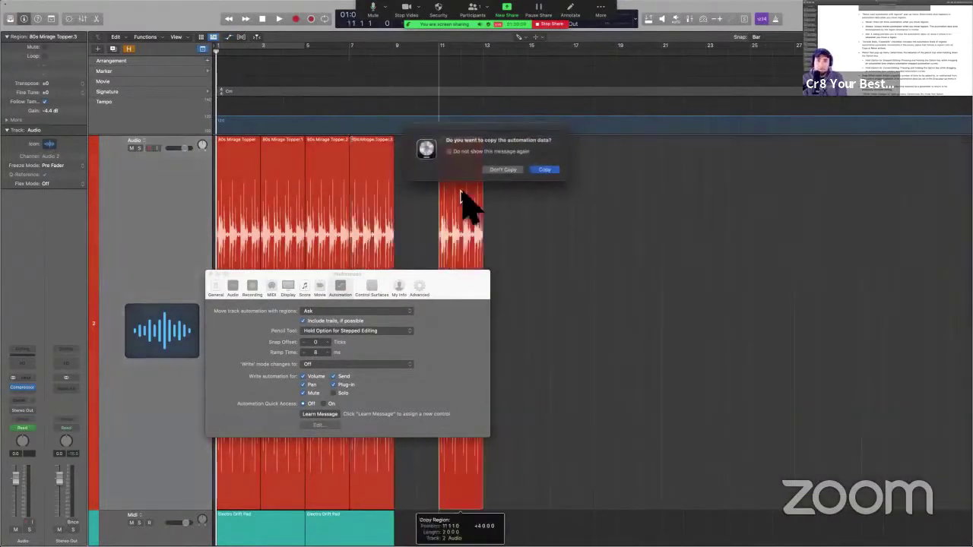
{"action": "left_click", "coordinate": [543, 170]}
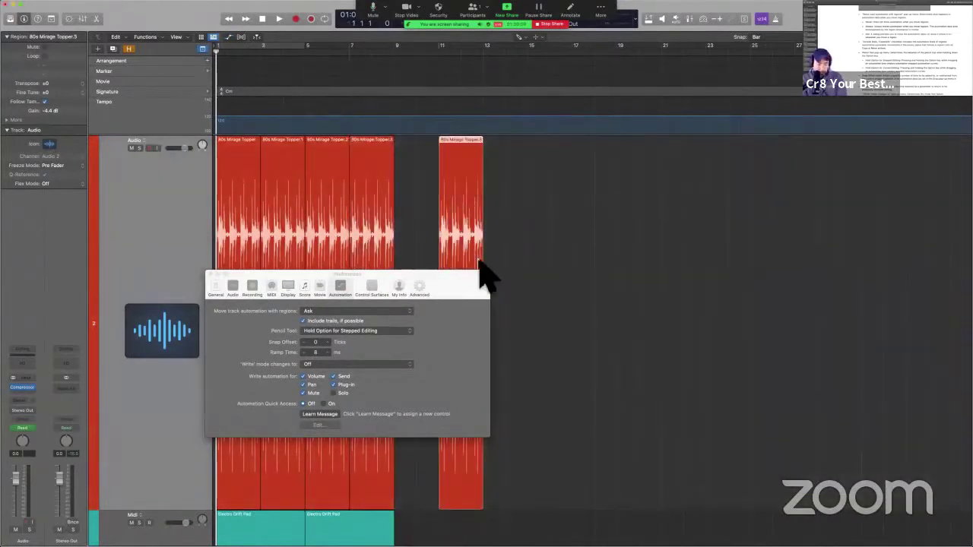
{"action": "key", "text": "a"}
{"action": "left_click_drag", "start_coordinate": [448, 293], "coordinate": [492, 88]}
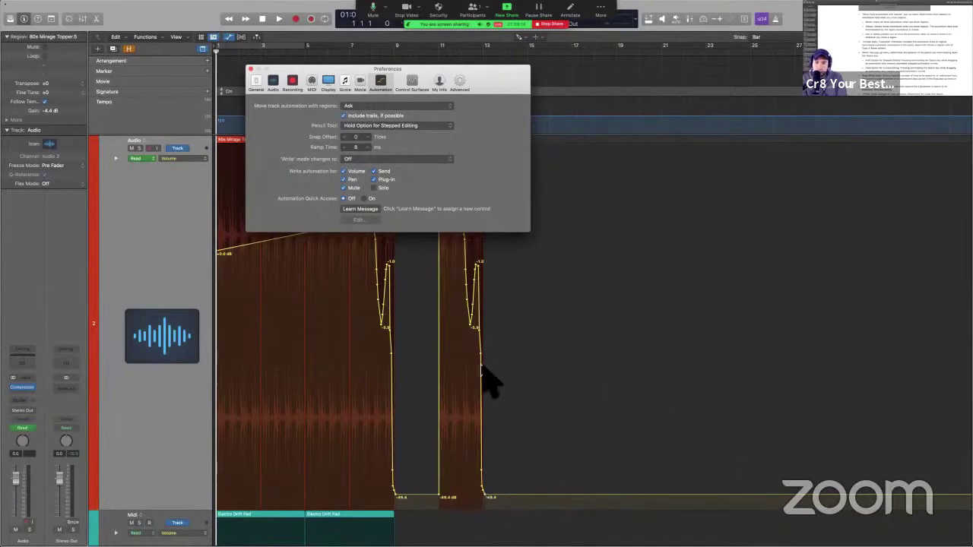
Undo the bar 11 copy and the drawn volume drop, and copy the last region with its automation data to bar 13.
{"action": "key", "text": "super+z"}
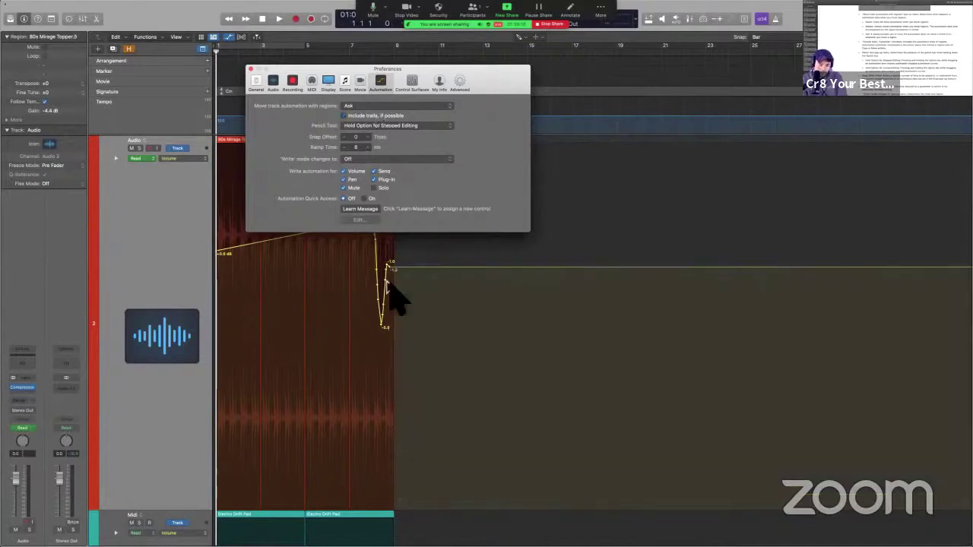
{"action": "left_click_drag", "start_coordinate": [387, 77], "coordinate": [220, 28]}
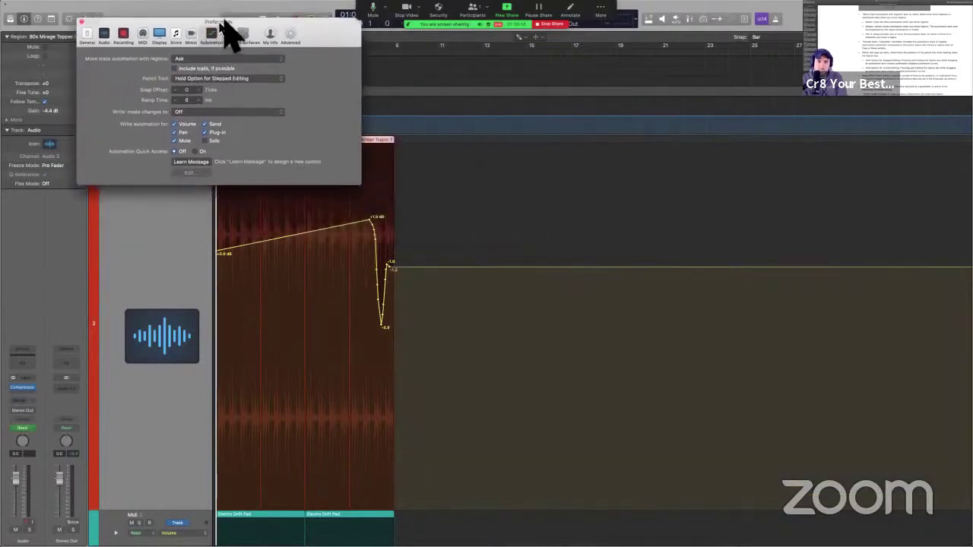
{"action": "left_click_drag", "start_coordinate": [386, 142], "coordinate": [515, 156]}
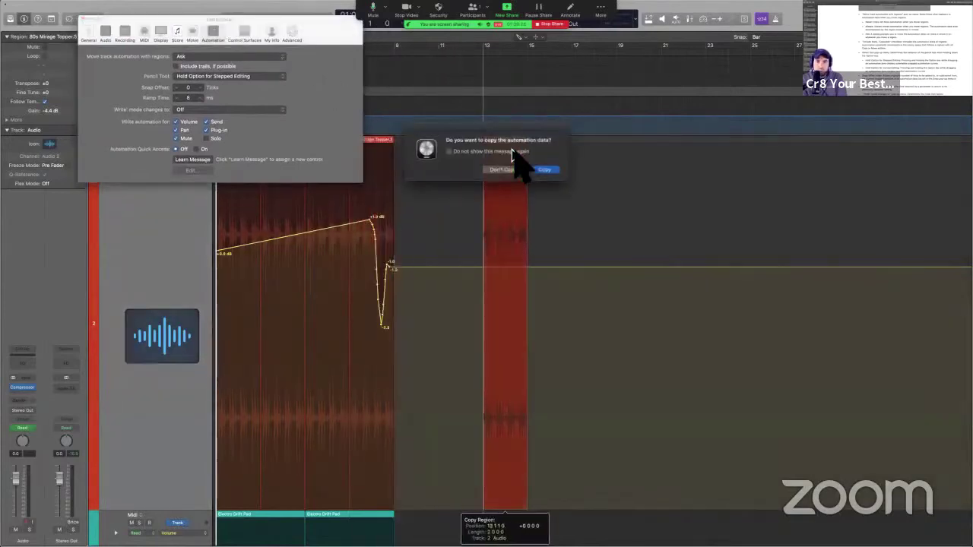
{"action": "left_click", "coordinate": [543, 170]}
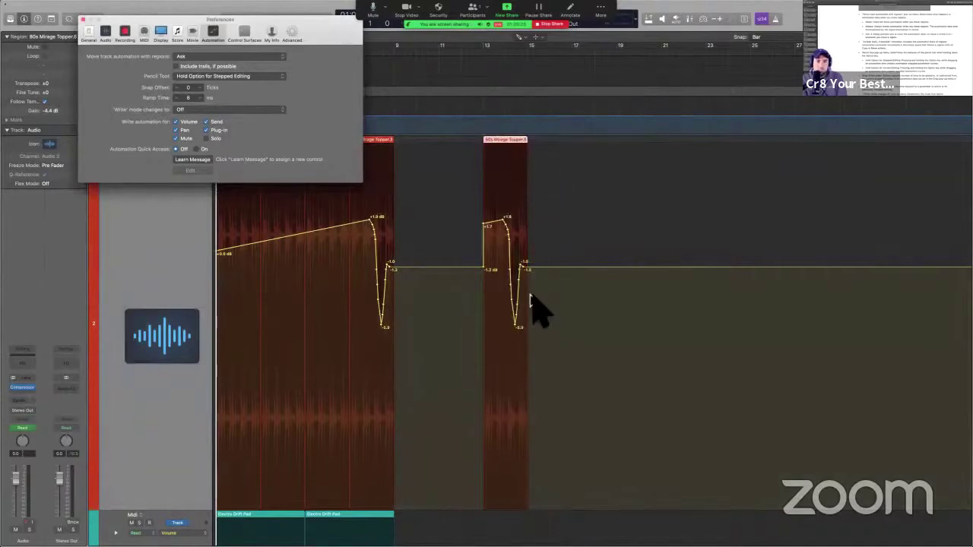
Undo and redo the region copy at bar 13 to compare the volume curve with and without it.
{"action": "key", "text": "super+z"}
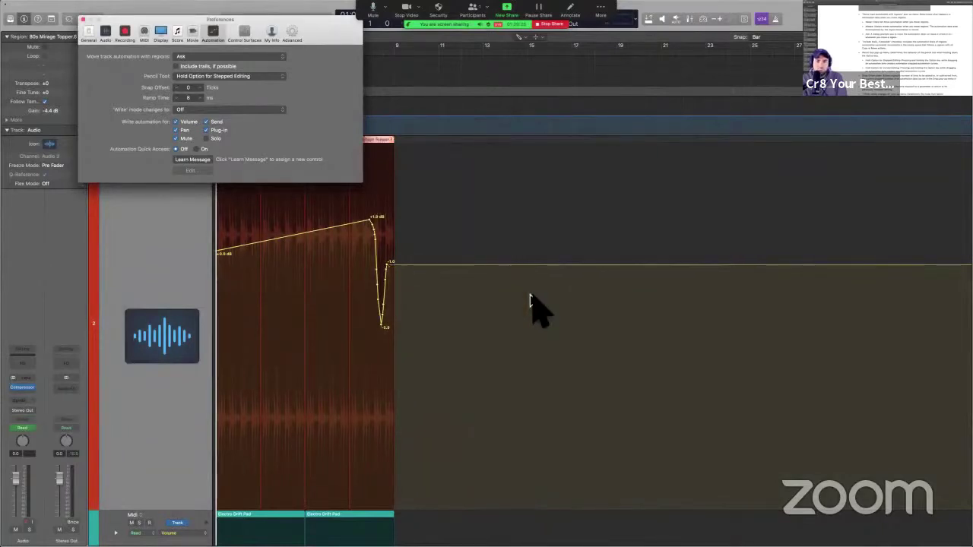
{"action": "key", "text": "super+z"}
{"action": "key", "text": "super+shift+z"}
{"action": "key", "text": "super+shift+z"}
{"action": "key", "text": "super+shift+z"}
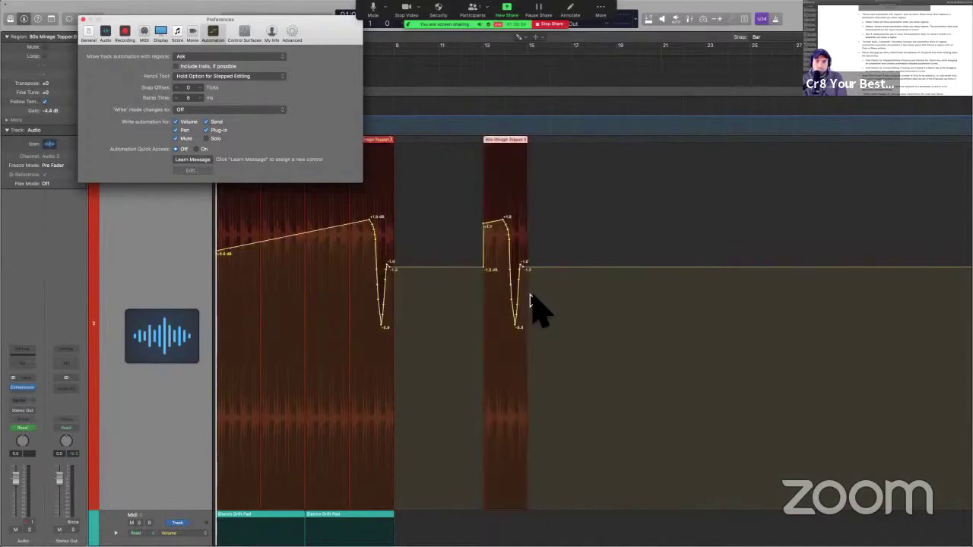
Draw a freehand volume drop down to silence just past the end of the region before bar 9, and hide automation.
{"action": "left_click", "coordinate": [396, 270]}
{"action": "left_click_drag", "start_coordinate": [393, 340], "coordinate": [407, 506]}
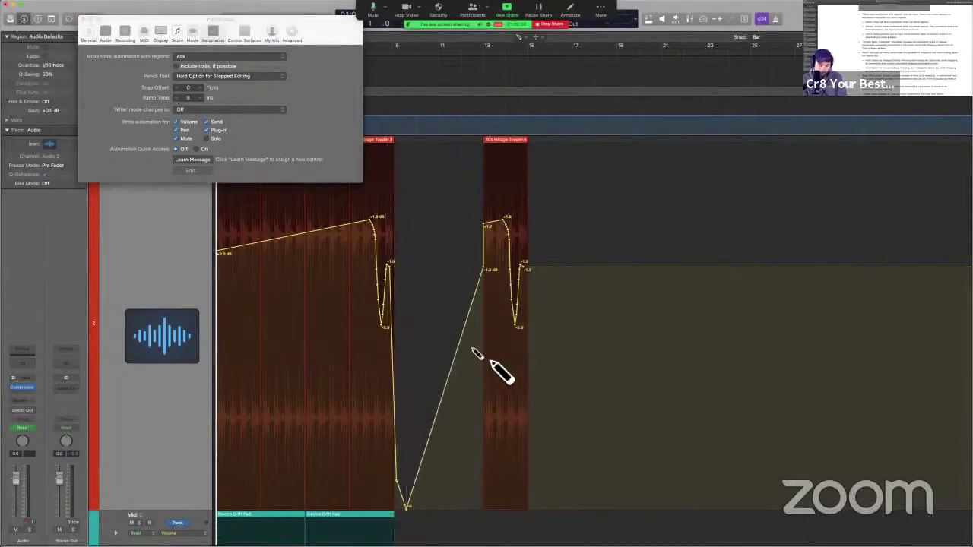
{"action": "key", "text": "a"}
{"action": "left_click", "coordinate": [452, 350]}
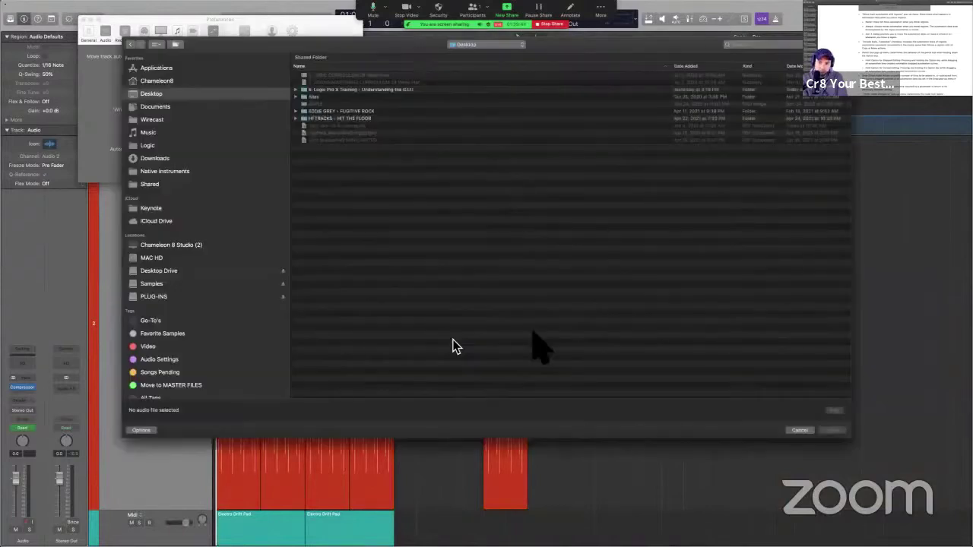
{"action": "left_click", "coordinate": [799, 431]}
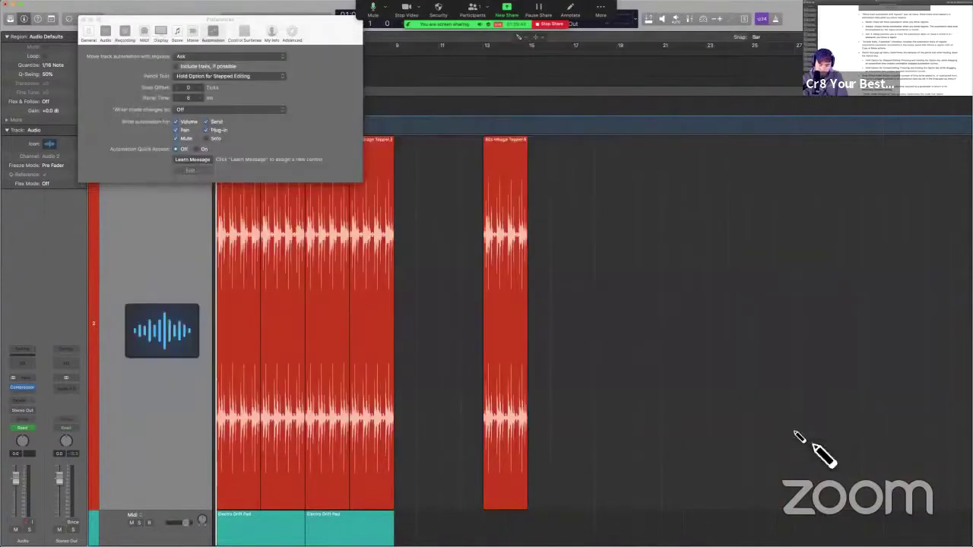
Delete the copied region at bar 13 with its automation, and delete the leftover volume points around bars 13 to 15.
{"action": "left_click", "coordinate": [517, 357]}
{"action": "key", "text": "Delete"}
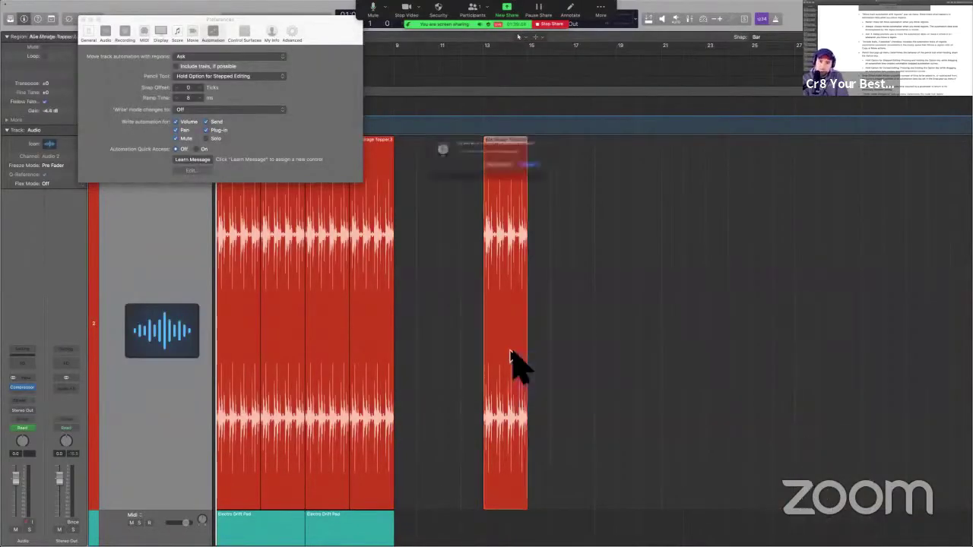
{"action": "key", "text": "Return"}
{"action": "key", "text": "a"}
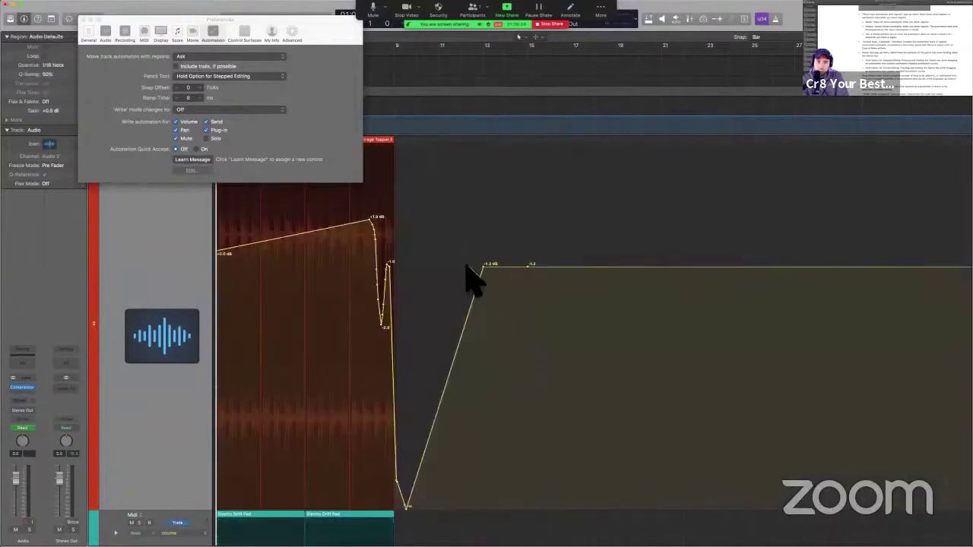
{"action": "left_click_drag", "start_coordinate": [459, 264], "coordinate": [593, 404]}
{"action": "key", "text": "Delete"}
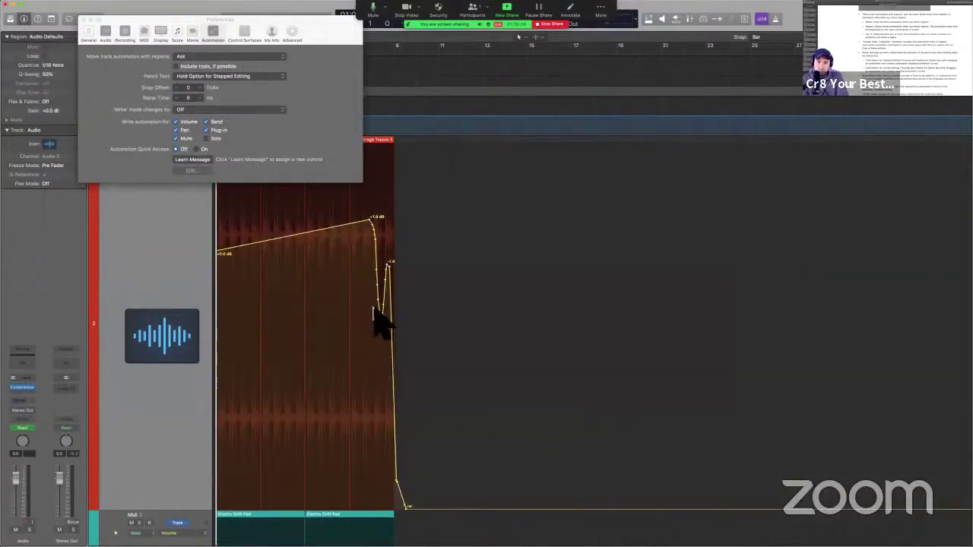
Copy the Audio track's last region with its automation data to bar 13 and show automation, with the preferences window clear of the curves.
{"action": "key", "text": "a"}
{"action": "left_click", "coordinate": [370, 280]}
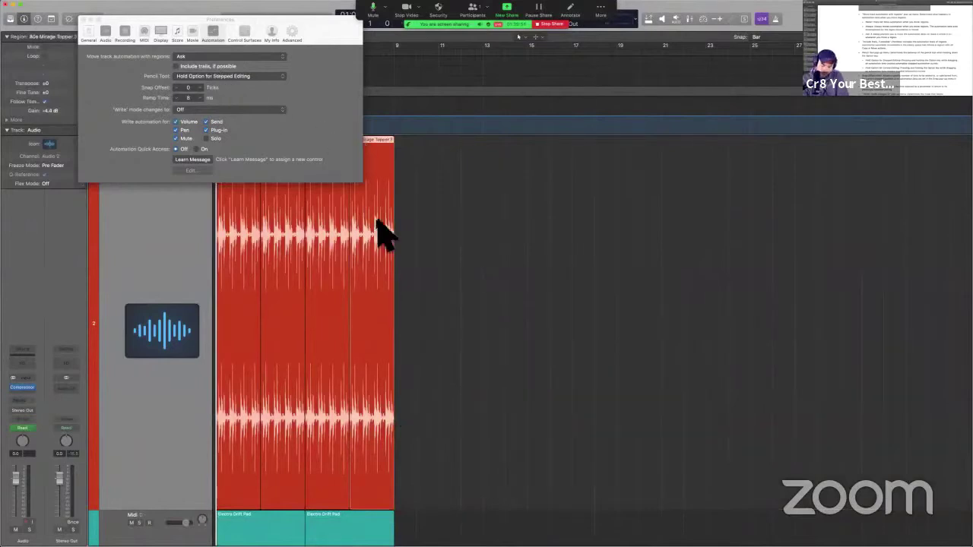
{"action": "left_click_drag", "start_coordinate": [377, 228], "coordinate": [509, 226]}
{"action": "left_click", "coordinate": [543, 169]}
{"action": "key", "text": "a"}
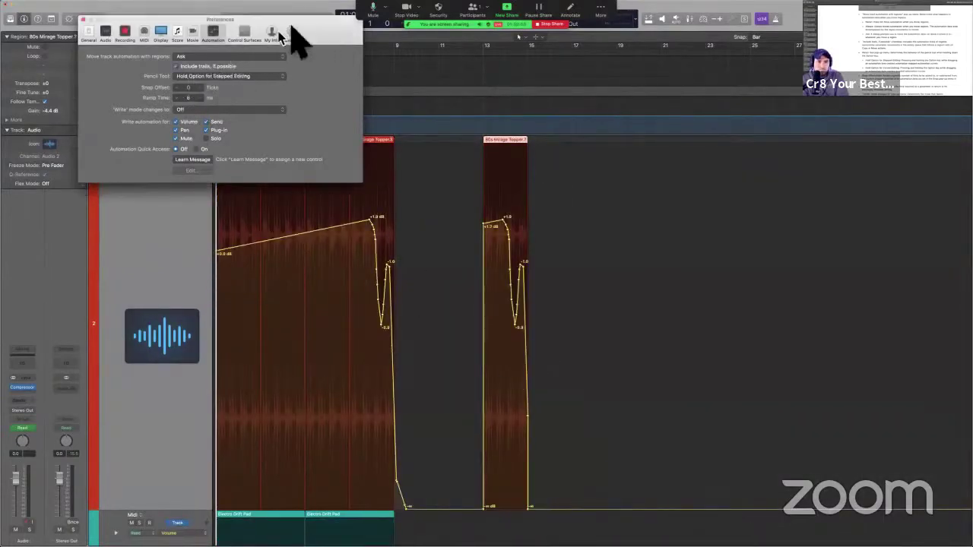
{"action": "left_click_drag", "start_coordinate": [293, 37], "coordinate": [756, 129]}
{"action": "key", "text": "a"}
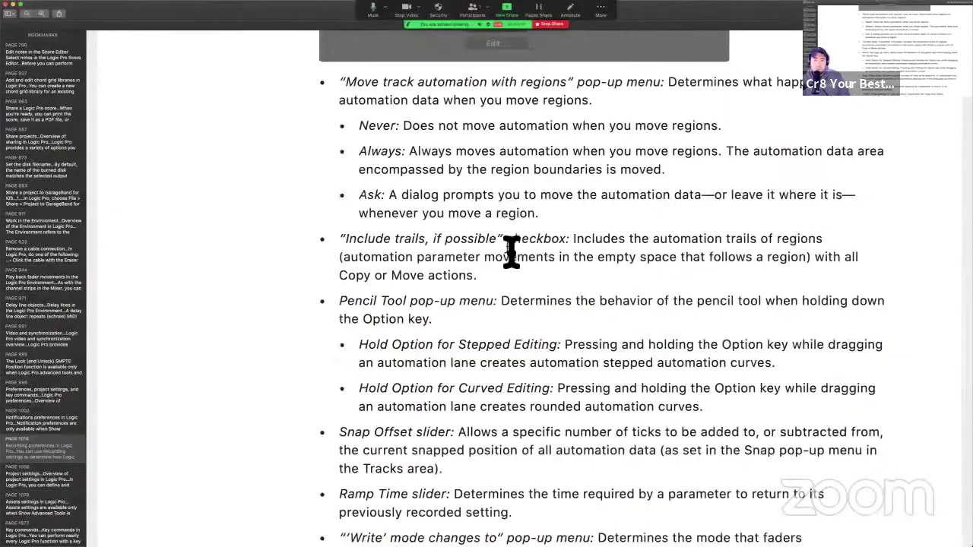
In the user guide, highlight the "Include trails, if possible" description and capture a screenshot of that paragraph.
{"action": "scroll", "coordinate": [492, 322], "scroll_direction": "down", "scroll_amount": 3}
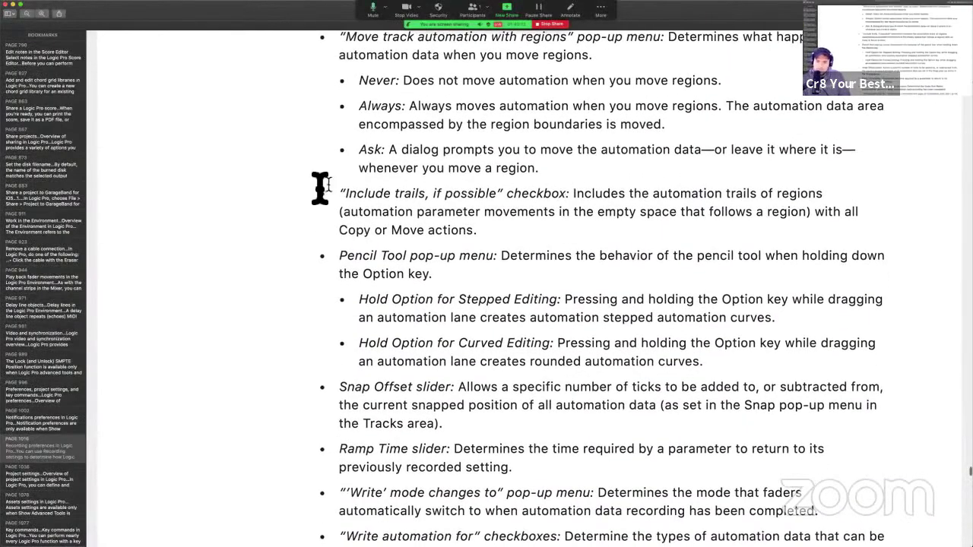
{"action": "left_click_drag", "start_coordinate": [324, 191], "coordinate": [355, 196]}
{"action": "left_click_drag", "start_coordinate": [530, 240], "coordinate": [489, 237]}
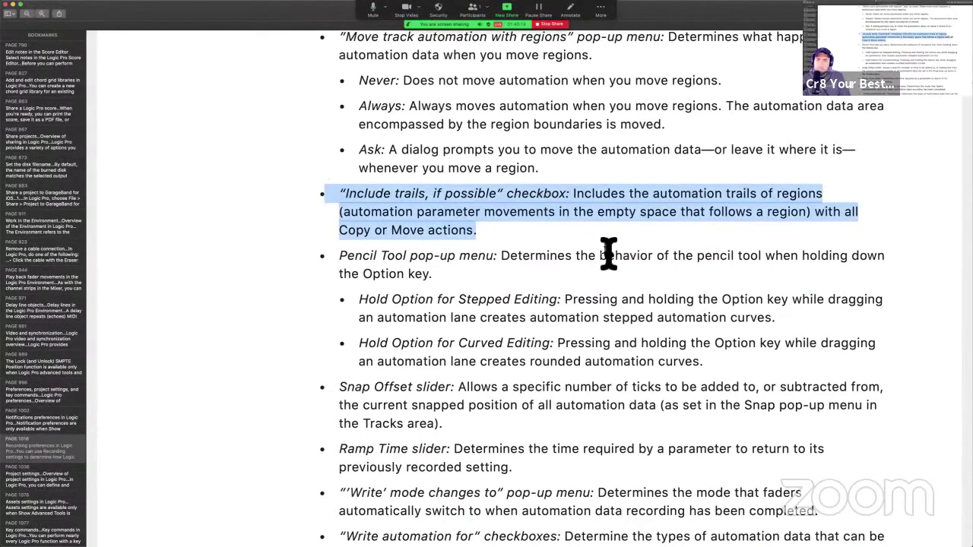
{"action": "left_click", "coordinate": [305, 238]}
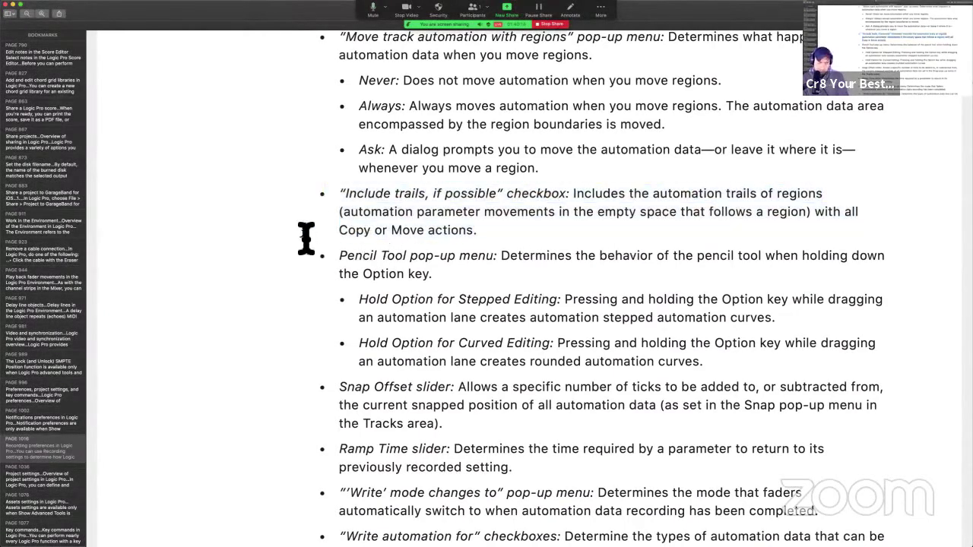
{"action": "key", "text": "super+shift+4"}
{"action": "left_click_drag", "start_coordinate": [299, 178], "coordinate": [880, 240]}
Read the guide's Pencil Tool description, and in Logic Pro's Automation preferences review the Pencil Tool options, keeping "Hold Option for Stepped Editing".
{"action": "scroll", "coordinate": [821, 257], "scroll_direction": "down", "scroll_amount": 3}
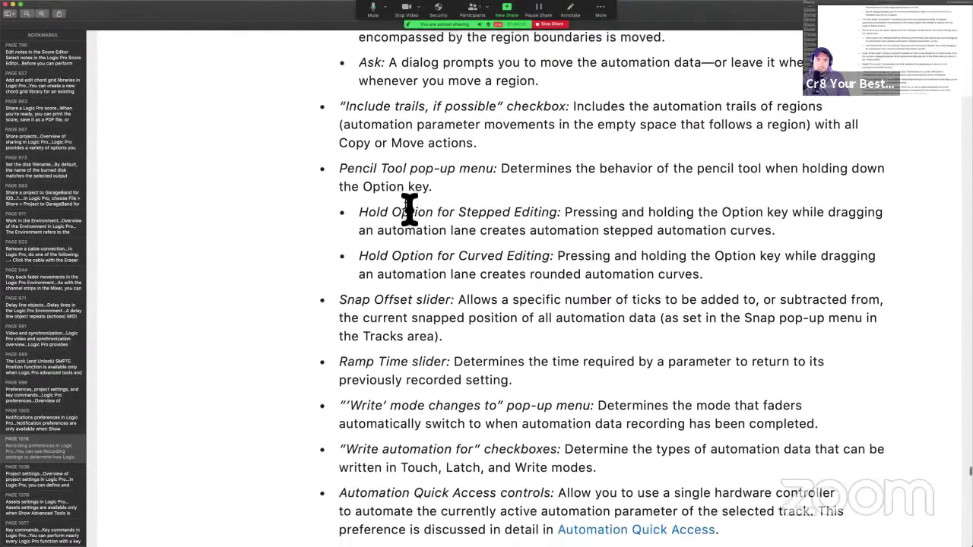
{"action": "key", "text": "ctrl+Left"}
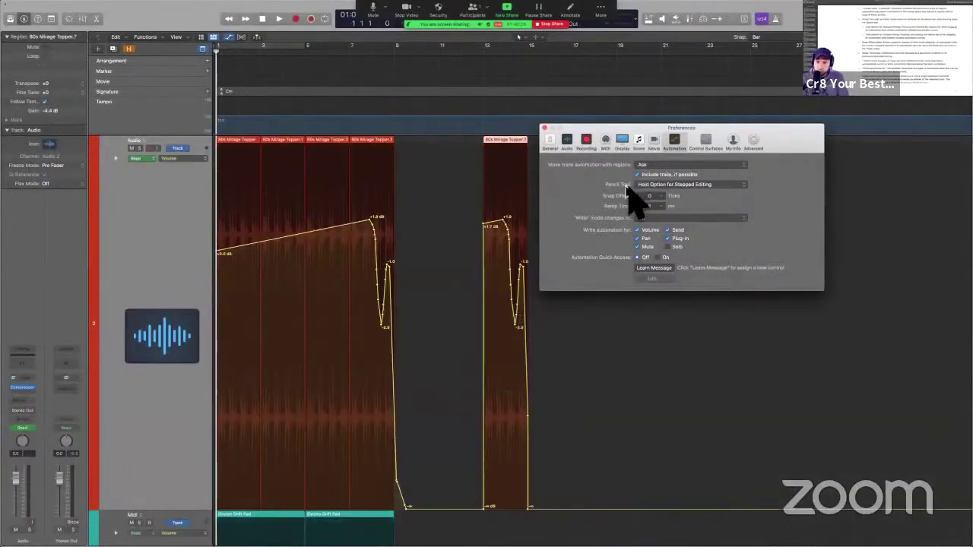
{"action": "left_click", "coordinate": [723, 186]}
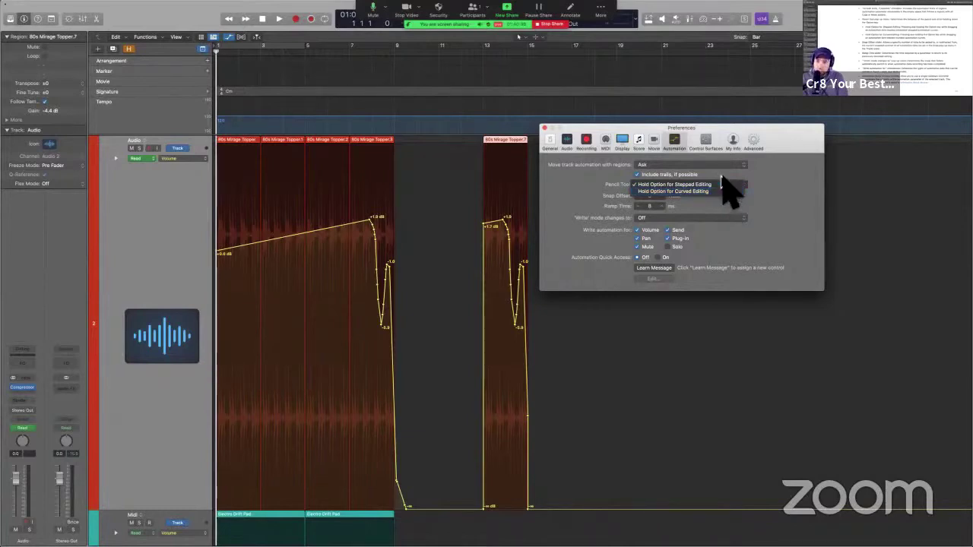
{"action": "left_click", "coordinate": [728, 185]}
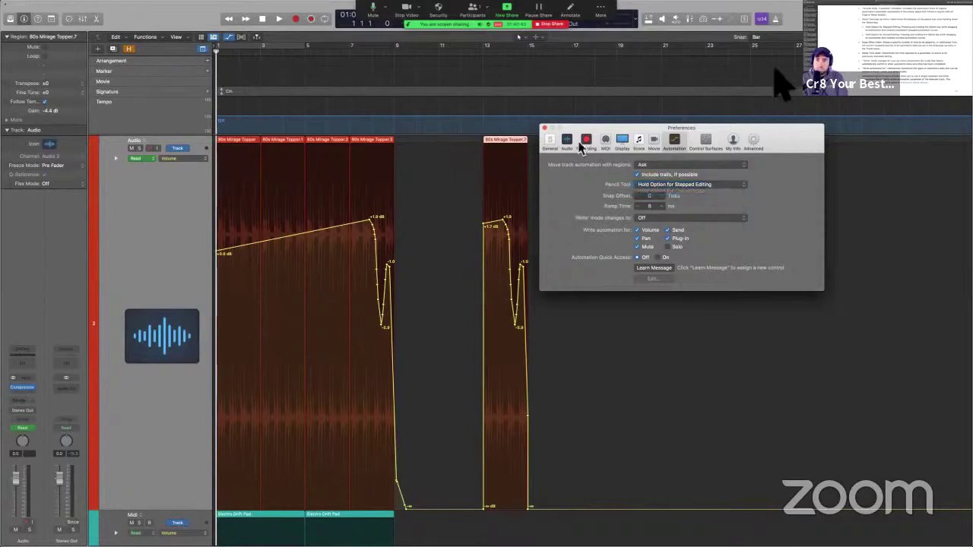
With the Pencil Tool, draw freehand and stepped volume automation across the Audio track's first regions, from bar 1 to about bar 9.
{"action": "left_click", "coordinate": [306, 228]}
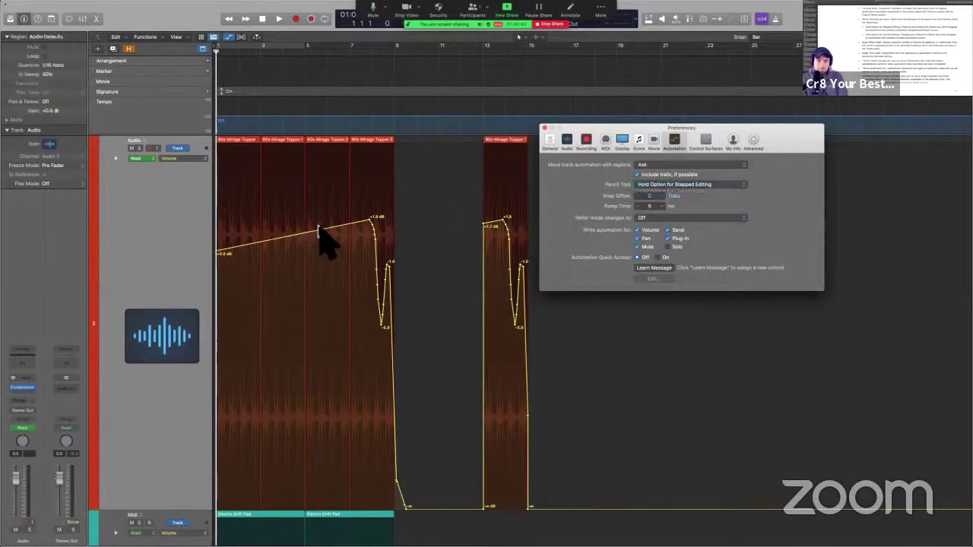
{"action": "key", "text": "t"}
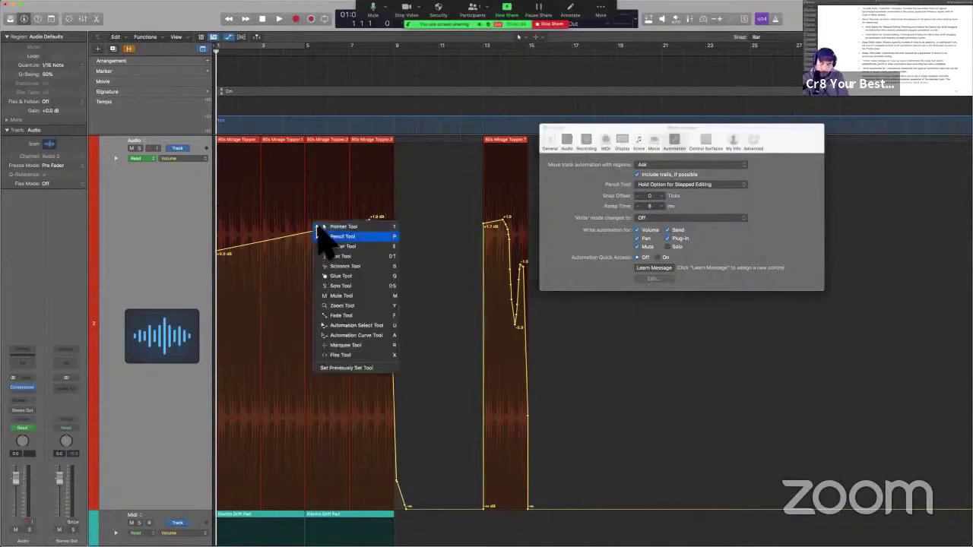
{"action": "key", "text": "p"}
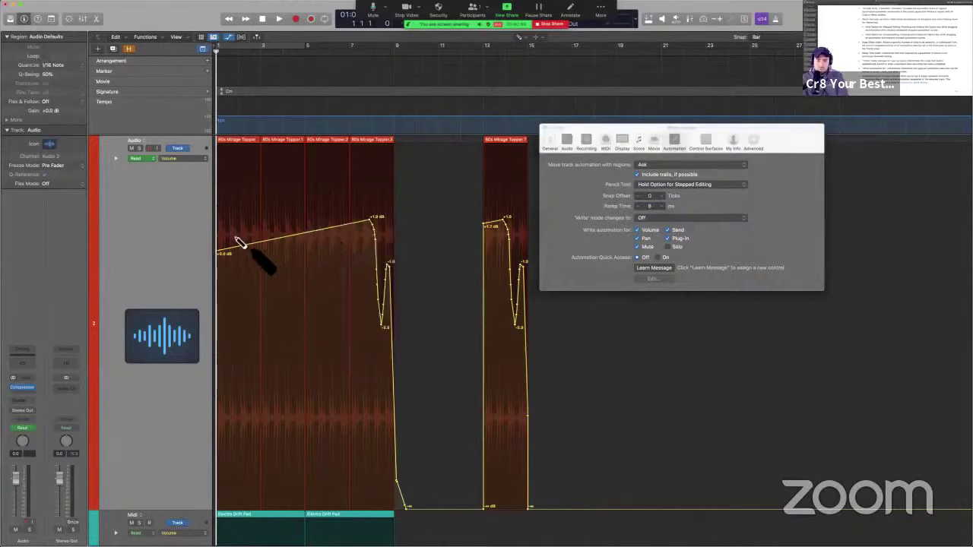
{"action": "mouse_move", "coordinate": [226, 254]}
{"action": "left_mouse_down"}
{"action": "mouse_move", "coordinate": [232, 245]}
{"action": "mouse_move", "coordinate": [264, 254]}
{"action": "mouse_move", "coordinate": [293, 232]}
{"action": "mouse_move", "coordinate": [286, 143]}
{"action": "mouse_move", "coordinate": [299, 144]}
{"action": "mouse_move", "coordinate": [303, 235]}
{"action": "mouse_move", "coordinate": [319, 256]}
{"action": "mouse_move", "coordinate": [321, 395]}
{"action": "mouse_move", "coordinate": [347, 400]}
{"action": "mouse_move", "coordinate": [365, 170]}
{"action": "mouse_move", "coordinate": [357, 138]}
{"action": "mouse_move", "coordinate": [392, 338]}
{"action": "mouse_move", "coordinate": [380, 526]}
{"action": "mouse_move", "coordinate": [356, 521]}
{"action": "mouse_move", "coordinate": [393, 515]}
{"action": "mouse_move", "coordinate": [308, 514]}
{"action": "mouse_move", "coordinate": [313, 136]}
{"action": "left_mouse_up"}
{"action": "scroll", "coordinate": [331, 168], "scroll_direction": "up", "scroll_amount": 5}
{"action": "scroll", "coordinate": [332, 168], "scroll_direction": "right", "scroll_amount": 4}
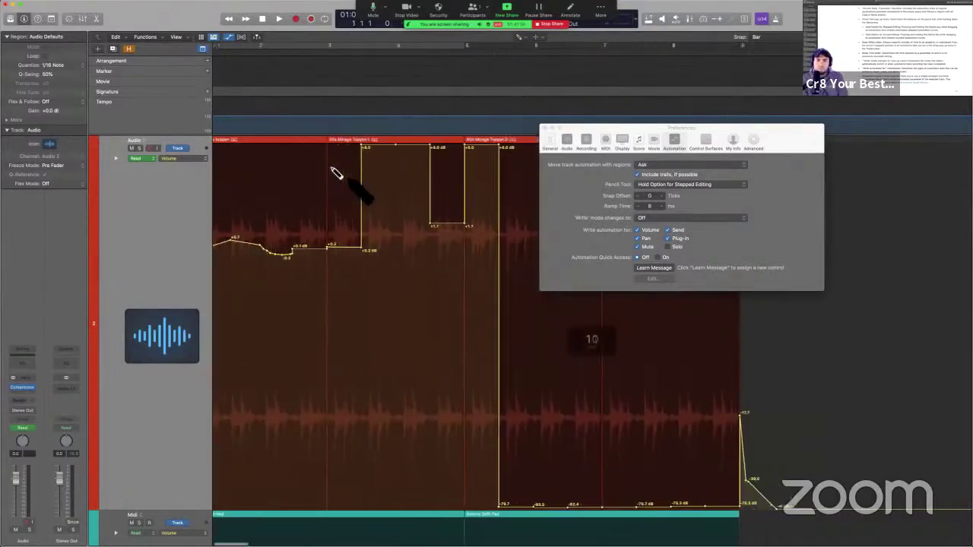
Set the Pencil Tool preference to "Hold Option for Curved Editing" and redraw the Audio track's volume points around bars 4 to 6.
{"action": "scroll", "coordinate": [327, 169], "scroll_direction": "left", "scroll_amount": 2}
{"action": "scroll", "coordinate": [331, 173], "scroll_direction": "up", "scroll_amount": 6}
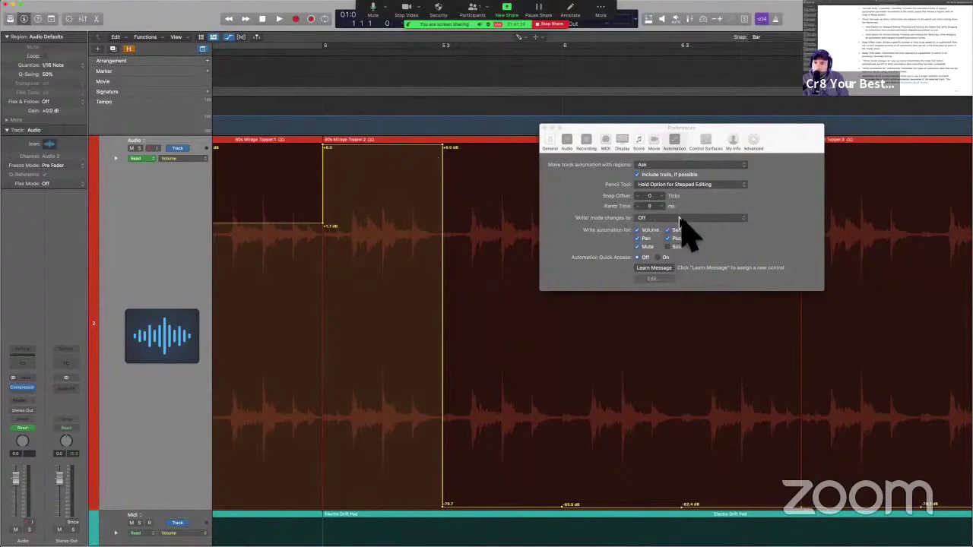
{"action": "left_click", "coordinate": [682, 188]}
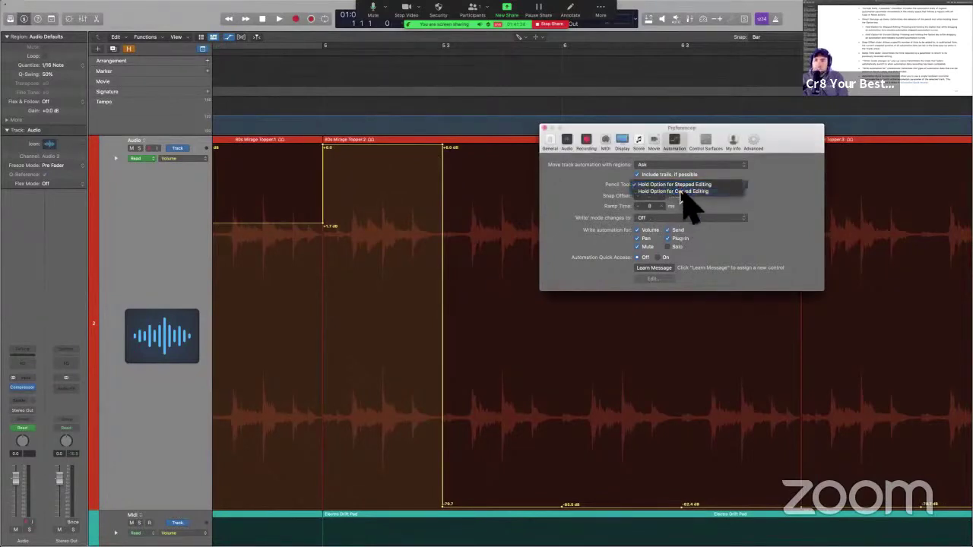
{"action": "left_click", "coordinate": [681, 191]}
{"action": "scroll", "coordinate": [438, 311], "scroll_direction": "left", "scroll_amount": 5}
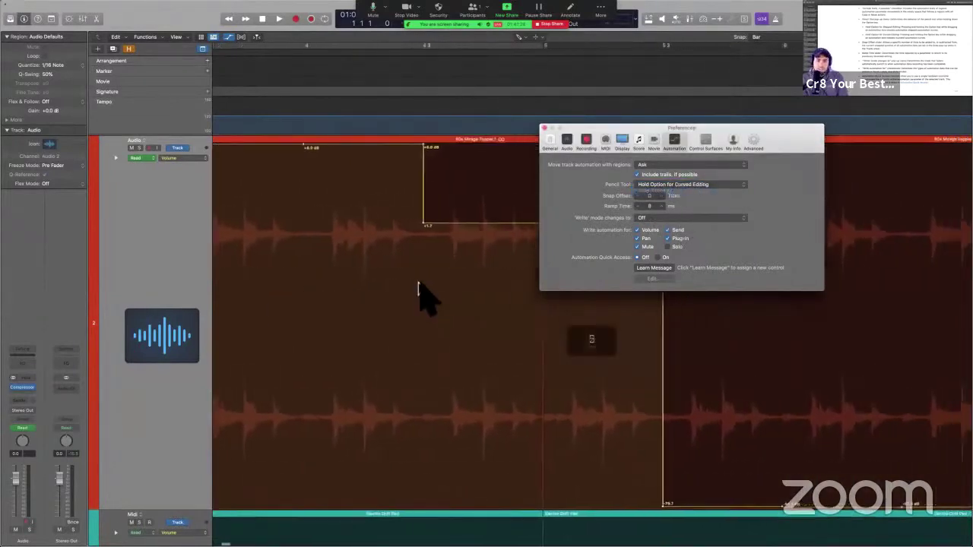
{"action": "scroll", "coordinate": [419, 288], "scroll_direction": "right", "scroll_amount": 3}
{"action": "left_click_drag", "start_coordinate": [404, 230], "coordinate": [398, 191]}
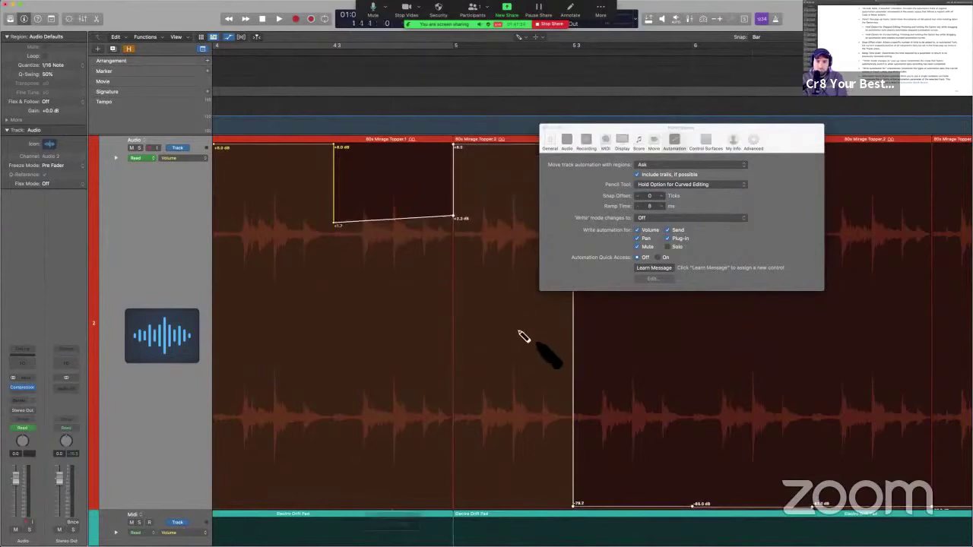
{"action": "left_click_drag", "start_coordinate": [521, 338], "coordinate": [467, 279]}
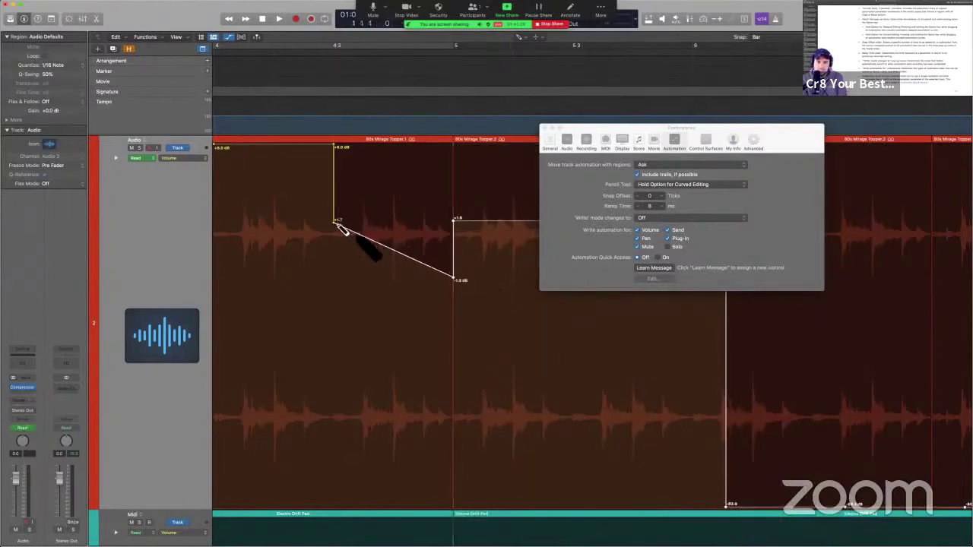
{"action": "mouse_move", "coordinate": [338, 225]}
{"action": "left_mouse_down"}
{"action": "mouse_move", "coordinate": [337, 294]}
{"action": "mouse_move", "coordinate": [337, 212]}
{"action": "left_mouse_up"}
Draw a volume ramp rising from bar 3 to the maximum level, and a stepped dip to about 0 dB within bar 4.
{"action": "scroll", "coordinate": [339, 313], "scroll_direction": "left", "scroll_amount": 5}
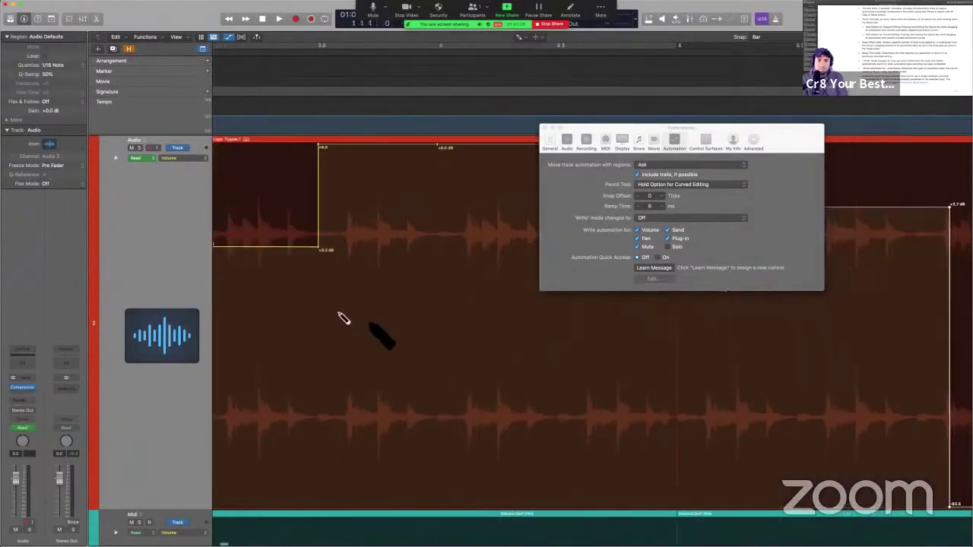
{"action": "scroll", "coordinate": [339, 314], "scroll_direction": "right", "scroll_amount": 1}
{"action": "left_click_drag", "start_coordinate": [304, 306], "coordinate": [287, 307]}
{"action": "scroll", "coordinate": [289, 315], "scroll_direction": "left", "scroll_amount": 5}
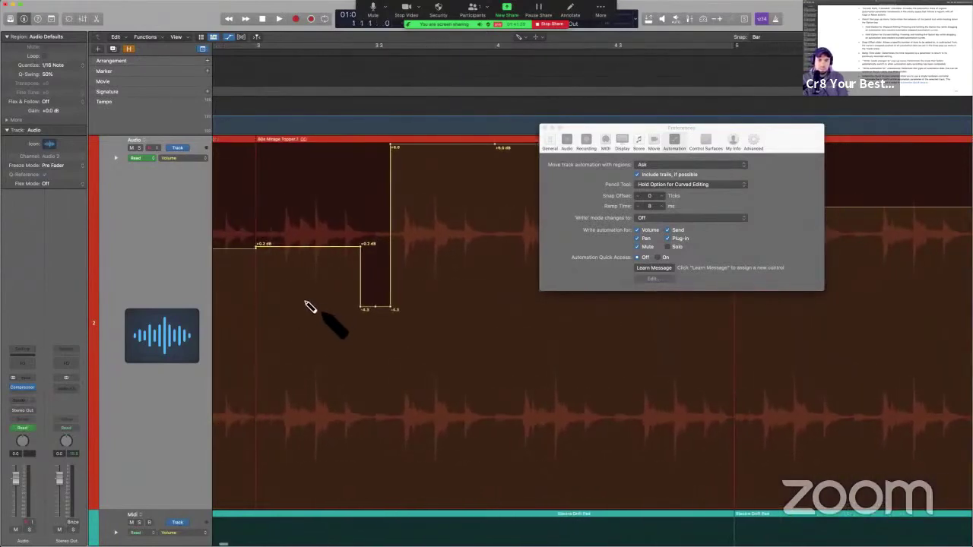
{"action": "mouse_move", "coordinate": [314, 277]}
{"action": "left_mouse_down"}
{"action": "mouse_move", "coordinate": [360, 217]}
{"action": "mouse_move", "coordinate": [377, 337]}
{"action": "mouse_move", "coordinate": [373, 171]}
{"action": "left_mouse_up"}
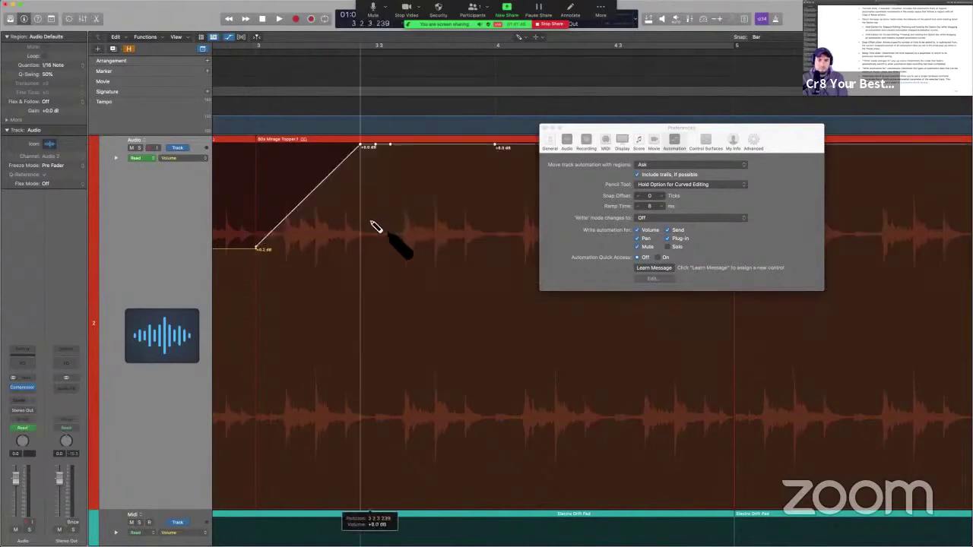
{"action": "mouse_move", "coordinate": [370, 240]}
{"action": "left_mouse_down"}
{"action": "mouse_move", "coordinate": [367, 317]}
{"action": "mouse_move", "coordinate": [370, 210]}
{"action": "left_mouse_up"}
{"action": "scroll", "coordinate": [337, 278], "scroll_direction": "down", "scroll_amount": 5}
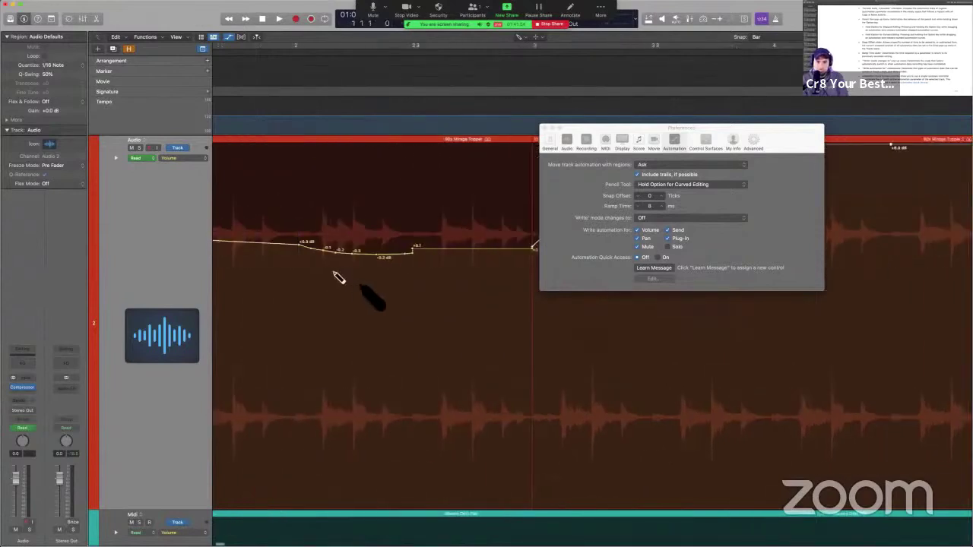
{"action": "scroll", "coordinate": [449, 182], "scroll_direction": "right", "scroll_amount": 3}
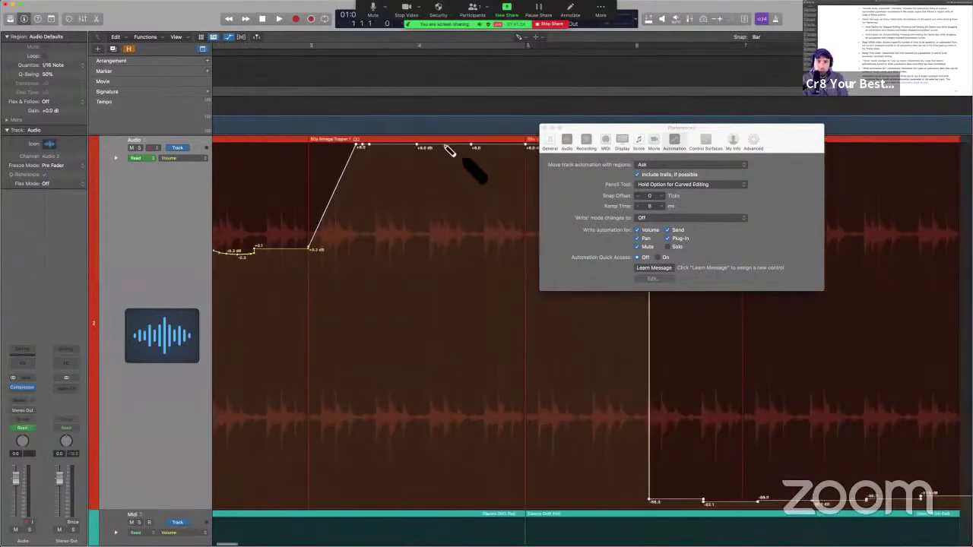
{"action": "mouse_move", "coordinate": [449, 146]}
{"action": "left_mouse_down"}
{"action": "mouse_move", "coordinate": [451, 255]}
{"action": "mouse_move", "coordinate": [461, 260]}
{"action": "mouse_move", "coordinate": [456, 210]}
{"action": "mouse_move", "coordinate": [463, 279]}
{"action": "mouse_move", "coordinate": [482, 206]}
{"action": "mouse_move", "coordinate": [521, 228]}
{"action": "mouse_move", "coordinate": [460, 229]}
{"action": "mouse_move", "coordinate": [467, 246]}
{"action": "mouse_move", "coordinate": [686, 170]}
{"action": "left_mouse_up"}
Compare both Pencil Tool options, leave "Hold Option for Curved Editing" chosen, and capture a screenshot of that setting.
{"action": "left_click", "coordinate": [684, 185]}
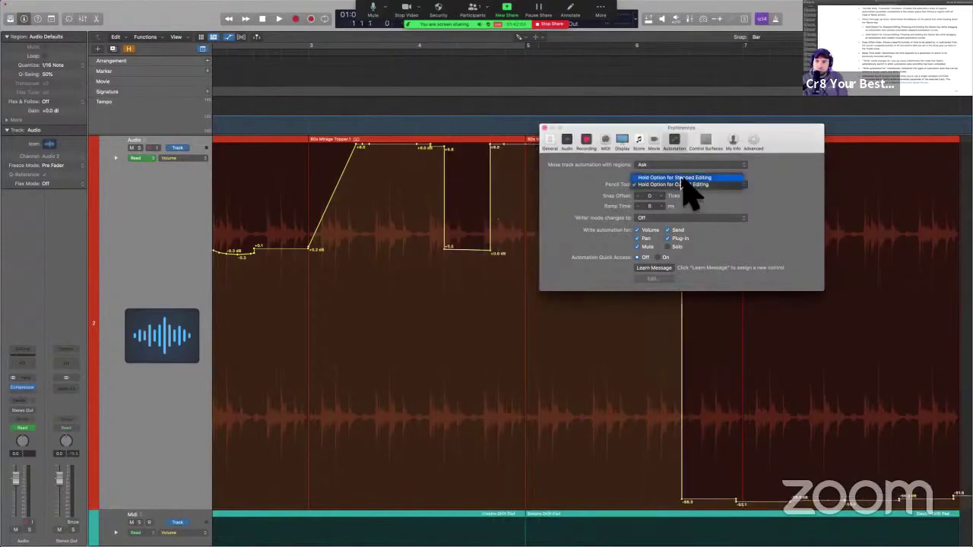
{"action": "left_click", "coordinate": [683, 178]}
{"action": "left_click", "coordinate": [687, 188]}
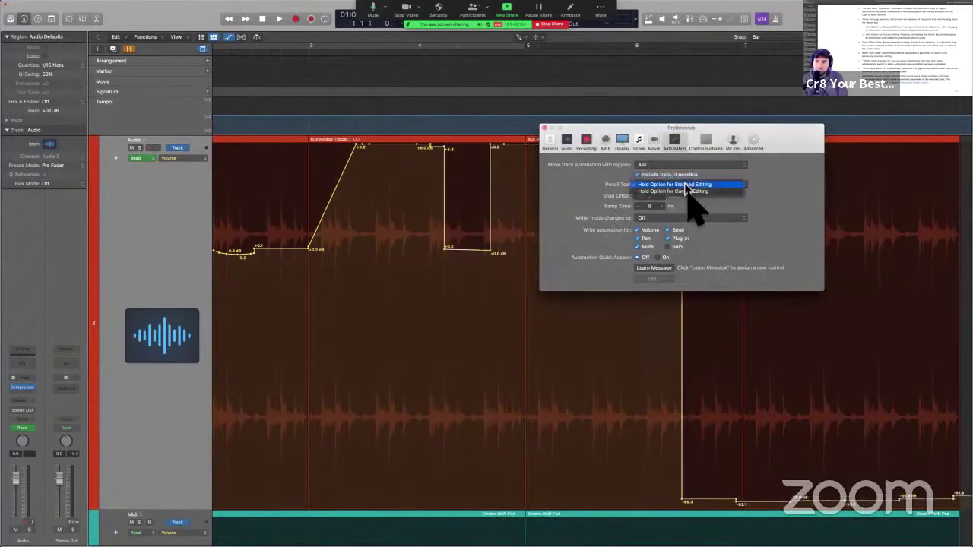
{"action": "left_click", "coordinate": [685, 192]}
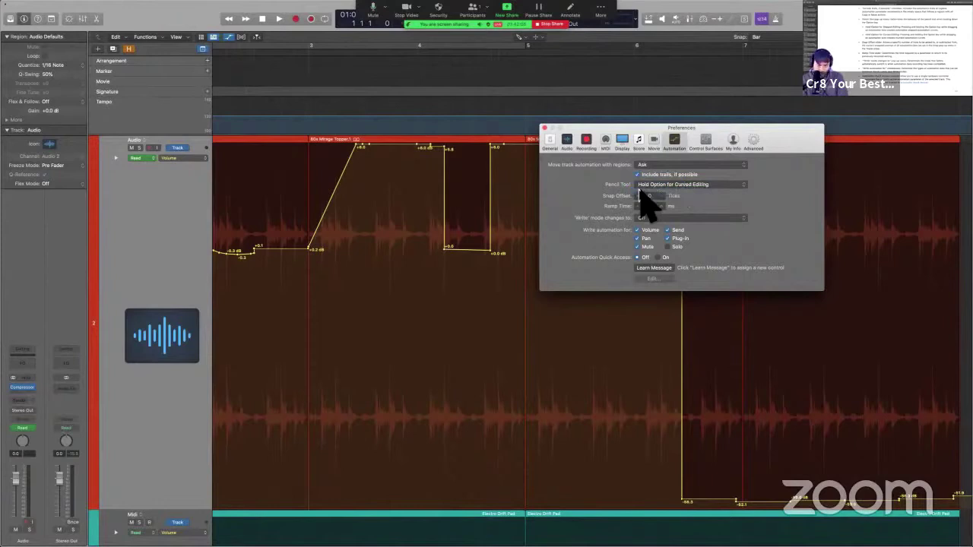
{"action": "key", "text": "cmd+shift+4"}
{"action": "left_click_drag", "start_coordinate": [594, 172], "coordinate": [762, 196]}
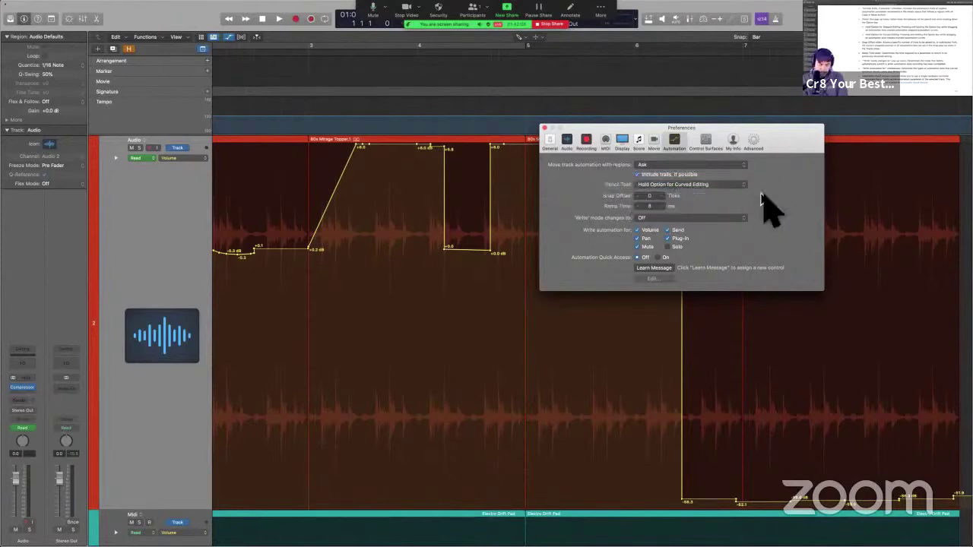
Set the Pencil Tool preference to "Hold Option for Stepped Editing" and the Snap Offset to -5 ticks, moving the preferences window slightly aside.
{"action": "left_click", "coordinate": [738, 184]}
{"action": "left_click", "coordinate": [715, 180]}
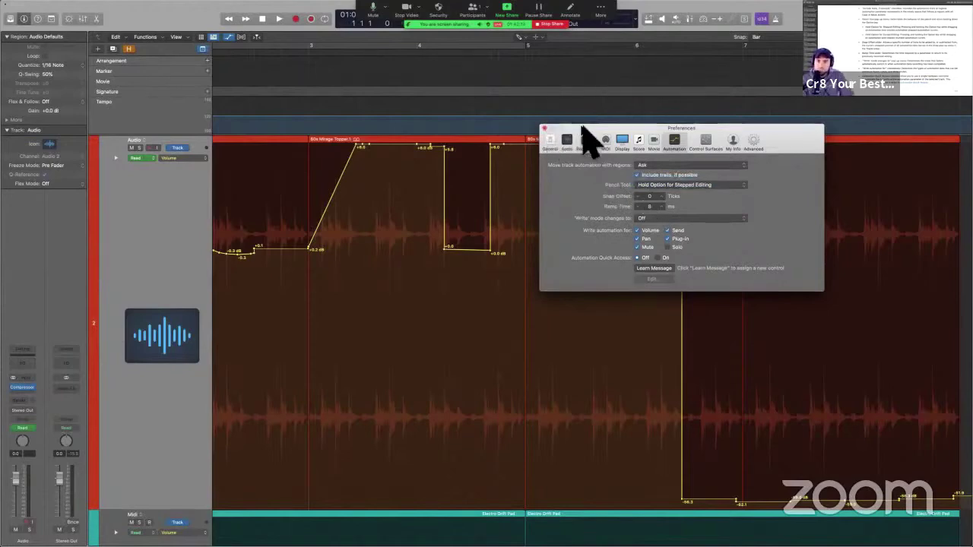
{"action": "left_click_drag", "start_coordinate": [591, 134], "coordinate": [554, 126]}
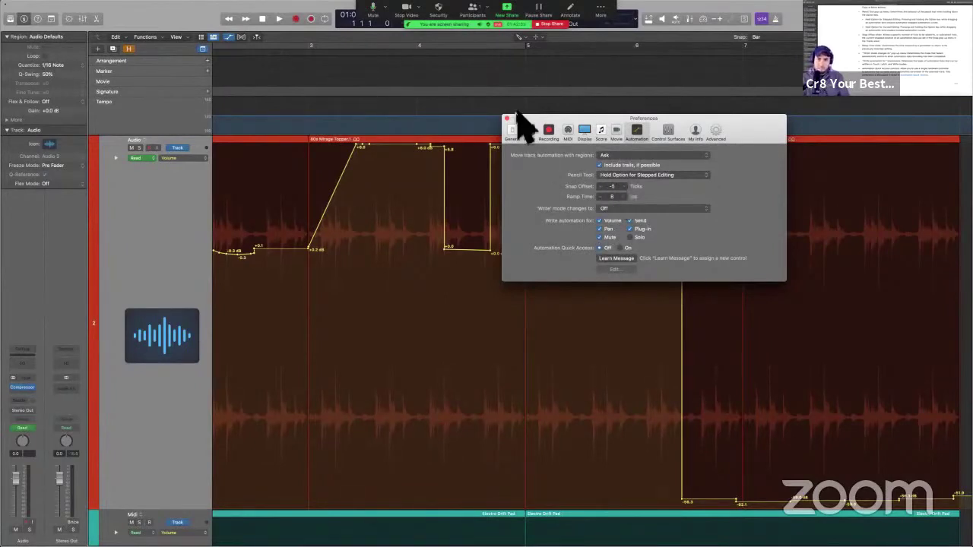
Open the Audio track's Compressor plug-in and arrange it beside the preferences window without overlap.
{"action": "left_click", "coordinate": [158, 277]}
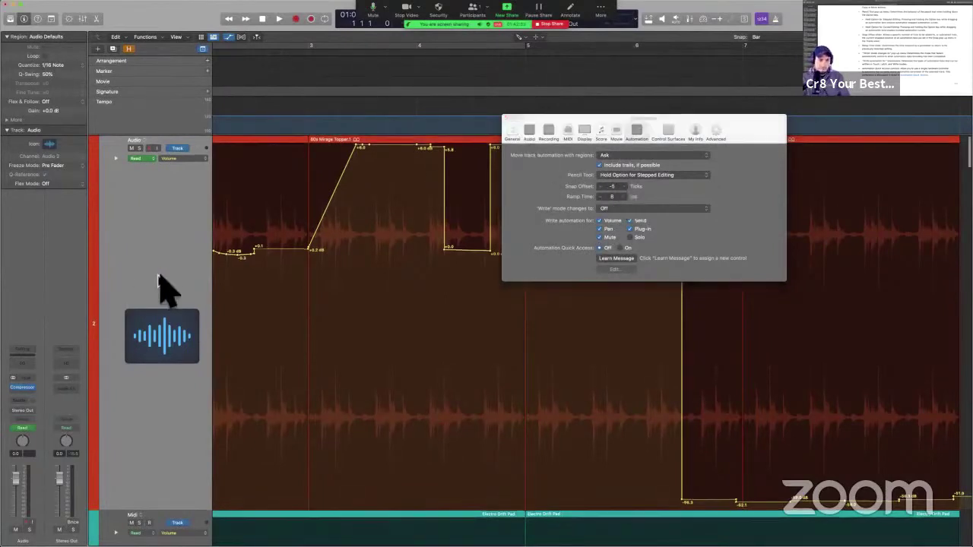
{"action": "left_click", "coordinate": [23, 388]}
{"action": "left_click_drag", "start_coordinate": [415, 138], "coordinate": [155, 88]}
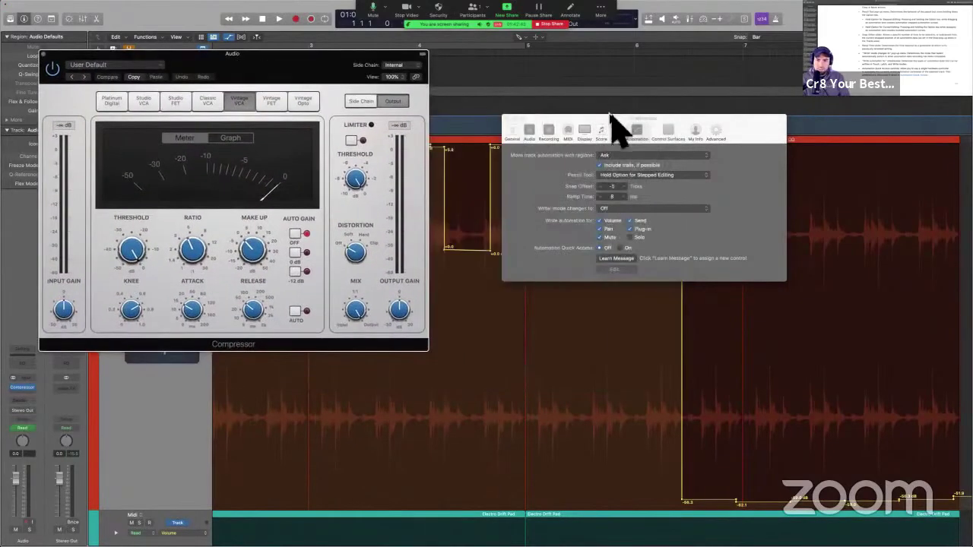
{"action": "left_click_drag", "start_coordinate": [610, 117], "coordinate": [777, 118]}
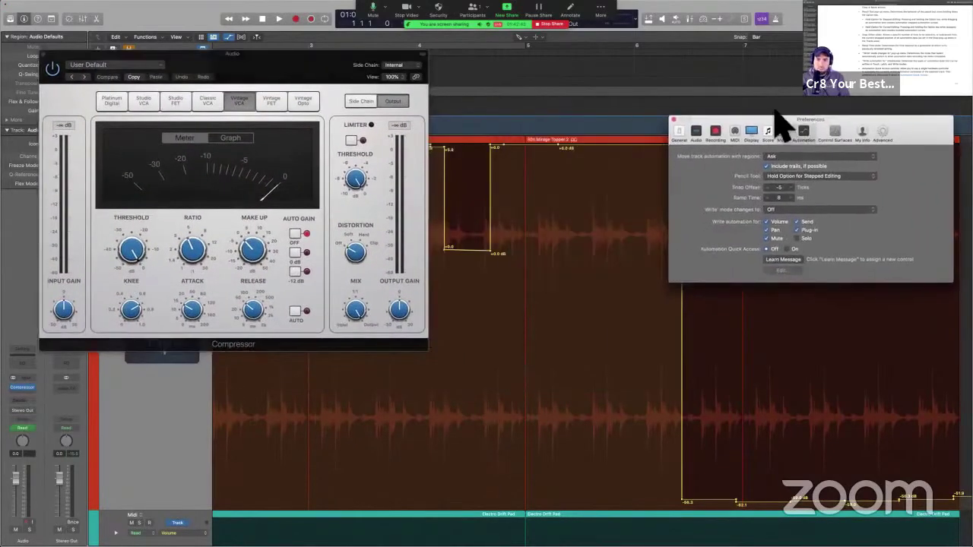
Place the playhead at about bar 4, beat 2, and set the Snap Offset preference to 0 ticks.
{"action": "left_click", "coordinate": [456, 48]}
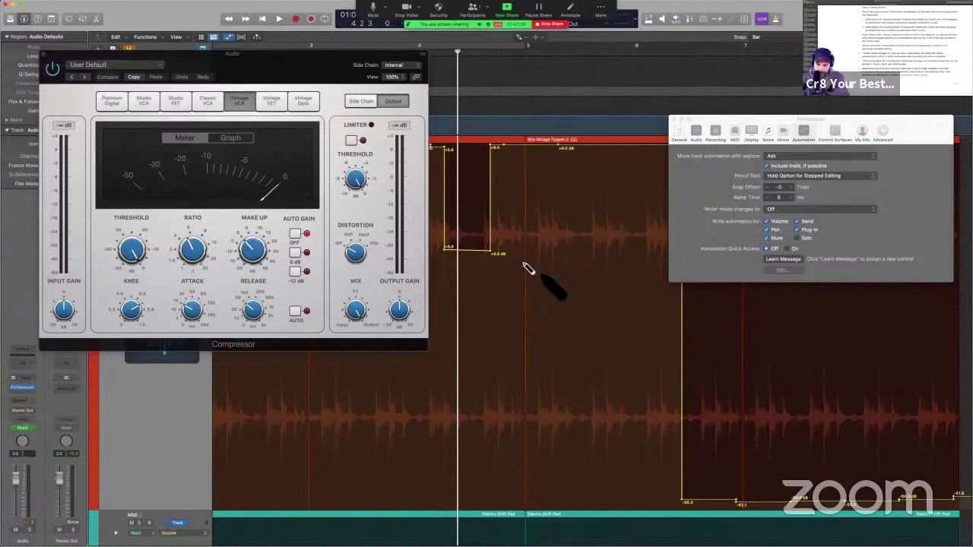
{"action": "left_click", "coordinate": [782, 186]}
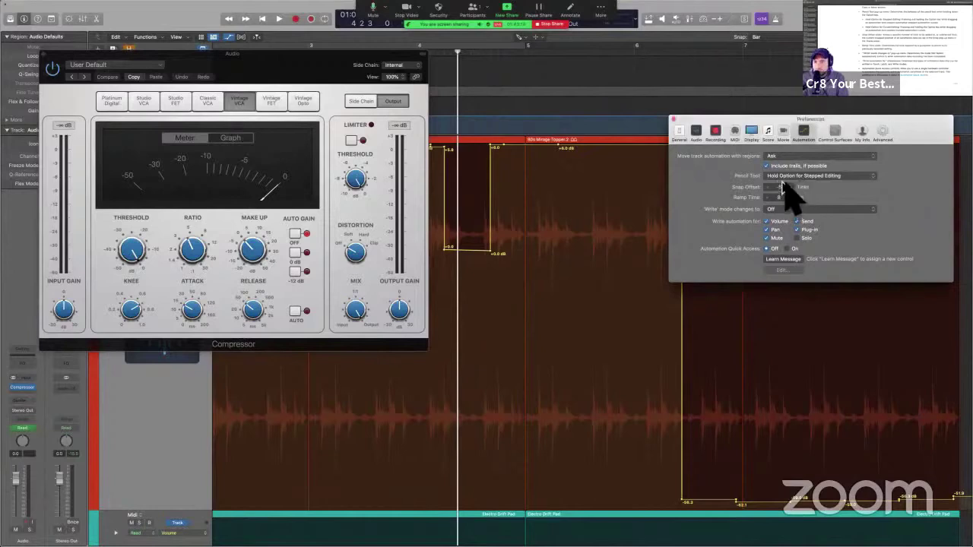
{"action": "left_click_drag", "start_coordinate": [782, 184], "coordinate": [797, 205]}
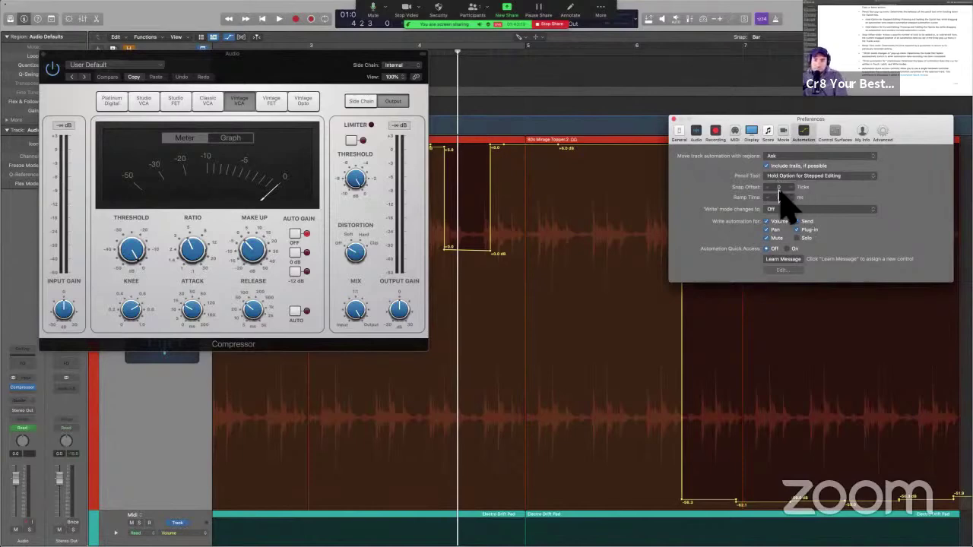
Read the Snap Offset and Ramp Time slider descriptions in the Logic Pro User Guide, and return to the Logic Pro project.
{"action": "key", "text": "ctrl+Right"}
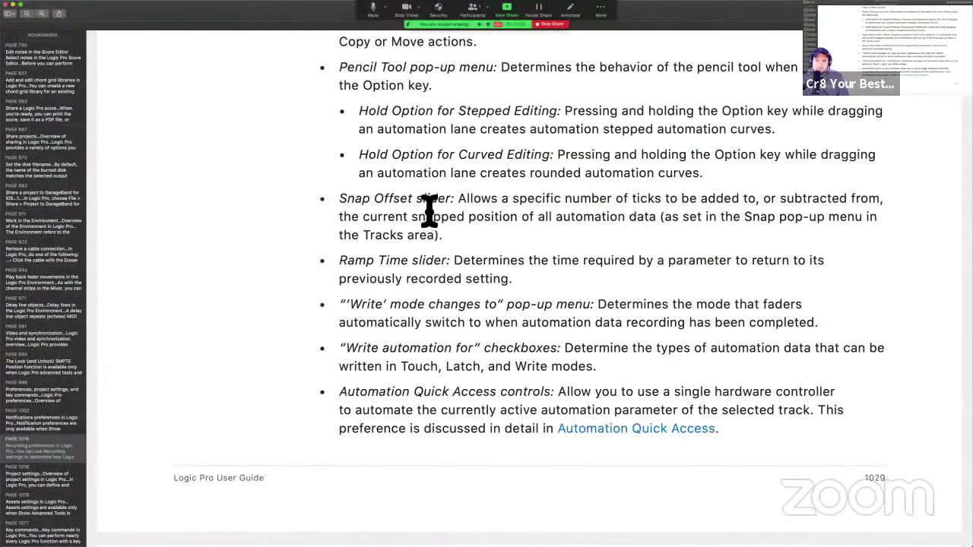
{"action": "left_click_drag", "start_coordinate": [428, 205], "coordinate": [473, 219]}
{"action": "left_click", "coordinate": [504, 250]}
{"action": "scroll", "coordinate": [407, 258], "scroll_direction": "down", "scroll_amount": 2}
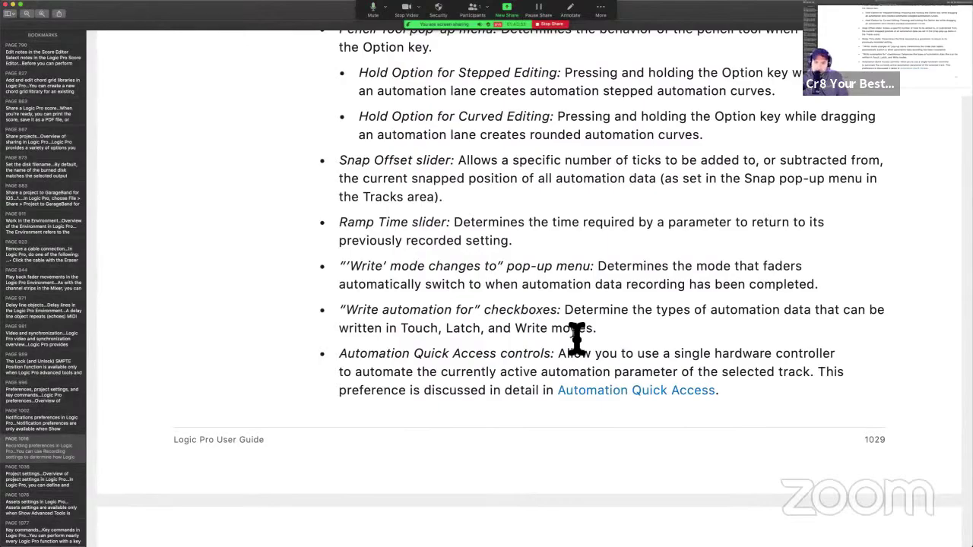
{"action": "key", "text": "ctrl+Left"}
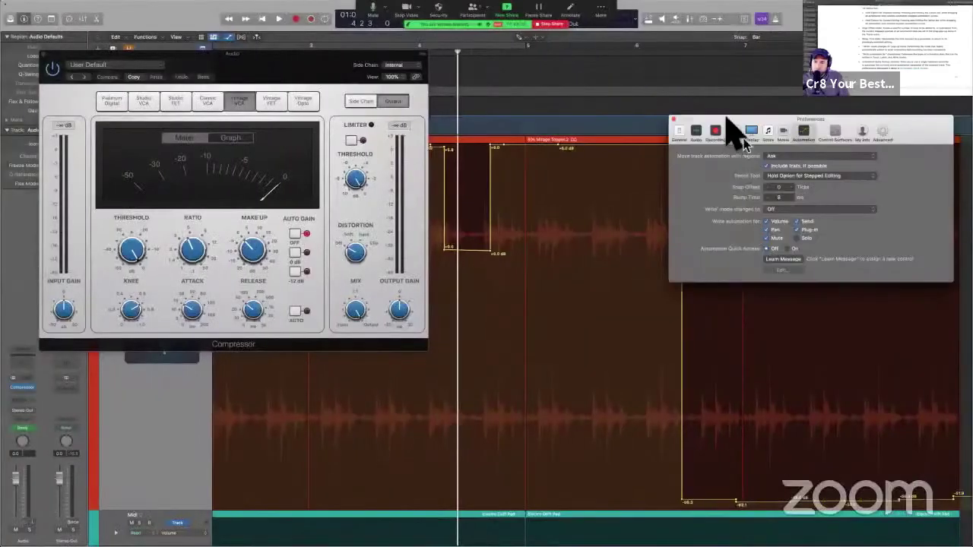
Close the Compressor window, reposition the preferences window, and set the Audio track's automation mode to Touch.
{"action": "left_click_drag", "start_coordinate": [724, 115], "coordinate": [578, 98]}
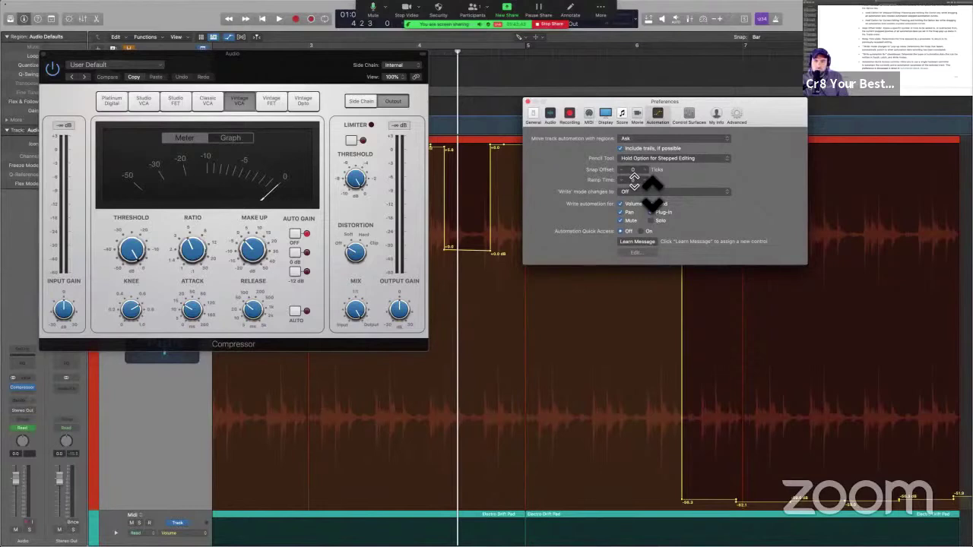
{"action": "left_click", "coordinate": [43, 56]}
{"action": "left_click", "coordinate": [169, 157]}
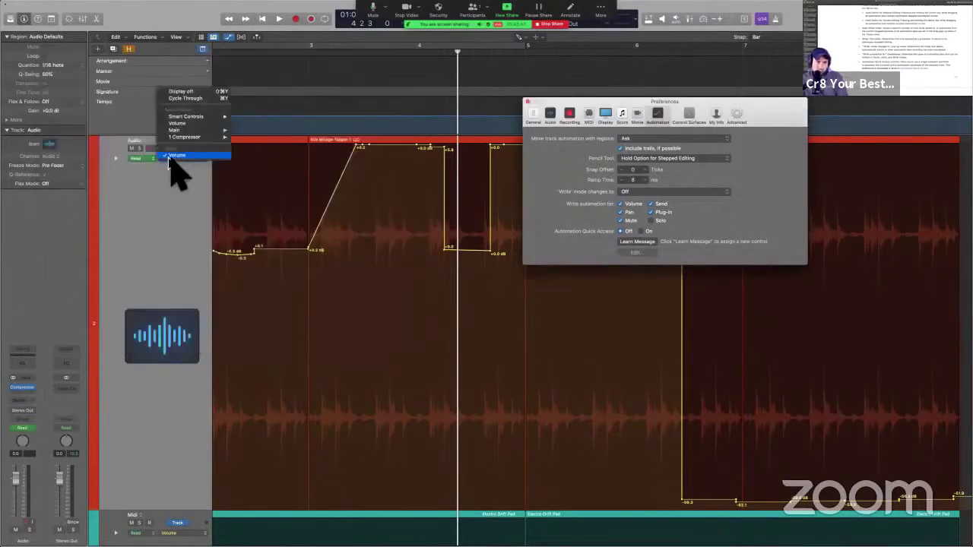
{"action": "left_click", "coordinate": [148, 161]}
{"action": "left_click", "coordinate": [144, 159]}
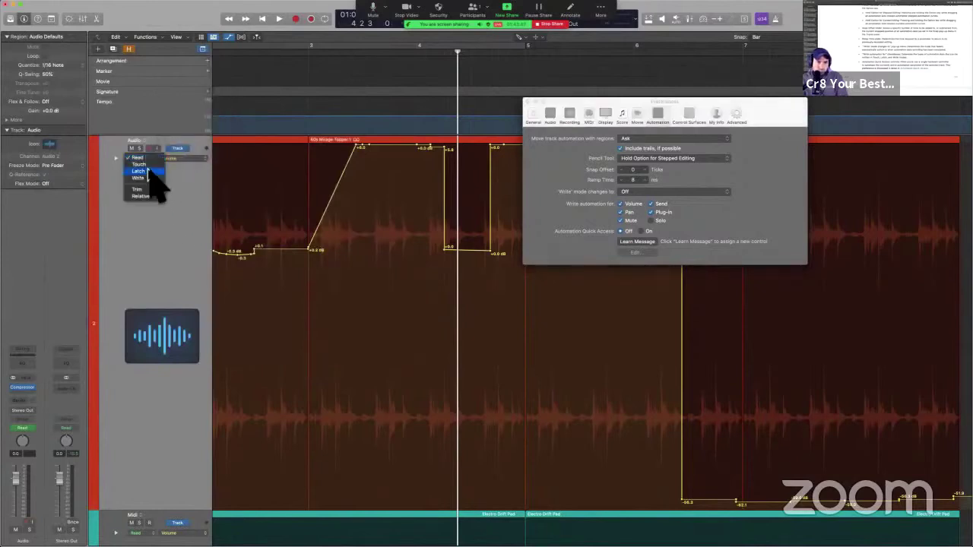
{"action": "left_click", "coordinate": [139, 164]}
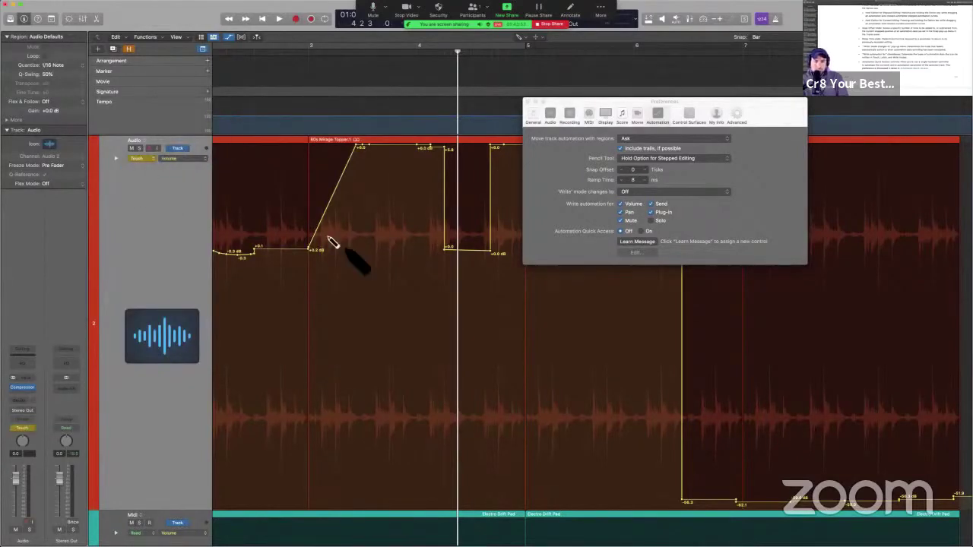
Delete the visible volume automation on the selected Audio track.
{"action": "scroll", "coordinate": [335, 247], "scroll_direction": "down", "scroll_amount": 10}
{"action": "scroll", "coordinate": [306, 271], "scroll_direction": "up", "scroll_amount": 10}
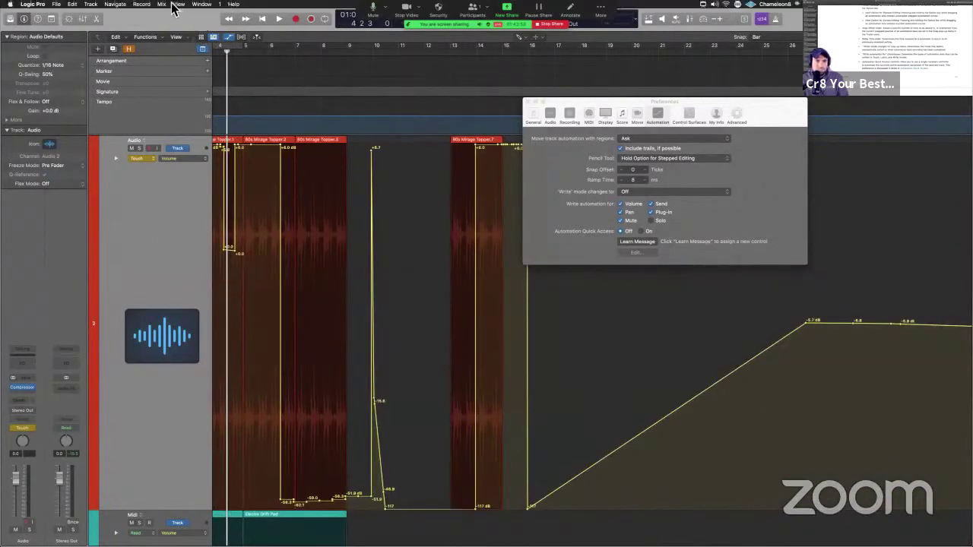
{"action": "left_click", "coordinate": [162, 4]}
{"action": "mouse_move", "coordinate": [190, 35]}
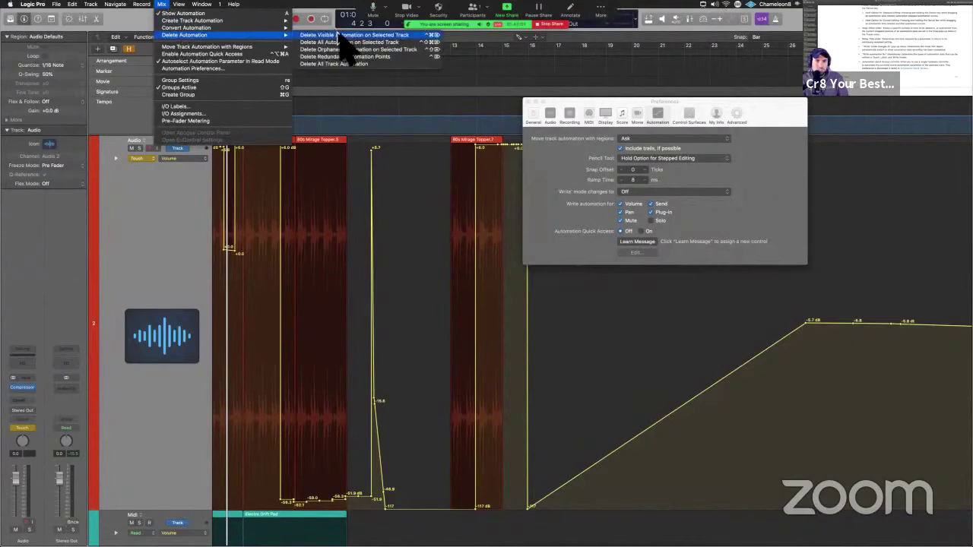
{"action": "left_click", "coordinate": [309, 35]}
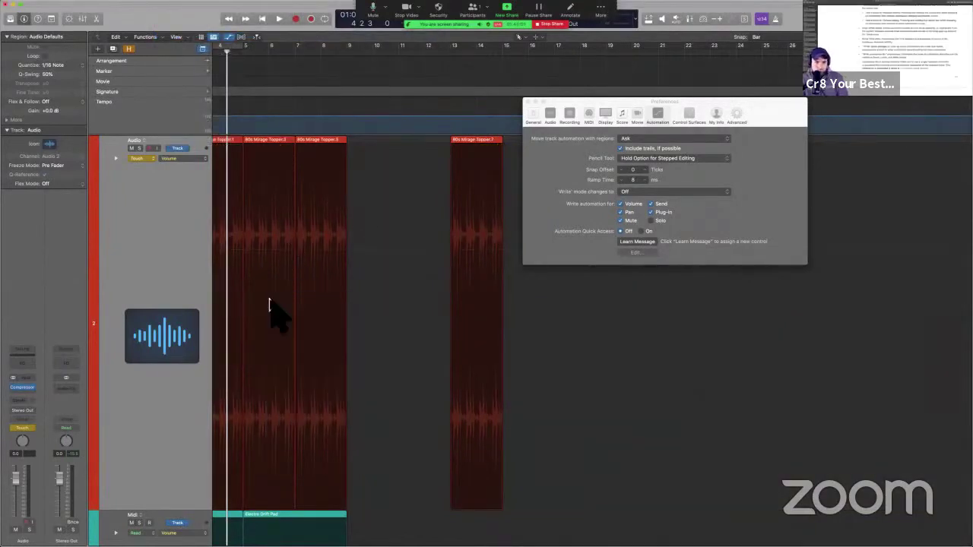
Place the playhead at bar 7, lower the Audio track's volume to about -26 dB, and record a Touch volume rise with the fader.
{"action": "scroll", "coordinate": [268, 304], "scroll_direction": "left", "scroll_amount": 3}
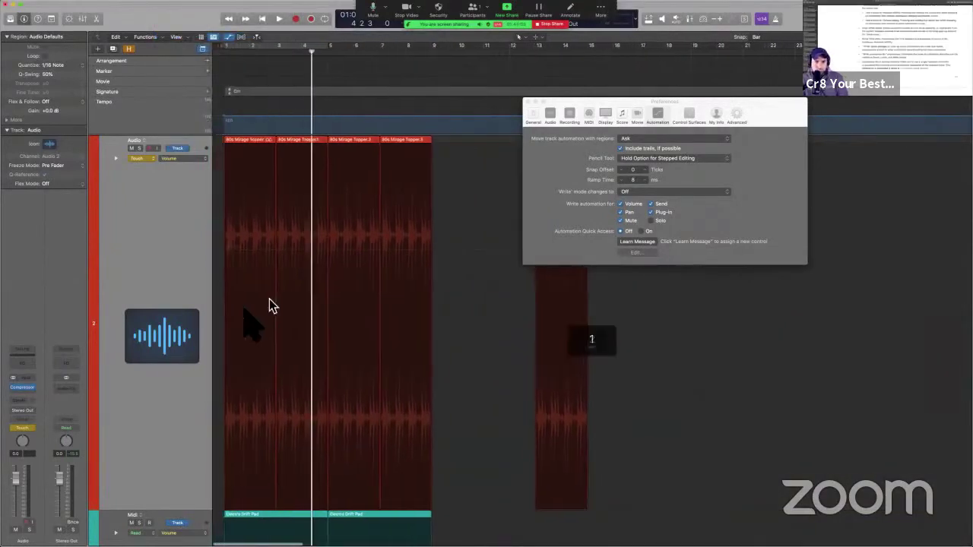
{"action": "left_click", "coordinate": [372, 52]}
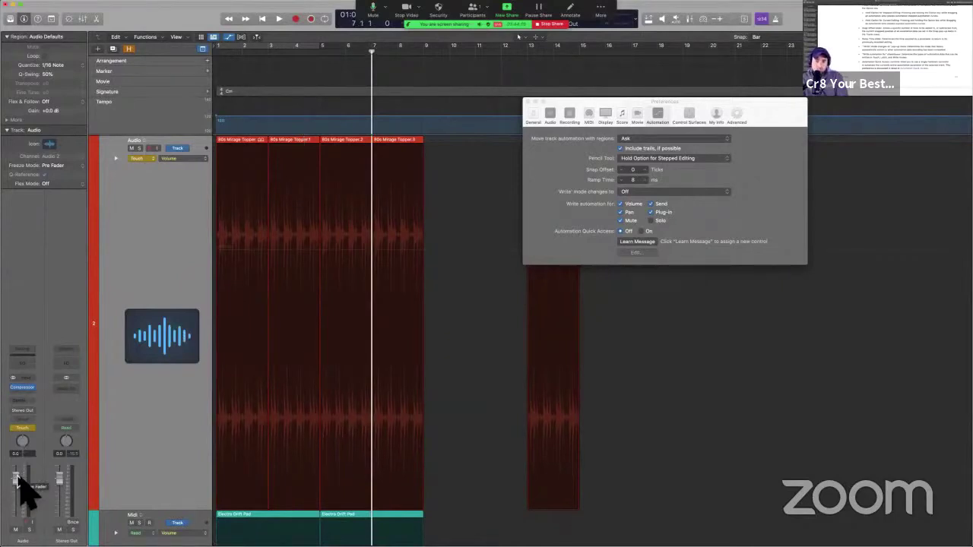
{"action": "left_click_drag", "start_coordinate": [18, 480], "coordinate": [18, 511]}
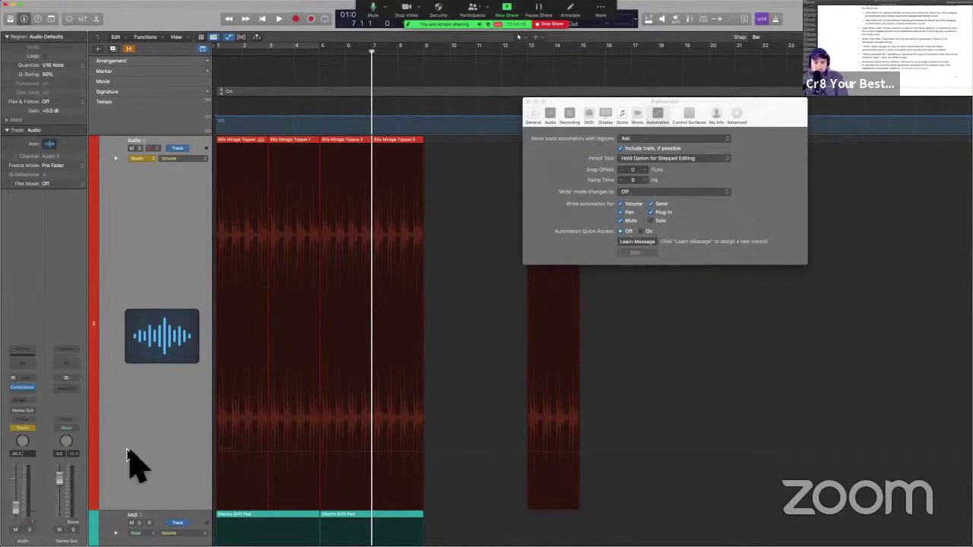
{"action": "key", "text": "space"}
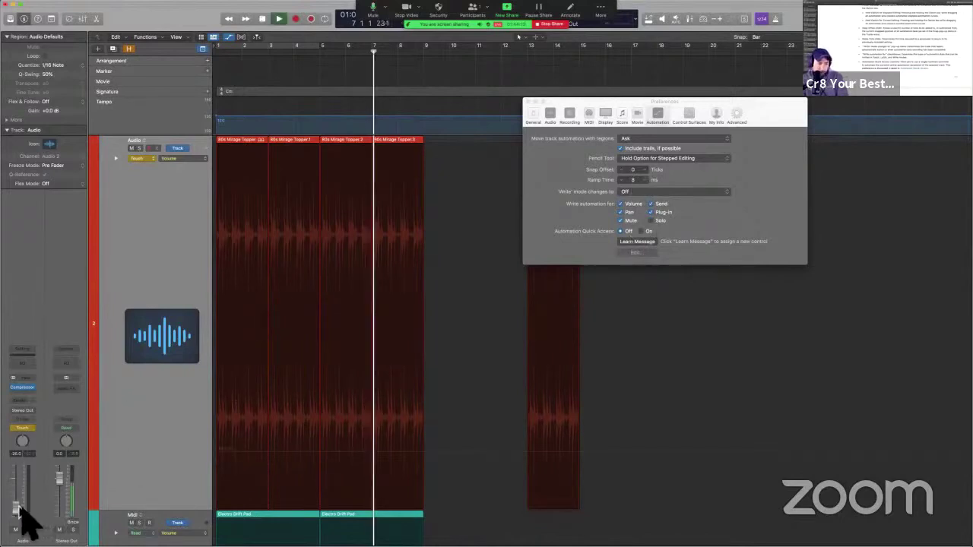
{"action": "left_click_drag", "start_coordinate": [17, 507], "coordinate": [13, 449]}
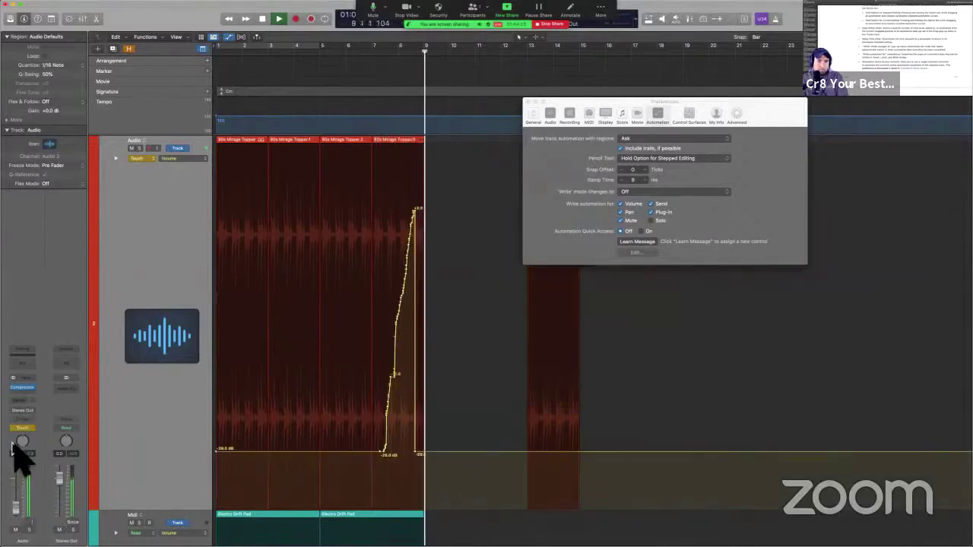
{"action": "key", "text": "space"}
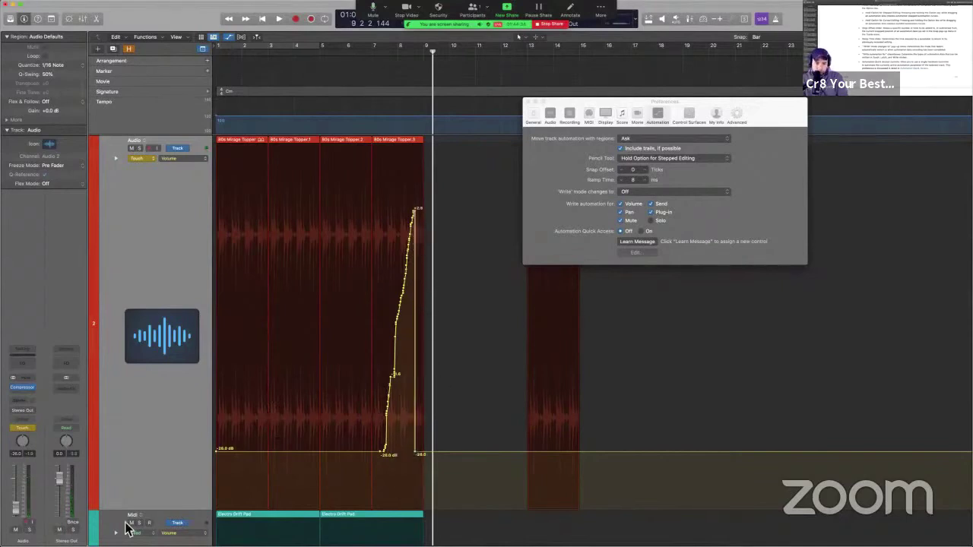
Delete the recorded volume automation from the Audio track and set the Ramp Time preference to 500 ms.
{"action": "key", "text": "a"}
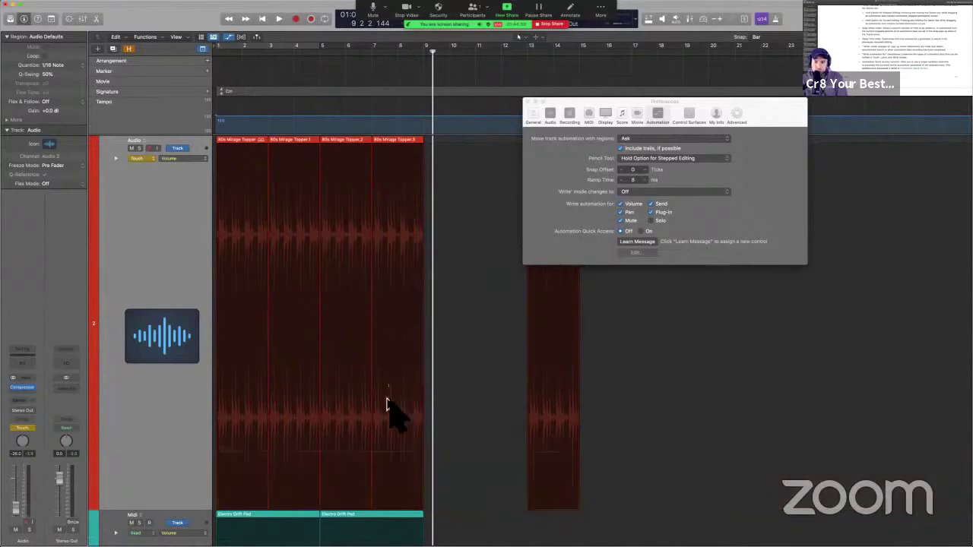
{"action": "left_click", "coordinate": [638, 186]}
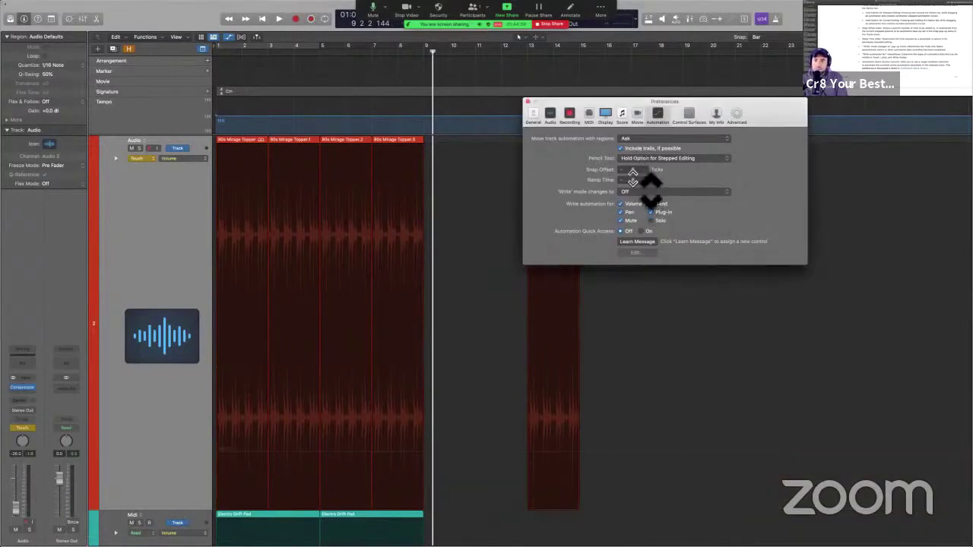
{"action": "double_click", "coordinate": [632, 180]}
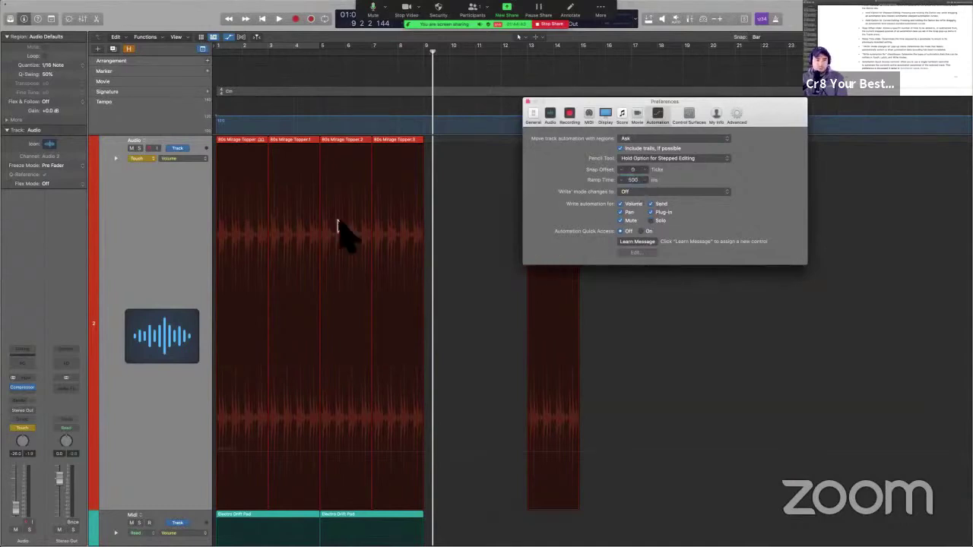
Record another Touch volume rise on the Audio track from bar 7, using the 500 ms Ramp Time.
{"action": "left_click", "coordinate": [375, 47]}
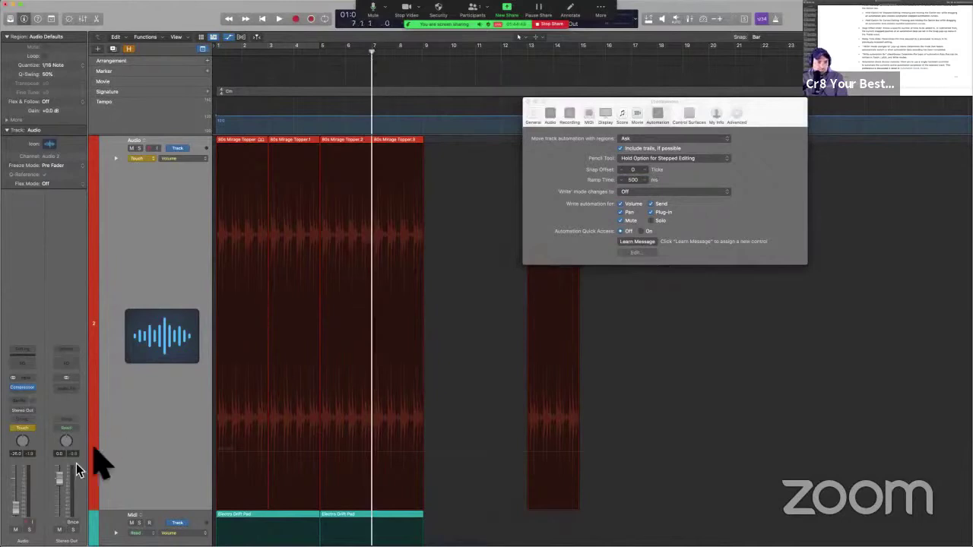
{"action": "key", "text": "space"}
{"action": "left_click_drag", "start_coordinate": [15, 514], "coordinate": [17, 456]}
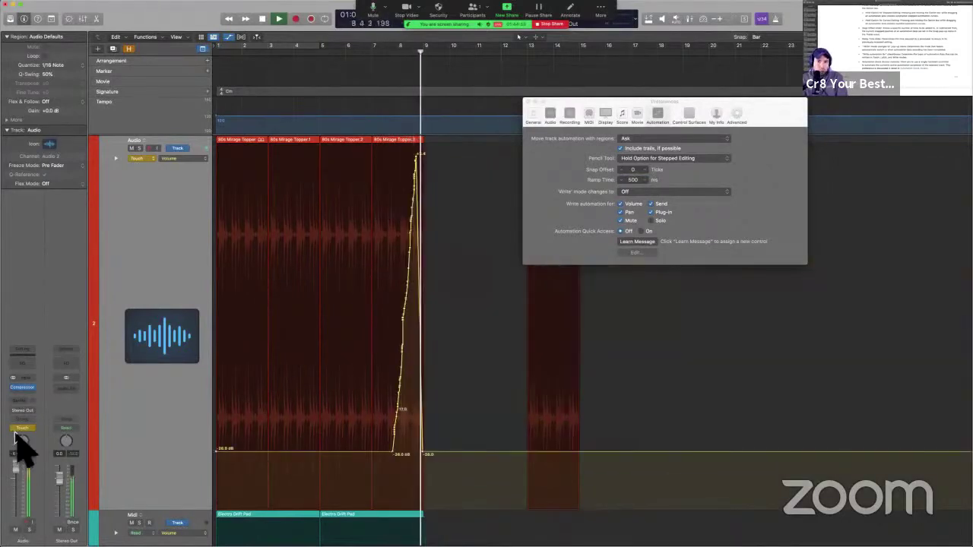
{"action": "key", "text": "space"}
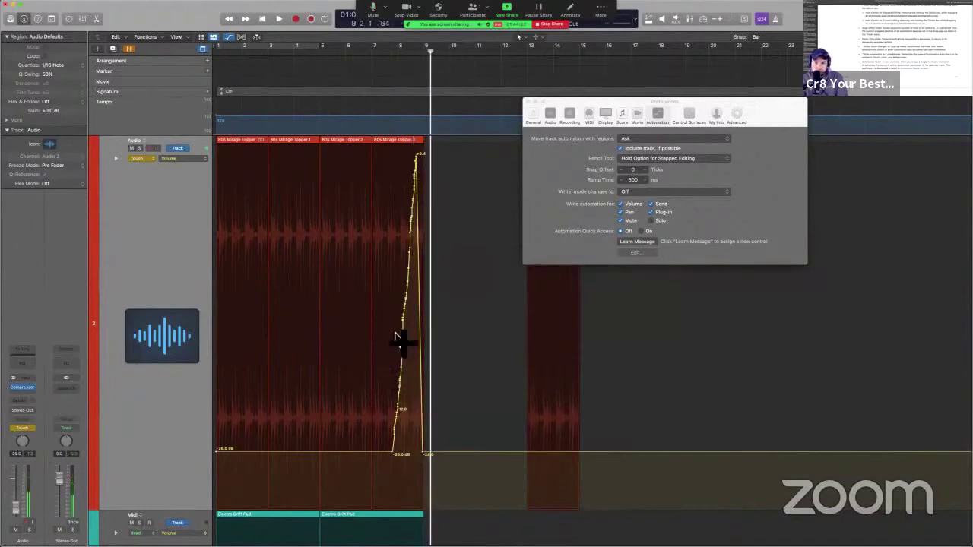
Delete the Audio track's volume automation again and set the Ramp Time preference to 5000 ms.
{"action": "key", "text": "a"}
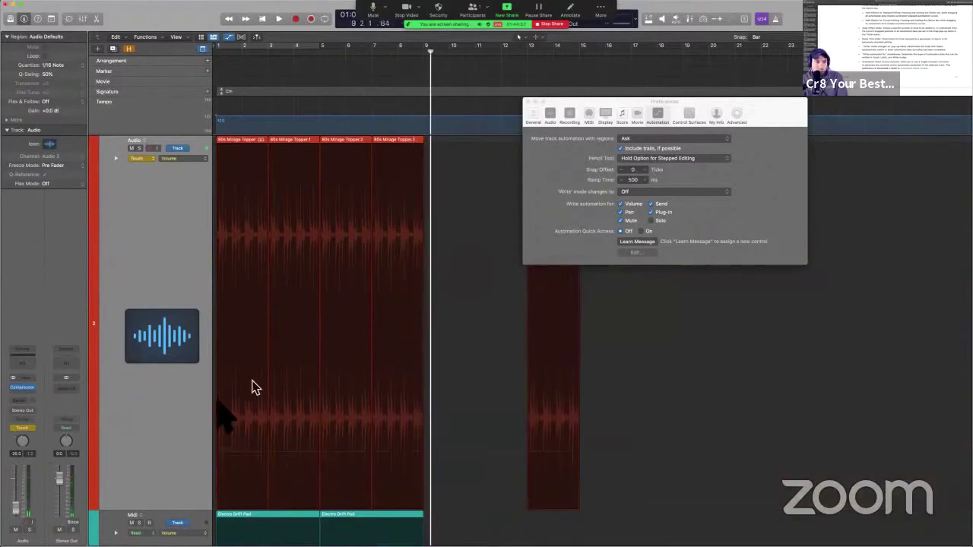
{"action": "left_click", "coordinate": [638, 187]}
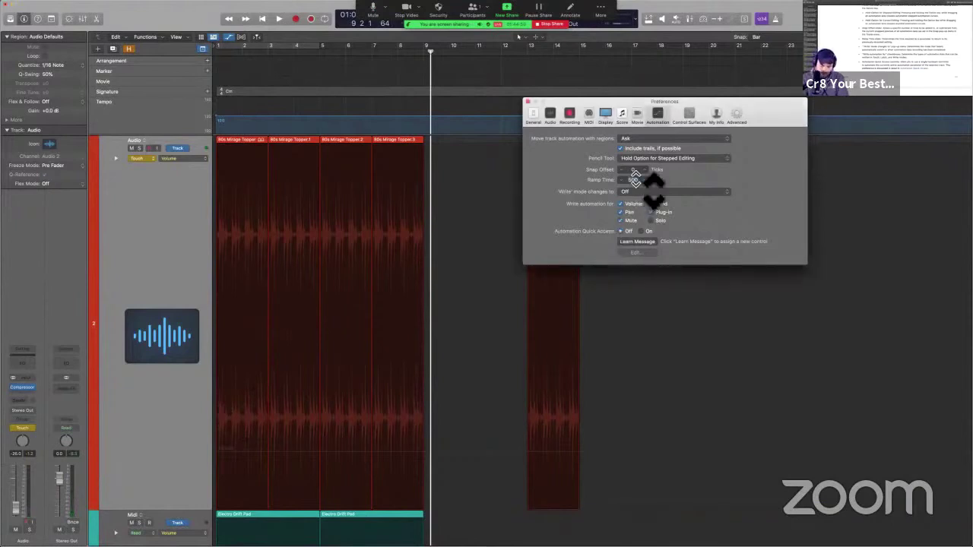
{"action": "left_click", "coordinate": [635, 180]}
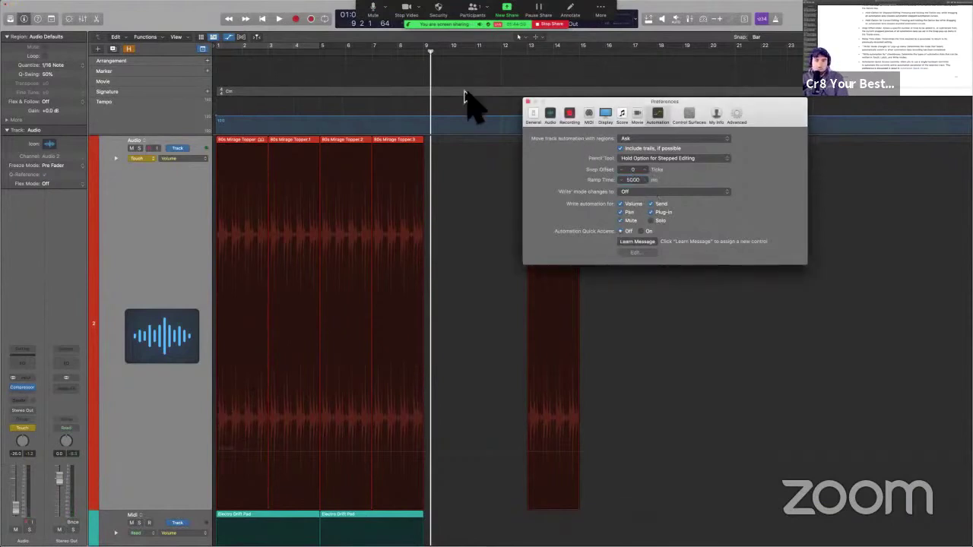
Record a Touch volume rise on the Audio track from bar 7, beat 2, using the 5000 ms Ramp Time.
{"action": "left_click", "coordinate": [378, 51]}
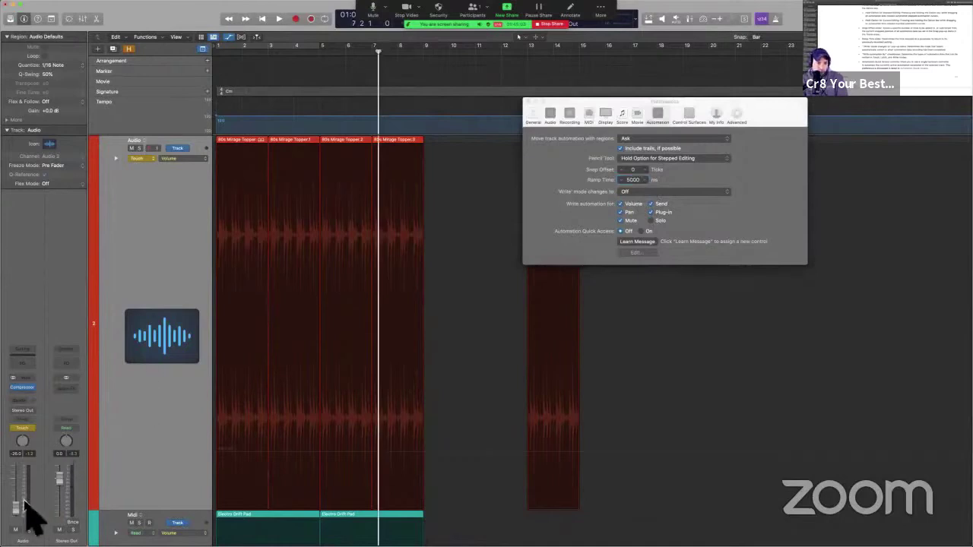
{"action": "key", "text": "space"}
{"action": "left_click_drag", "start_coordinate": [15, 508], "coordinate": [15, 449]}
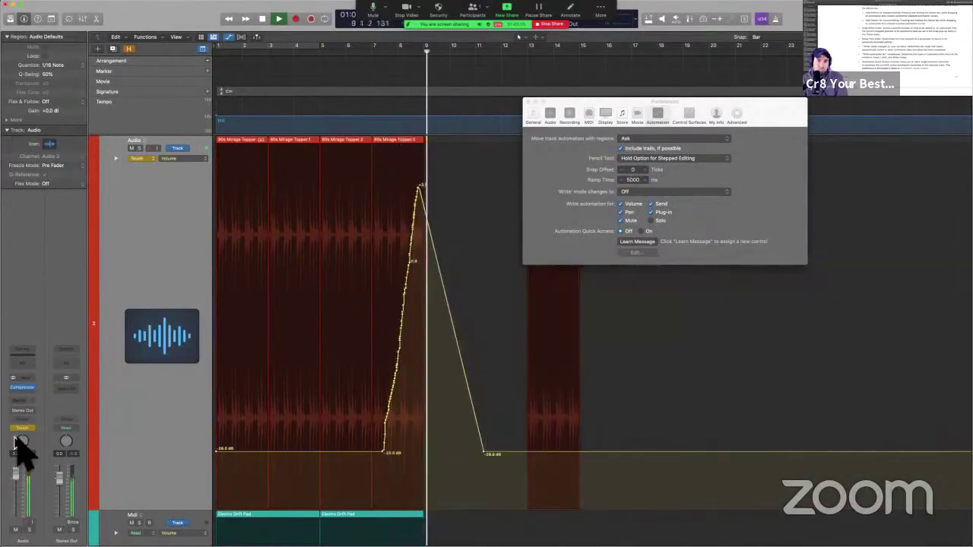
{"action": "key", "text": "space"}
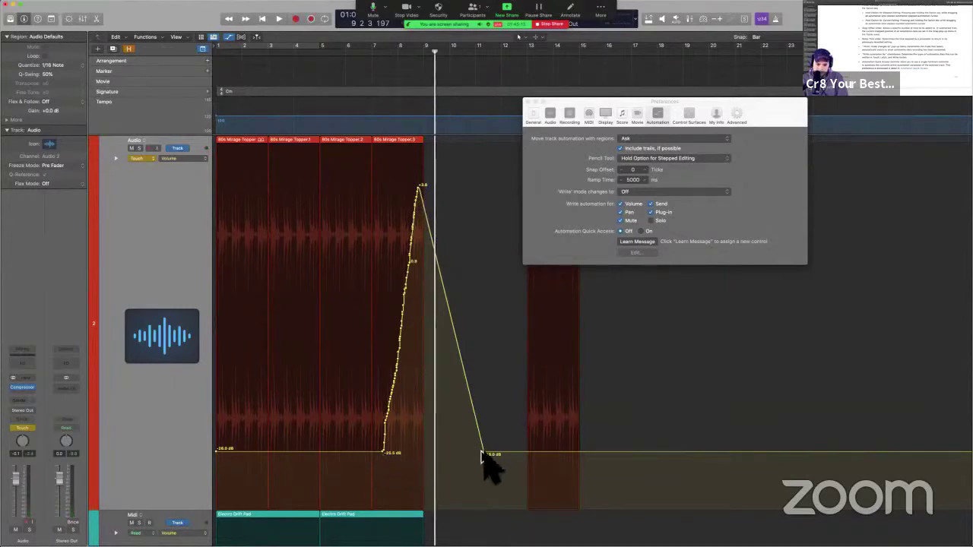
Set the Ramp Time preference to 5 ms and delete the Audio track's visible volume automation.
{"action": "left_click", "coordinate": [634, 176]}
{"action": "type", "text": "5"}
{"action": "key", "text": "Return"}
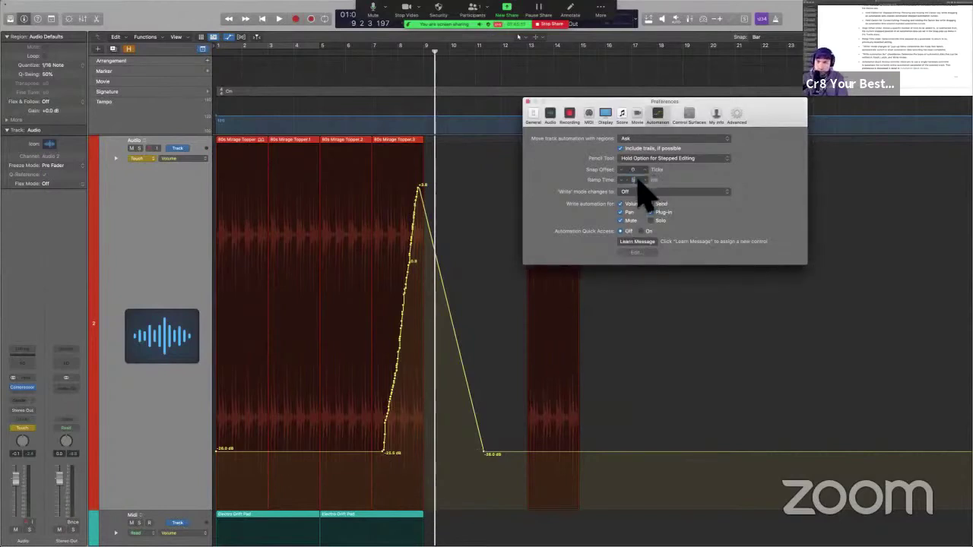
{"action": "key", "text": "ctrl+super+BackSpace"}
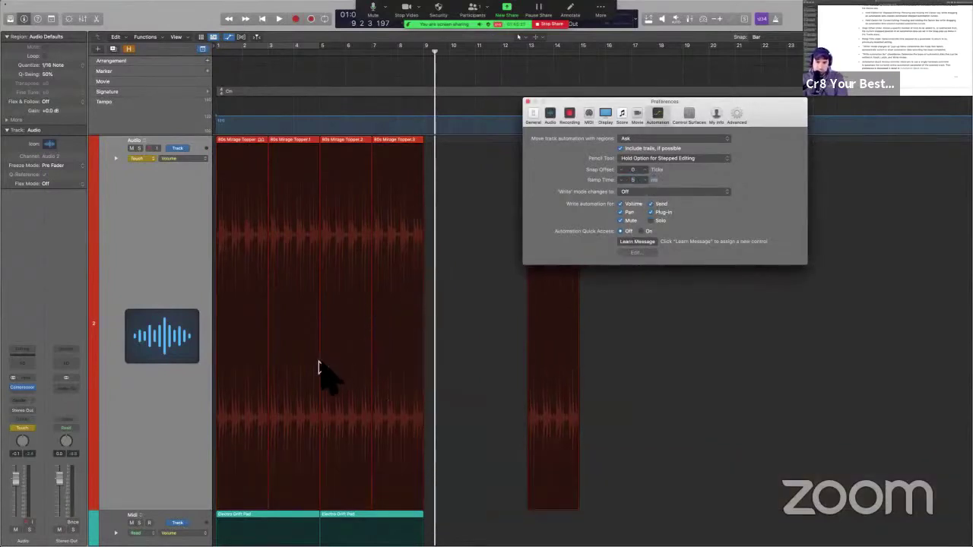
Lower the Audio track's volume to about -17.2 dB and record a Touch volume rise between bars 7 and 8.
{"action": "left_click_drag", "start_coordinate": [30, 484], "coordinate": [16, 449]}
{"action": "key", "text": "space"}
{"action": "key", "text": "space"}
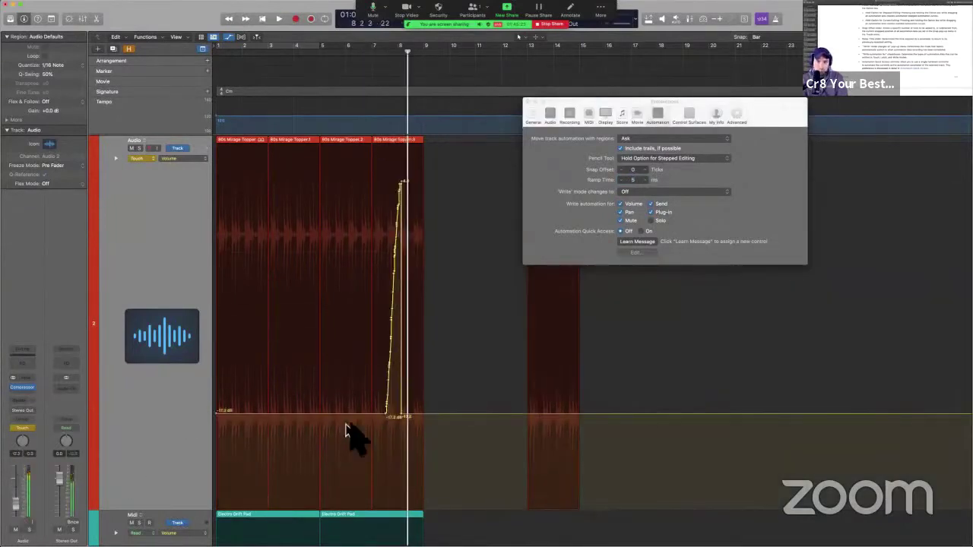
Inspect the volume drop just after bar 8 up close, and set the Audio track's automation mode to Read.
{"action": "key", "text": "super+Right"}
{"action": "key", "text": "super+Right"}
{"action": "key", "text": "super+Right"}
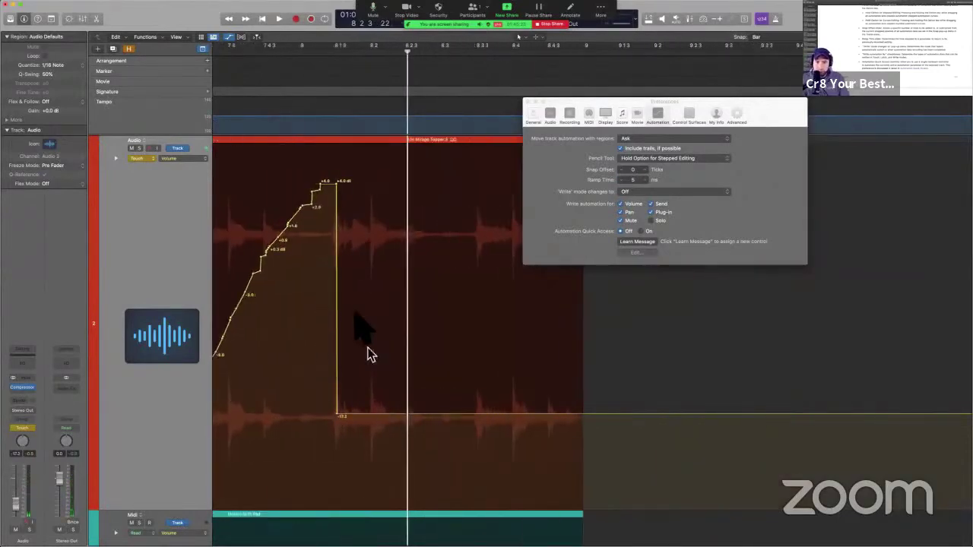
{"action": "left_click", "coordinate": [141, 158]}
{"action": "left_click", "coordinate": [138, 150]}
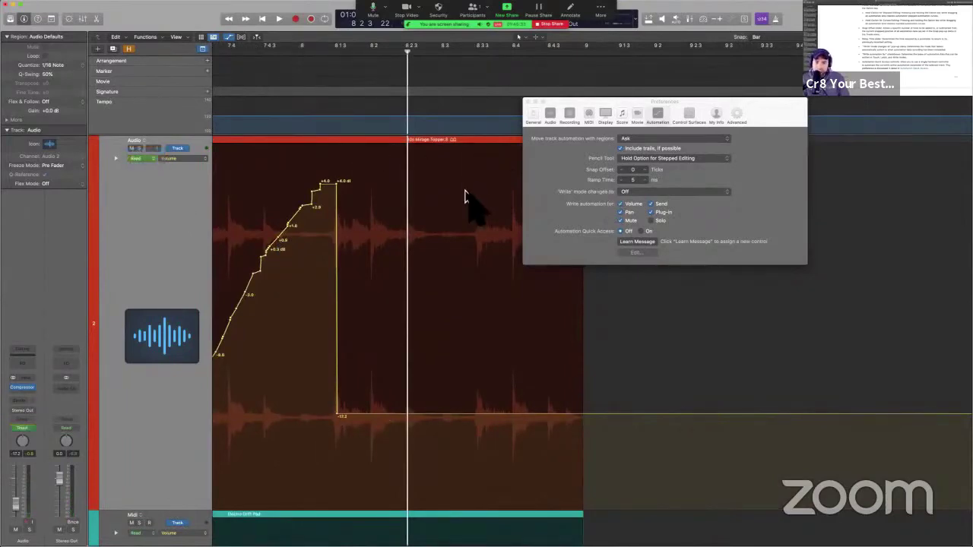
Highlight and read the Ramp Time slider description in the Logic Pro User Guide, and return to the Logic Pro project.
{"action": "key", "text": "ctrl+Right"}
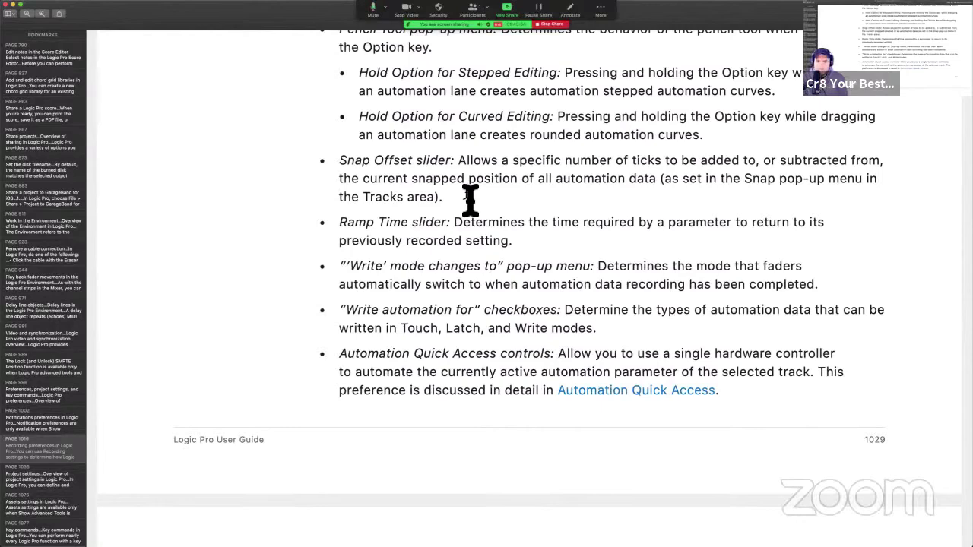
{"action": "key", "text": "ctrl+Left"}
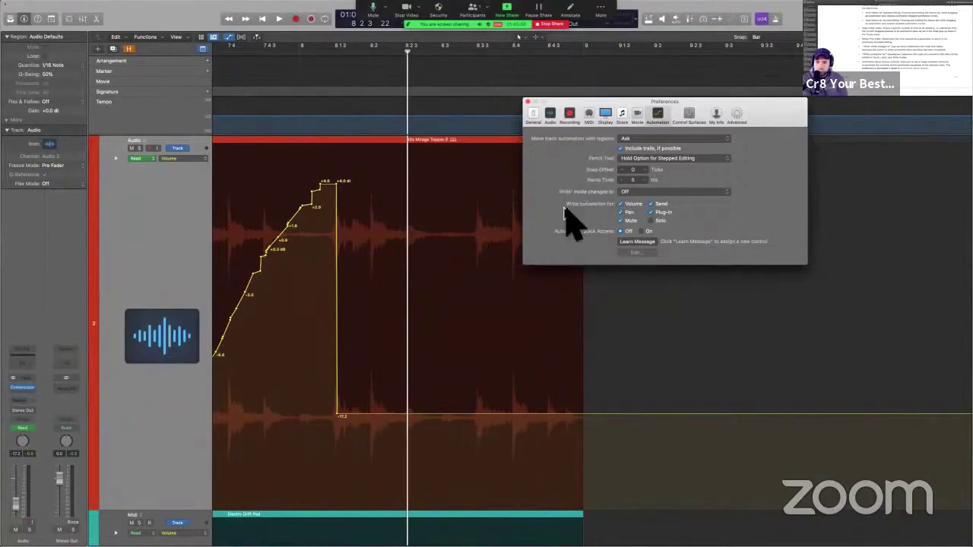
{"action": "key", "text": "ctrl+Right"}
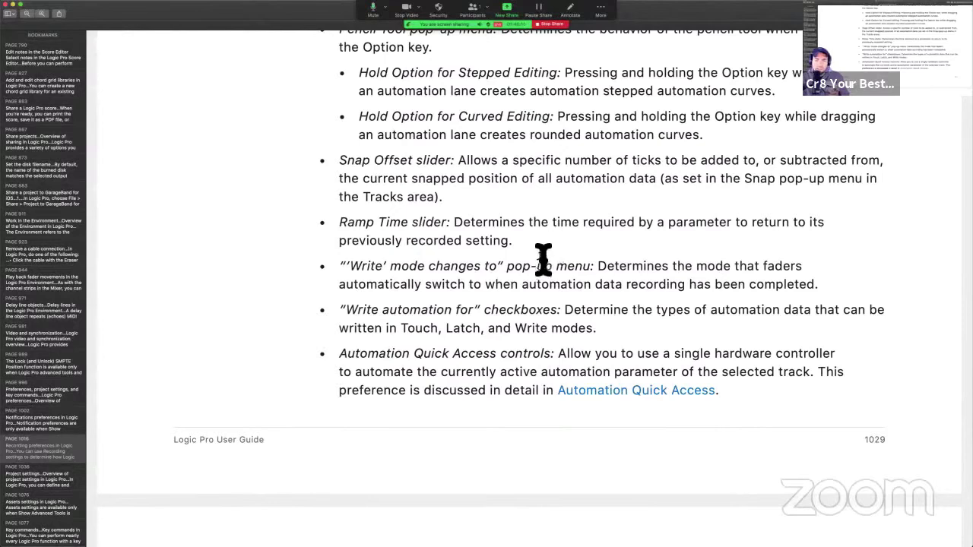
{"action": "left_click_drag", "start_coordinate": [337, 225], "coordinate": [571, 245]}
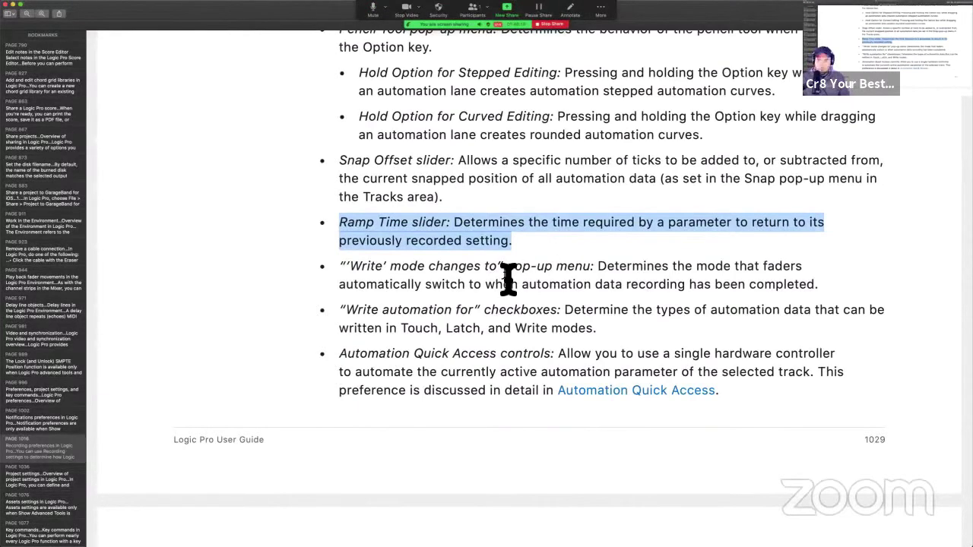
{"action": "key", "text": "ctrl+Left"}
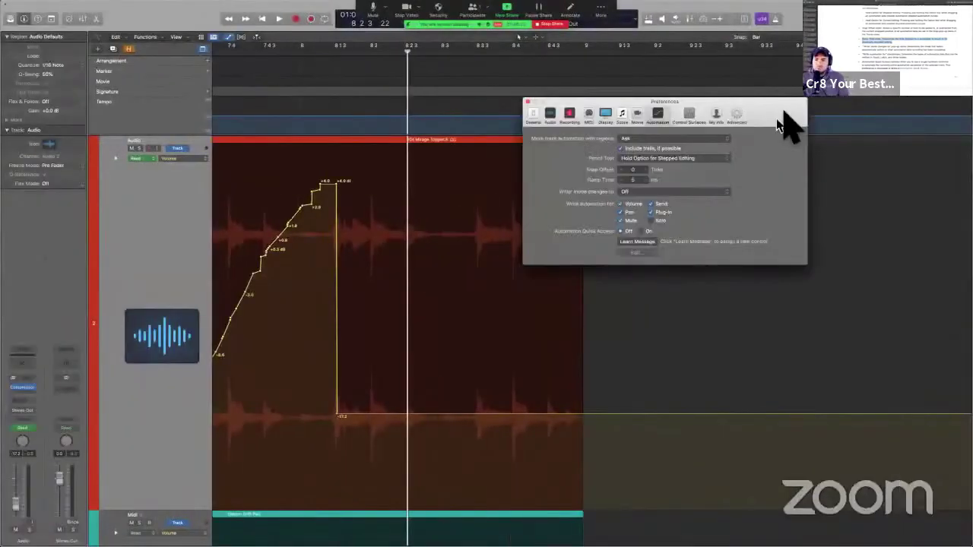
Move the preferences window over the tracks, and review the "'Write' mode changes to" options and the Audio track's automation modes without changing them.
{"action": "left_click_drag", "start_coordinate": [756, 125], "coordinate": [578, 179]}
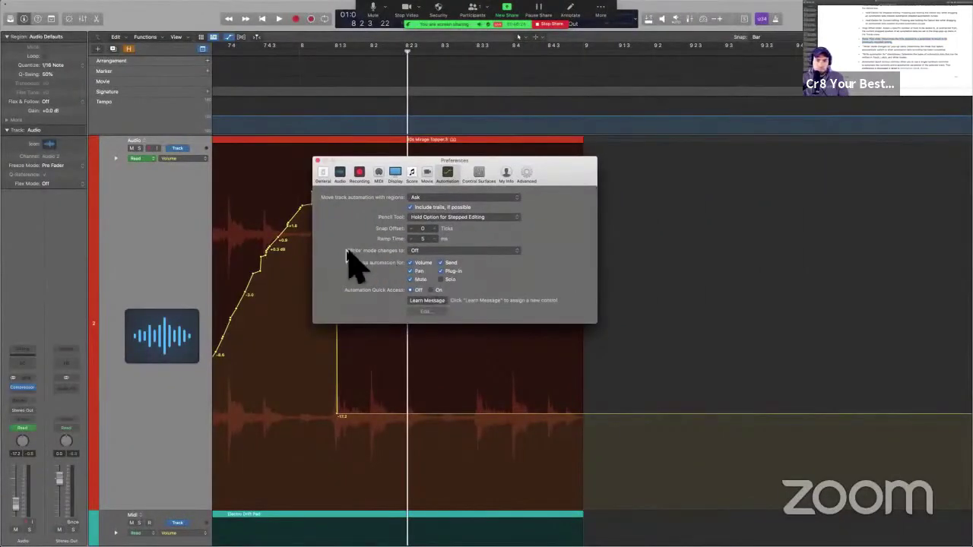
{"action": "left_click", "coordinate": [437, 252]}
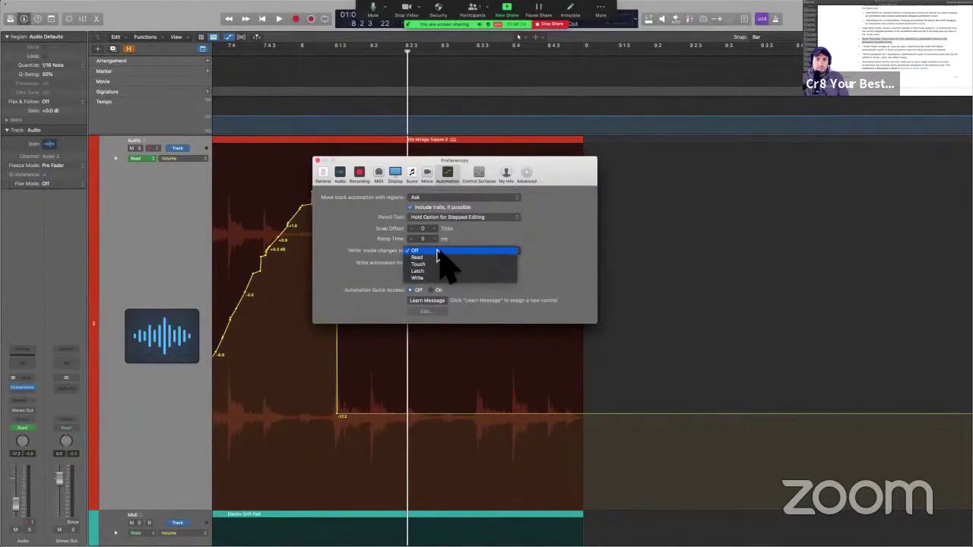
{"action": "left_click", "coordinate": [437, 252]}
{"action": "left_click", "coordinate": [31, 429]}
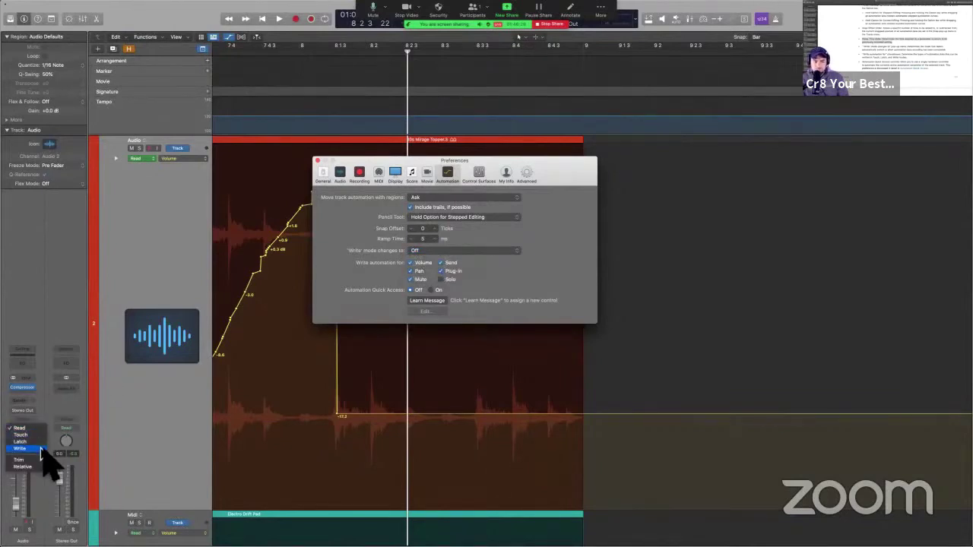
{"action": "left_click", "coordinate": [145, 293]}
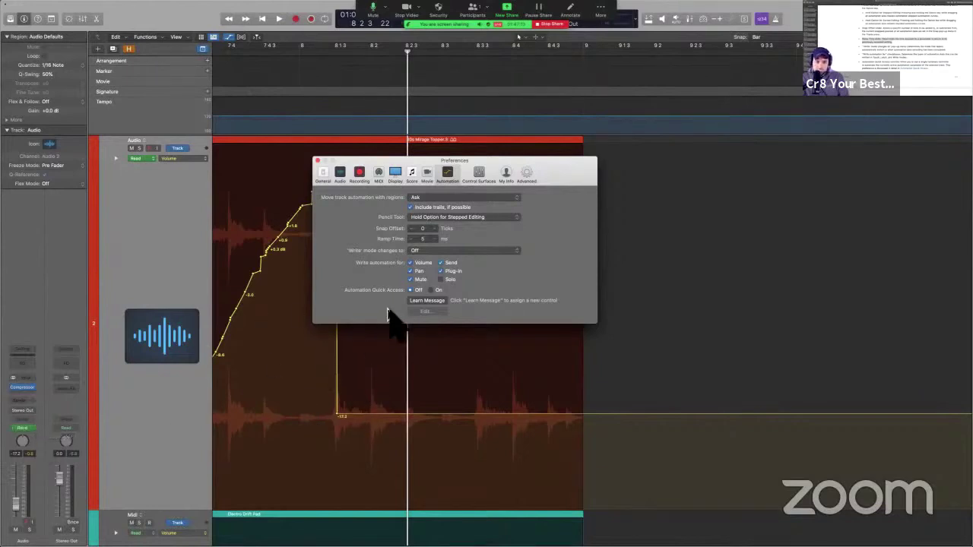
Review the "'Write' mode changes to" setting and the Audio track's available automation parameters, including those under Main.
{"action": "left_click", "coordinate": [434, 253]}
{"action": "left_click", "coordinate": [434, 253]}
{"action": "left_click", "coordinate": [191, 159]}
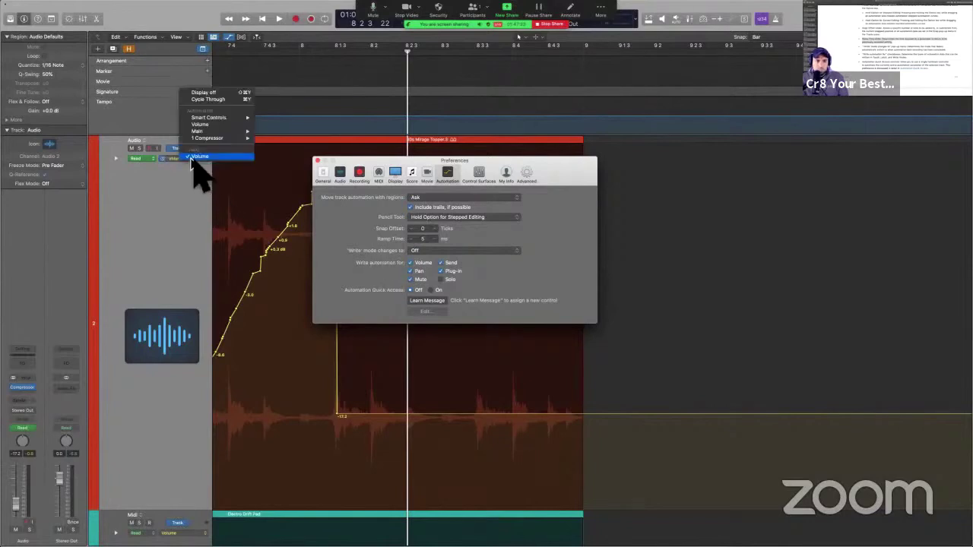
{"action": "mouse_move", "coordinate": [199, 131]}
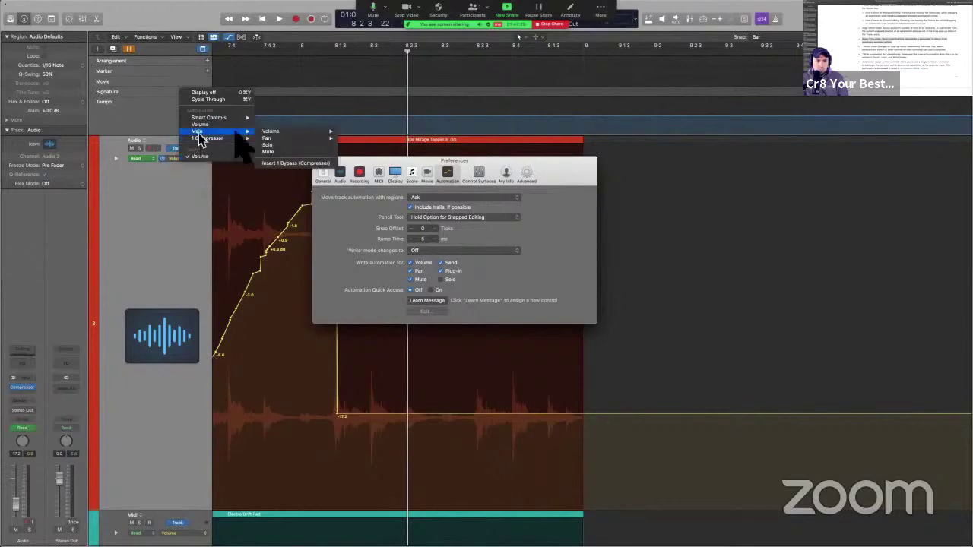
{"action": "left_click", "coordinate": [291, 145]}
Switch to the Logic Pro User Guide, read the "Write automation for" checkboxes description, and return to the Logic Pro project.
{"action": "key", "text": "ctrl+Right"}
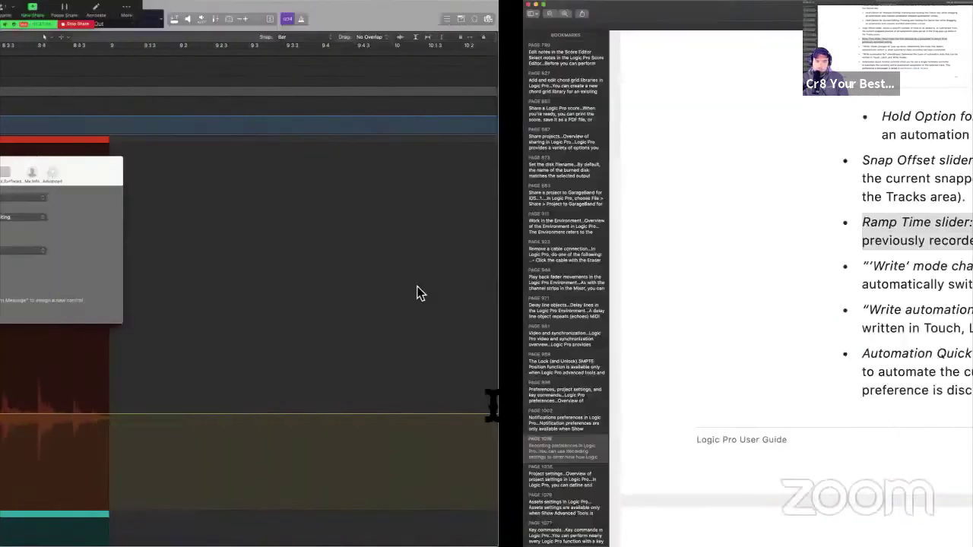
{"action": "scroll", "coordinate": [493, 405], "scroll_direction": "down", "scroll_amount": 2}
{"action": "scroll", "coordinate": [493, 405], "scroll_direction": "down", "scroll_amount": 3}
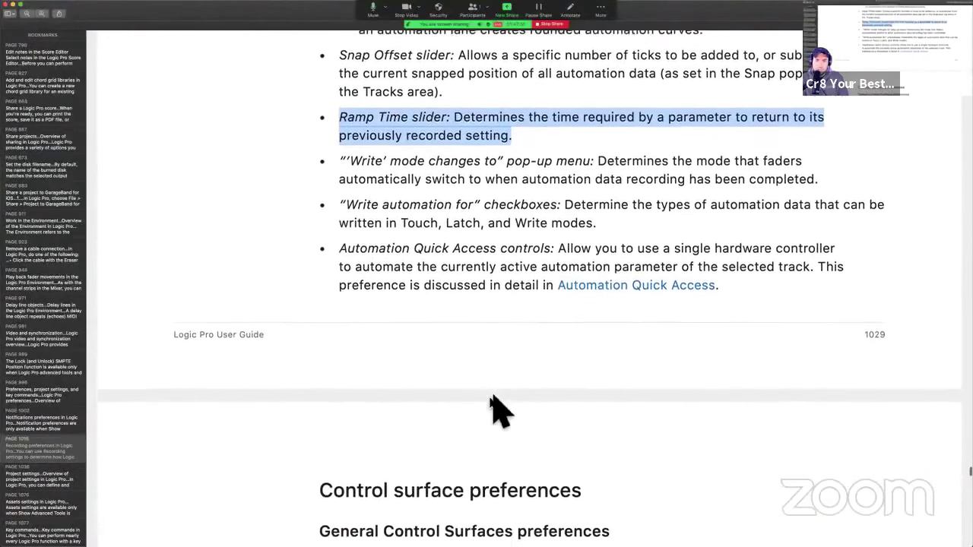
{"action": "scroll", "coordinate": [494, 393], "scroll_direction": "up", "scroll_amount": 8}
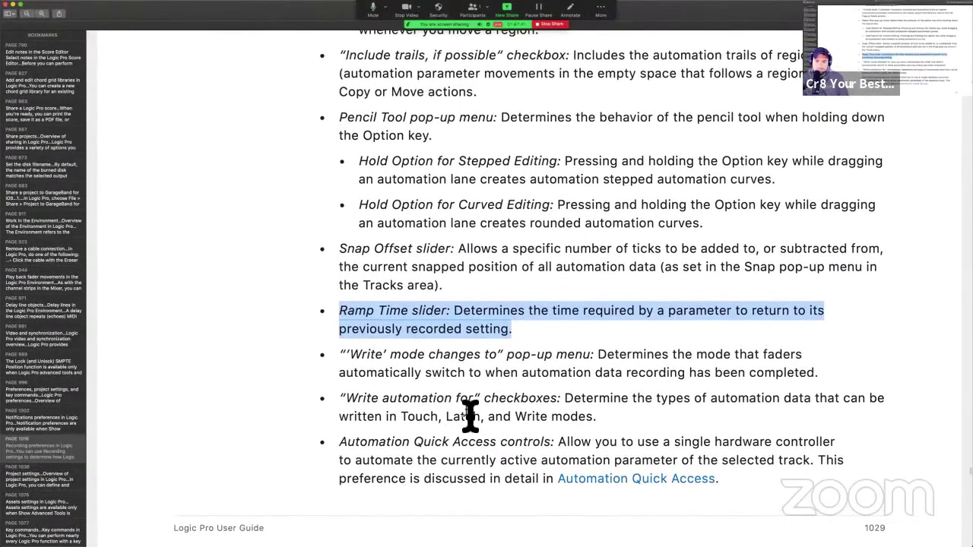
{"action": "scroll", "coordinate": [470, 415], "scroll_direction": "down", "scroll_amount": 3}
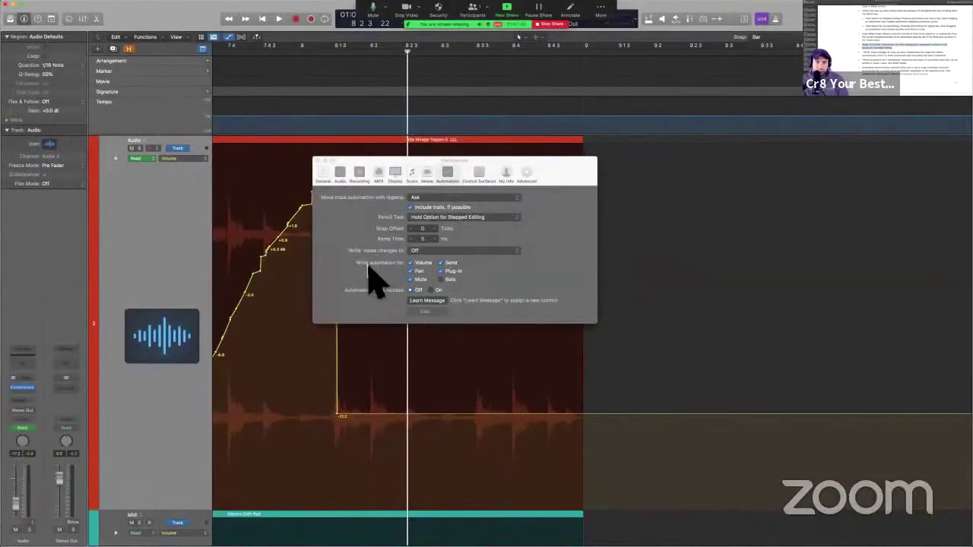
{"action": "scroll", "coordinate": [365, 266], "scroll_direction": "up", "scroll_amount": 1}
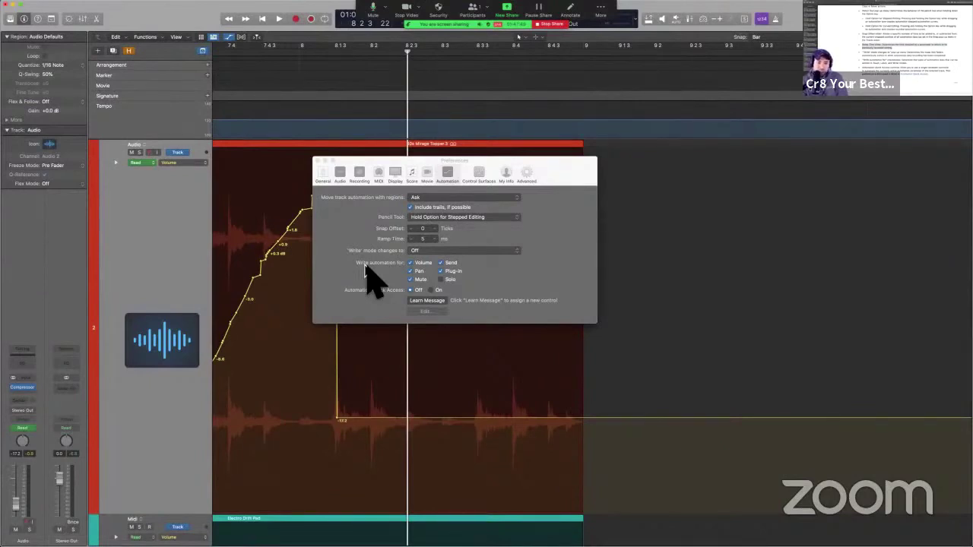
Disable Volume, Pan, Mute, Send and Plug-in under "Write automation for" in the Automation preferences.
{"action": "left_click", "coordinate": [453, 270]}
{"action": "left_click", "coordinate": [441, 263]}
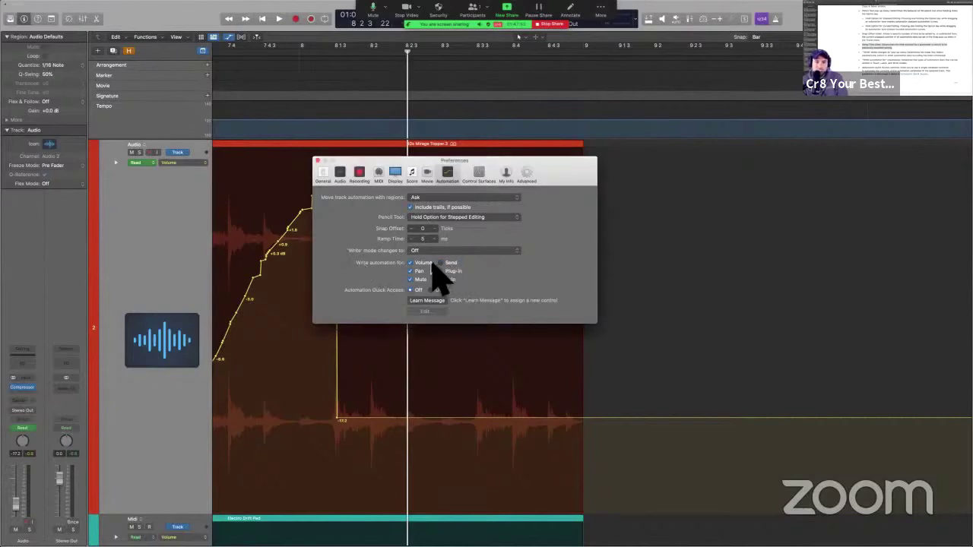
{"action": "left_click", "coordinate": [421, 272]}
{"action": "left_click", "coordinate": [420, 280]}
Show the Audio track's Volume automation and add points around bar 8, ending with a plateau near -8.5 dB and a drop to about -12.8 dB.
{"action": "left_click", "coordinate": [186, 162]}
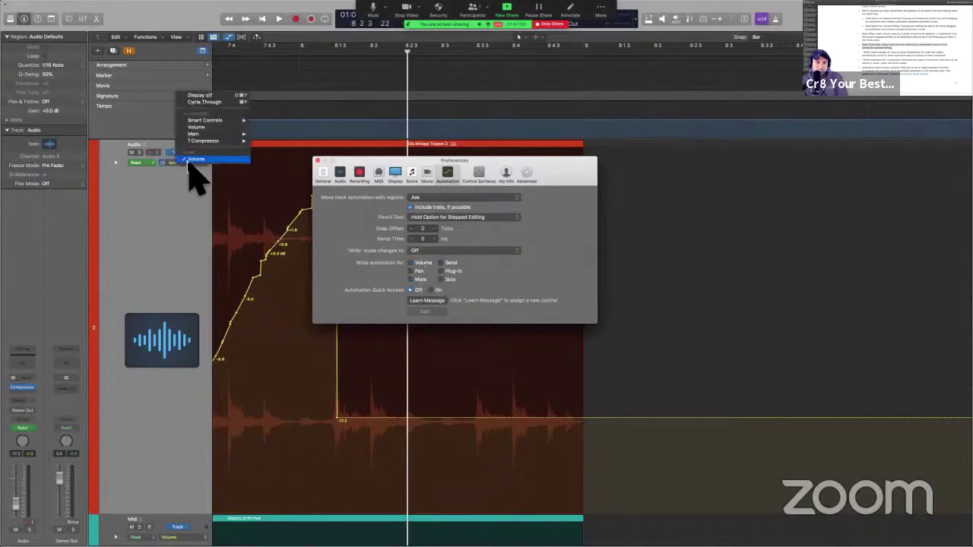
{"action": "left_click", "coordinate": [209, 128]}
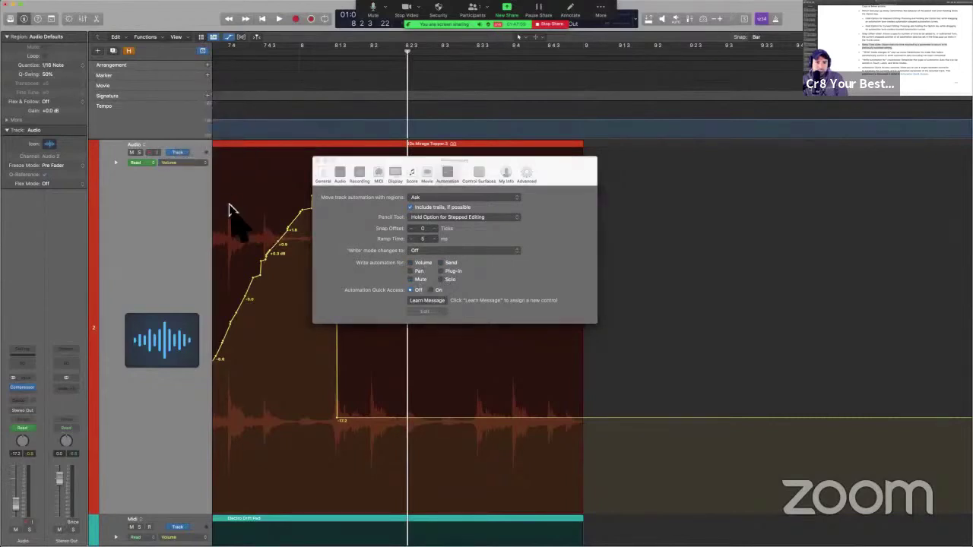
{"action": "left_click", "coordinate": [364, 382]}
{"action": "left_click", "coordinate": [311, 355]}
{"action": "left_click", "coordinate": [385, 353]}
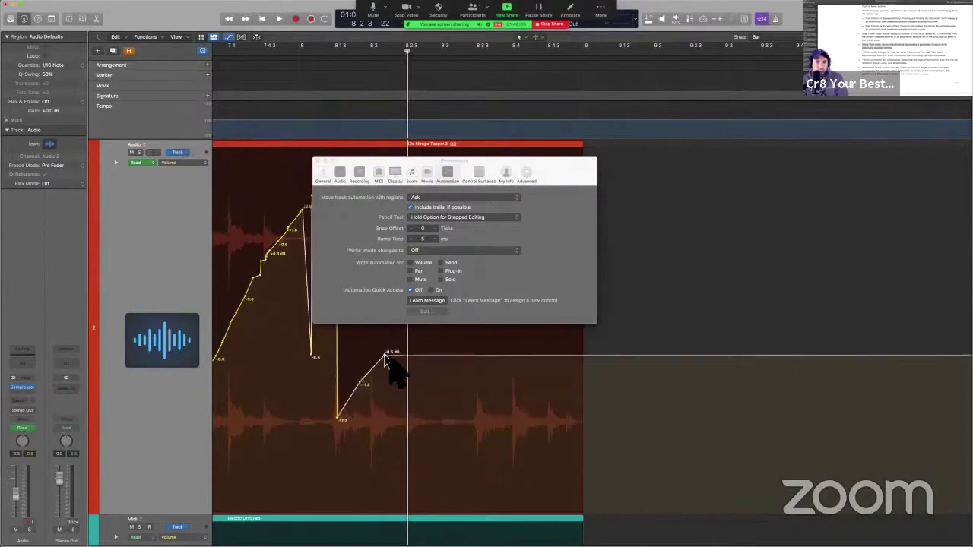
{"action": "left_click", "coordinate": [440, 355]}
{"action": "left_click", "coordinate": [468, 390]}
Move the last volume point to about bar 9 beat 2, and review the Snap Automation options without changing them.
{"action": "left_click_drag", "start_coordinate": [398, 361], "coordinate": [640, 301]}
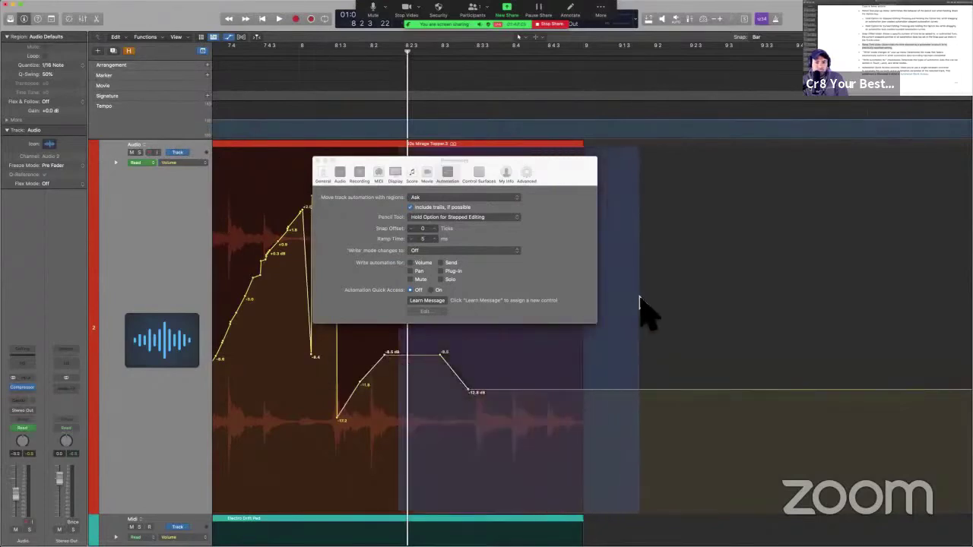
{"action": "left_click", "coordinate": [487, 373]}
{"action": "left_click_drag", "start_coordinate": [488, 392], "coordinate": [677, 113]}
{"action": "left_click", "coordinate": [757, 36]}
{"action": "mouse_move", "coordinate": [813, 127]}
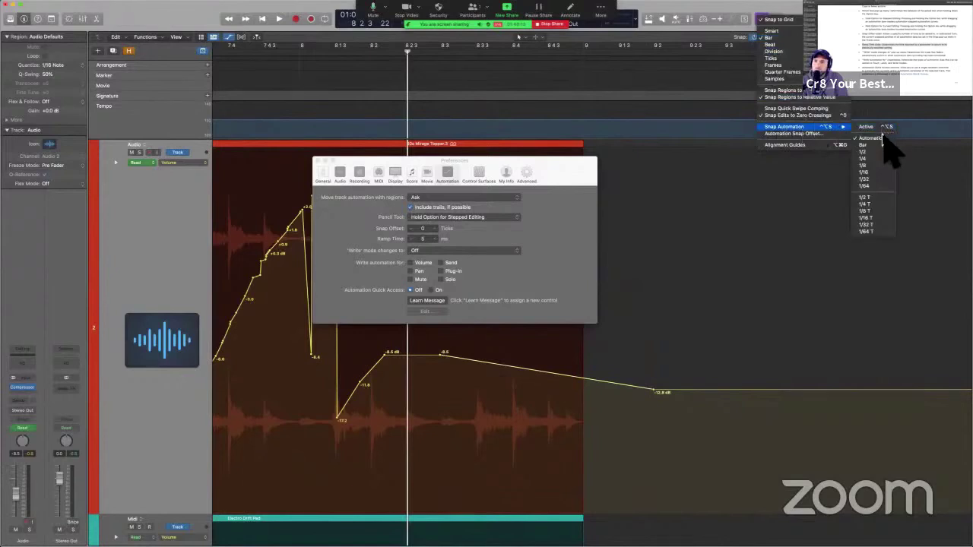
{"action": "left_click", "coordinate": [804, 250]}
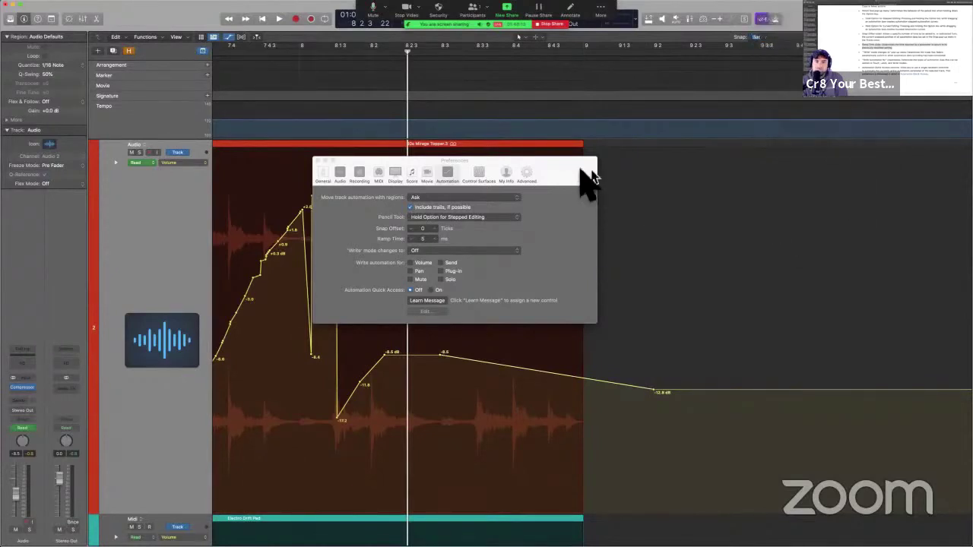
Move the preferences window off the automation curve and raise the volume plateau after bar 8 beat 2 to about +3.7 dB.
{"action": "left_click_drag", "start_coordinate": [582, 170], "coordinate": [841, 82]}
{"action": "left_click_drag", "start_coordinate": [419, 354], "coordinate": [615, 265]}
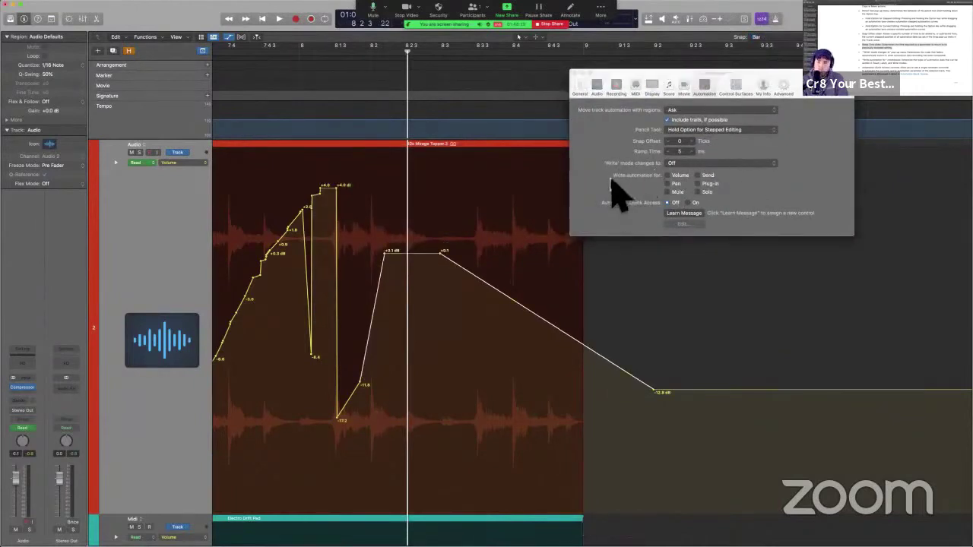
{"action": "key", "text": "super+shift+4"}
{"action": "left_click_drag", "start_coordinate": [604, 170], "coordinate": [749, 209]}
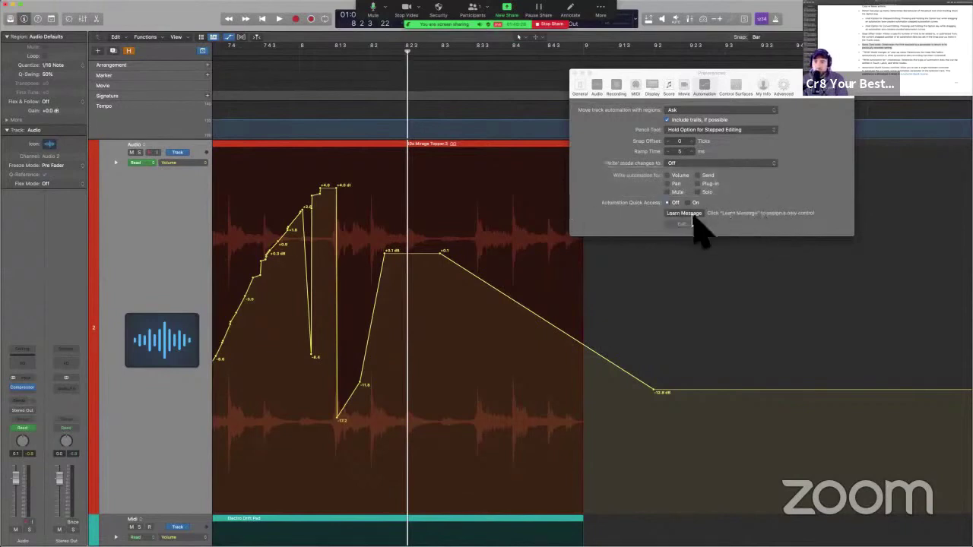
{"action": "left_click", "coordinate": [417, 254]}
{"action": "left_click_drag", "start_coordinate": [417, 256], "coordinate": [402, 196]}
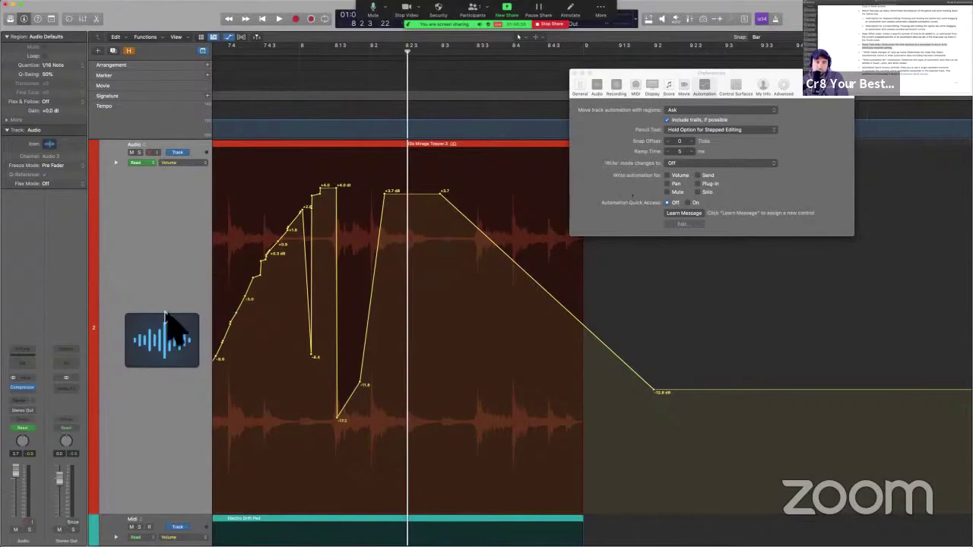
Set the Audio track's automation mode to Write.
{"action": "left_click", "coordinate": [22, 428]}
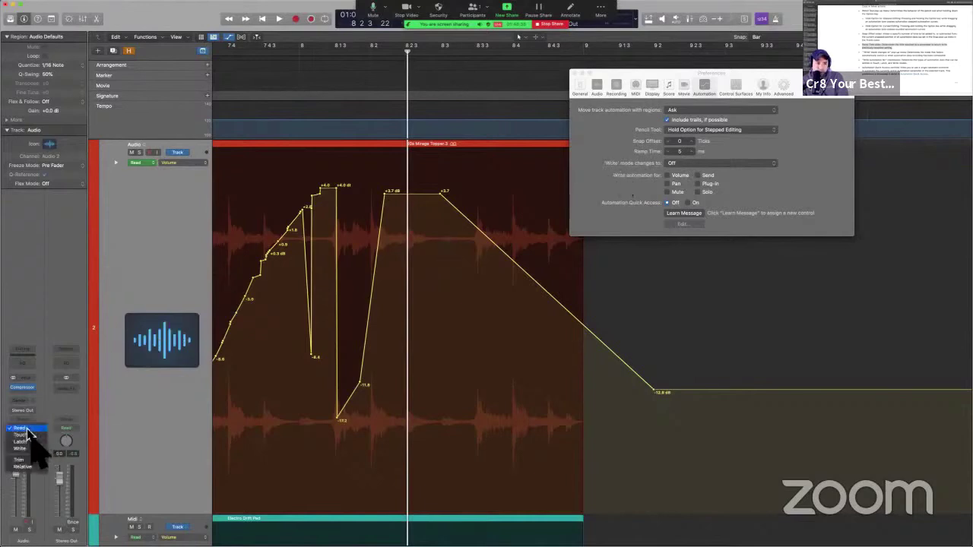
{"action": "left_click", "coordinate": [215, 316]}
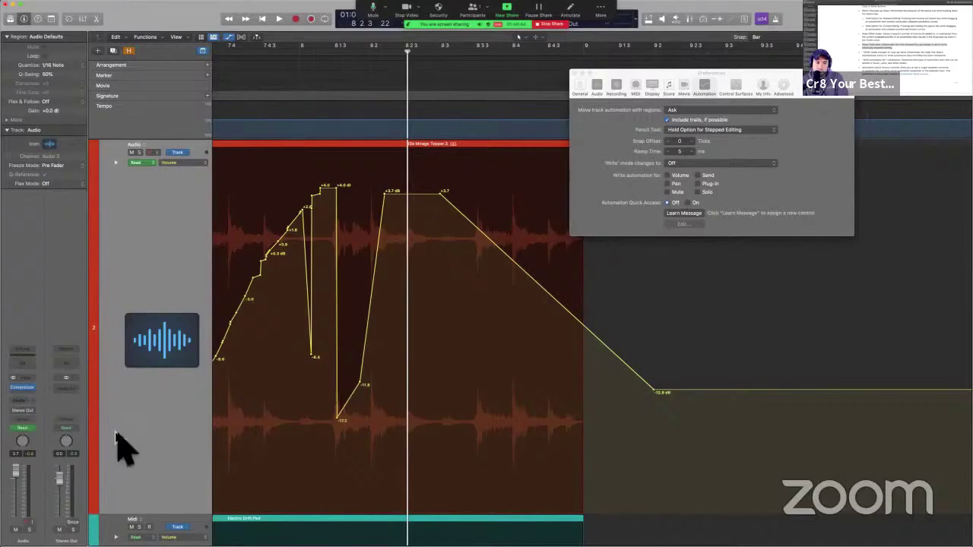
{"action": "left_click", "coordinate": [22, 428]}
{"action": "left_click", "coordinate": [34, 460]}
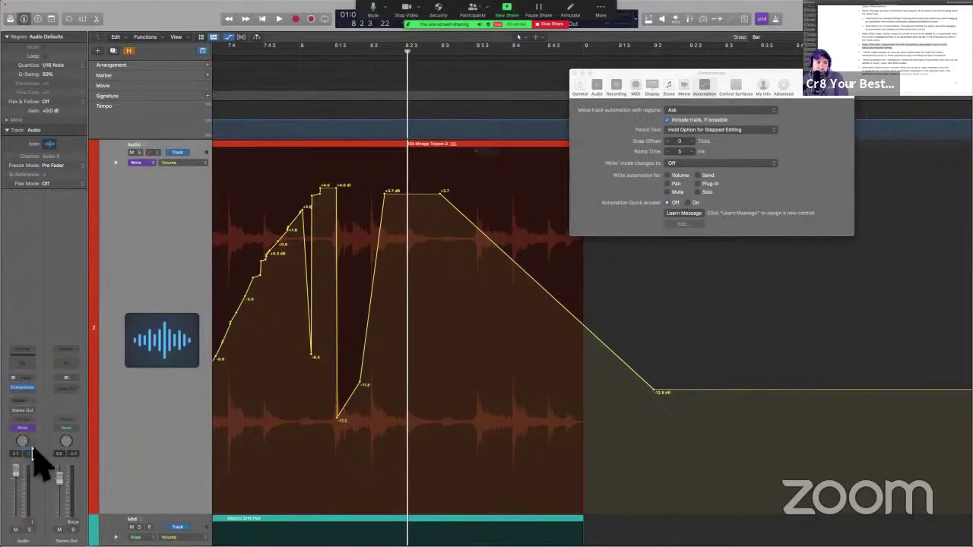
{"action": "left_click", "coordinate": [544, 169]}
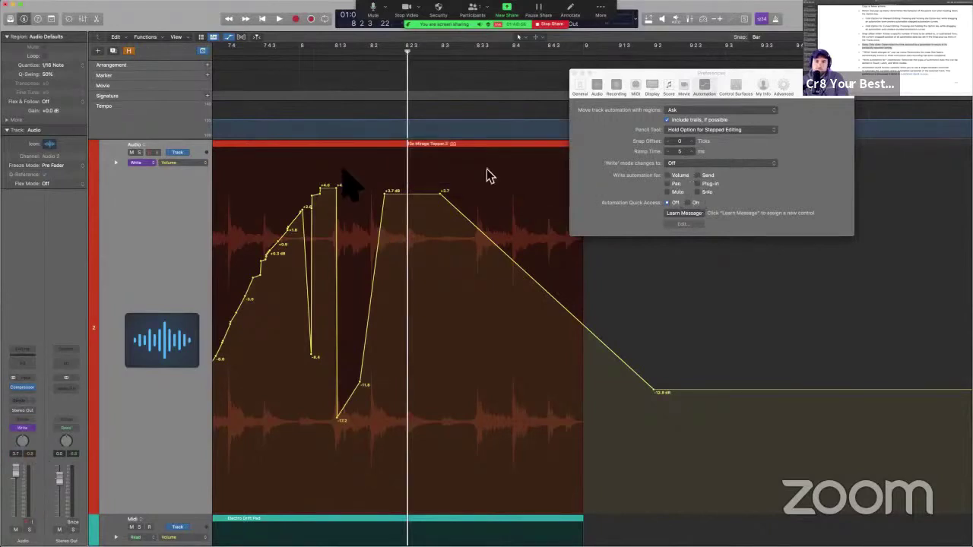
Display the Audio track's Pan automation and set the pan between bars 8 and 9 to about -18.
{"action": "left_click", "coordinate": [186, 162]}
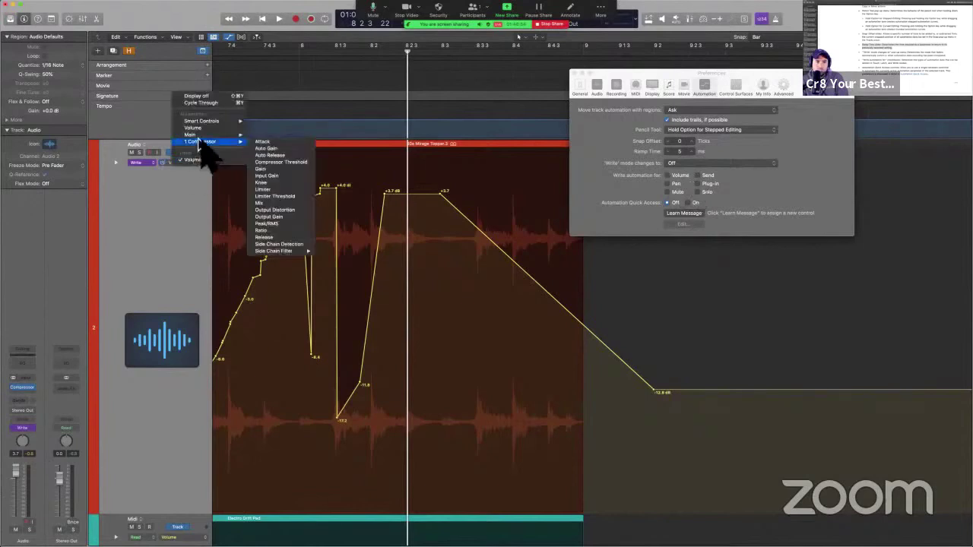
{"action": "left_click", "coordinate": [690, 180]}
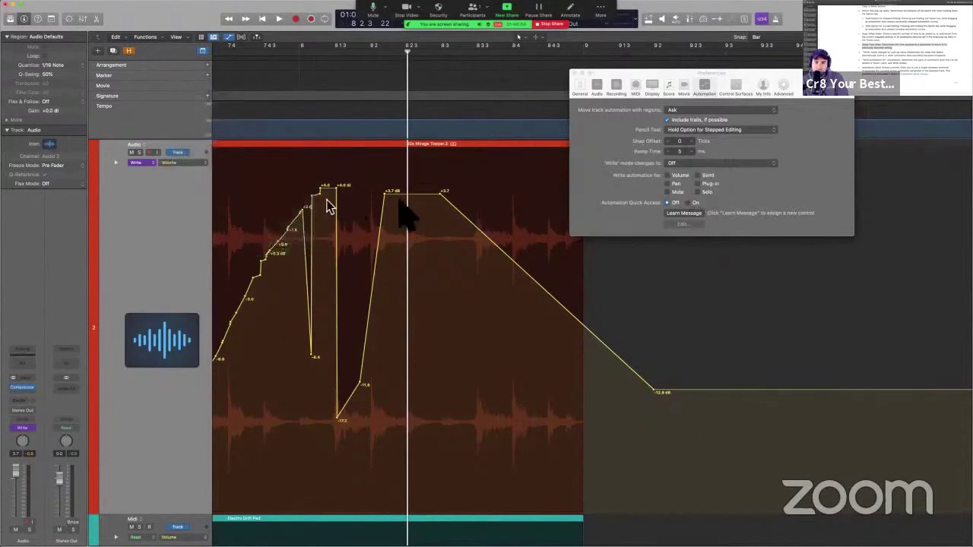
{"action": "left_click", "coordinate": [184, 162]}
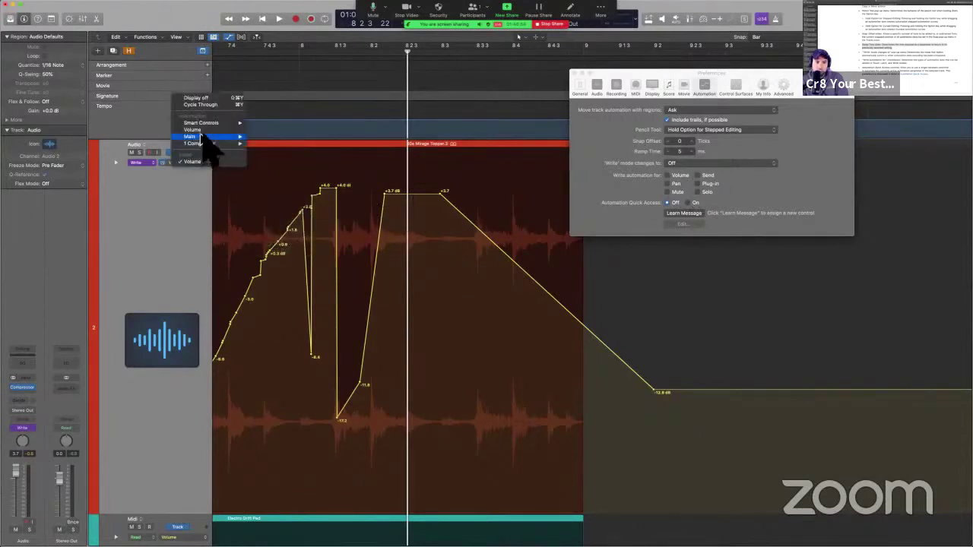
{"action": "mouse_move", "coordinate": [194, 136]}
{"action": "left_click", "coordinate": [272, 144]}
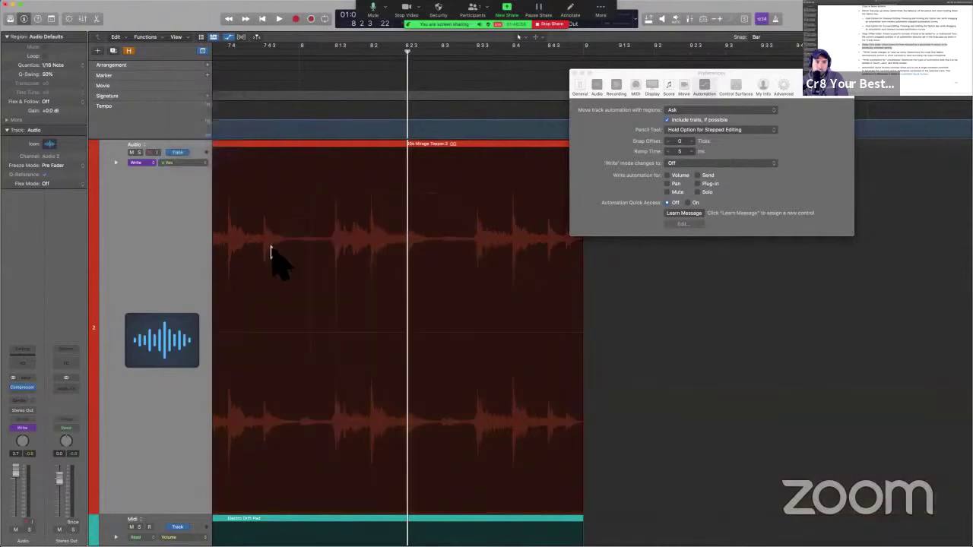
{"action": "left_click_drag", "start_coordinate": [263, 311], "coordinate": [569, 315]}
{"action": "left_click", "coordinate": [449, 334]}
{"action": "left_click_drag", "start_coordinate": [445, 291], "coordinate": [446, 276]}
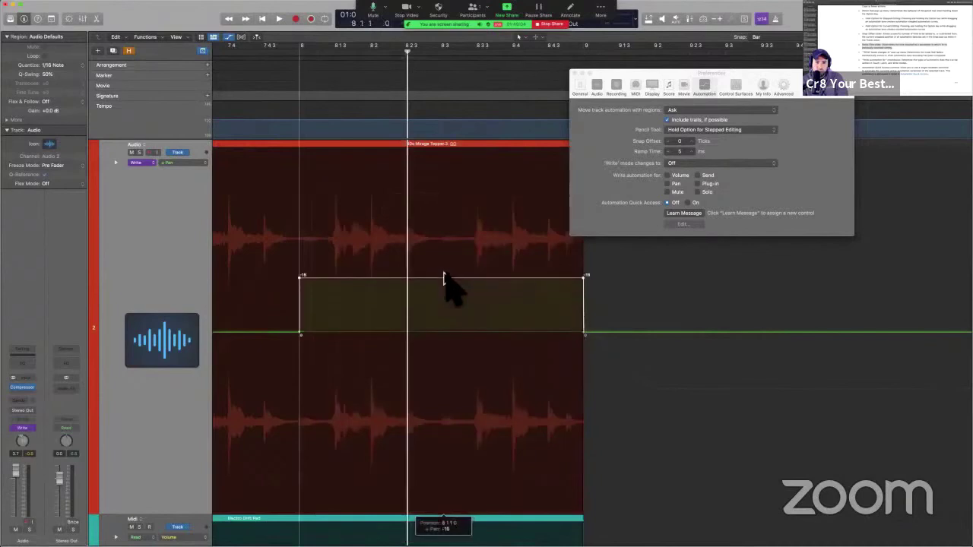
Enable Volume under "Write automation for" in the preferences and solo the Audio track.
{"action": "left_click", "coordinate": [669, 176]}
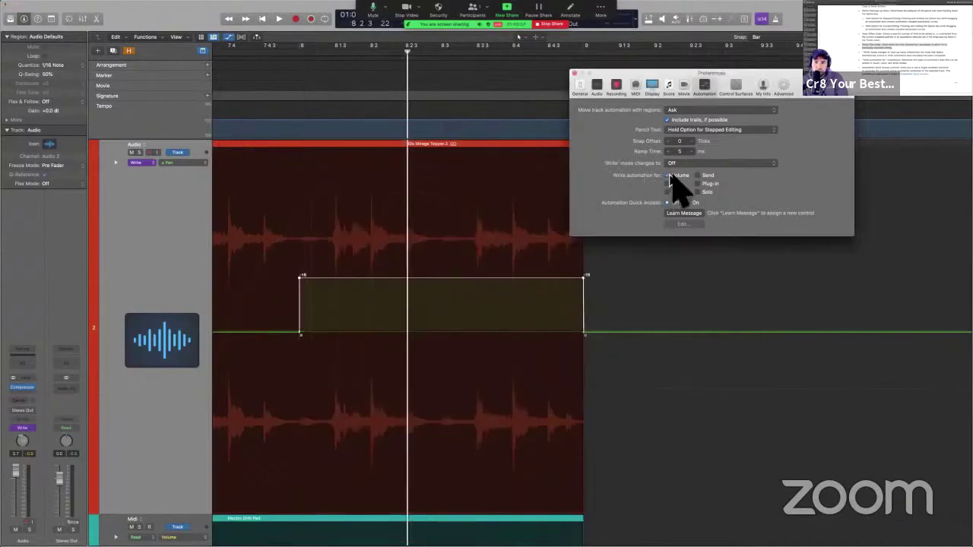
{"action": "left_click", "coordinate": [172, 240]}
{"action": "key", "text": "Return"}
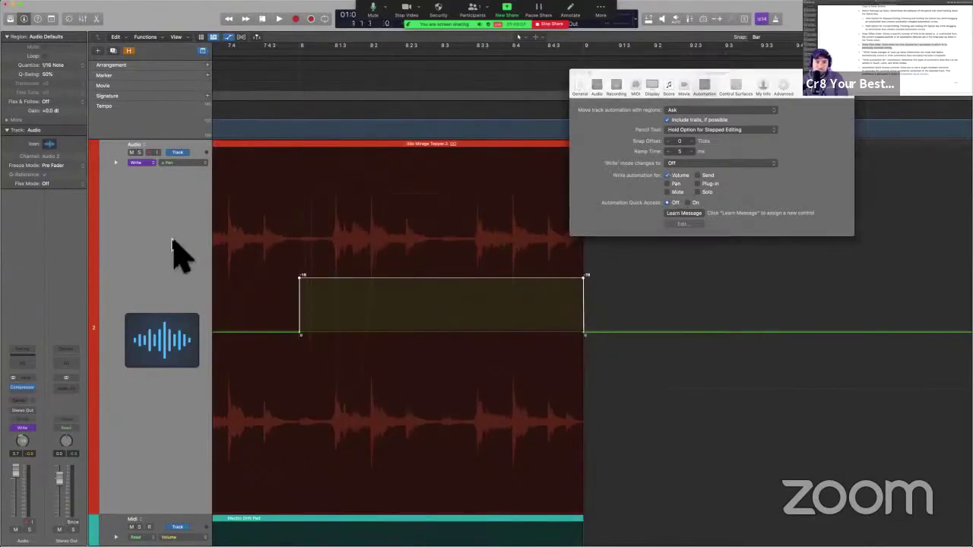
{"action": "left_click", "coordinate": [140, 152]}
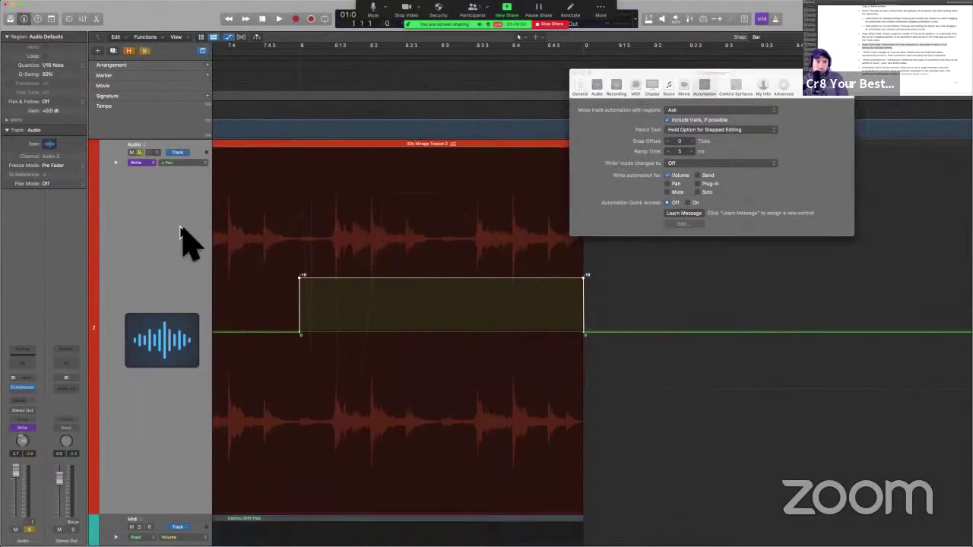
Play the soloed Audio track in Write mode from bar 7 to just past bar 9 to write volume automation.
{"action": "scroll", "coordinate": [180, 234], "scroll_direction": "left", "scroll_amount": 10}
{"action": "key", "text": "r"}
{"action": "scroll", "coordinate": [193, 351], "scroll_direction": "down", "scroll_amount": 5}
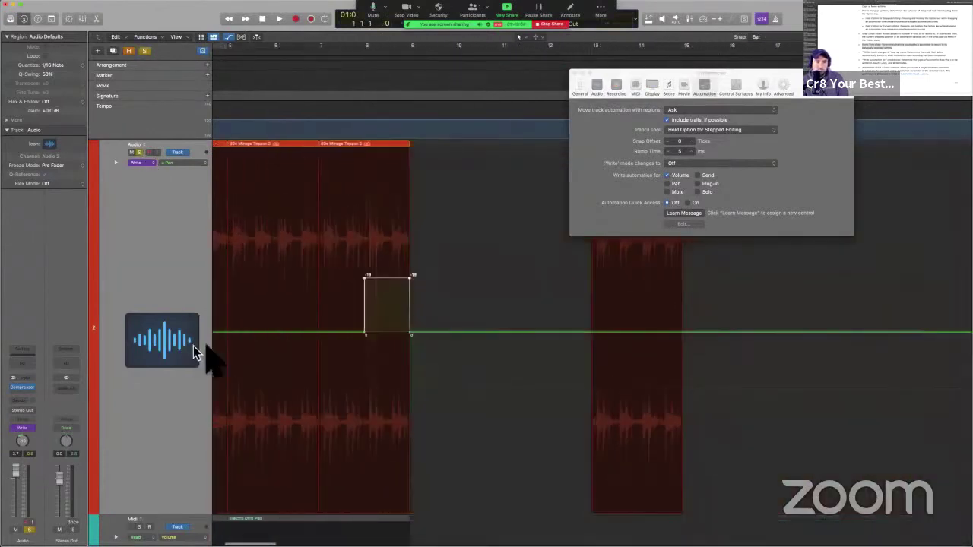
{"action": "scroll", "coordinate": [220, 347], "scroll_direction": "up", "scroll_amount": 5}
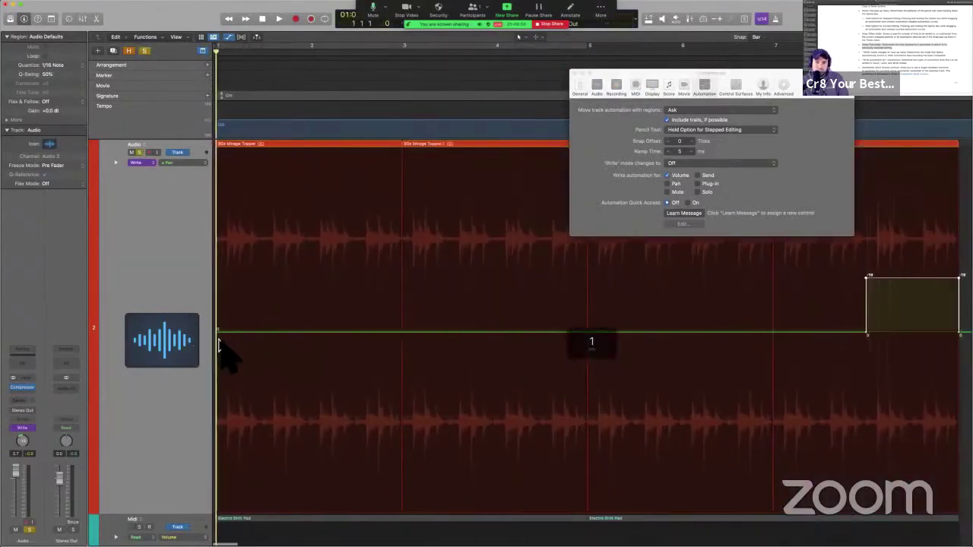
{"action": "scroll", "coordinate": [224, 347], "scroll_direction": "down", "scroll_amount": 5}
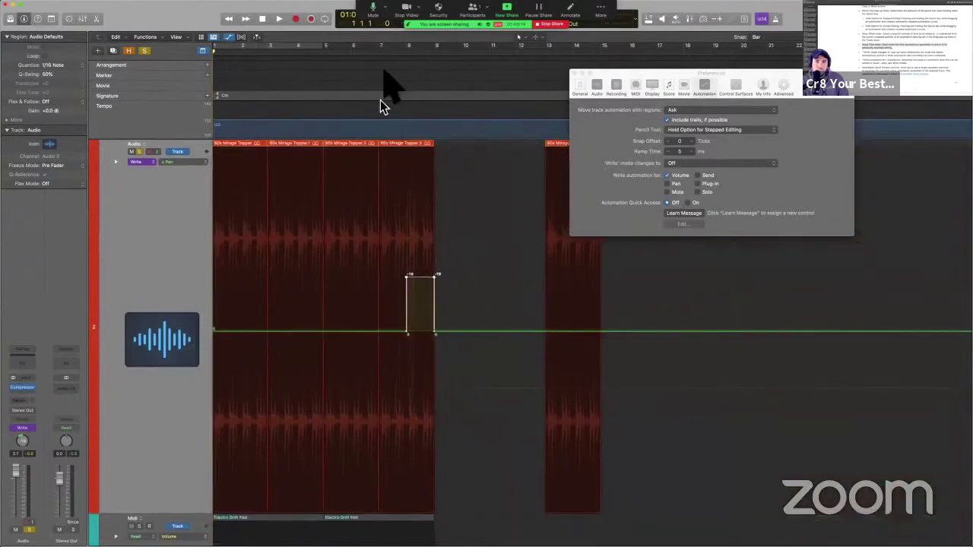
{"action": "left_click", "coordinate": [379, 50]}
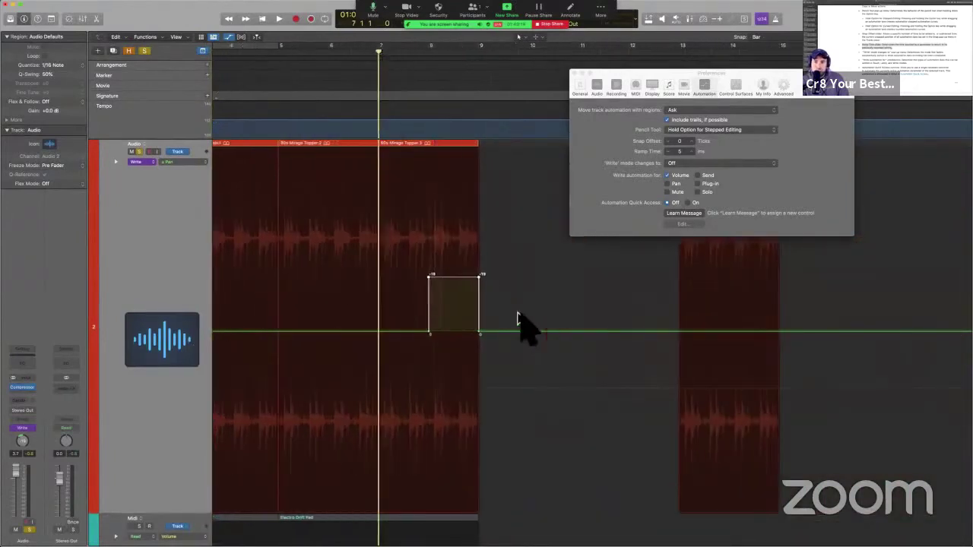
{"action": "scroll", "coordinate": [522, 326], "scroll_direction": "up", "scroll_amount": 5}
{"action": "scroll", "coordinate": [495, 327], "scroll_direction": "right", "scroll_amount": 3}
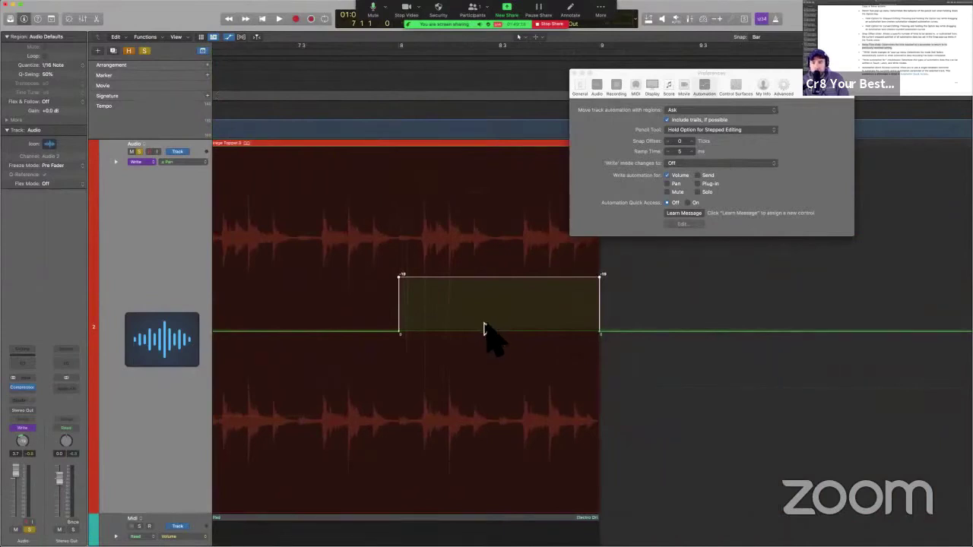
{"action": "key", "text": "space"}
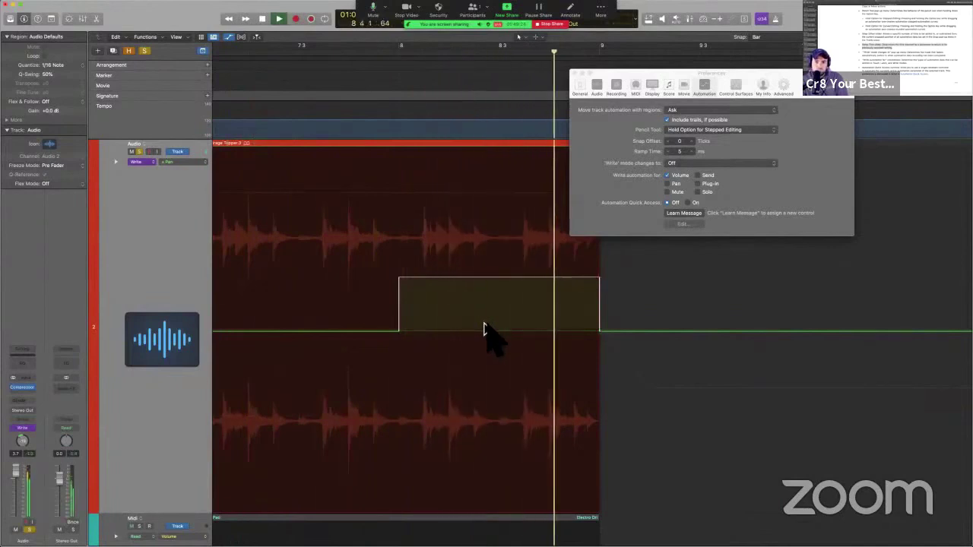
{"action": "key", "text": "space"}
Display the Audio track's Volume automation in place of Pan.
{"action": "key", "text": "a"}
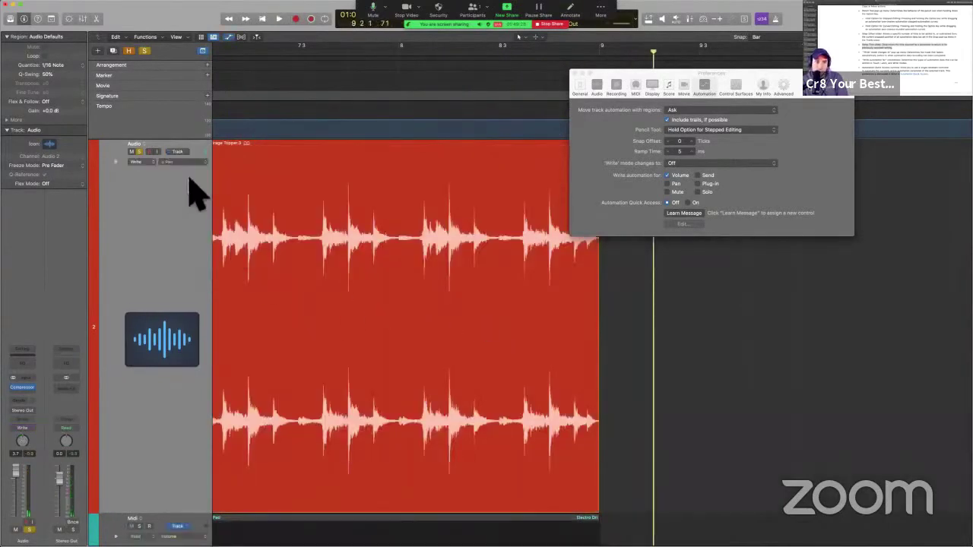
{"action": "left_click", "coordinate": [176, 158]}
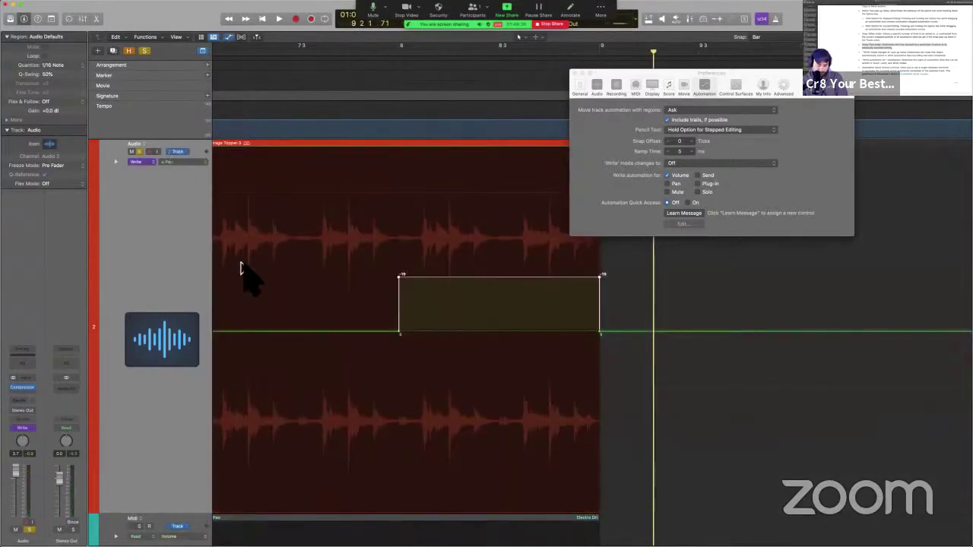
{"action": "left_click", "coordinate": [205, 162]}
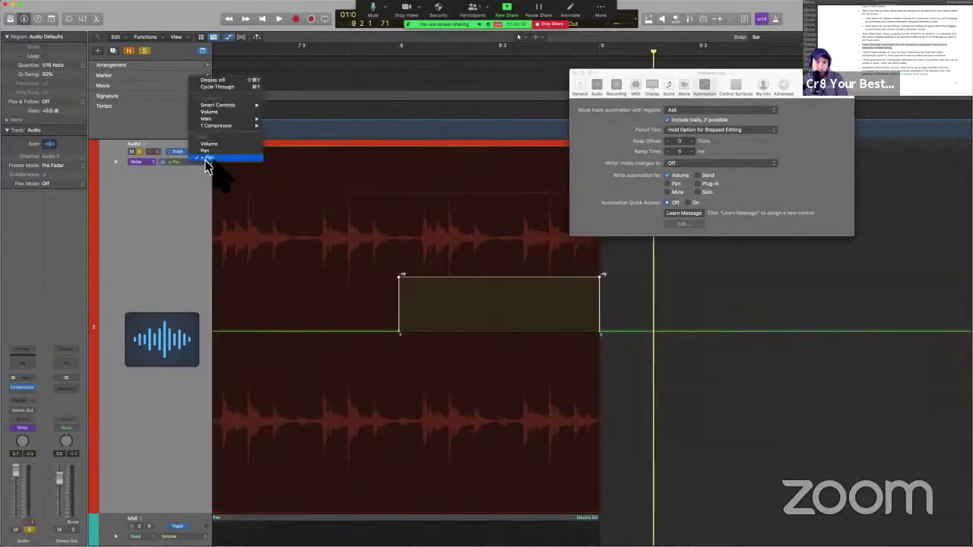
{"action": "left_click", "coordinate": [218, 144]}
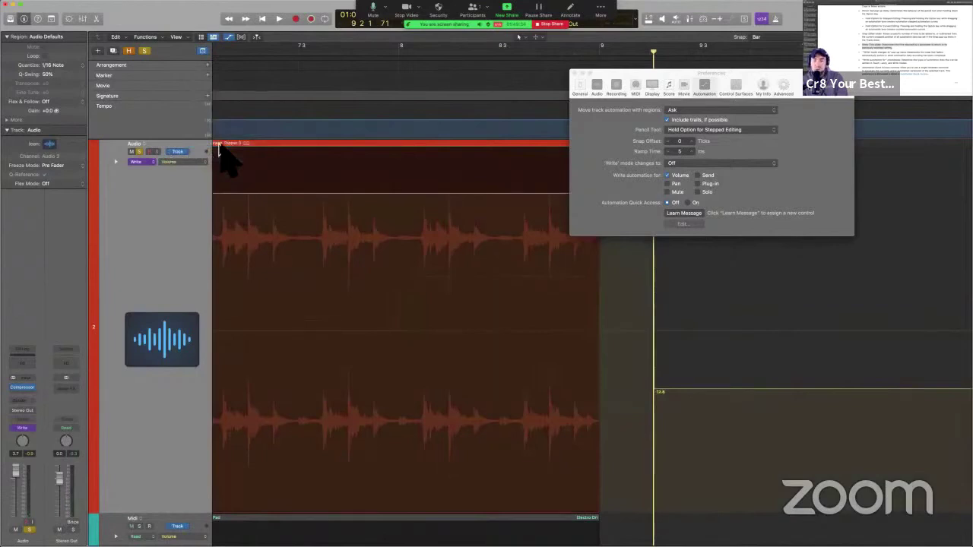
Disable Volume under "Write automation for", and try turning on Automation Quick Access but cancel its controller assignment.
{"action": "left_click", "coordinate": [681, 176]}
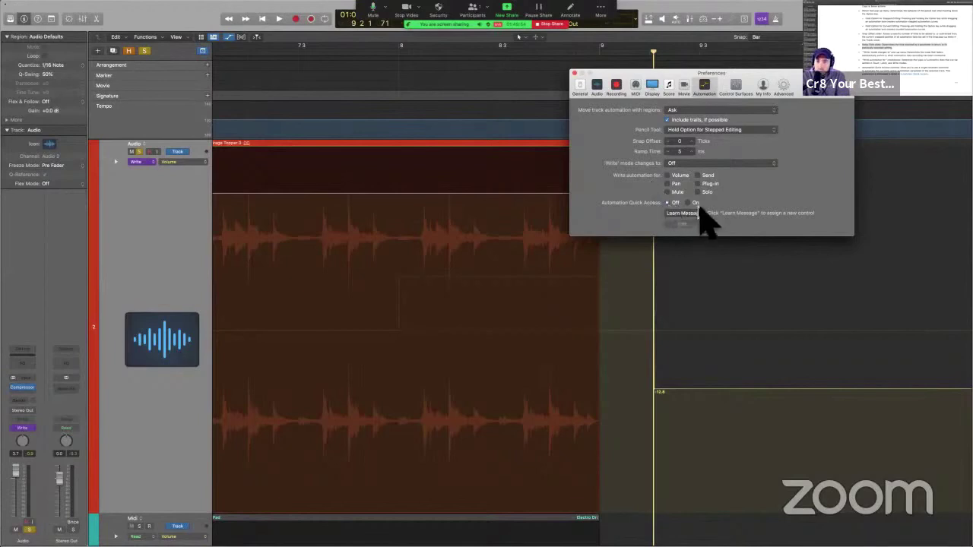
{"action": "left_click", "coordinate": [691, 203]}
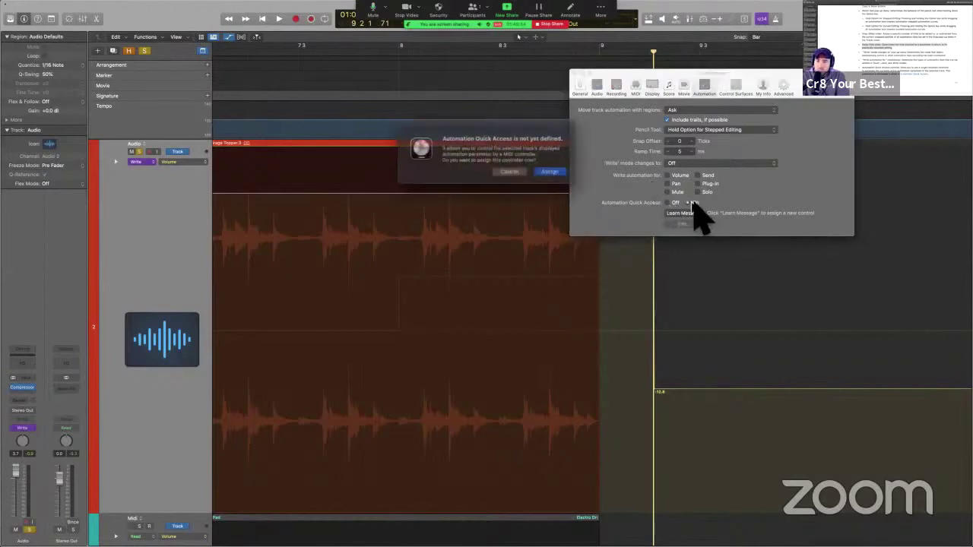
{"action": "left_click", "coordinate": [507, 170]}
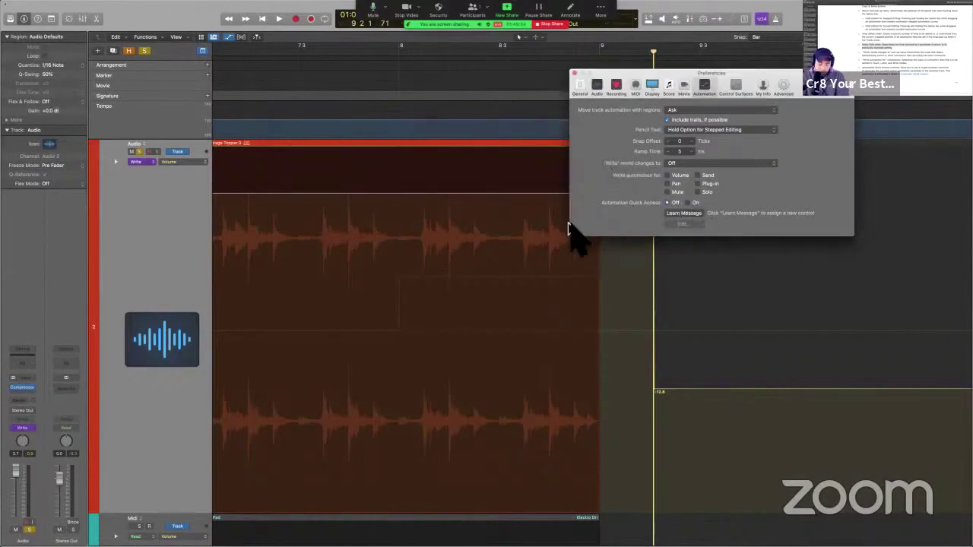
Return the playhead to the project start and set the Audio track's automation mode to Read.
{"action": "key", "text": "a"}
{"action": "key", "text": "Return"}
{"action": "scroll", "coordinate": [487, 297], "scroll_direction": "left", "scroll_amount": 3}
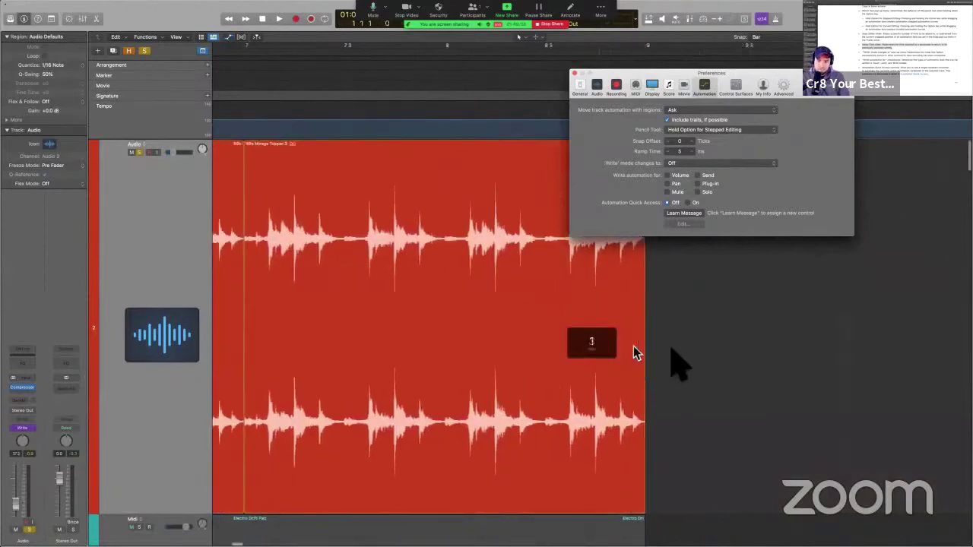
{"action": "left_click", "coordinate": [733, 367]}
{"action": "scroll", "coordinate": [733, 366], "scroll_direction": "down", "scroll_amount": 5}
{"action": "scroll", "coordinate": [733, 368], "scroll_direction": "down", "scroll_amount": 6}
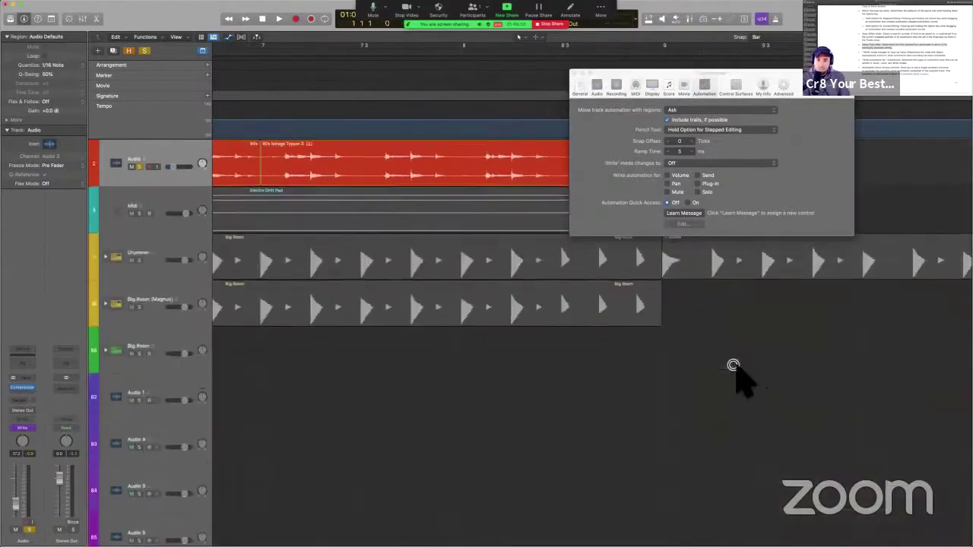
{"action": "scroll", "coordinate": [446, 346], "scroll_direction": "down", "scroll_amount": 5}
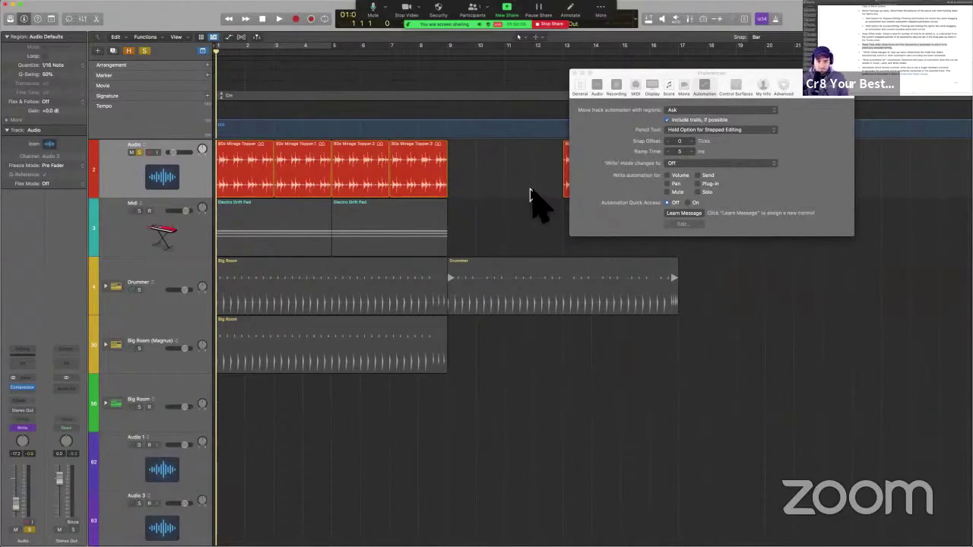
{"action": "key", "text": "a"}
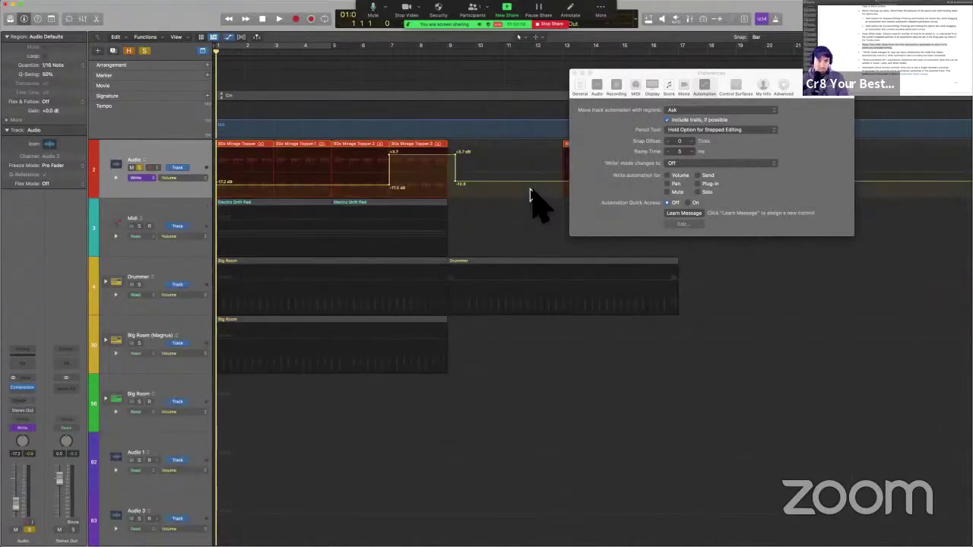
{"action": "left_click", "coordinate": [150, 178]}
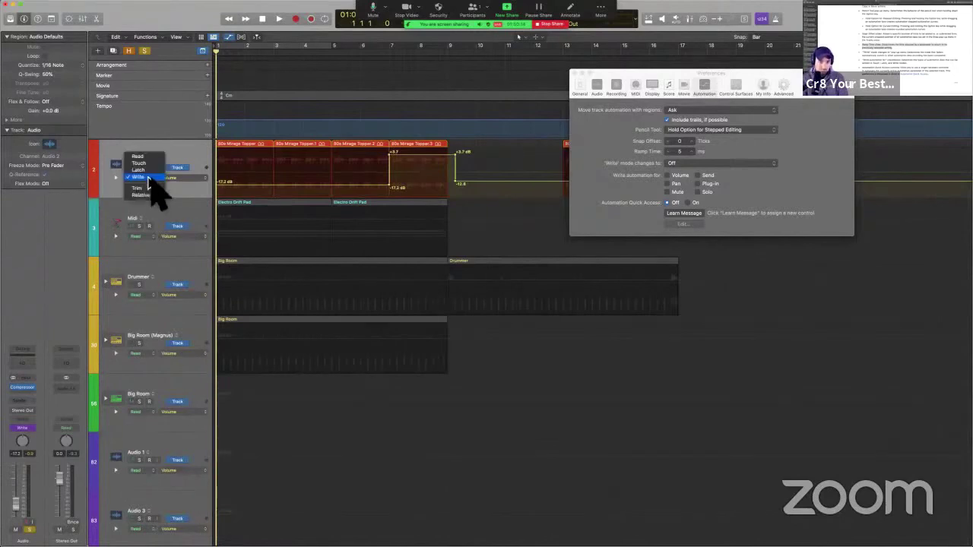
{"action": "left_click", "coordinate": [144, 170]}
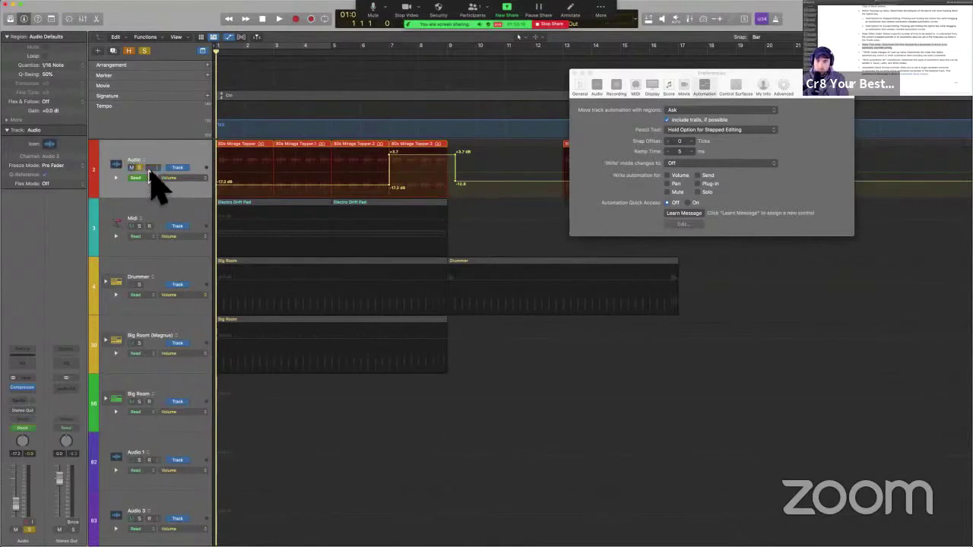
Turn on Automation Quick Access in the preferences and start its controller assignment.
{"action": "left_click", "coordinate": [691, 204]}
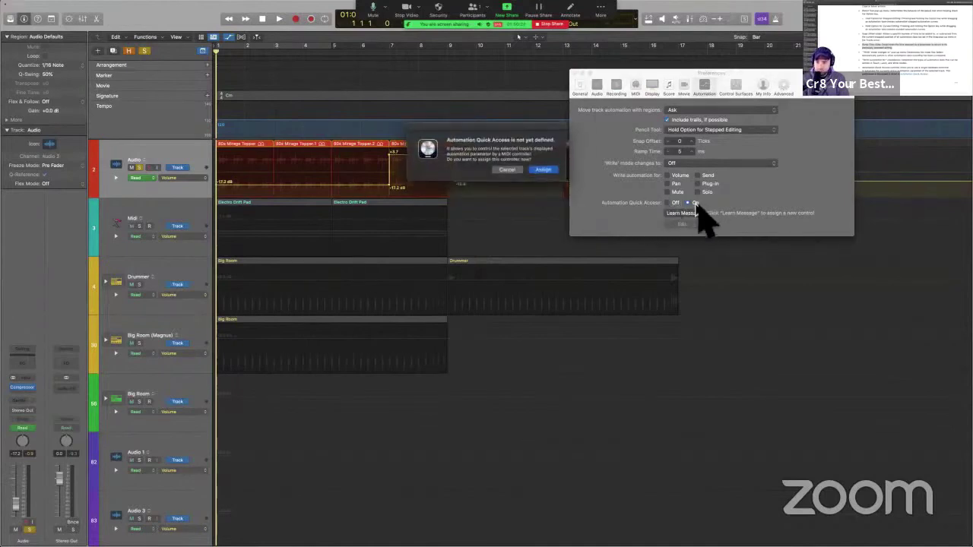
{"action": "left_click", "coordinate": [543, 170]}
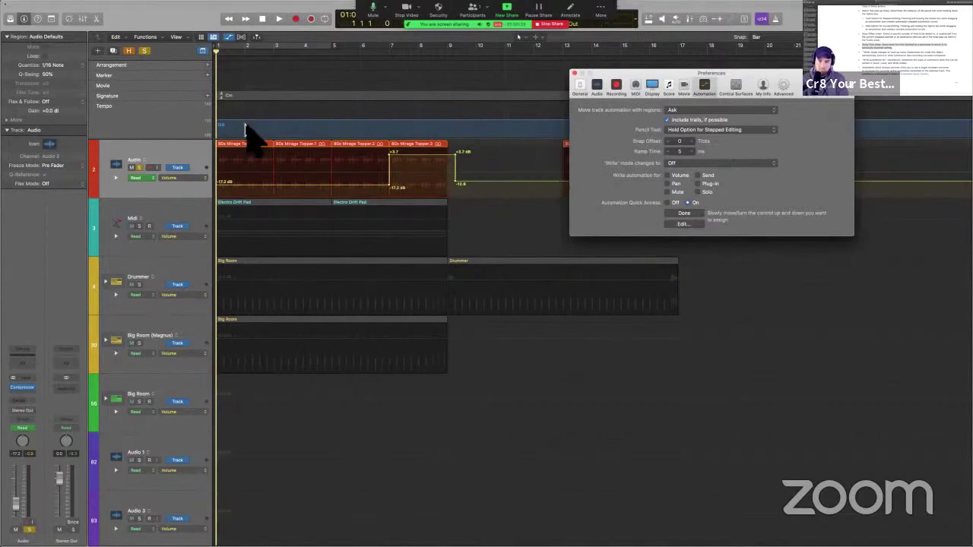
Search the key commands for "automation quick" and close the Key Commands window.
{"action": "key", "text": "alt+k"}
{"action": "type", "text": "a"}
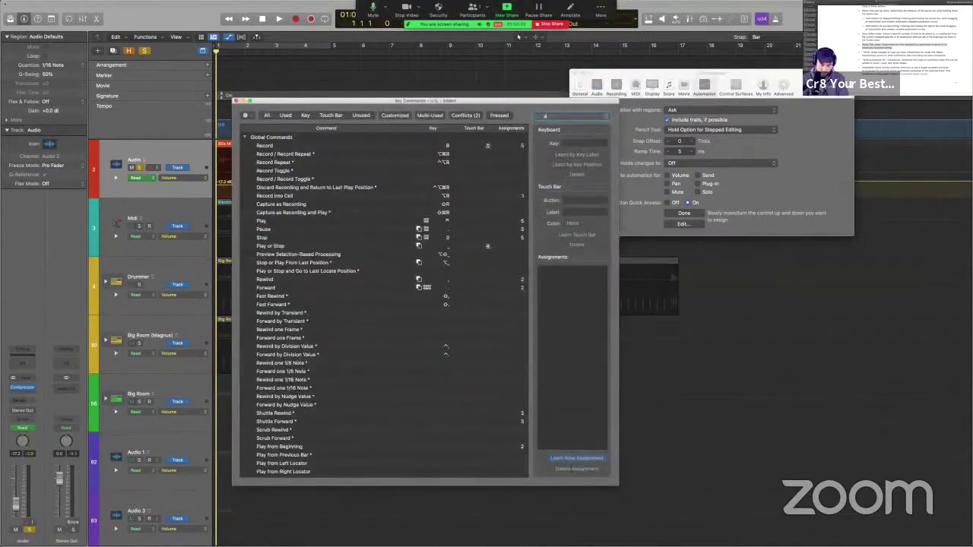
{"action": "type", "text": "qa"}
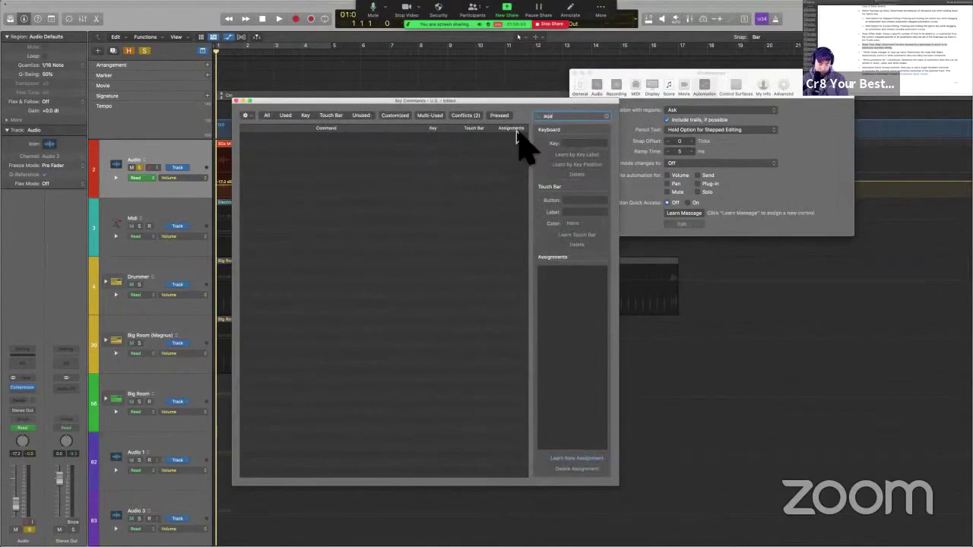
{"action": "key", "text": "BackSpace"}
{"action": "key", "text": "BackSpace"}
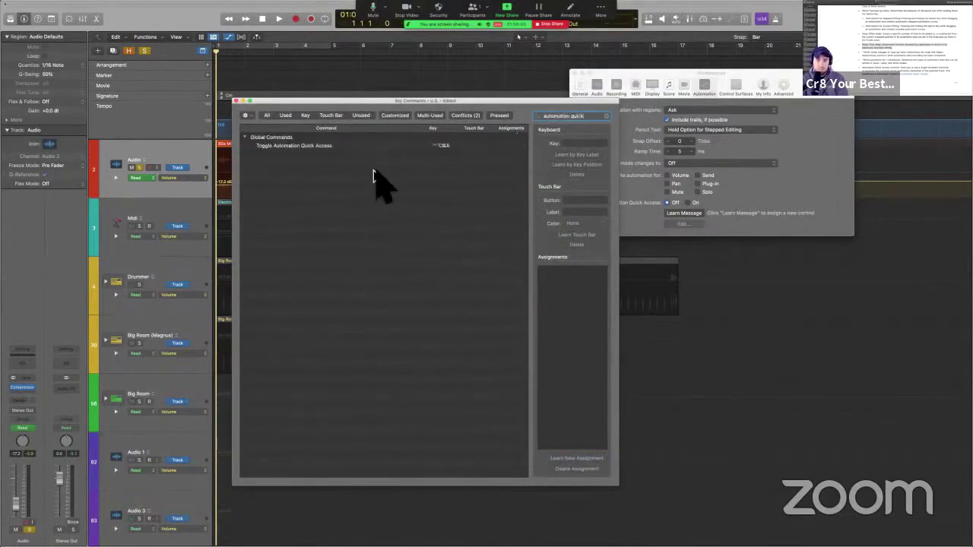
{"action": "left_click", "coordinate": [235, 100]}
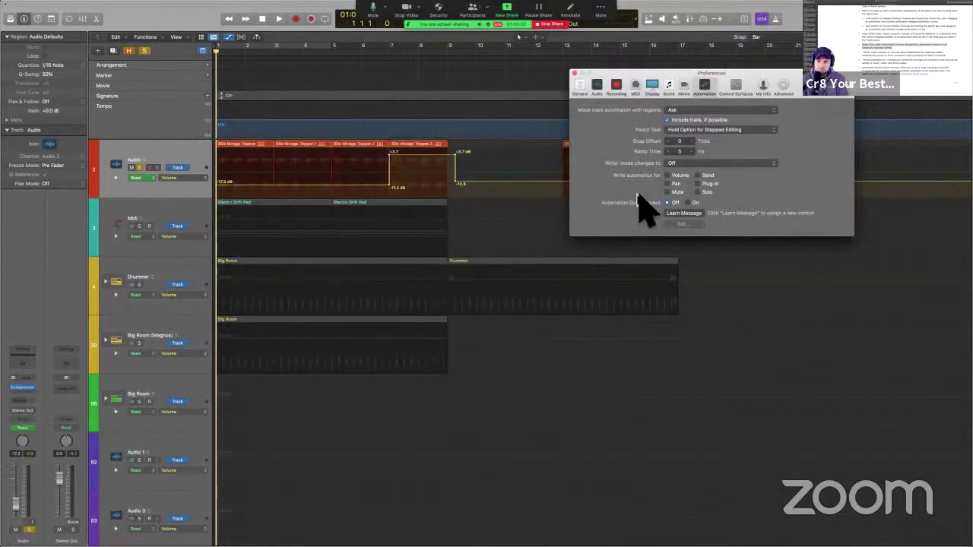
Toggle Automation Quick Access on with its key command, assign a MIDI control to it, and finish the learning.
{"action": "key", "text": "ctrl+alt+super+a"}
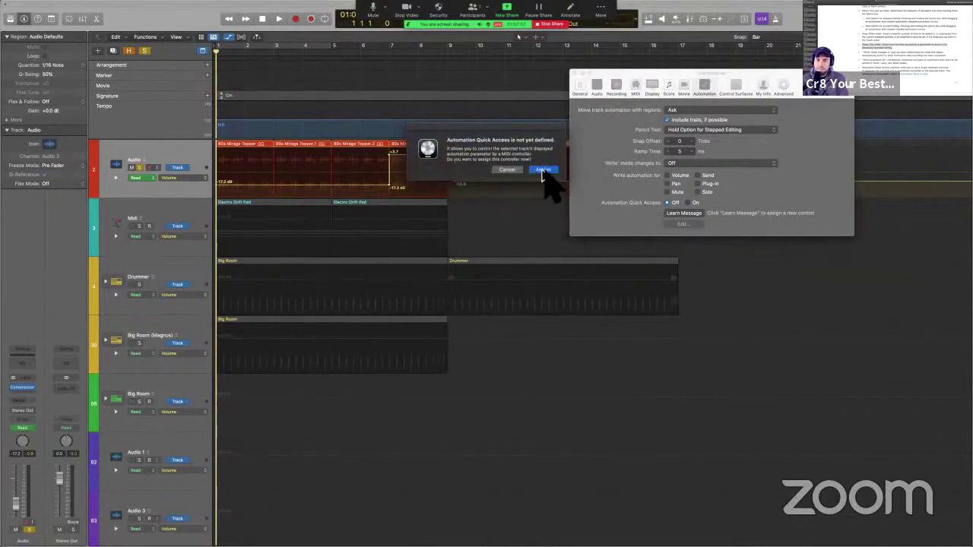
{"action": "left_click", "coordinate": [542, 171]}
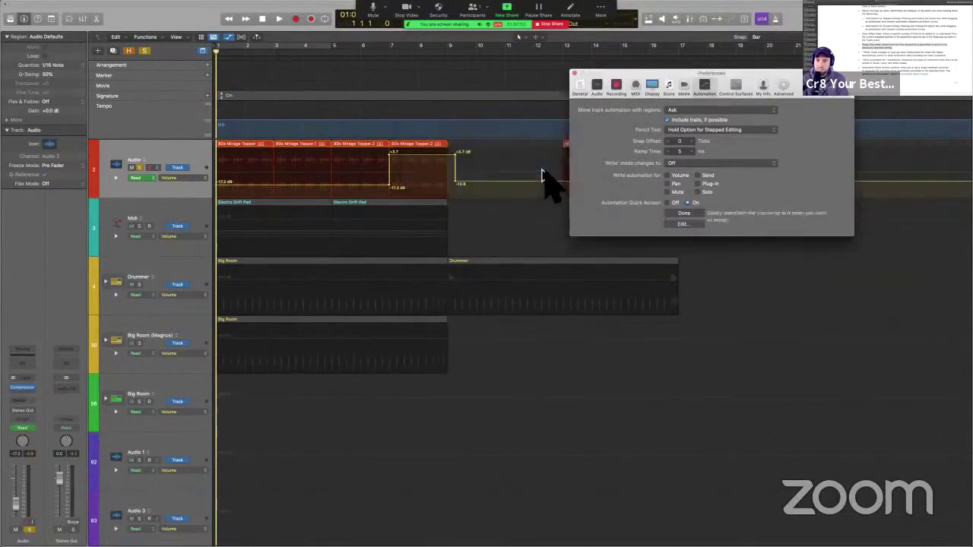
{"action": "left_click", "coordinate": [668, 203]}
{"action": "left_click", "coordinate": [687, 204]}
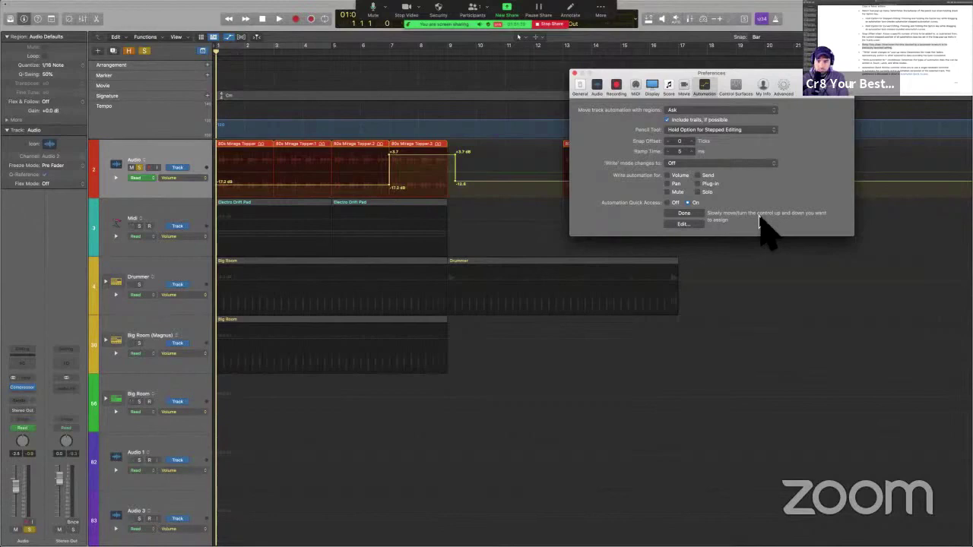
{"action": "left_click", "coordinate": [699, 213]}
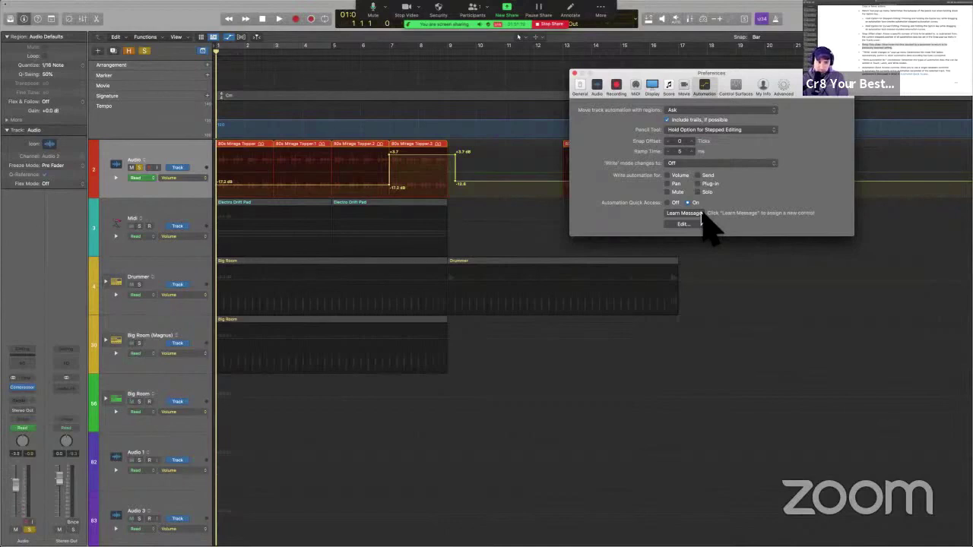
Display the Audio track's Pan automation to try the assigned control on it.
{"action": "left_click", "coordinate": [190, 178]}
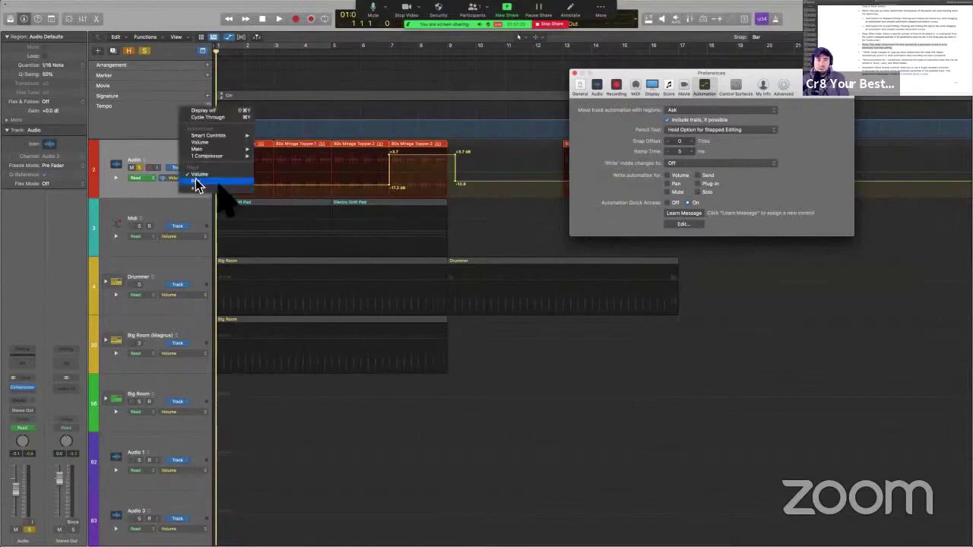
{"action": "left_click", "coordinate": [222, 189]}
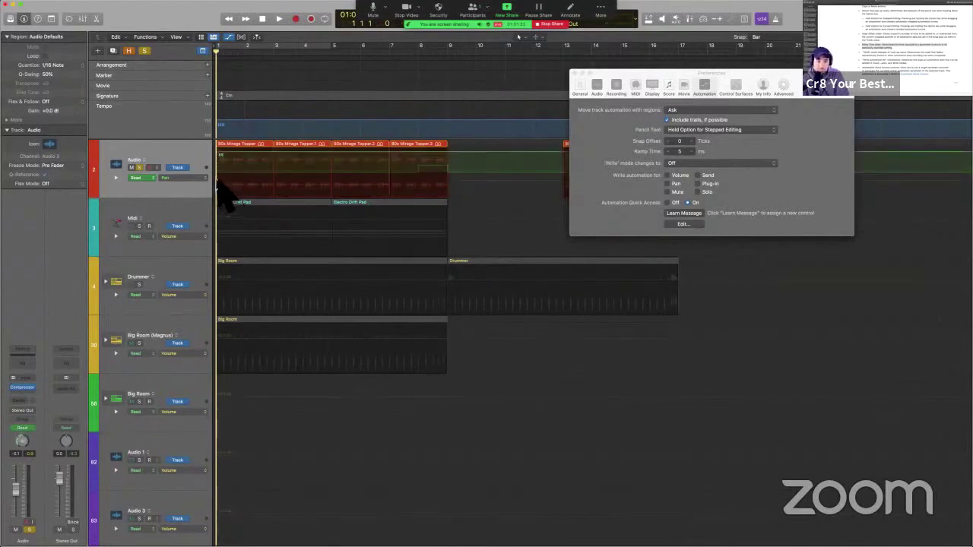
Display the Compressor's Attack automation on the Audio track and show the Compressor plug-in window.
{"action": "left_click", "coordinate": [197, 181]}
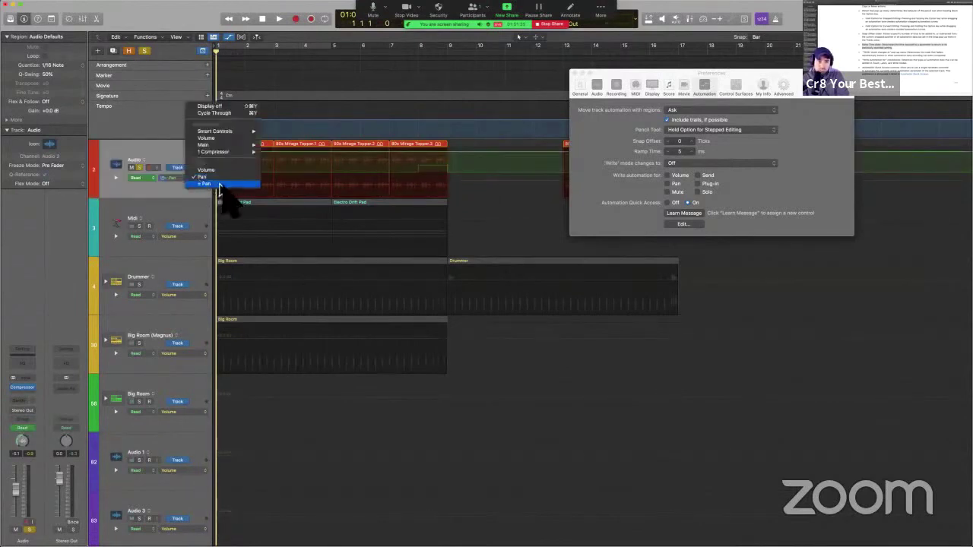
{"action": "mouse_move", "coordinate": [232, 152]}
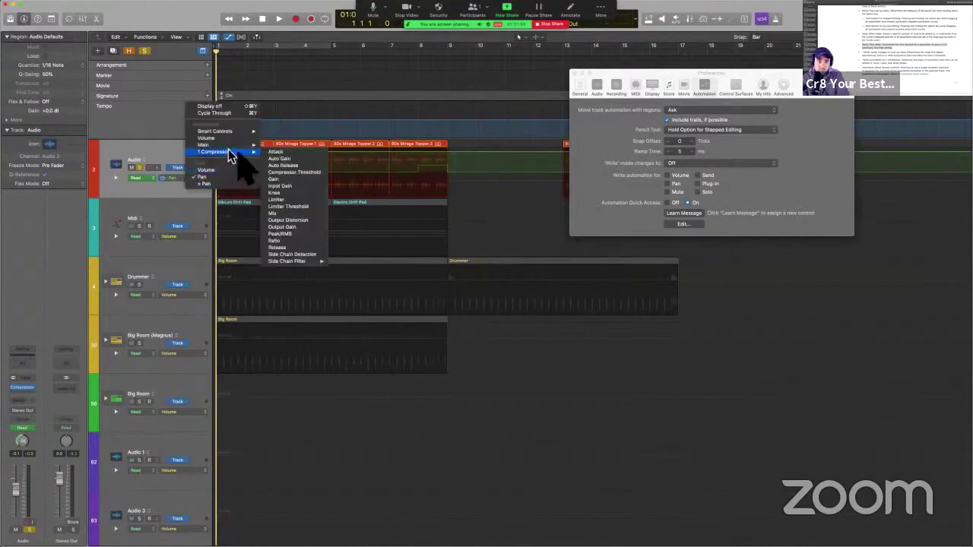
{"action": "left_click", "coordinate": [293, 153]}
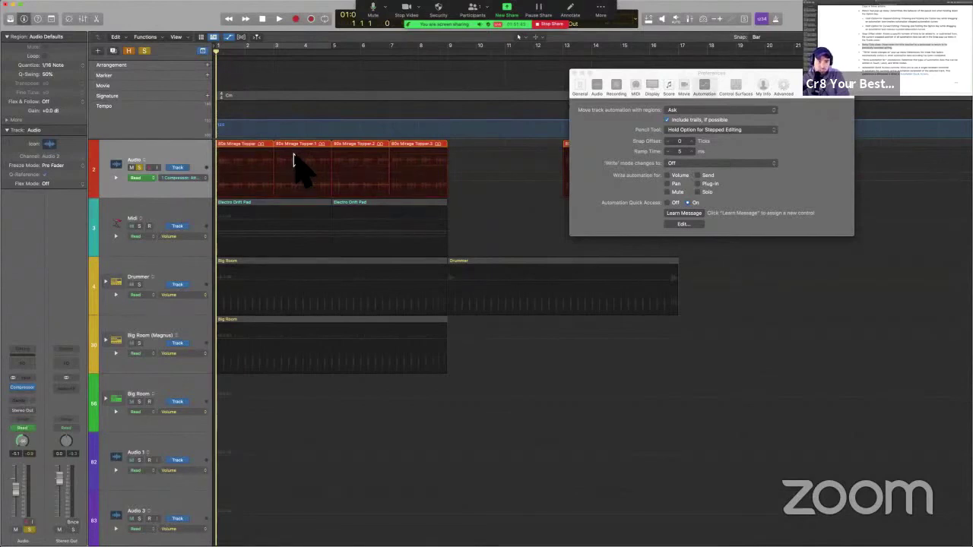
{"action": "key", "text": "v"}
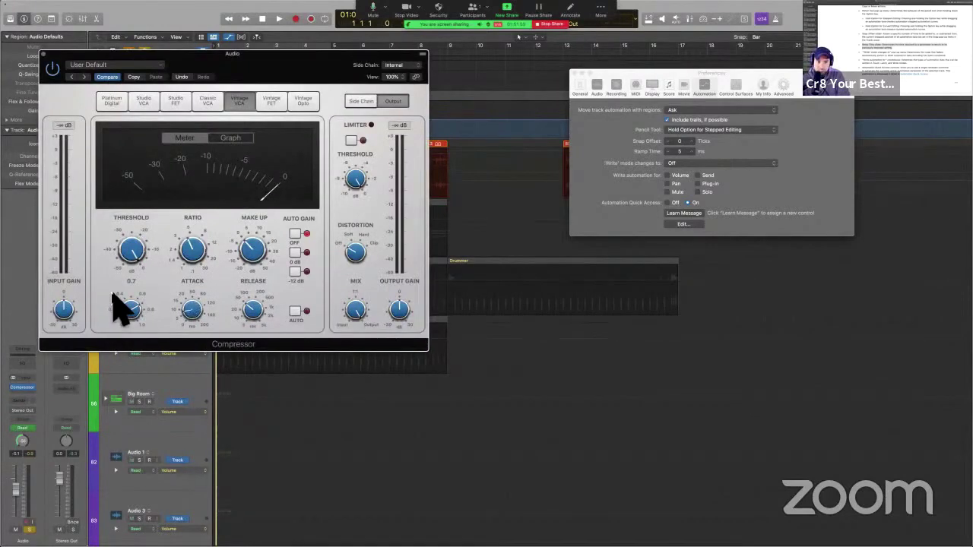
Close the Compressor plug-in window and turn off solo on the Audio track.
{"action": "left_click", "coordinate": [44, 53]}
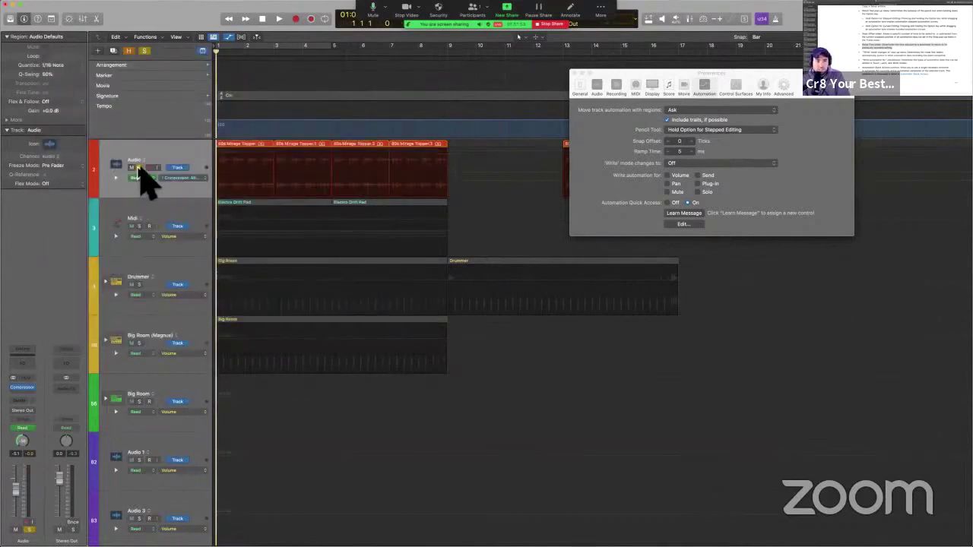
{"action": "left_click", "coordinate": [139, 167]}
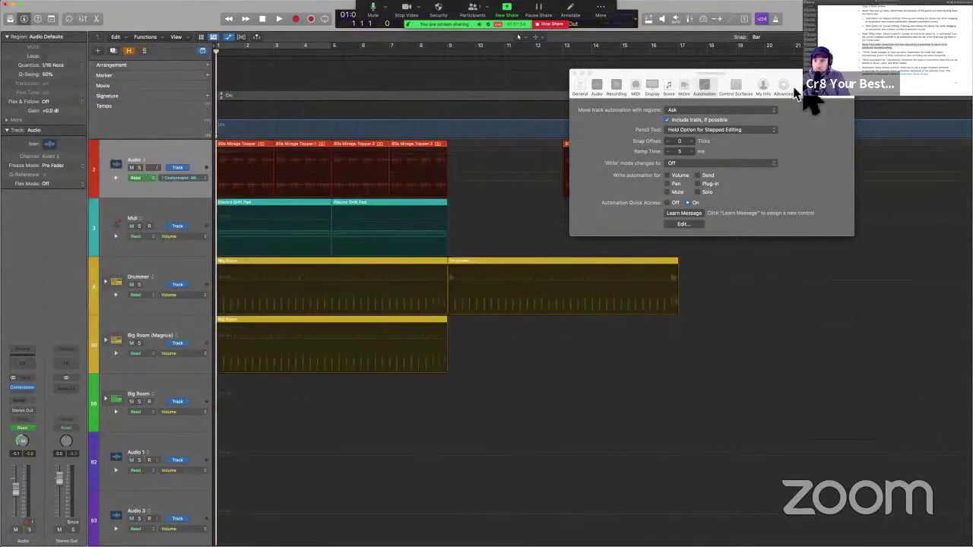
Move the Preferences window over the tracks area, look at the Control Surfaces preferences and return to the Automation preferences.
{"action": "left_click_drag", "start_coordinate": [818, 89], "coordinate": [706, 164]}
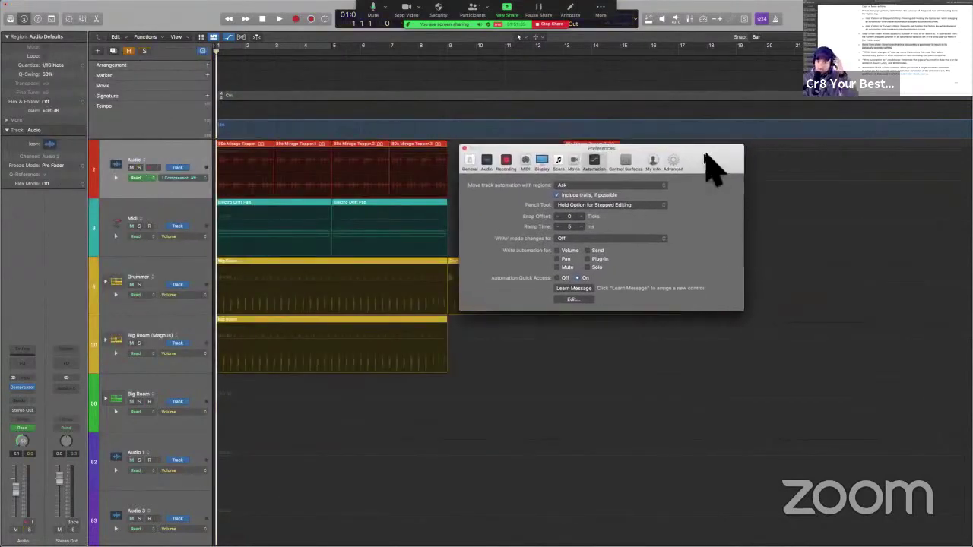
{"action": "left_click", "coordinate": [625, 162]}
{"action": "left_click", "coordinate": [595, 162]}
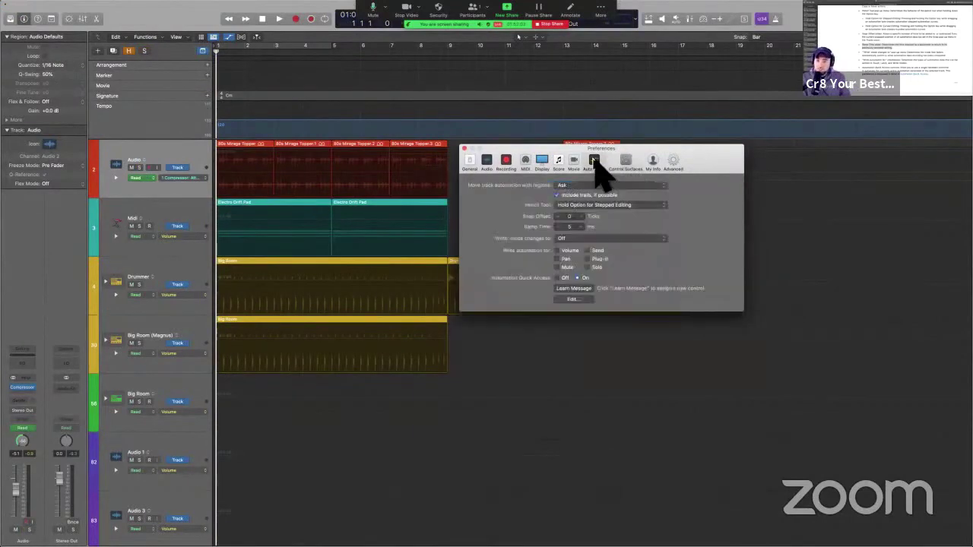
Stop the Zoom screen share, switch to the Logic Pro user guide PDF and bookmark its "Control surface preferences" page.
{"action": "left_click", "coordinate": [549, 25]}
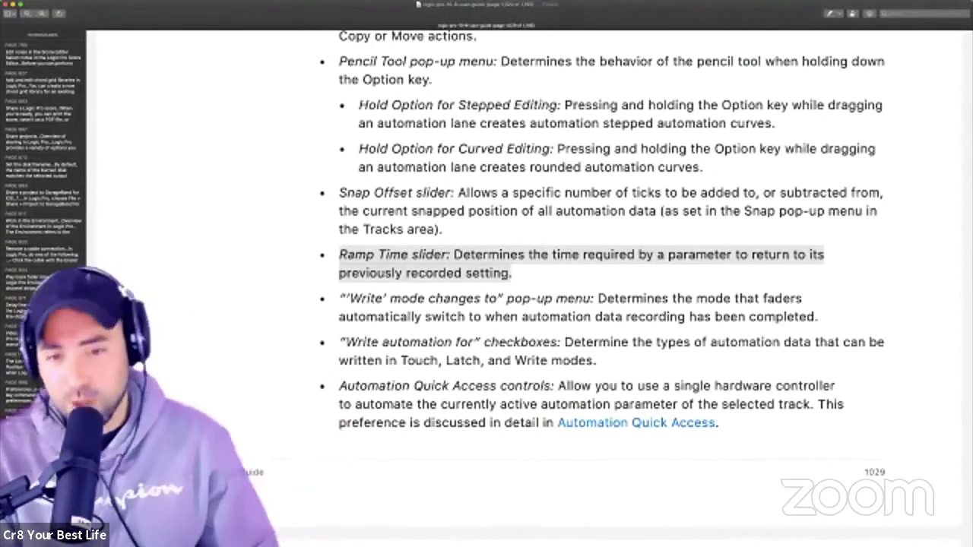
{"action": "key", "text": "ctrl+Right"}
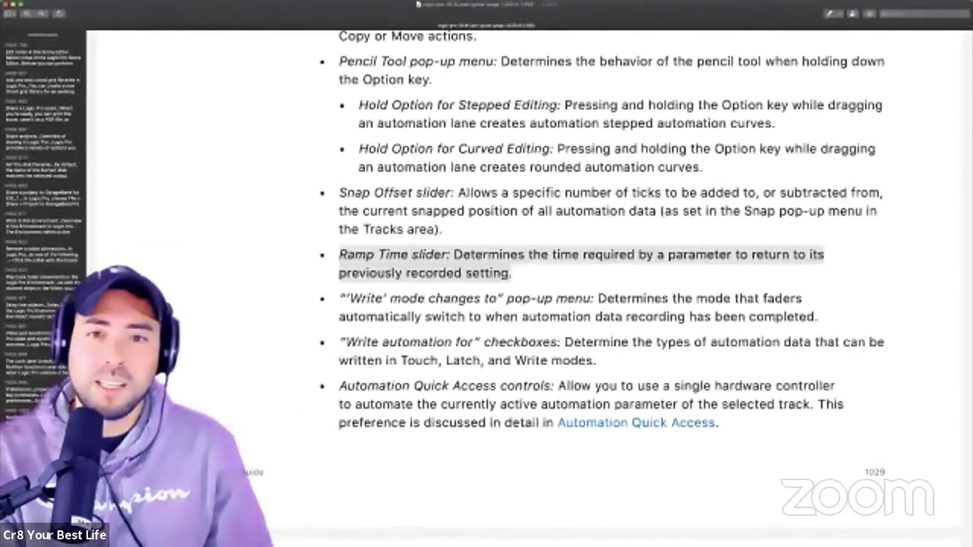
{"action": "scroll", "coordinate": [524, 289], "scroll_direction": "down", "scroll_amount": 15}
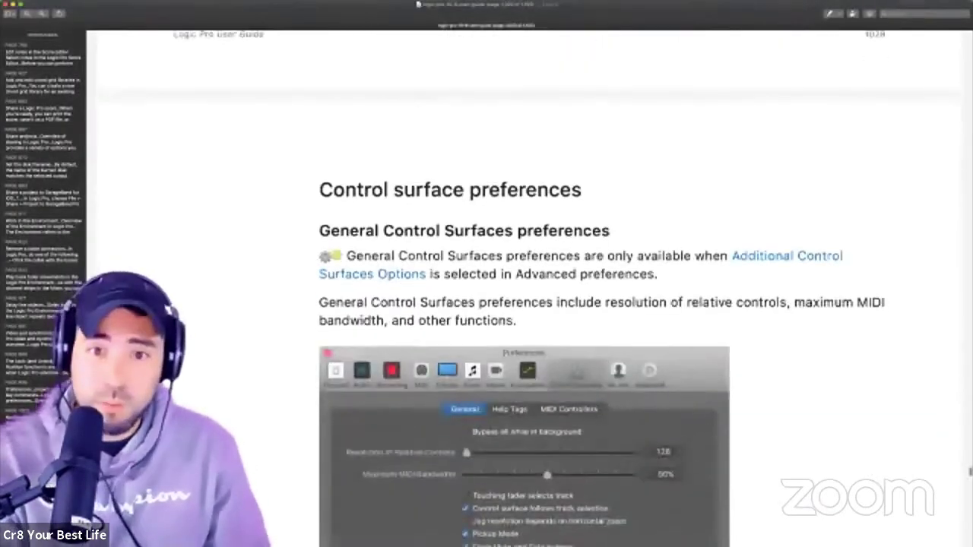
{"action": "scroll", "coordinate": [524, 289], "scroll_direction": "up", "scroll_amount": 1}
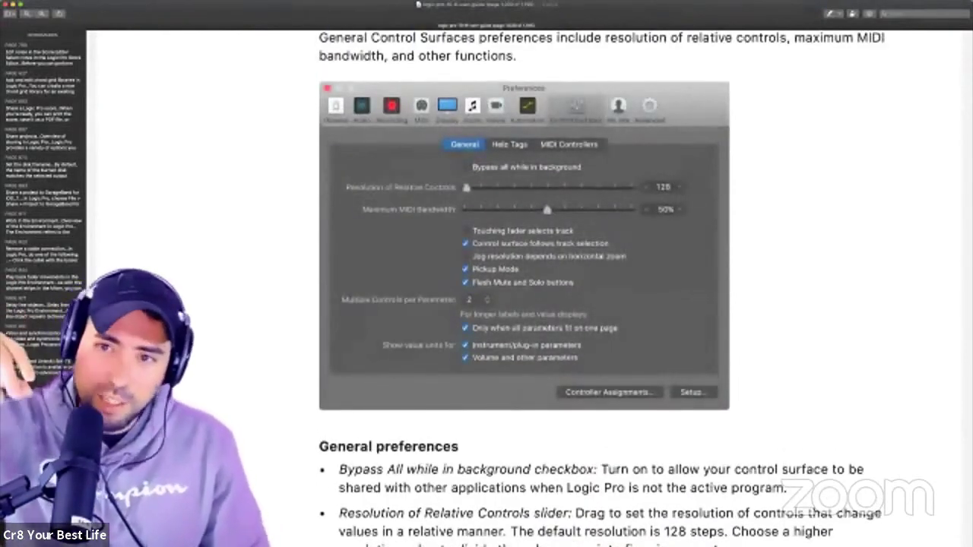
{"action": "scroll", "coordinate": [524, 289], "scroll_direction": "down", "scroll_amount": 2}
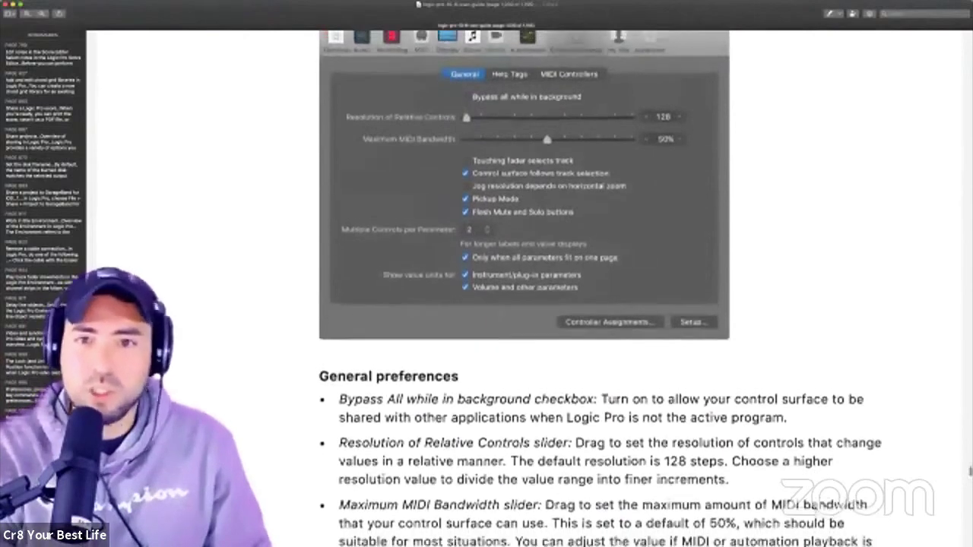
{"action": "scroll", "coordinate": [524, 289], "scroll_direction": "up", "scroll_amount": 8}
{"action": "scroll", "coordinate": [524, 289], "scroll_direction": "down", "scroll_amount": 1}
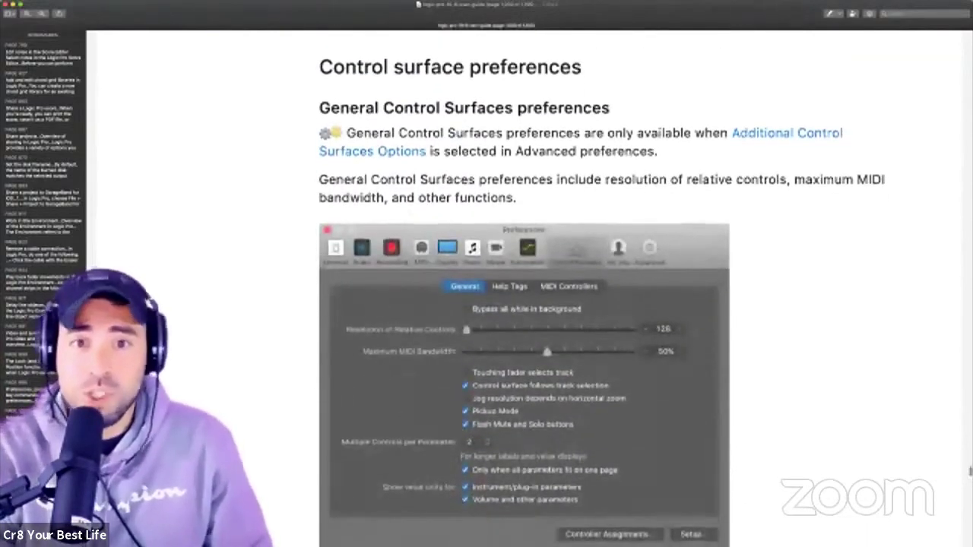
{"action": "scroll", "coordinate": [524, 289], "scroll_direction": "up", "scroll_amount": 8}
{"action": "scroll", "coordinate": [525, 289], "scroll_direction": "up", "scroll_amount": 3}
{"action": "scroll", "coordinate": [525, 289], "scroll_direction": "down", "scroll_amount": 8}
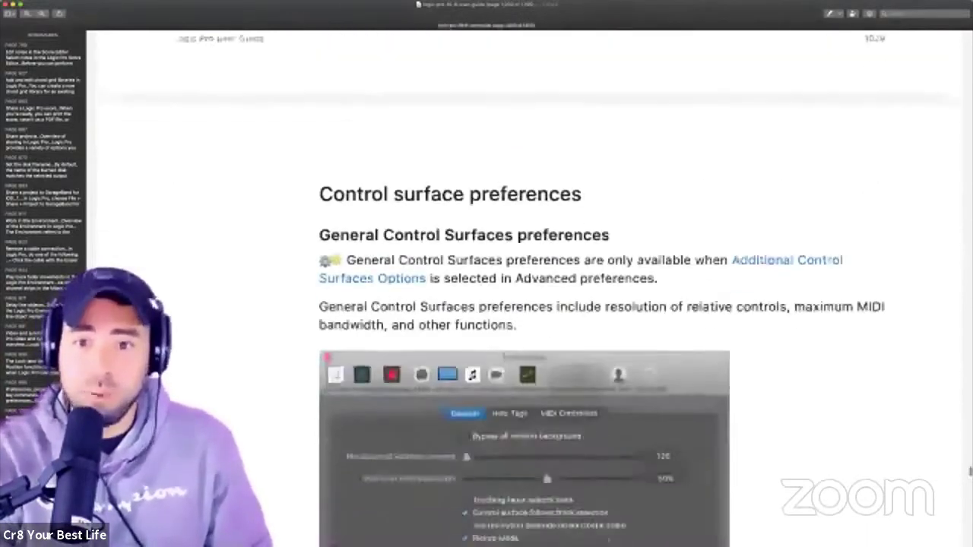
{"action": "scroll", "coordinate": [525, 288], "scroll_direction": "up", "scroll_amount": 9}
{"action": "scroll", "coordinate": [524, 288], "scroll_direction": "up", "scroll_amount": 5}
{"action": "scroll", "coordinate": [525, 289], "scroll_direction": "down", "scroll_amount": 13}
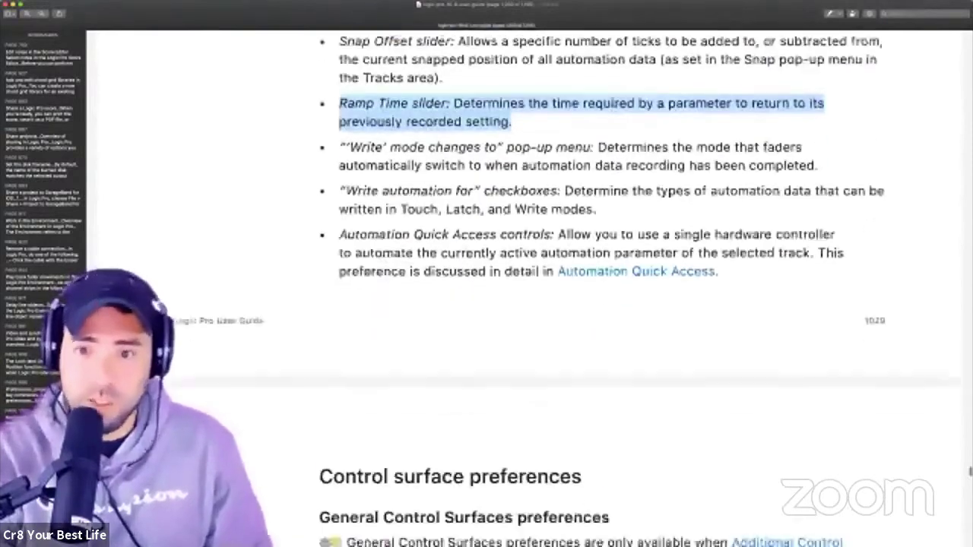
{"action": "scroll", "coordinate": [525, 289], "scroll_direction": "down", "scroll_amount": 4}
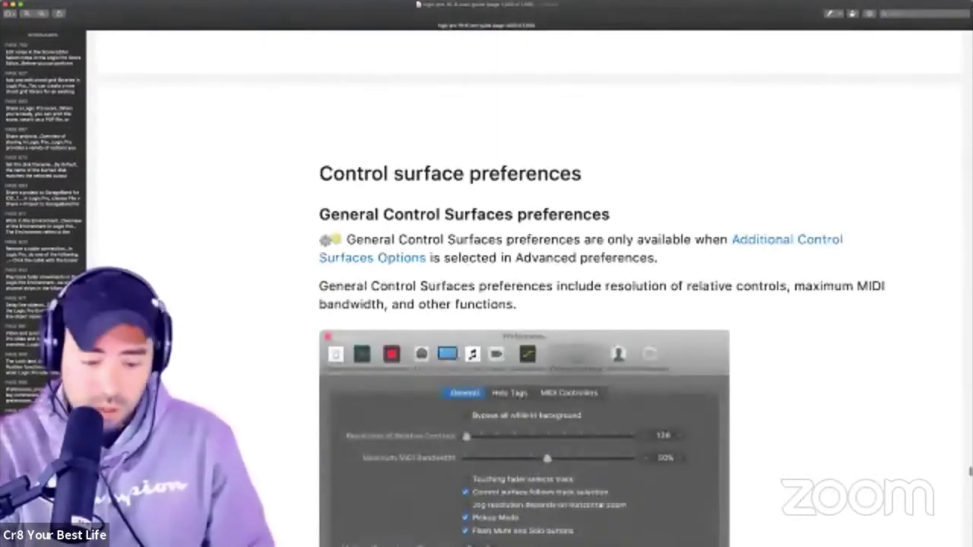
{"action": "key", "text": "super+d"}
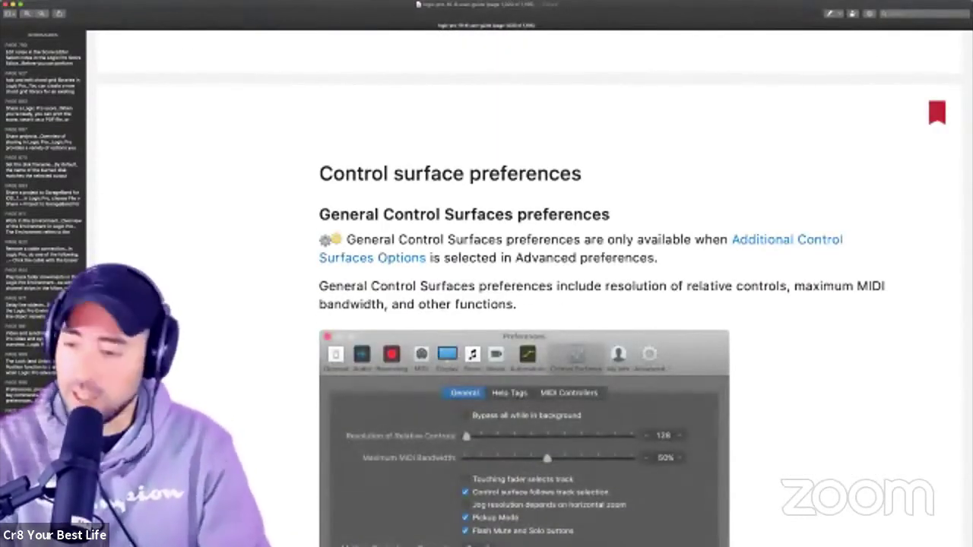
{"action": "key", "text": "ctrl+Left"}
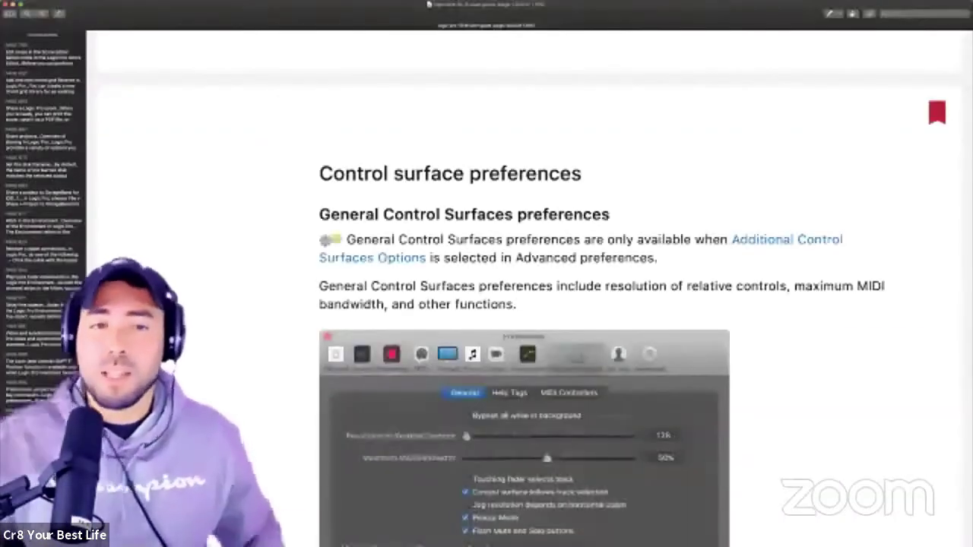